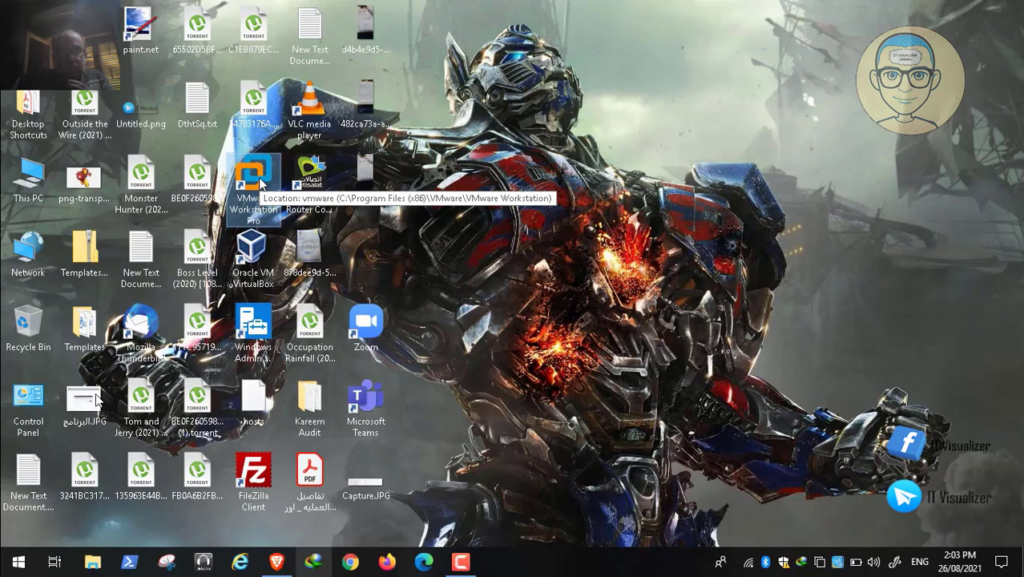
# - Launch VMware Workstation Pro from the desktop
pyautogui.doubleClick(254, 181)
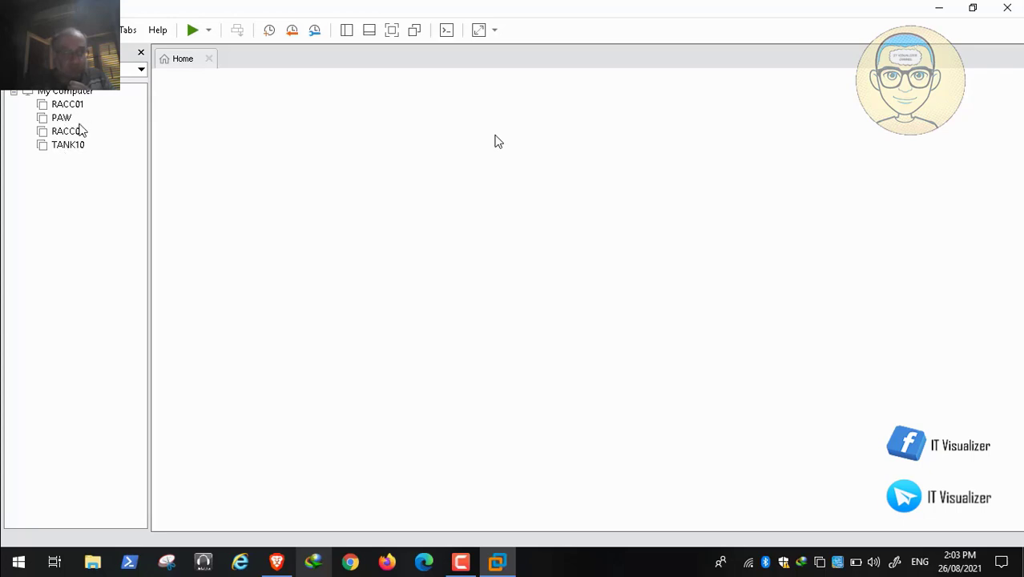
# - Pause the playback and switch to PowerPoint to review the Red Alert tier structure on slide 2, including the PAW folder under Allies
pyautogui.doubleClick(230, 203)
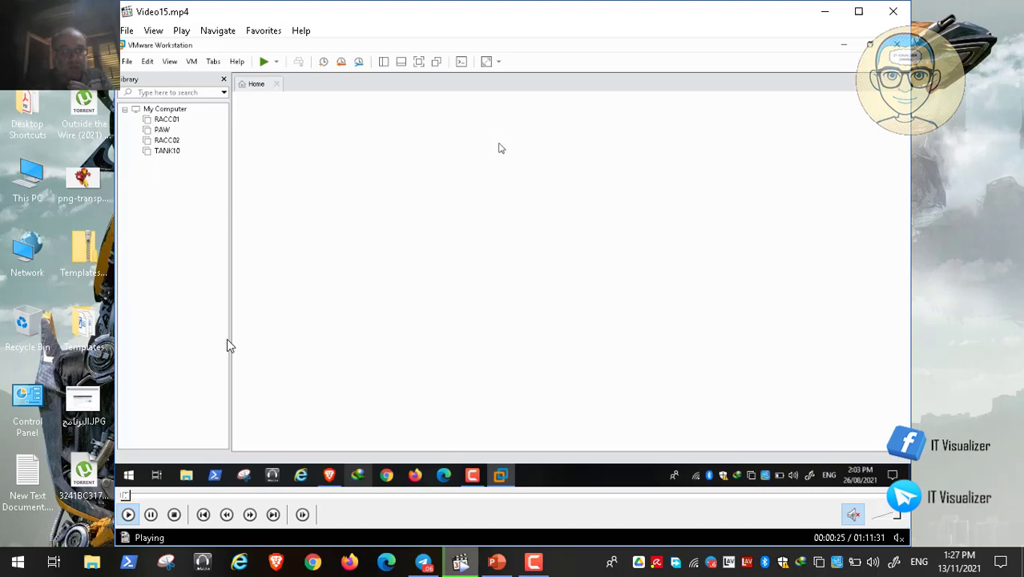
pyautogui.click(151, 514)
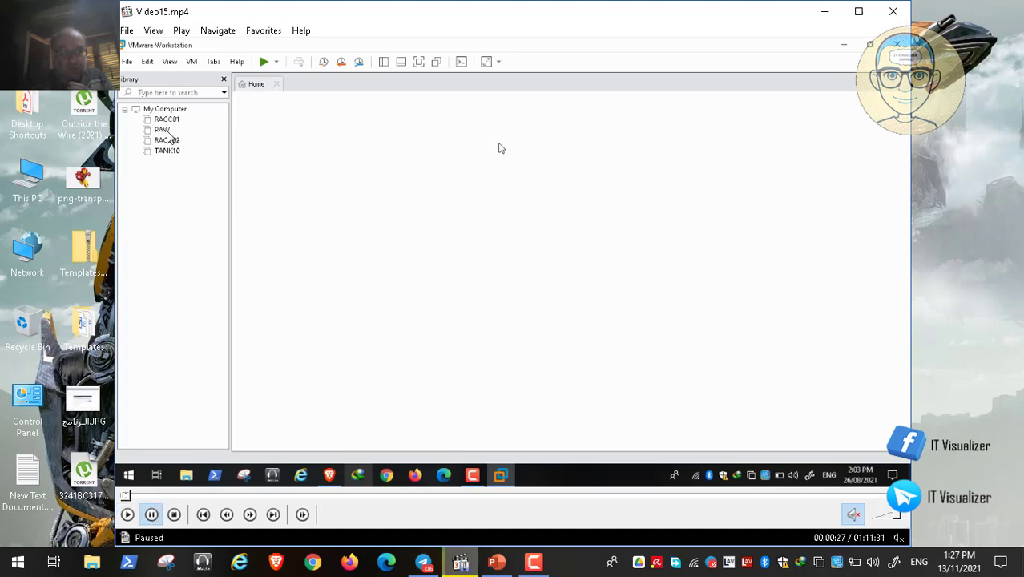
pyautogui.click(496, 561)
pyautogui.scroll(3, 1016, 176)
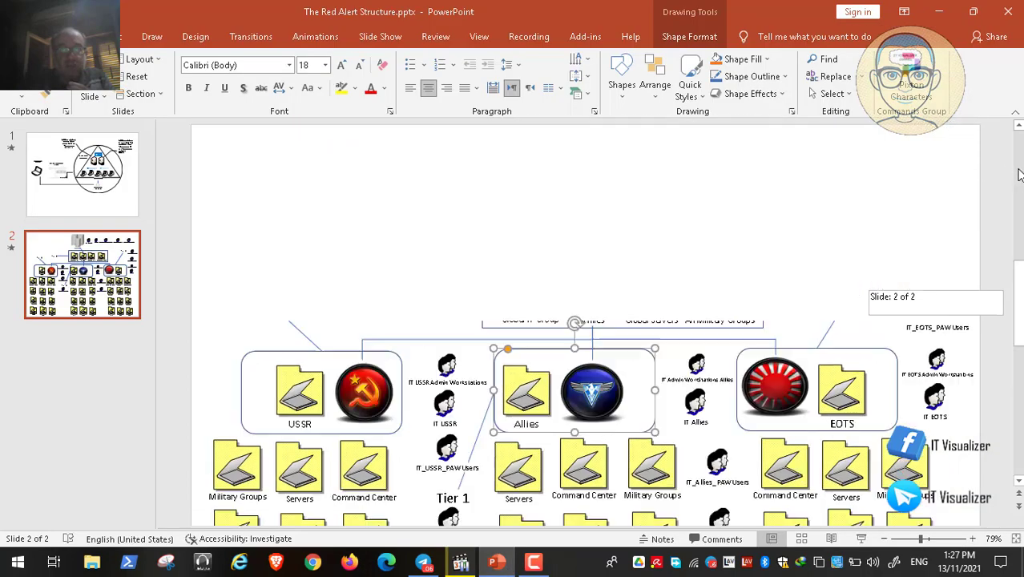
pyautogui.click(427, 285)
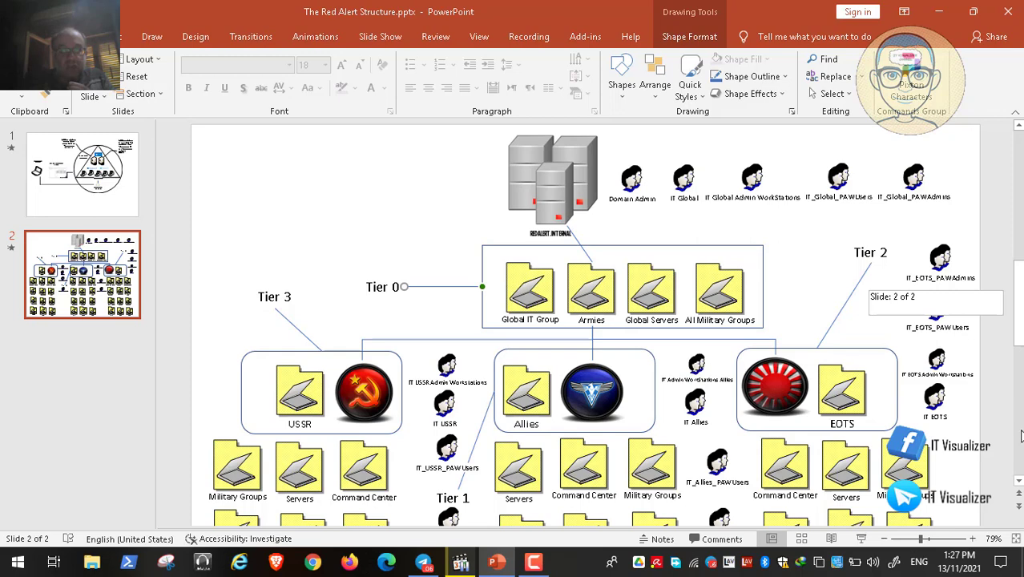
pyautogui.scroll(-3, 1019, 441)
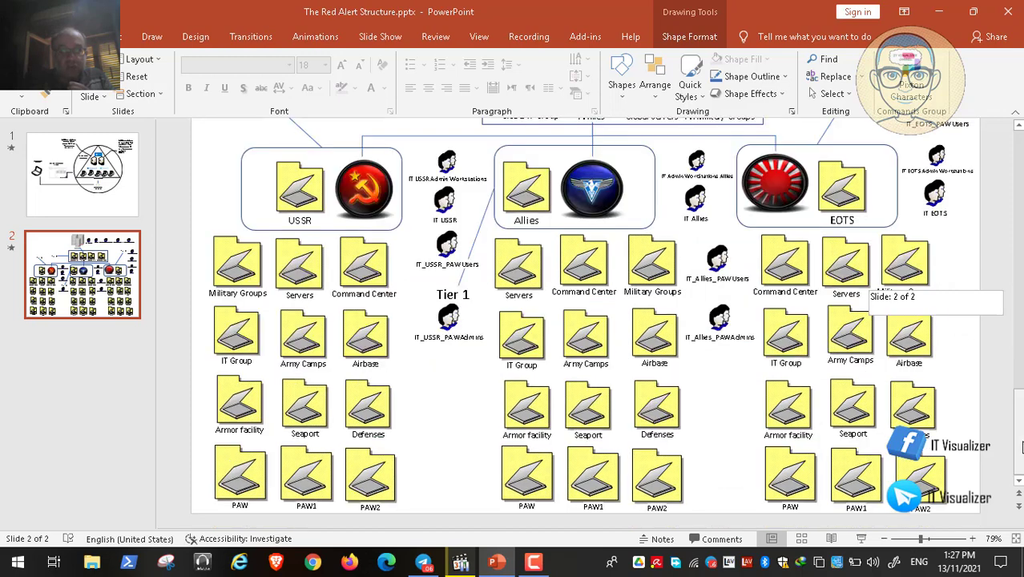
pyautogui.click(528, 472)
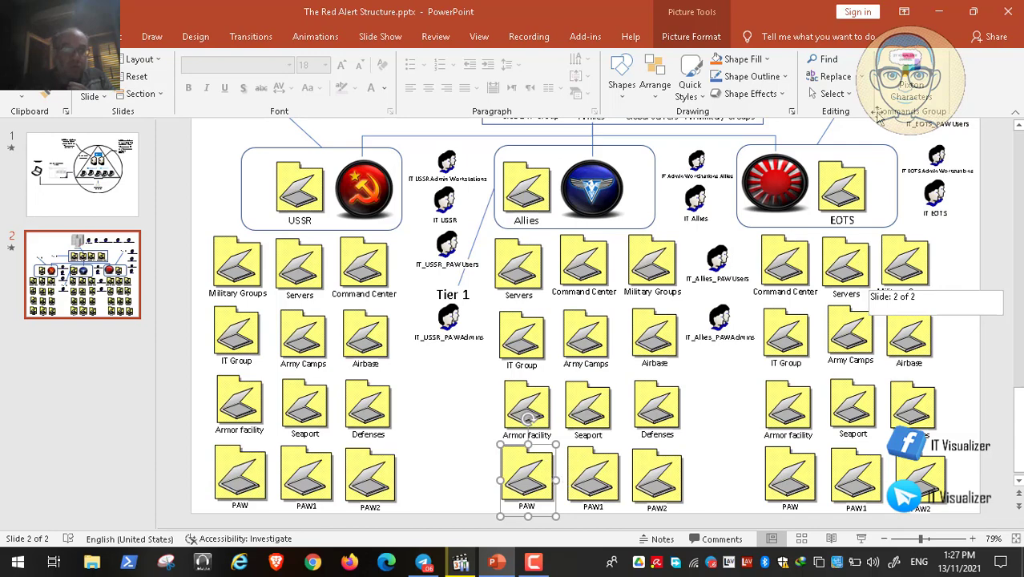
pyautogui.click(943, 12)
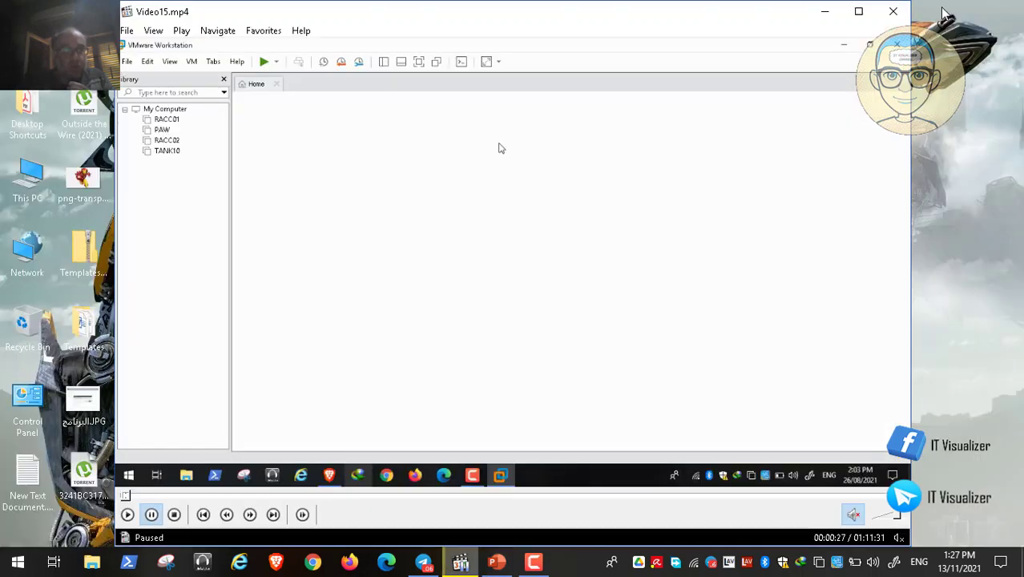
pyautogui.doubleClick(509, 239)
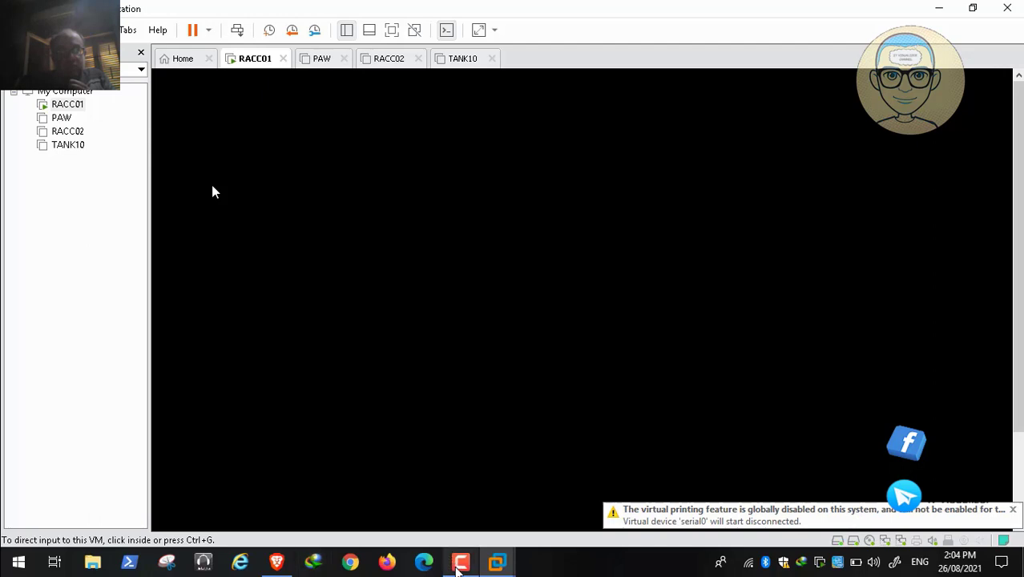
# - Power on the PAW virtual machine
pyautogui.click(461, 562)
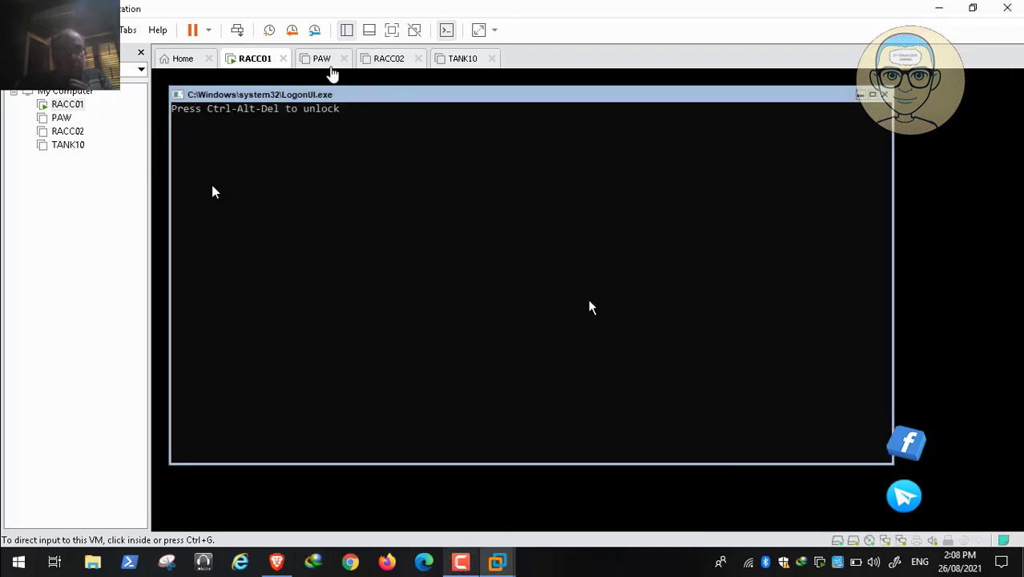
pyautogui.click(324, 64)
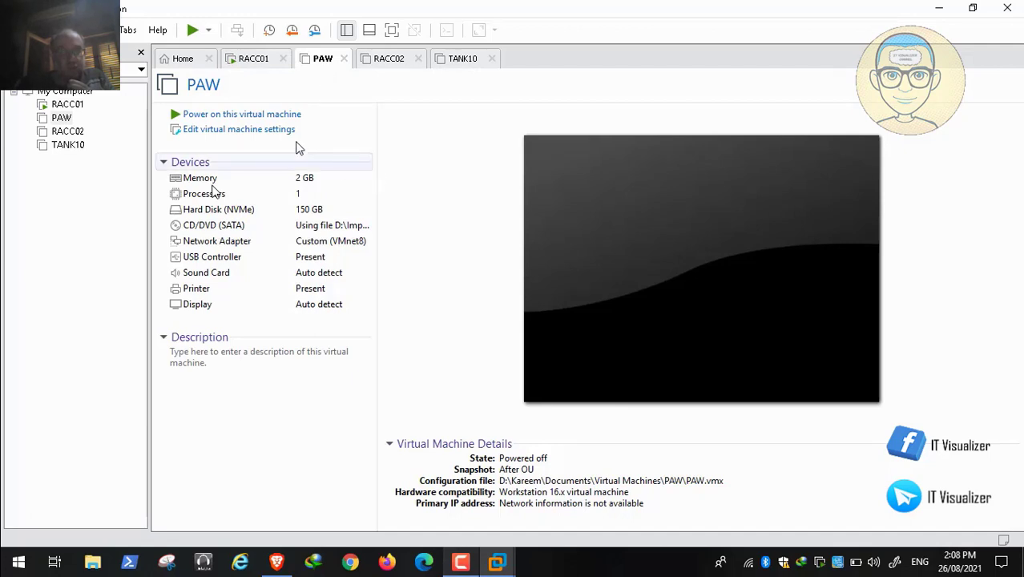
pyautogui.click(252, 115)
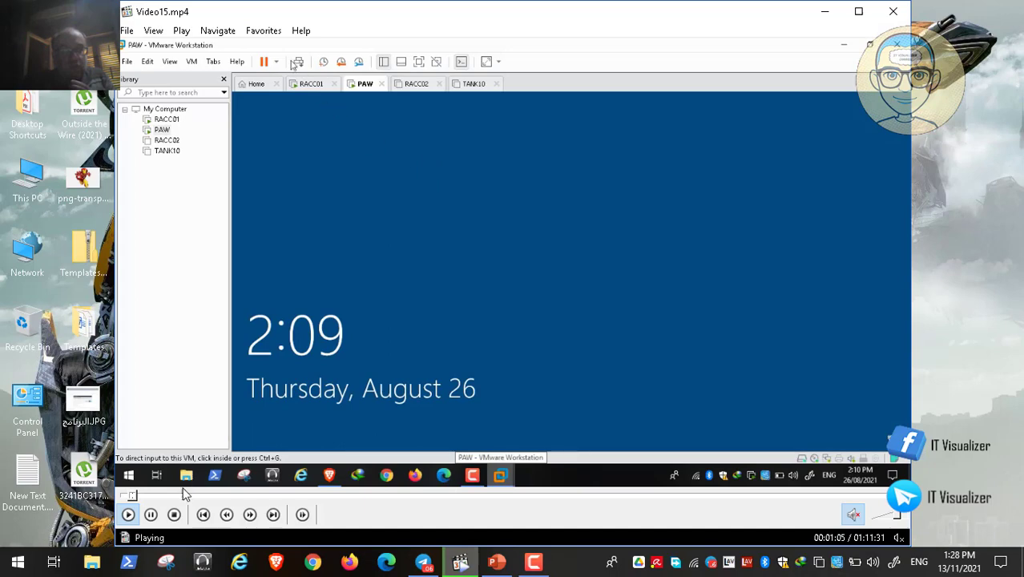
pyautogui.click(150, 514)
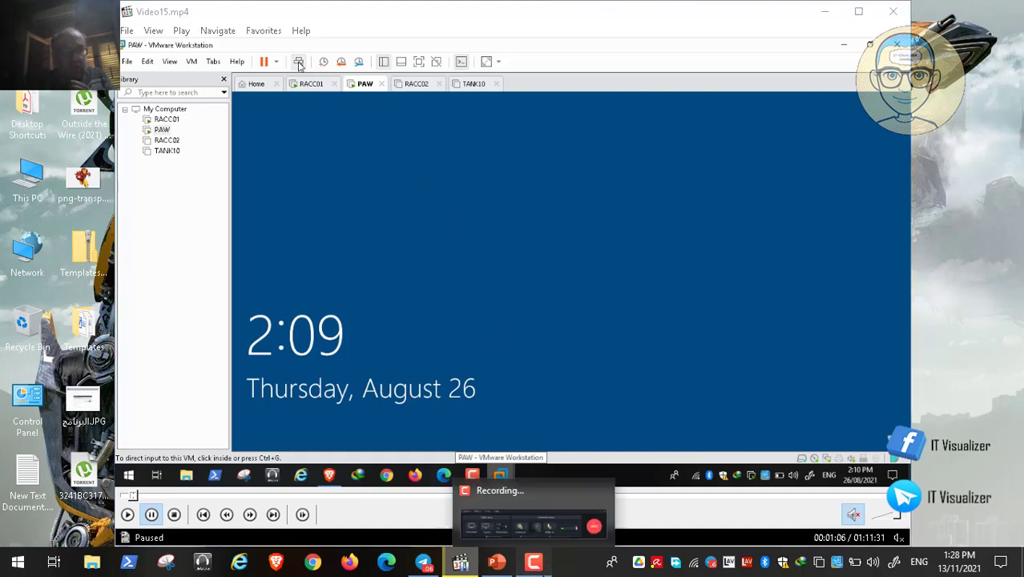
pyautogui.click(533, 562)
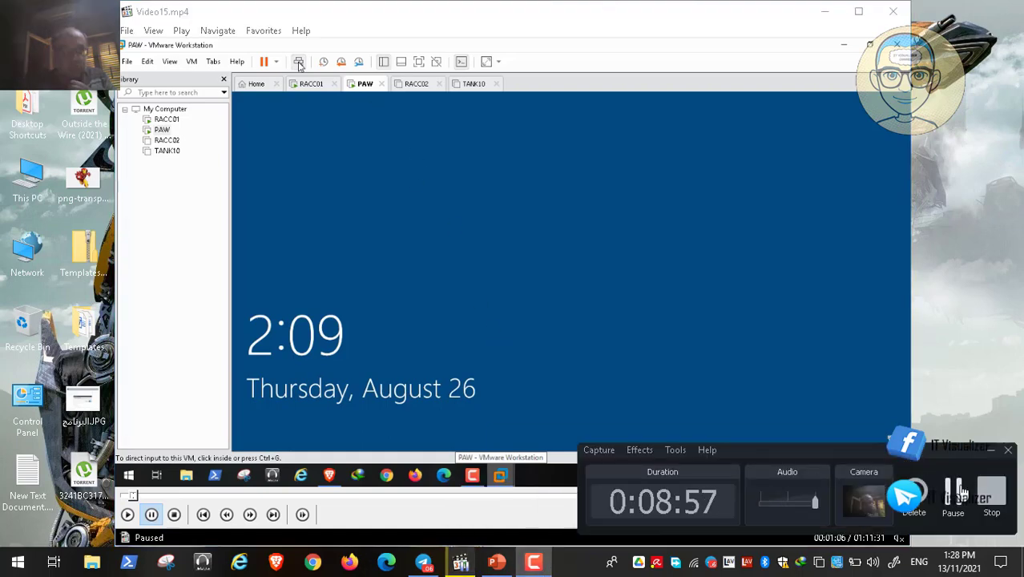
pyautogui.click(957, 487)
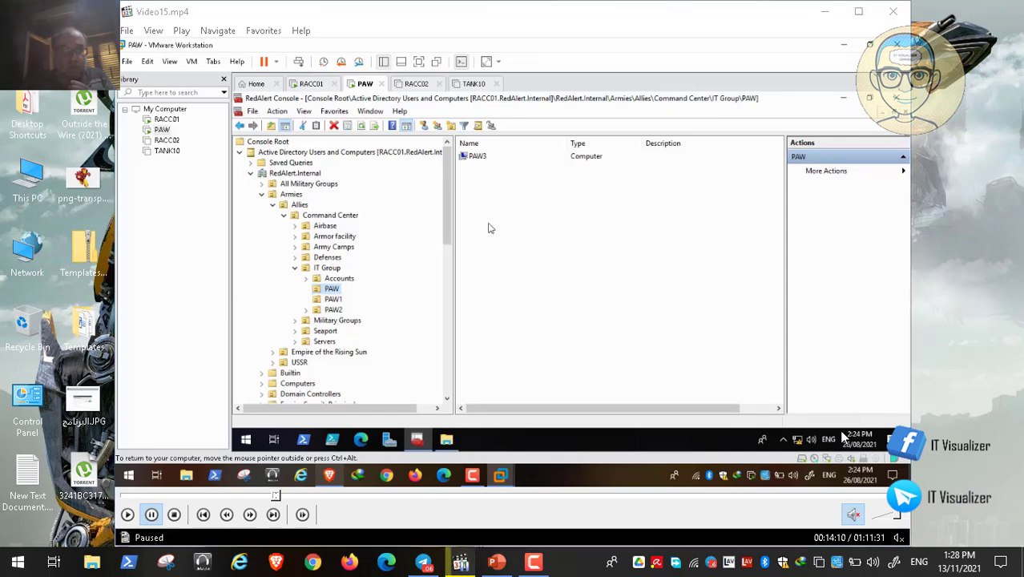
pyautogui.doubleClick(539, 300)
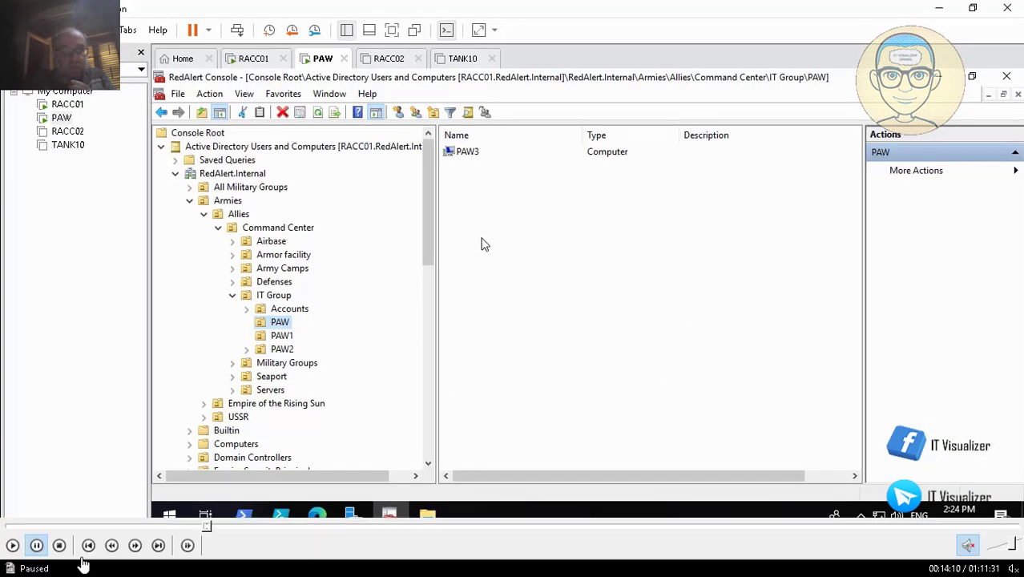
pyautogui.click(11, 545)
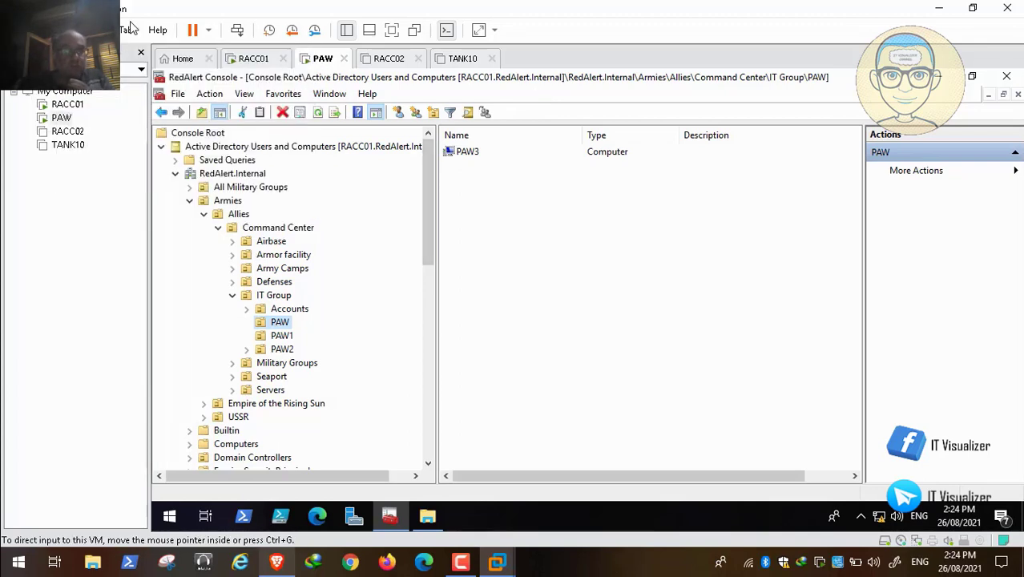
pyautogui.moveTo(37, 547)
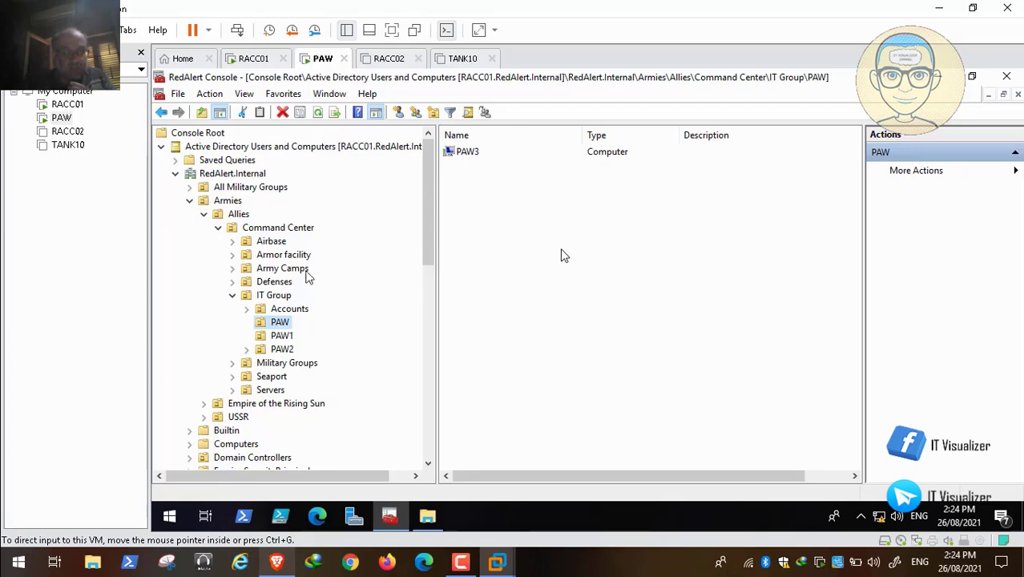
pyautogui.click(9, 547)
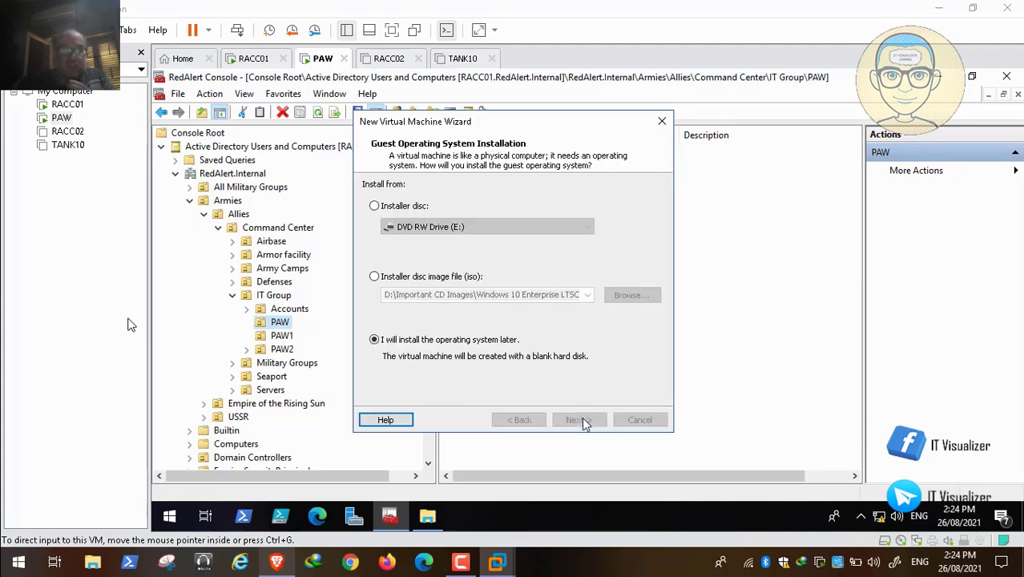
pyautogui.moveTo(205, 529)
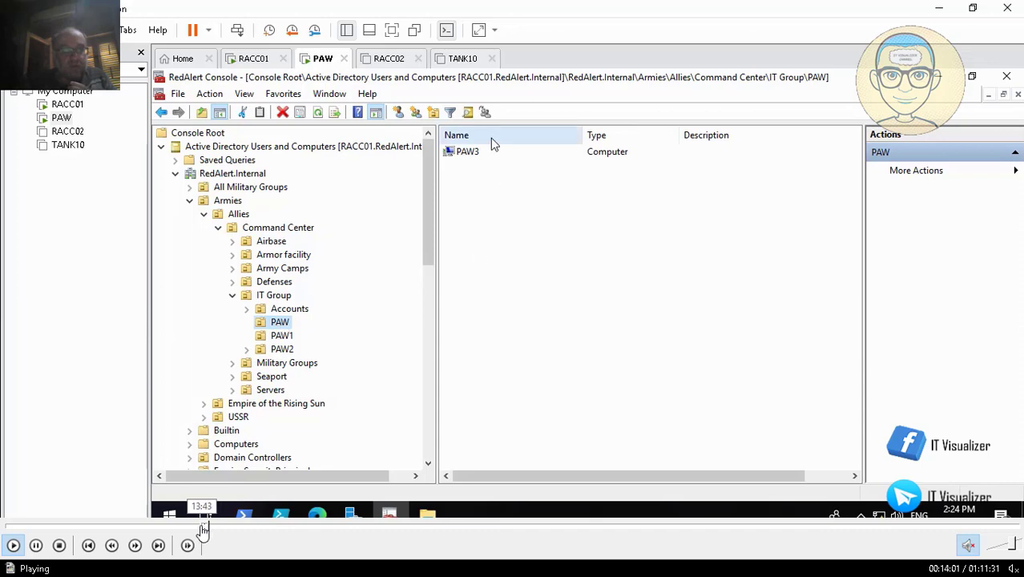
pyautogui.click(203, 526)
pyautogui.click(202, 526)
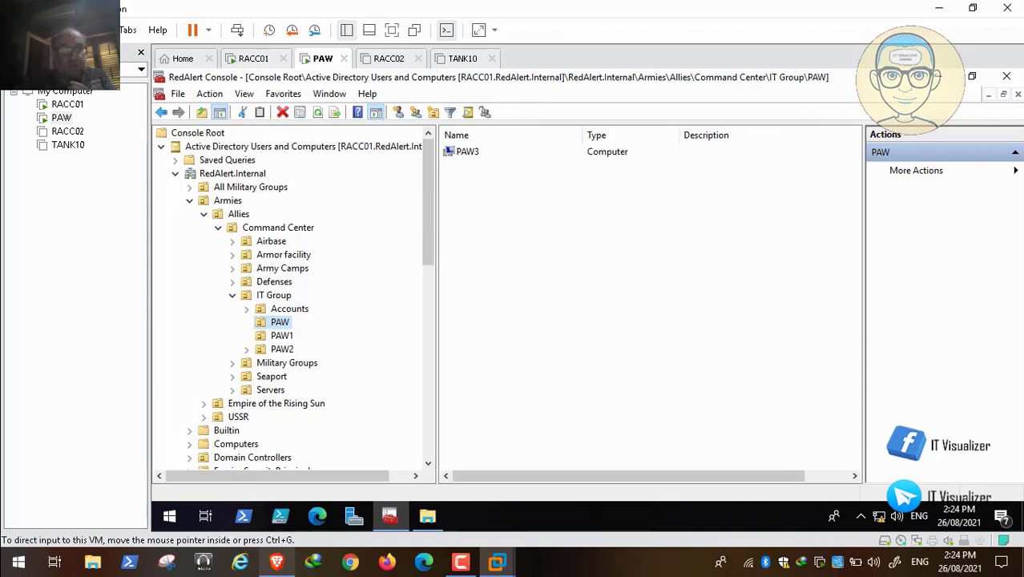
# - Start a new virtual machine with the Typical configuration, a blank hard disk without installer media, and Microsoft Windows, Windows 10 x64 as guest system
pyautogui.click(40, 30)
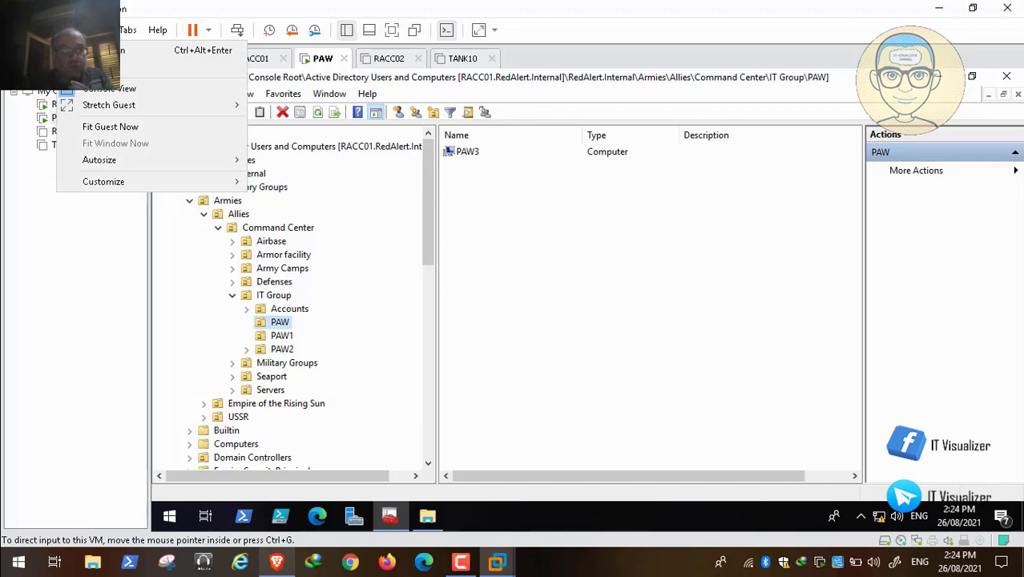
pyautogui.click(95, 30)
pyautogui.click(15, 29)
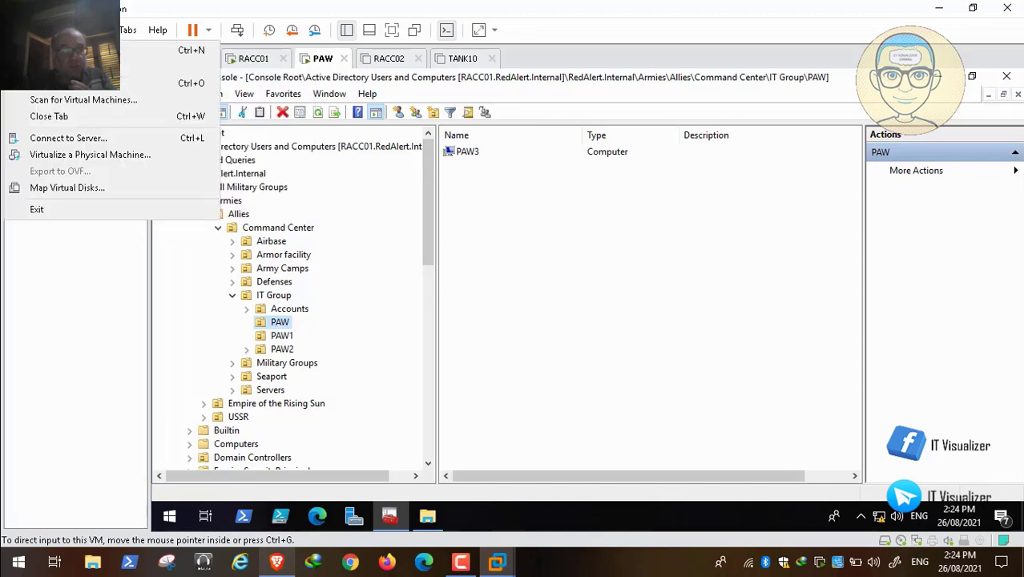
pyautogui.click(347, 137)
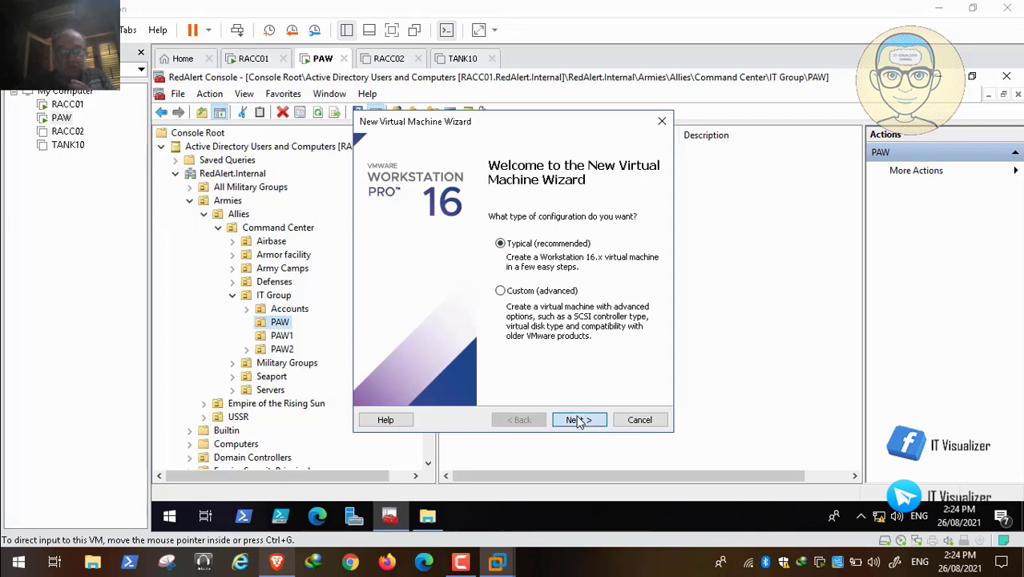
pyautogui.click(578, 420)
pyautogui.click(582, 419)
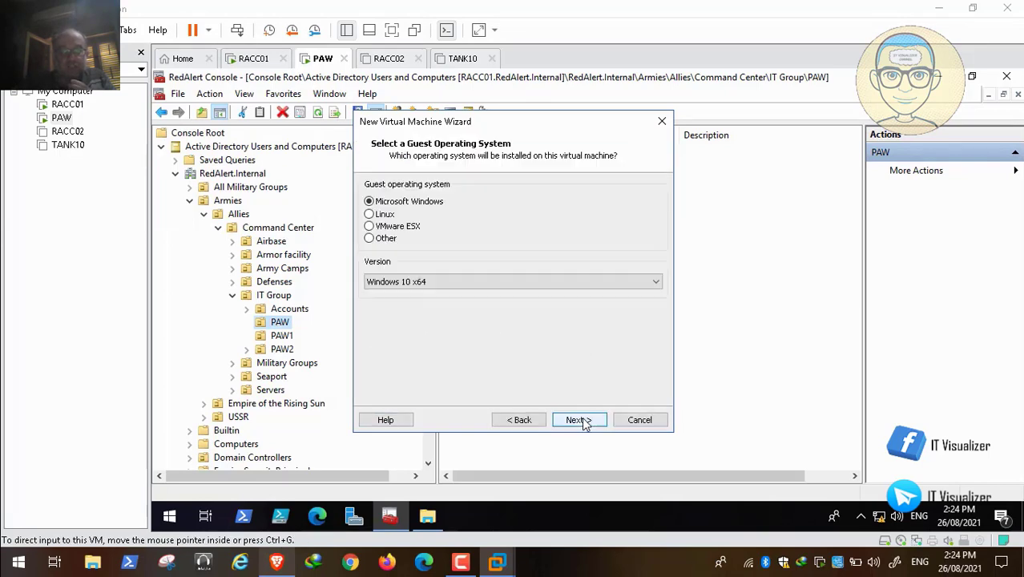
pyautogui.click(522, 420)
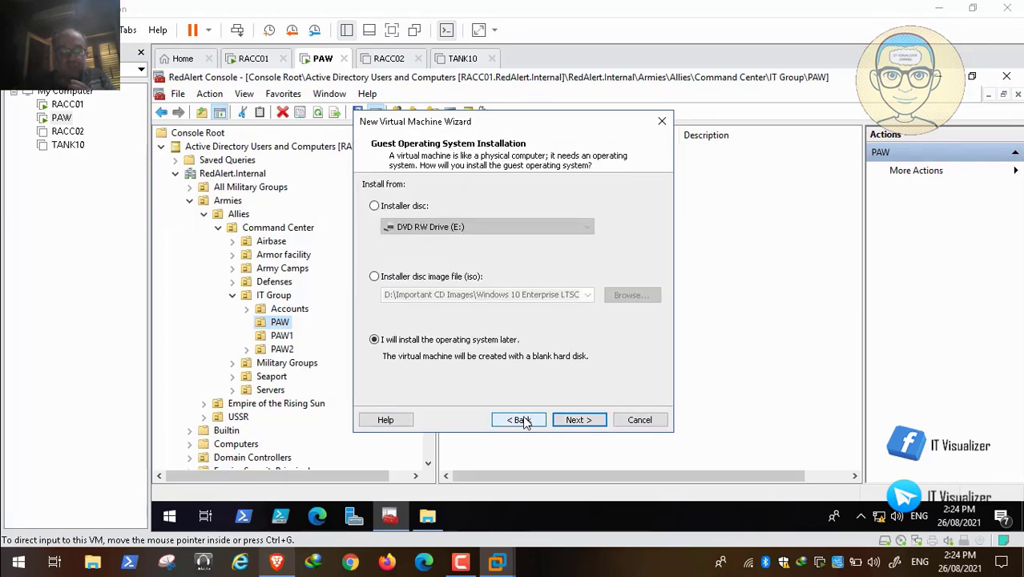
pyautogui.click(577, 423)
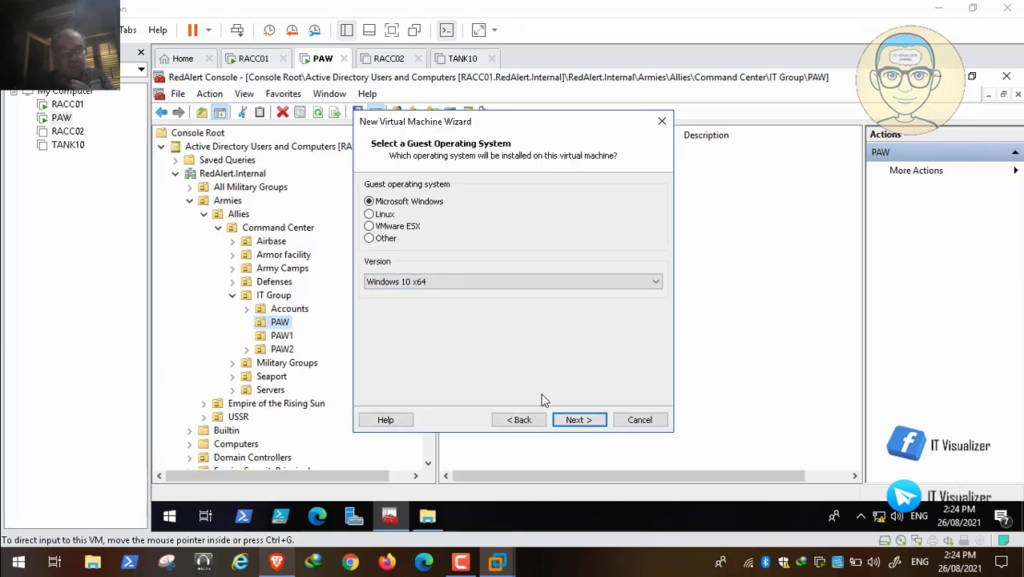
pyautogui.click(588, 423)
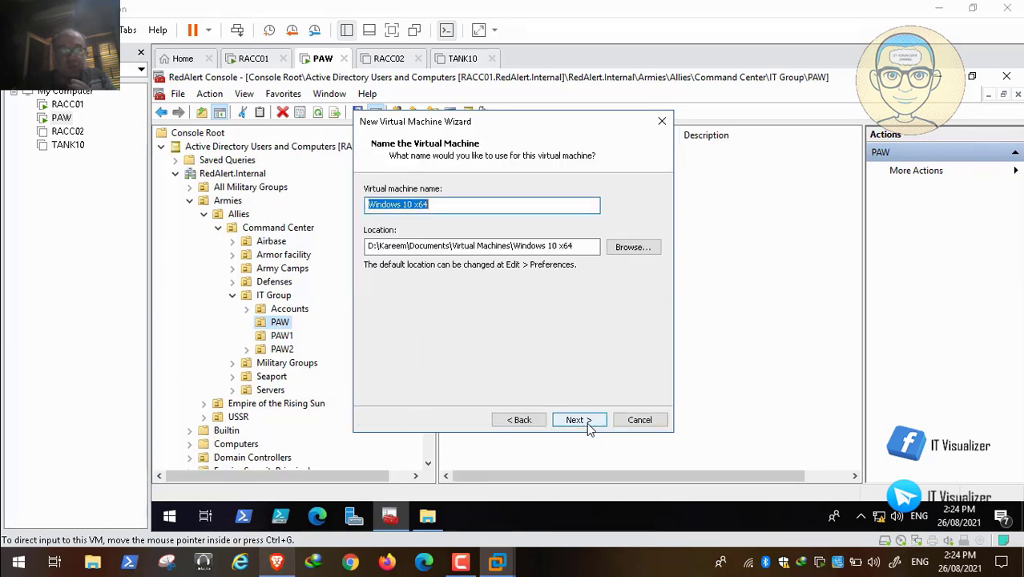
# - Name the virtual machine PAW3 and set its maximum disk size to 100 GB, split into multiple files
pyautogui.write('PAW3')
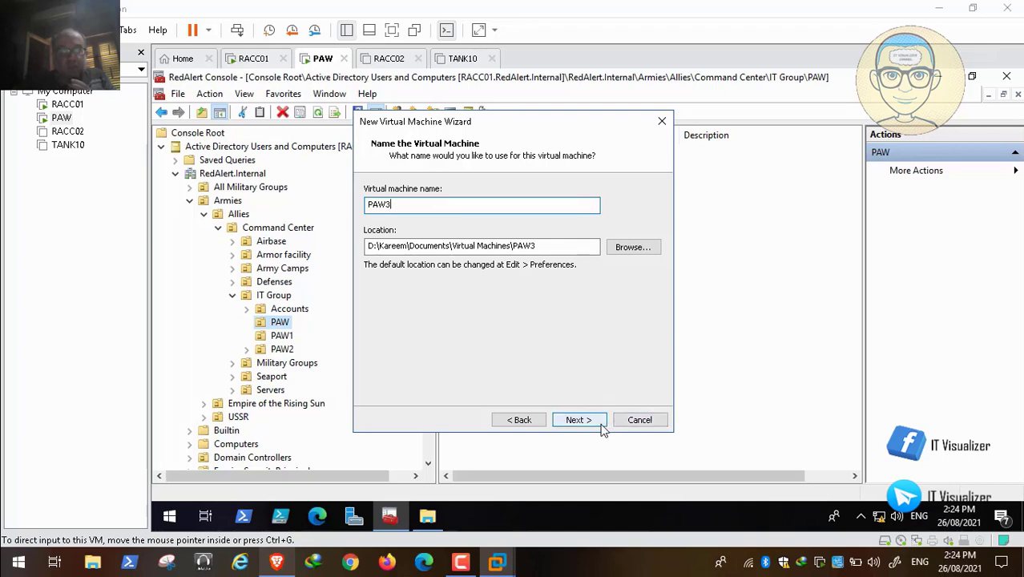
pyautogui.click(596, 420)
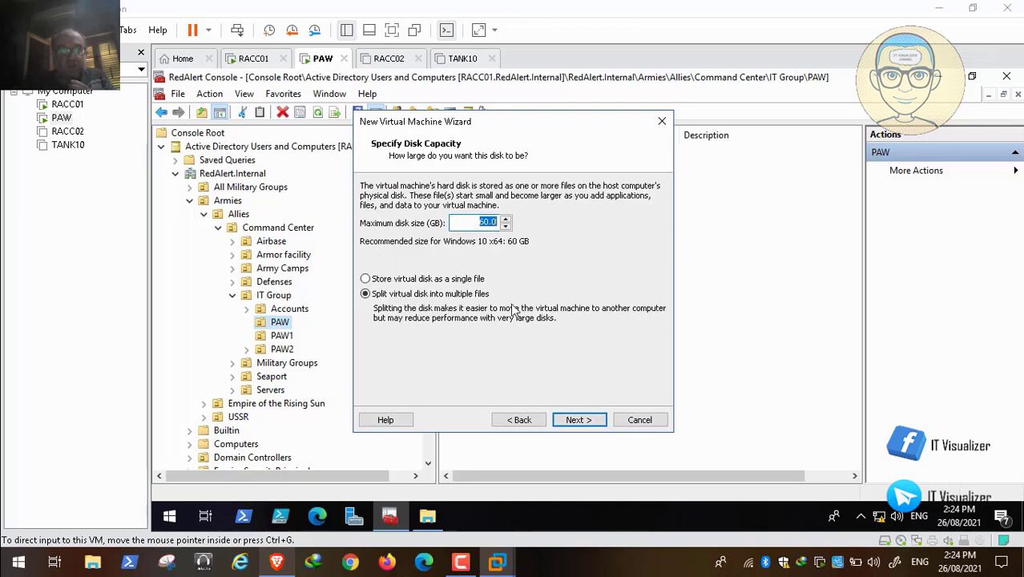
pyautogui.click(485, 224)
pyautogui.click(585, 421)
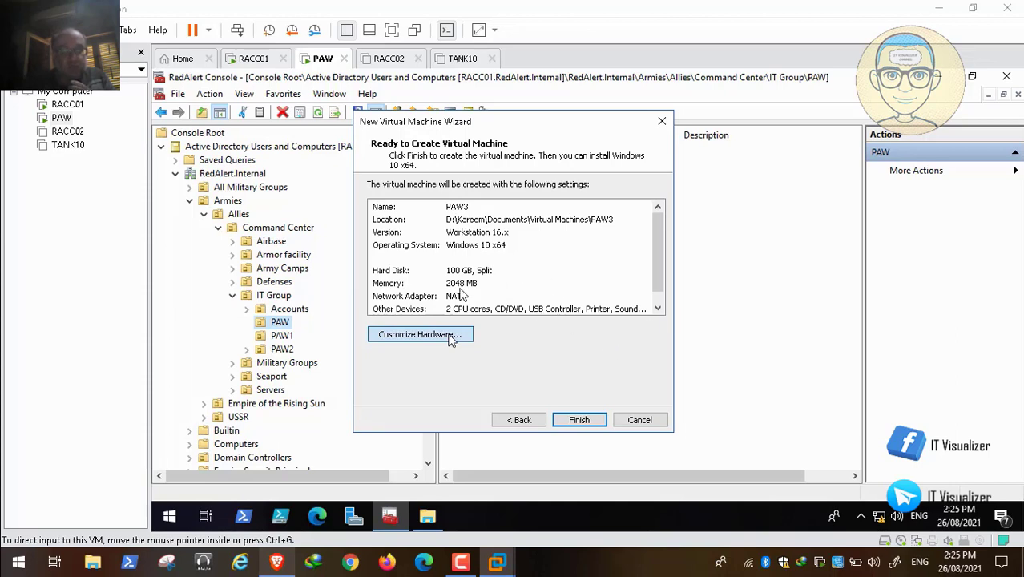
pyautogui.moveTo(26, 564)
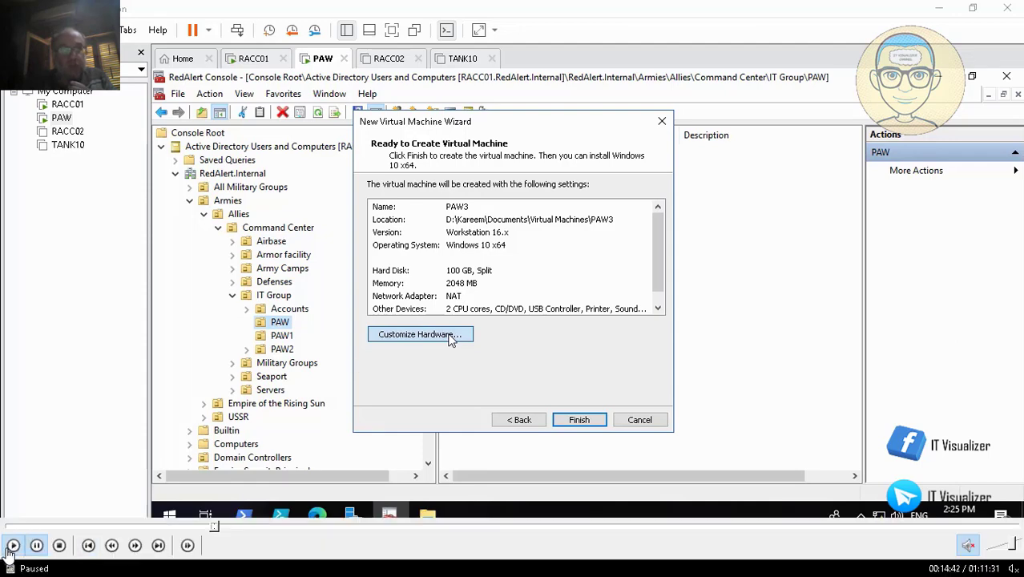
pyautogui.click(12, 545)
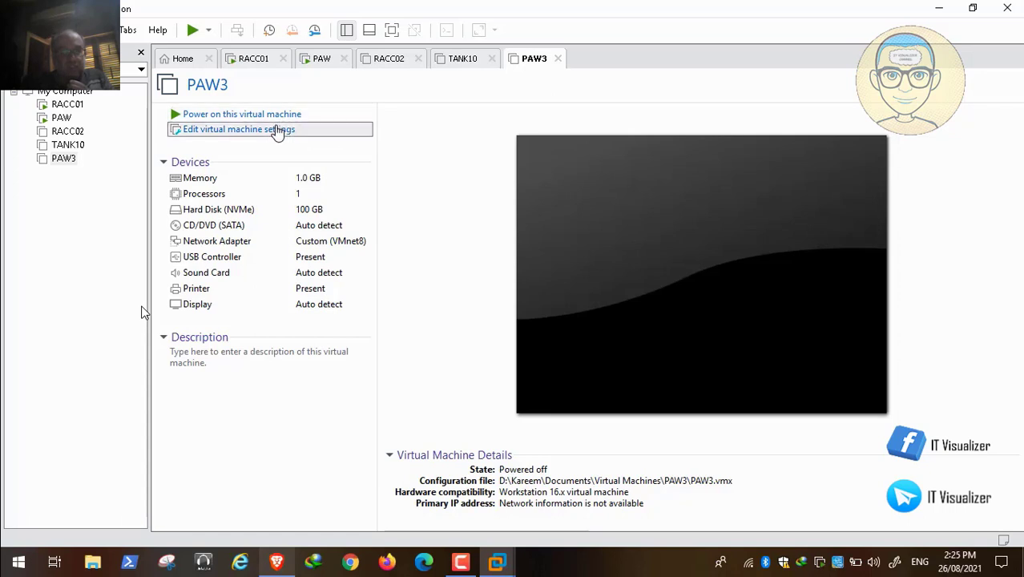
# - Set PAW3's CD/DVD drive to use LTSCX64.ENU.AUG2021.iso from the Windows 10 Enterprise LTSC AUG 2021 folder in D:\Important CD Images
pyautogui.click(327, 141)
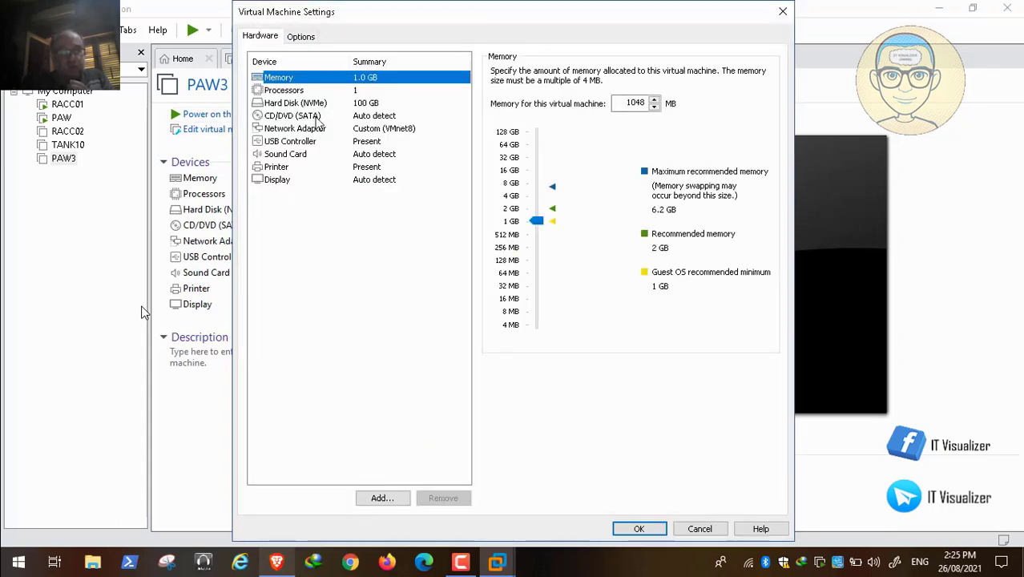
pyautogui.click(319, 118)
pyautogui.click(496, 162)
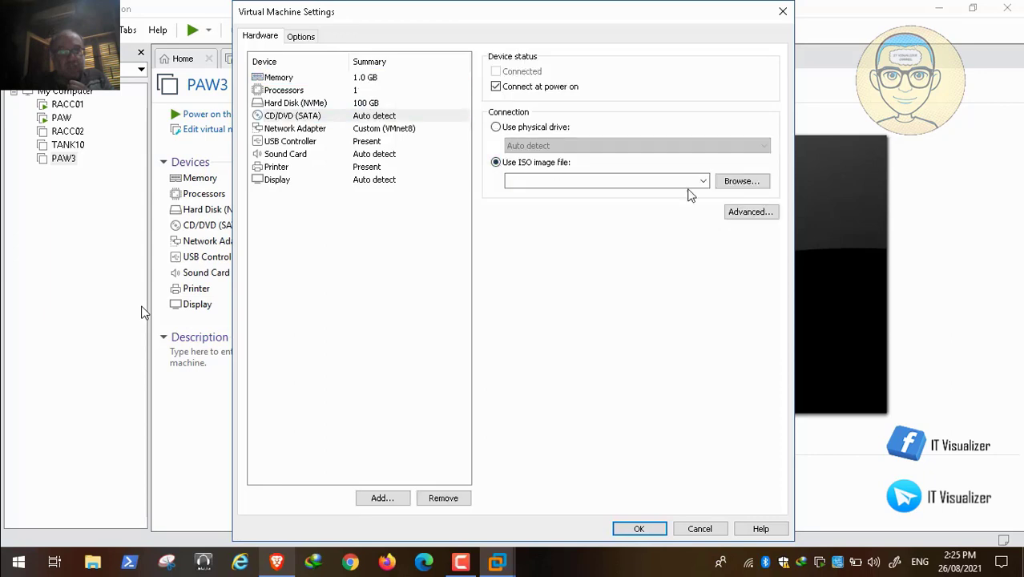
pyautogui.click(762, 183)
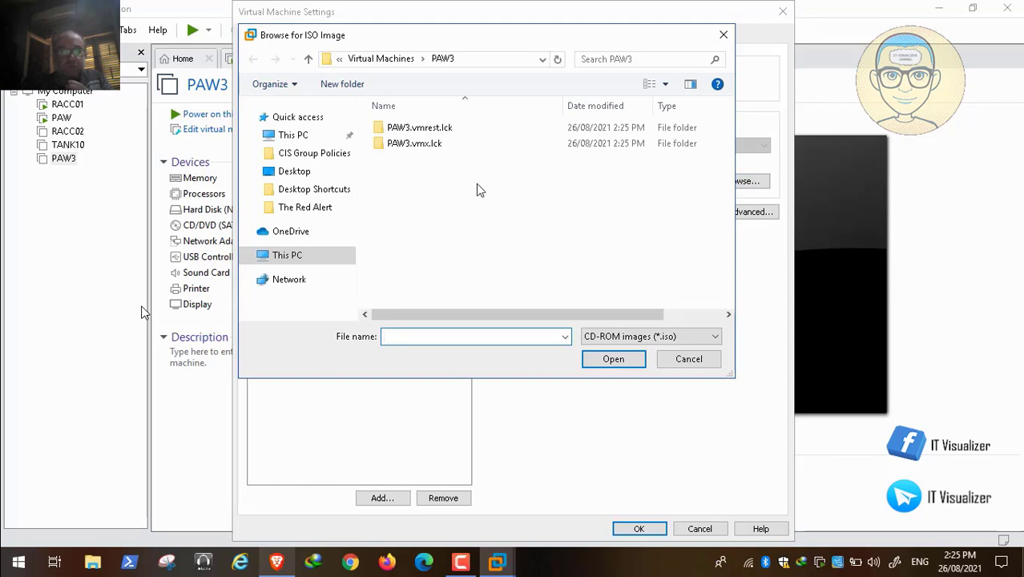
pyautogui.scroll(-3, 352, 257)
pyautogui.click(304, 297)
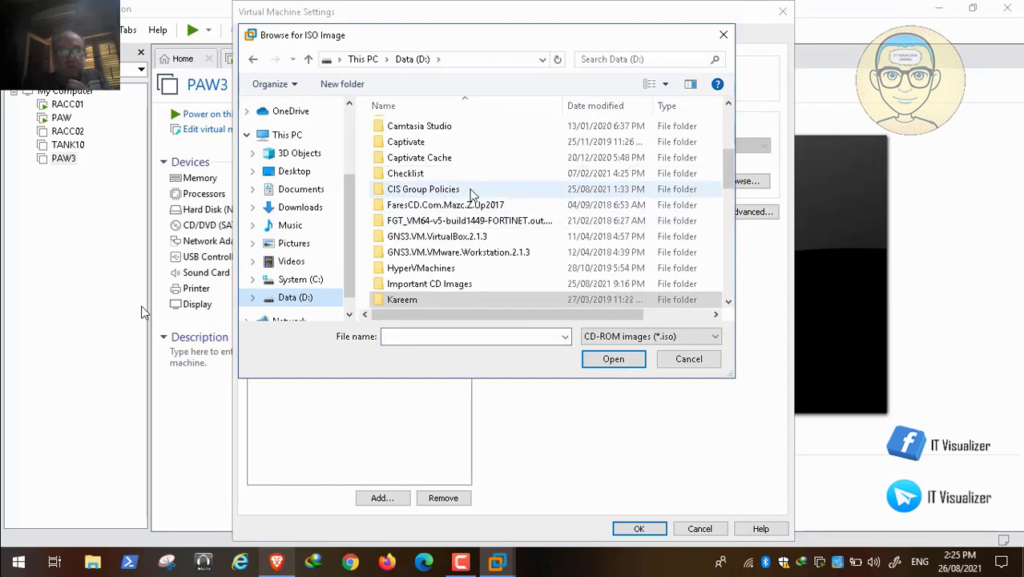
pyautogui.doubleClick(471, 284)
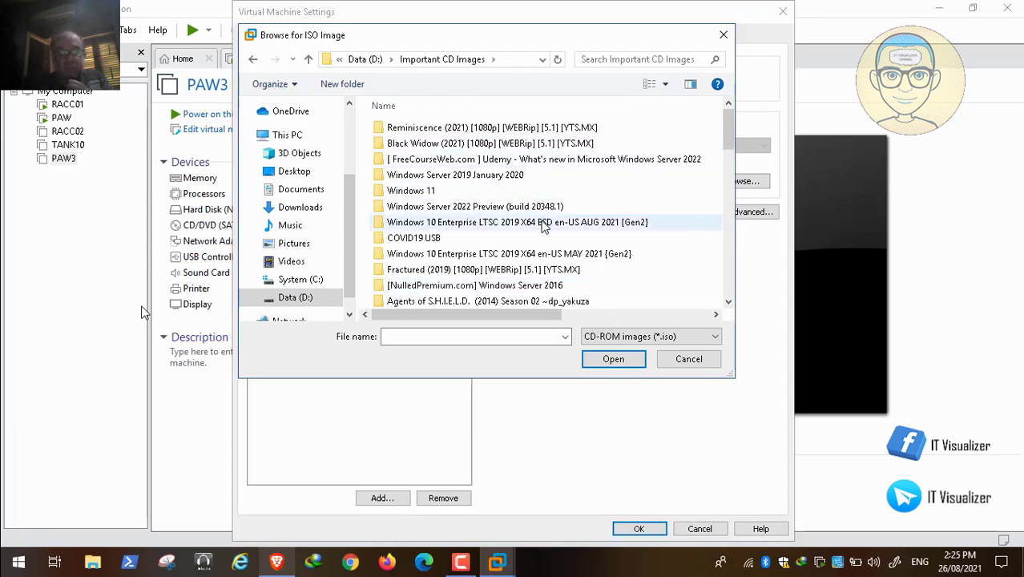
pyautogui.doubleClick(550, 224)
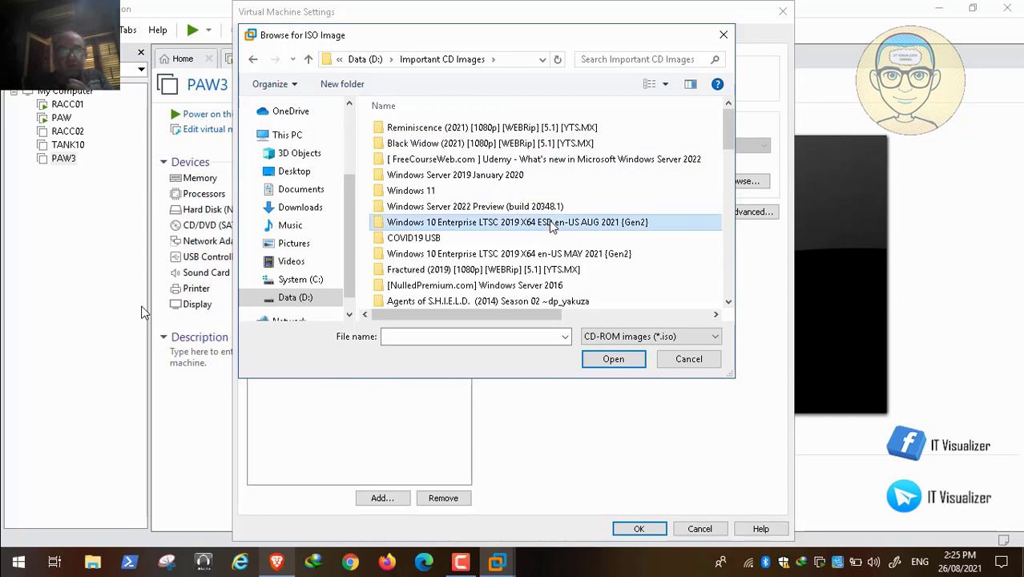
pyautogui.click(490, 161)
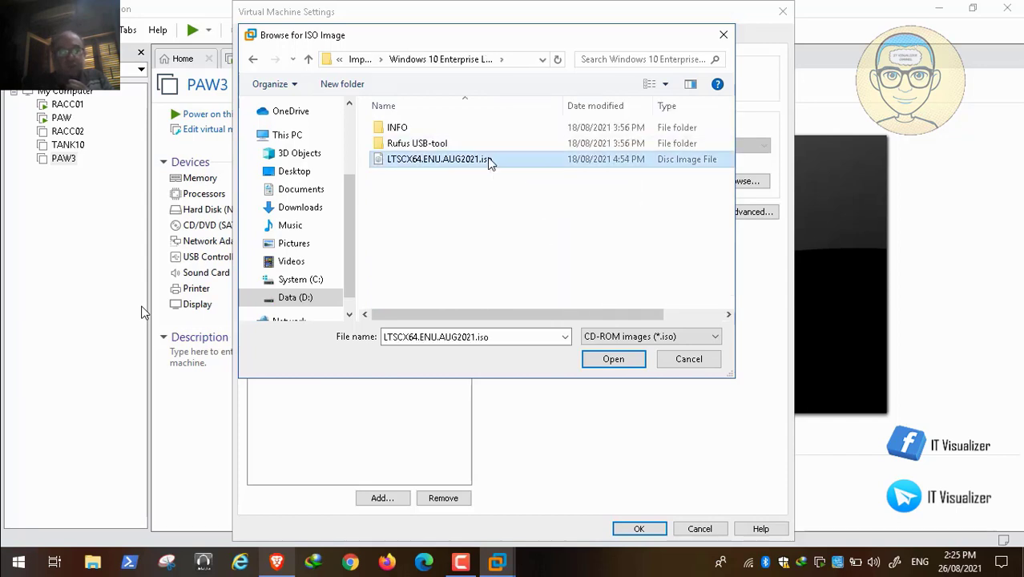
pyautogui.click(614, 359)
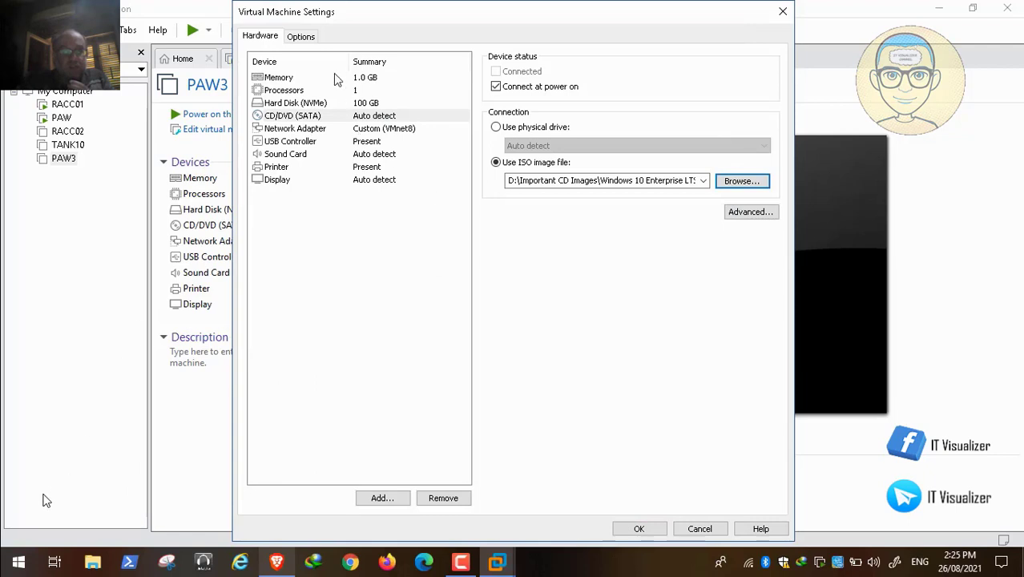
# - Set PAW3's firmware type to BIOS in its advanced options
pyautogui.click(310, 40)
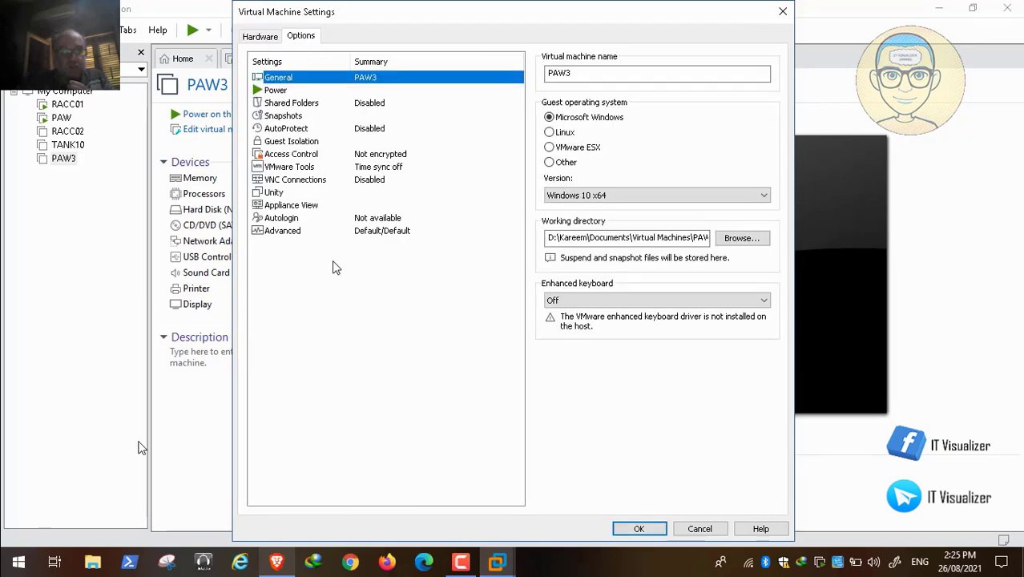
pyautogui.click(283, 230)
pyautogui.click(550, 316)
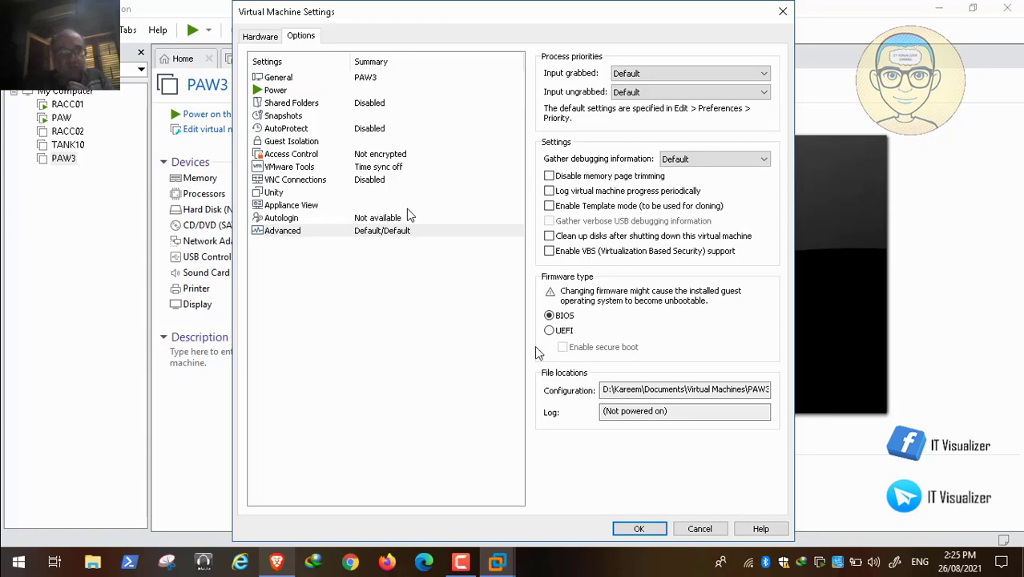
# - Add the owner's Sources folder on drive D: as an enabled shared folder for PAW3, without read-only
pyautogui.moveTo(227, 526)
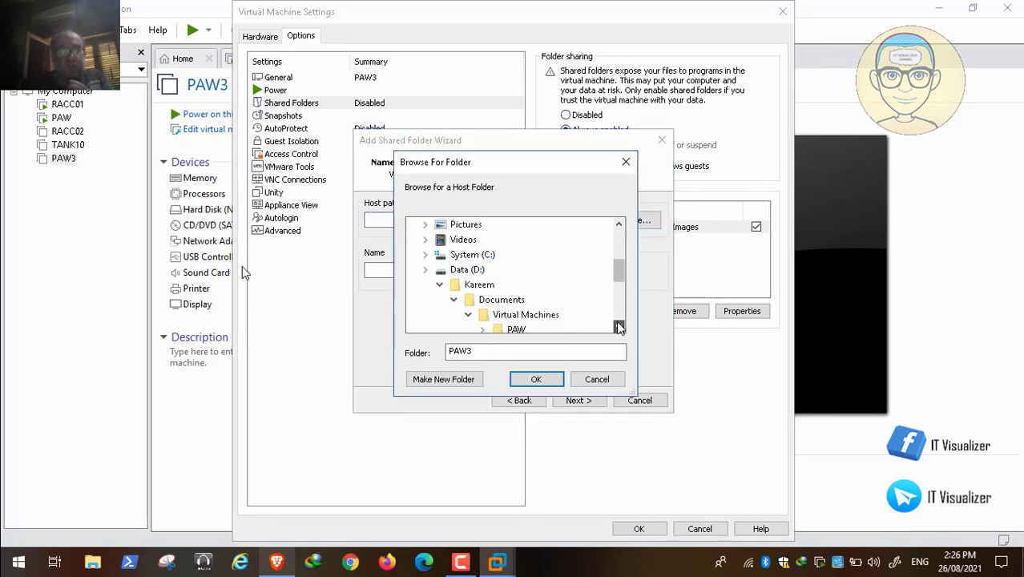
pyautogui.click(431, 286)
pyautogui.click(425, 270)
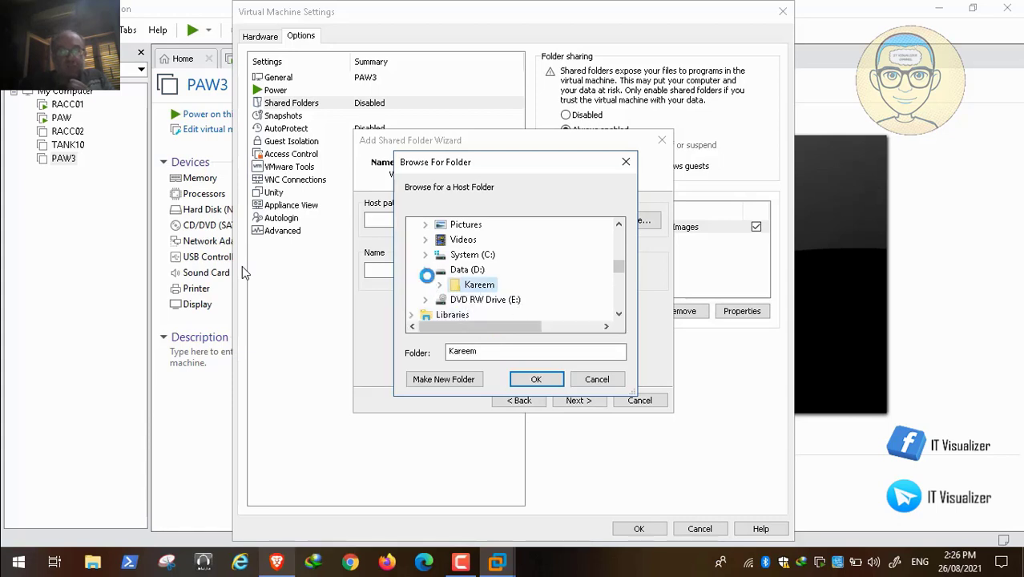
pyautogui.click(619, 315)
pyautogui.click(618, 315)
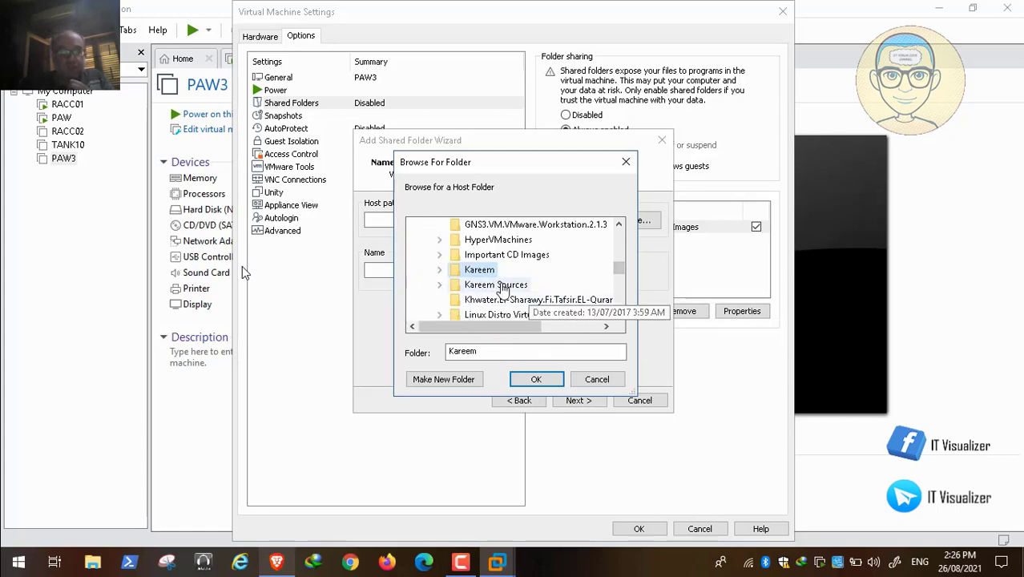
pyautogui.click(503, 287)
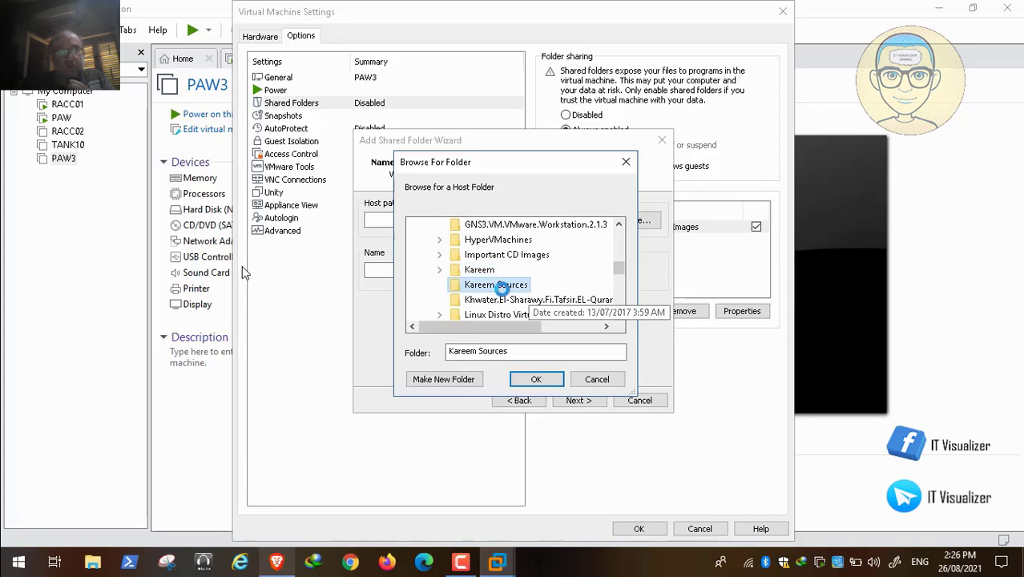
pyautogui.click(543, 381)
pyautogui.click(589, 403)
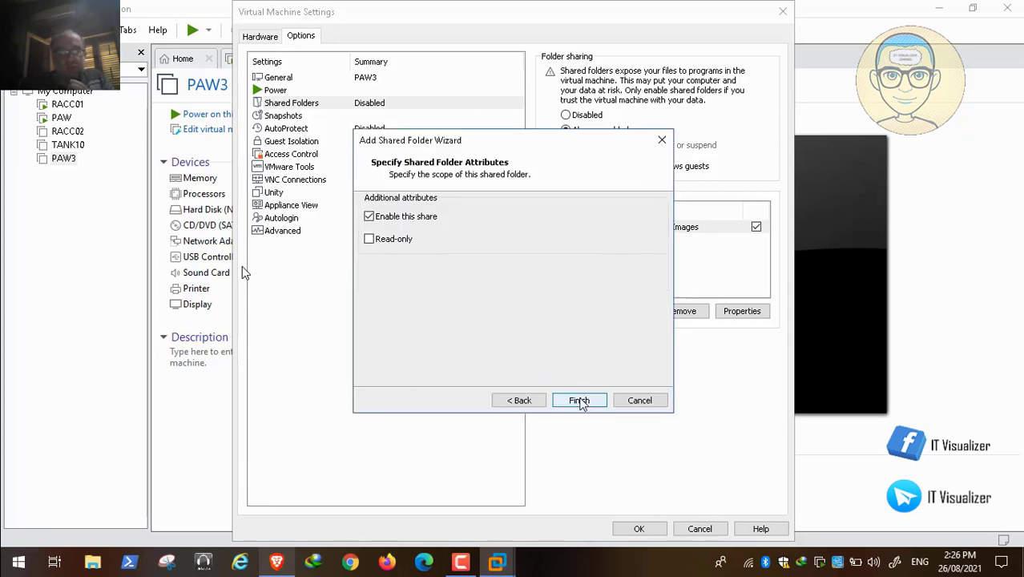
pyautogui.click(586, 403)
# - Add the host folder D:\ADToolsCollection as another shared folder, keeping ADToolsCollection as its share name
pyautogui.click(618, 309)
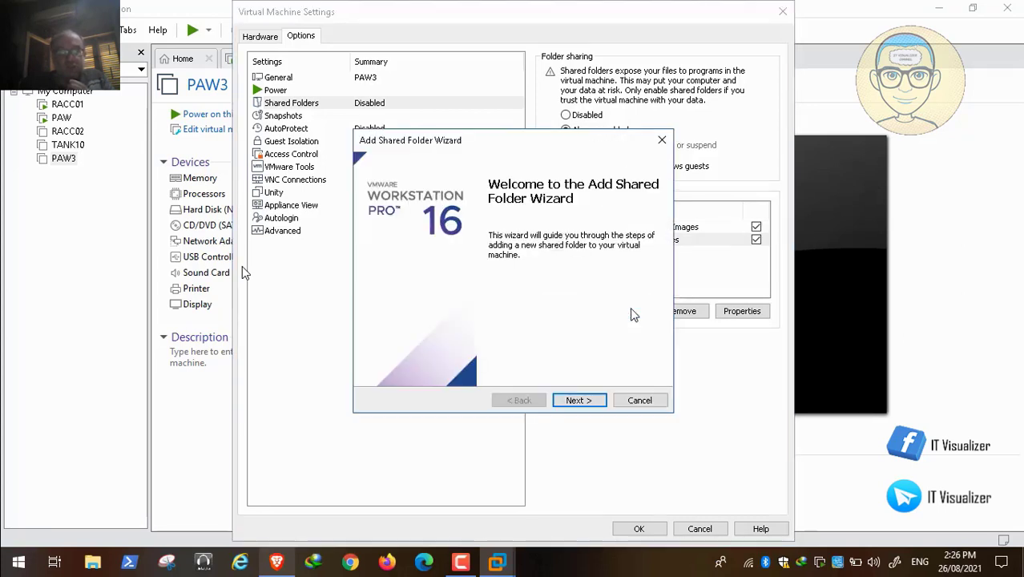
pyautogui.click(577, 401)
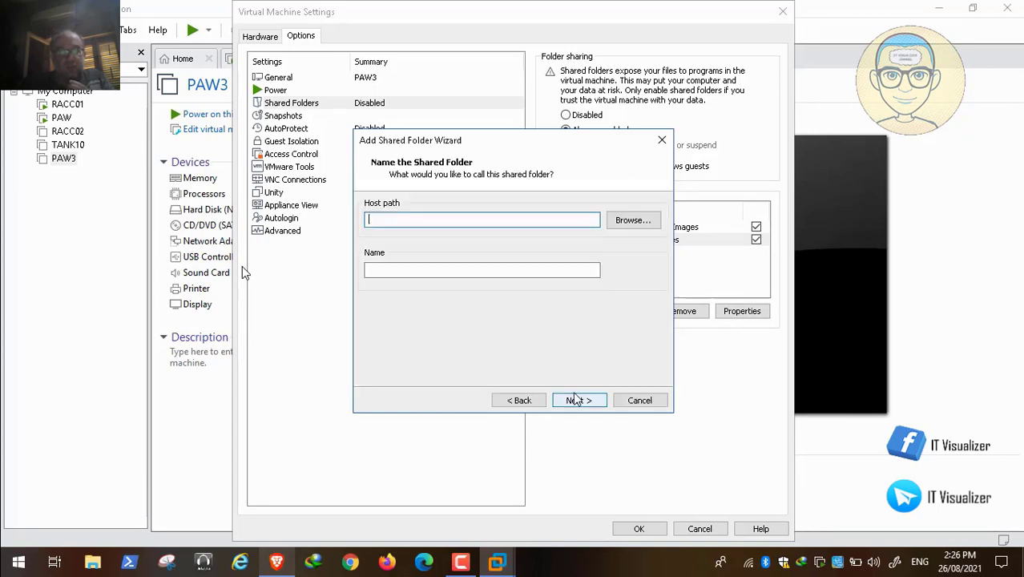
pyautogui.click(624, 220)
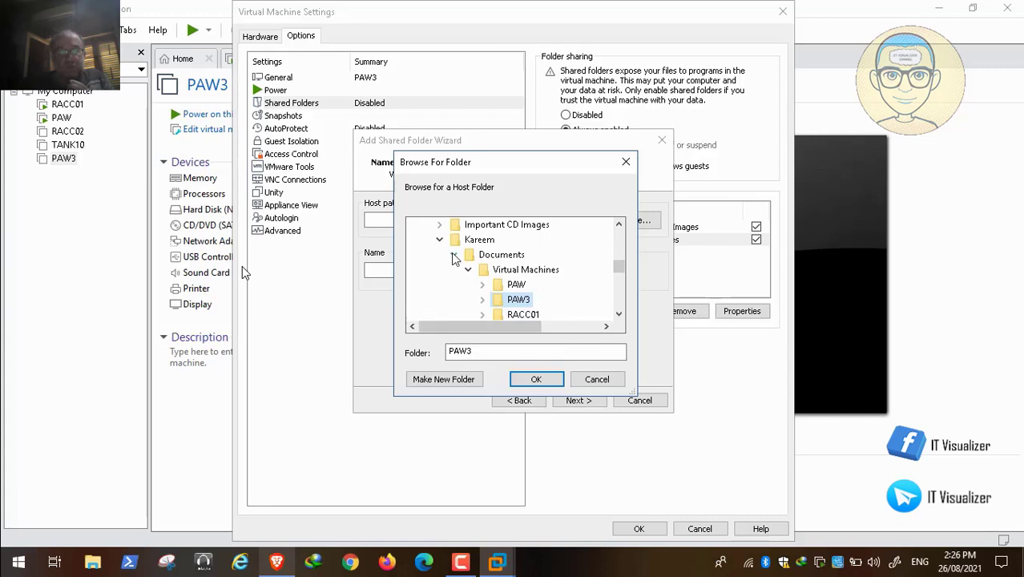
pyautogui.click(439, 239)
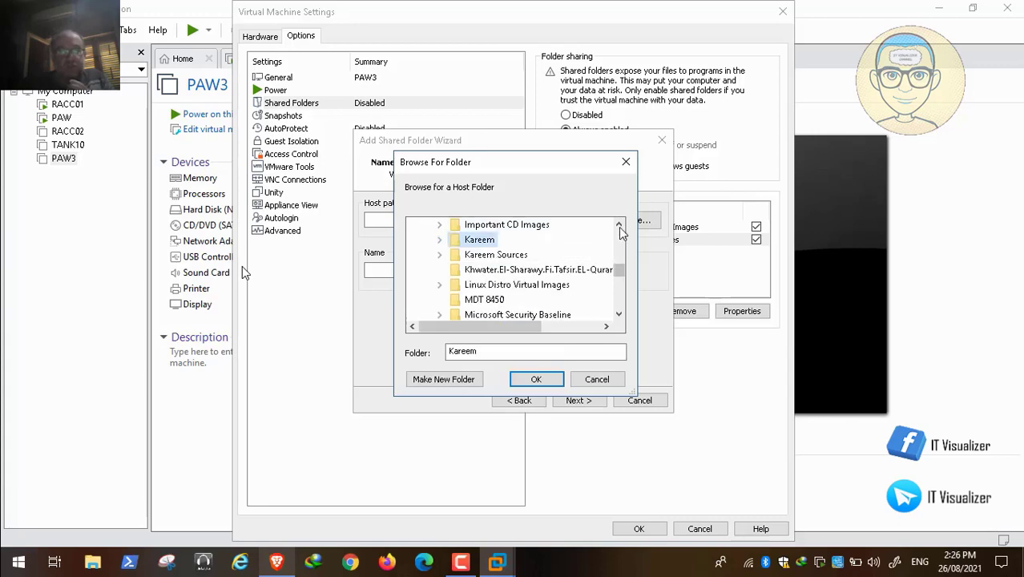
pyautogui.moveTo(621, 230); pyautogui.dragTo(622, 228)
pyautogui.click(521, 240)
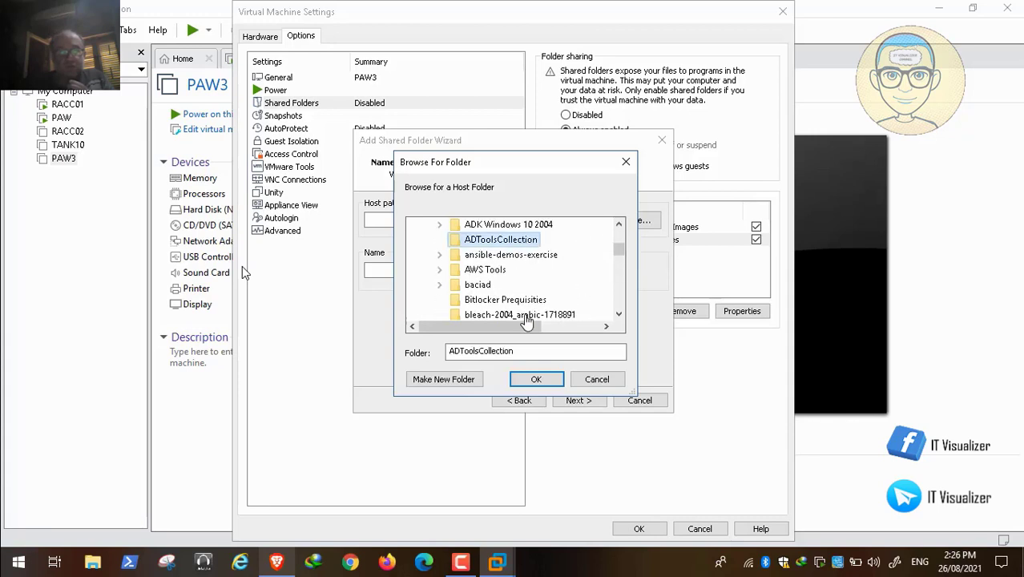
pyautogui.click(536, 377)
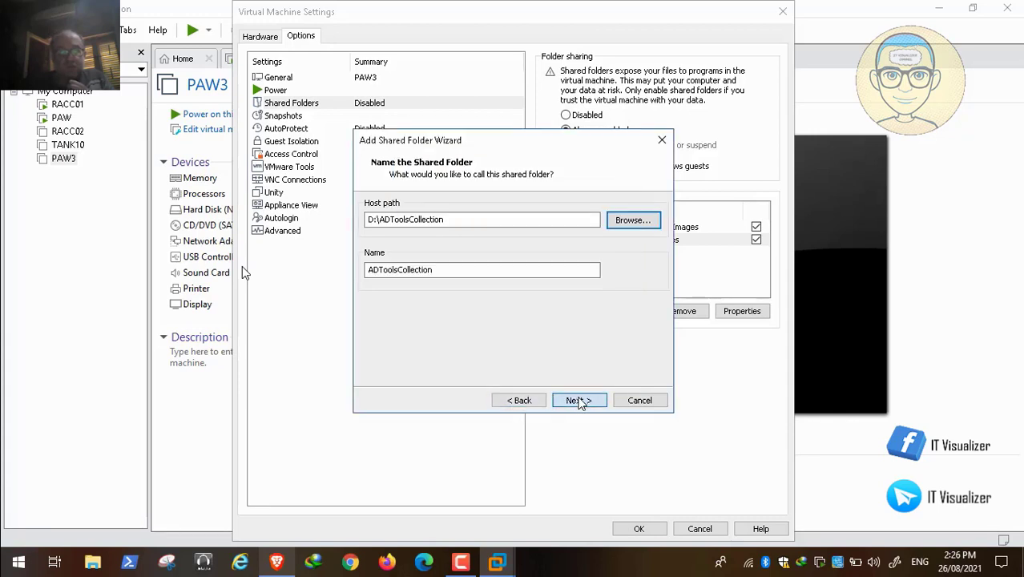
pyautogui.click(579, 401)
pyautogui.click(589, 401)
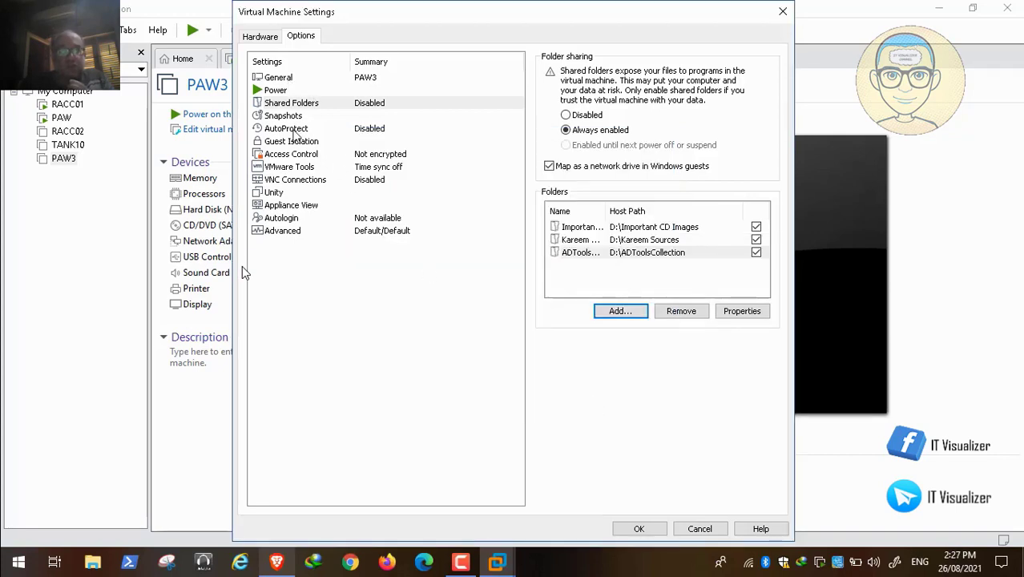
# - Set PAW3's snapshot behaviour when powering off to Ask me and save the virtual machine settings
pyautogui.click(297, 116)
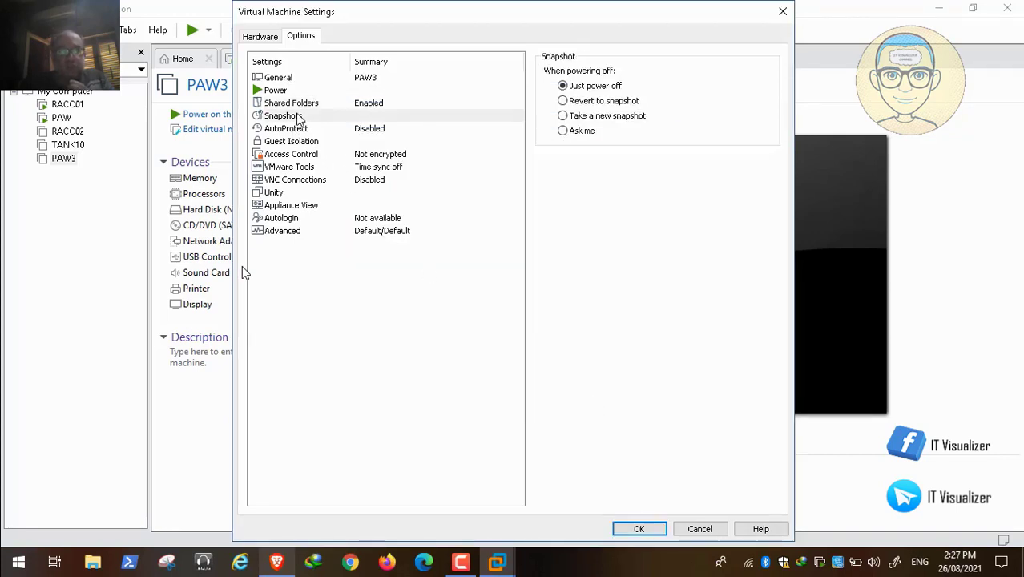
pyautogui.click(571, 131)
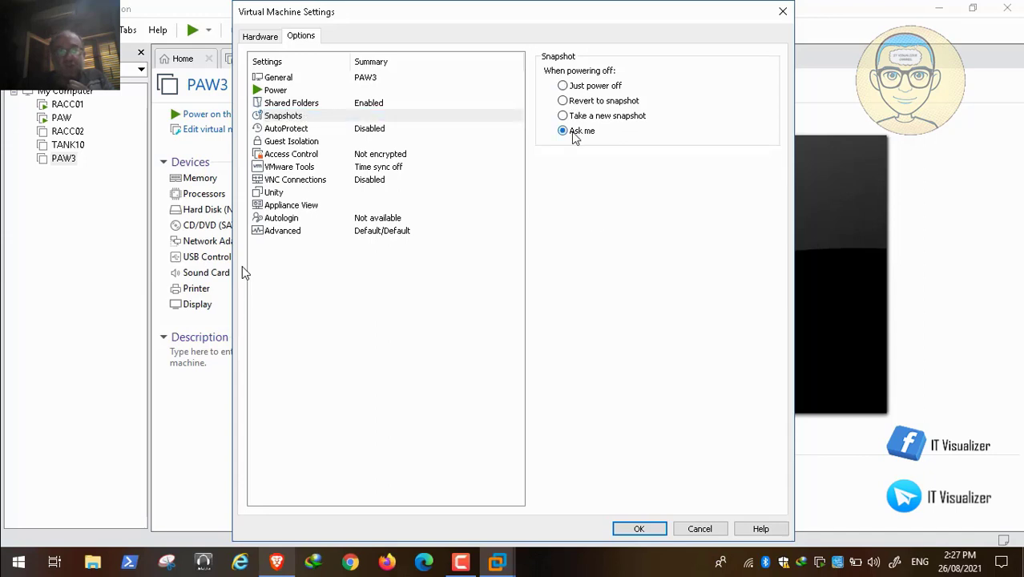
pyautogui.click(640, 529)
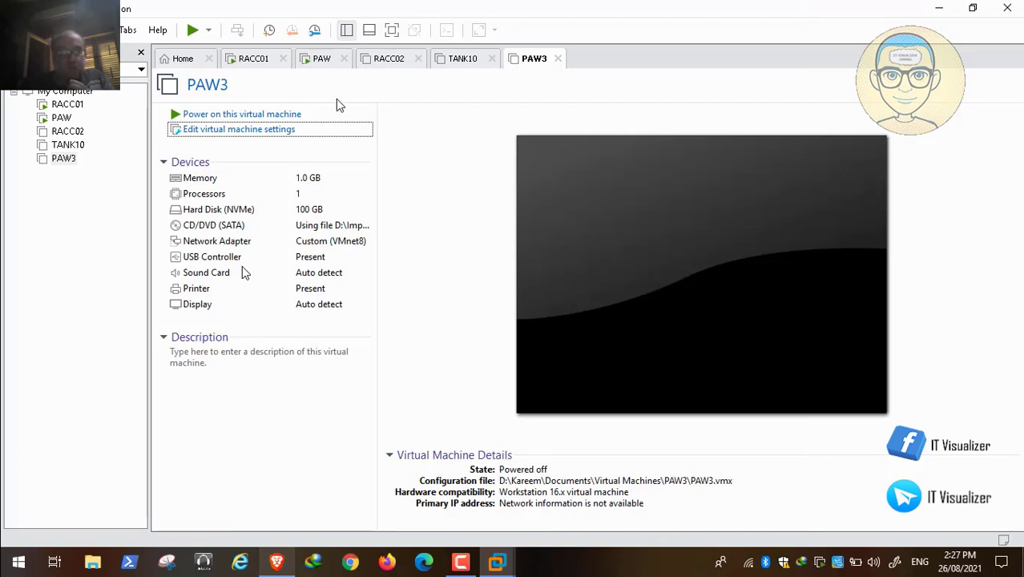
# - Power on PAW3 and let it boot into Windows Setup from the attached installation image
pyautogui.click(284, 116)
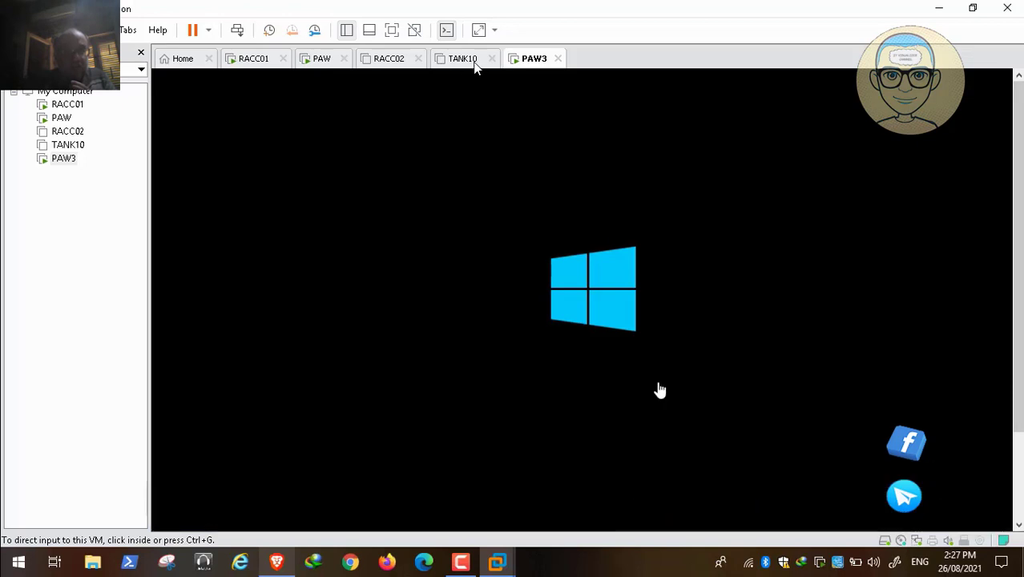
pyautogui.click(374, 290)
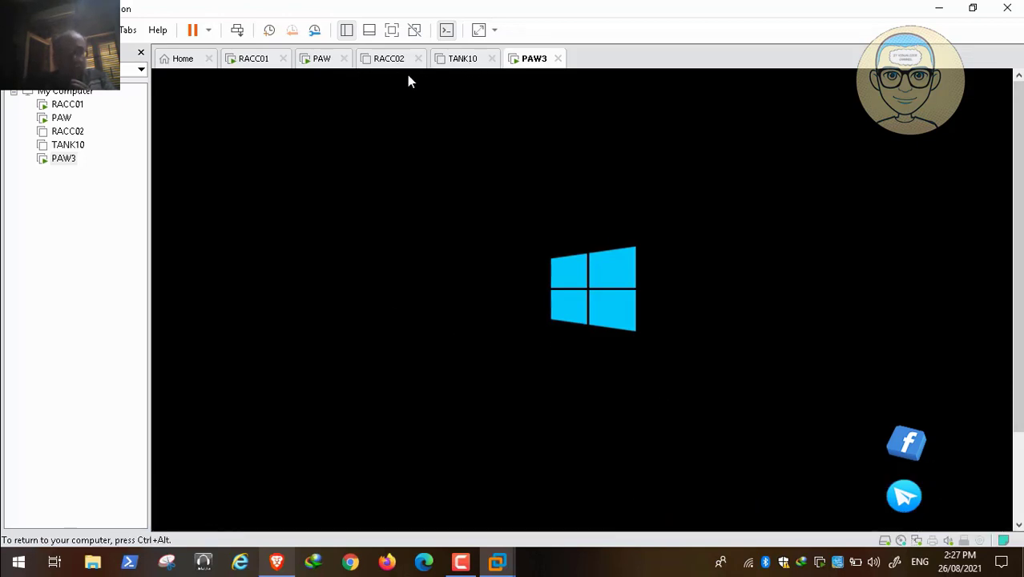
pyautogui.hotkey('ctrl', 'alt')
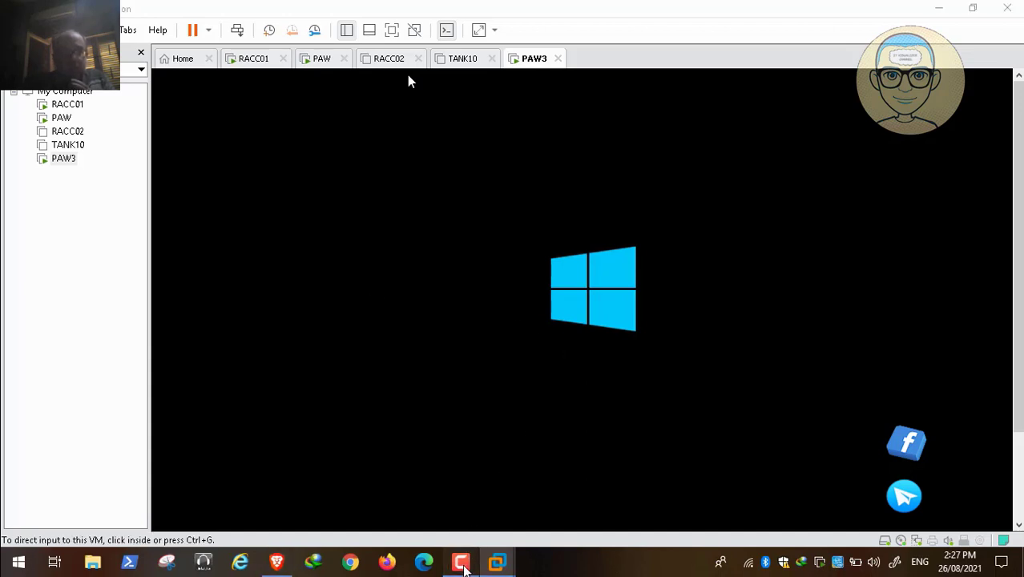
pyautogui.click(463, 566)
pyautogui.click(953, 493)
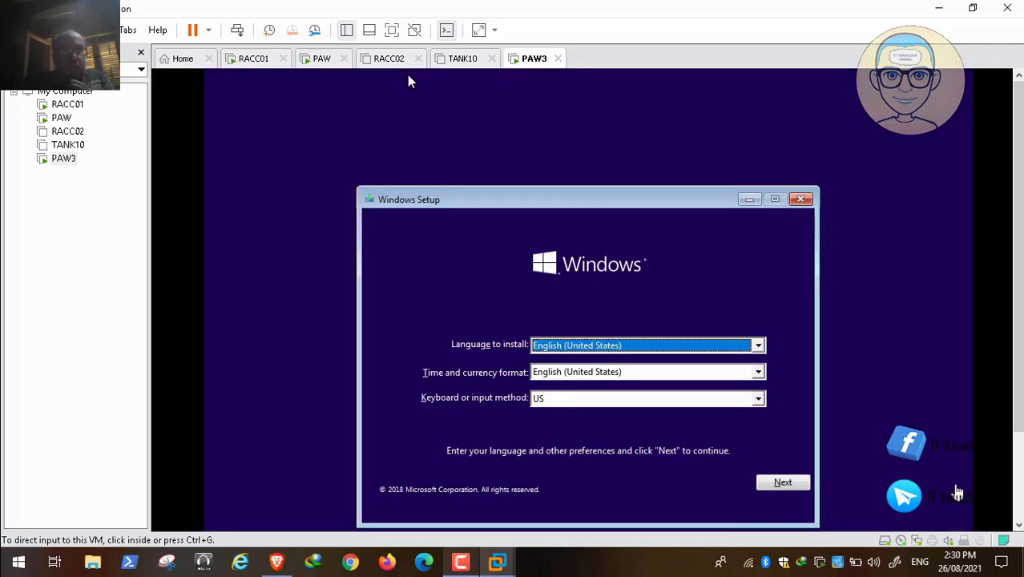
# - Accept English (United States) with the US keyboard in Windows Setup and start the installation
pyautogui.click(704, 474)
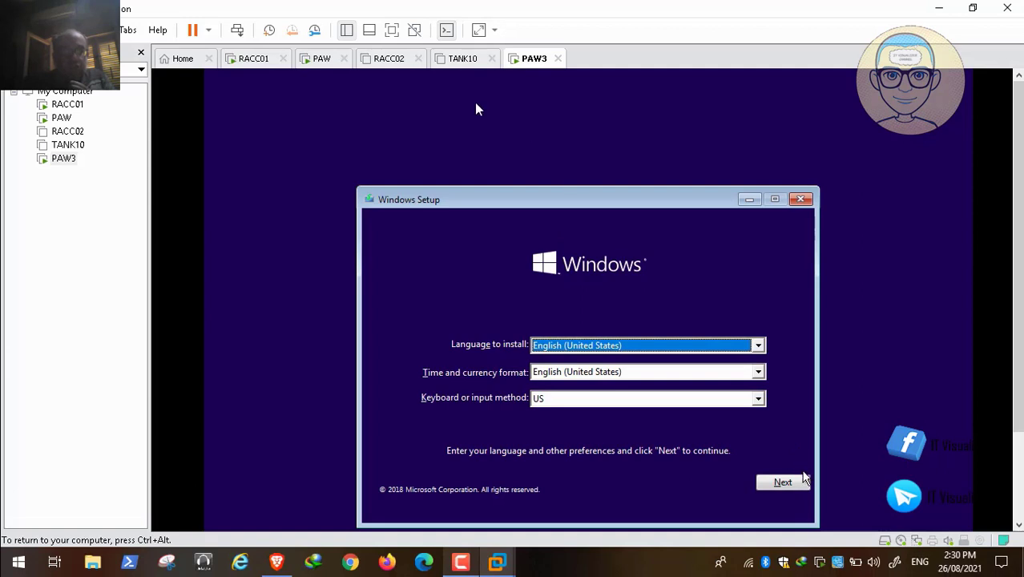
pyautogui.click(803, 476)
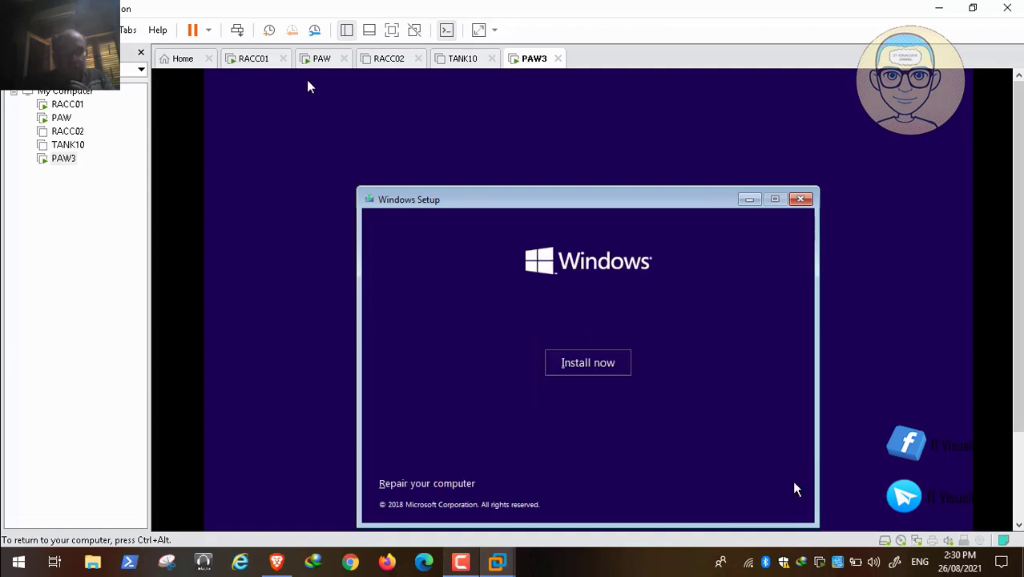
pyautogui.click(577, 364)
# - Choose Windows 10 Enterprise LTSC 2019 - DLA as the operating system to install and continue to the license terms
pyautogui.moveTo(54, 551)
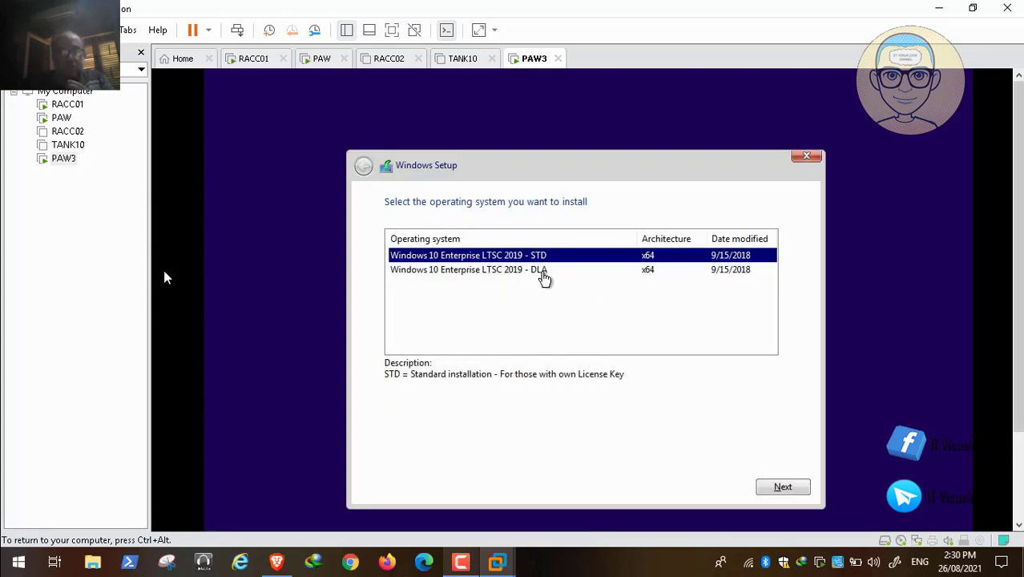
pyautogui.click(542, 273)
pyautogui.click(783, 488)
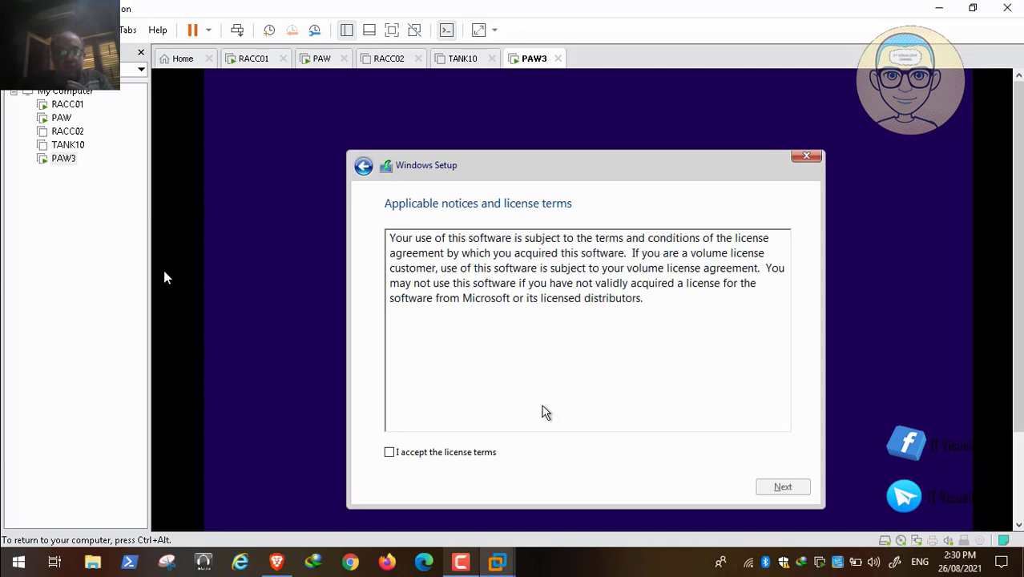
# - Accept the license terms and proceed with a custom installation to the disk selection
pyautogui.click(455, 456)
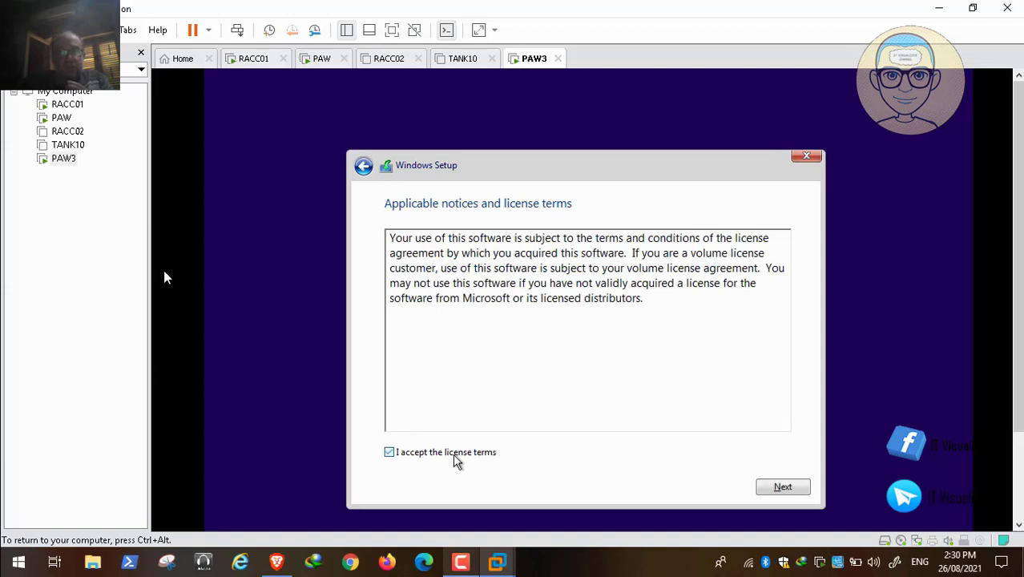
pyautogui.click(777, 486)
pyautogui.click(548, 353)
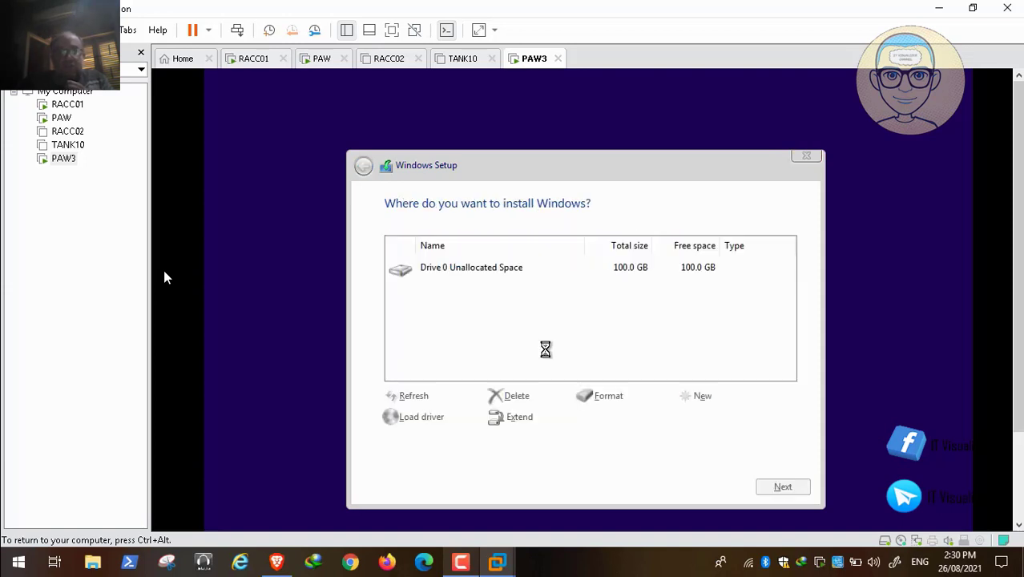
# - Create a 60000 MB partition in Drive 0's unallocated space and allow Windows to add its system partitions
pyautogui.click(701, 396)
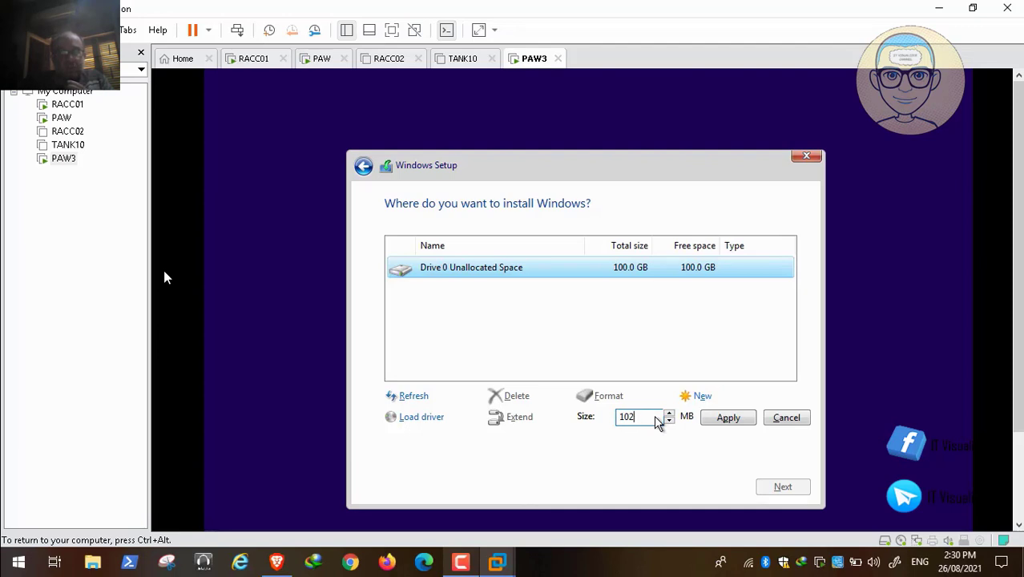
pyautogui.press('BackSpace')
pyautogui.write('6')
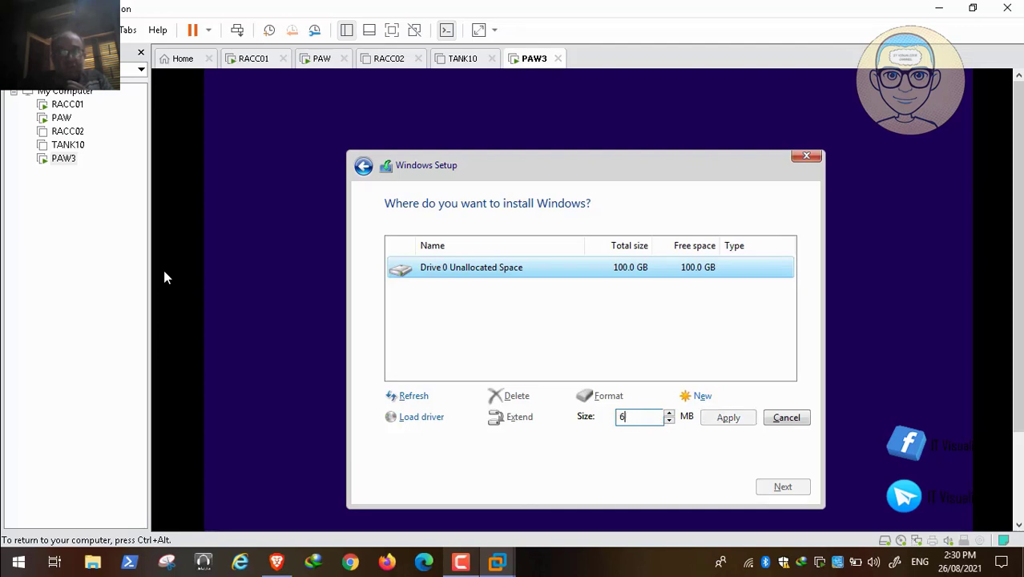
pyautogui.write('00000')
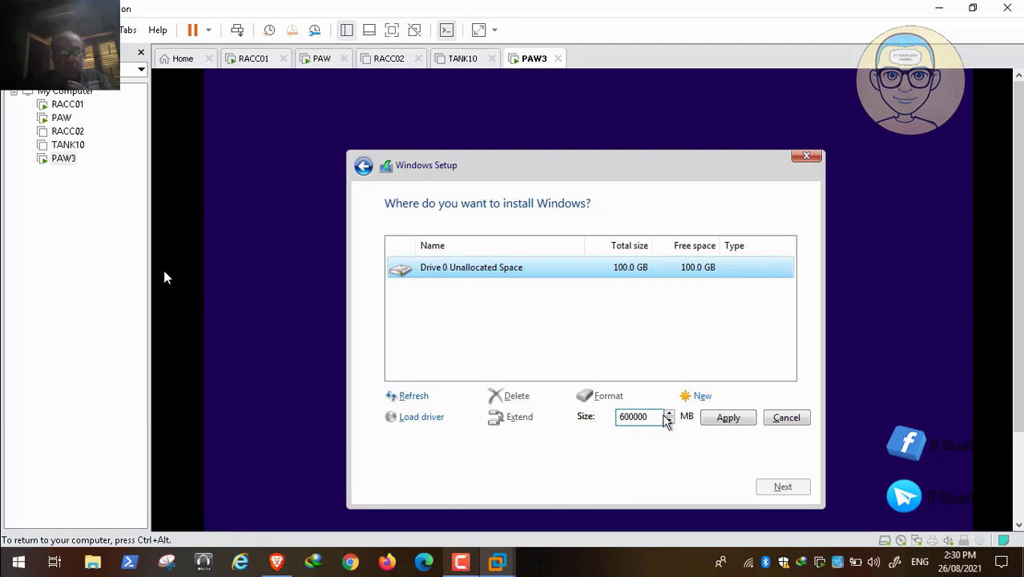
pyautogui.click(726, 419)
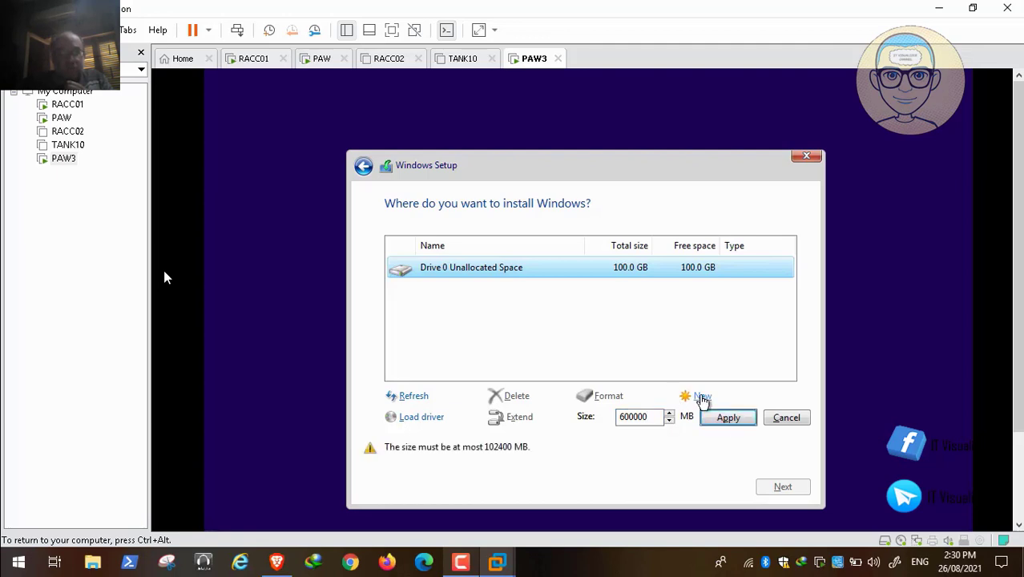
pyautogui.click(661, 417)
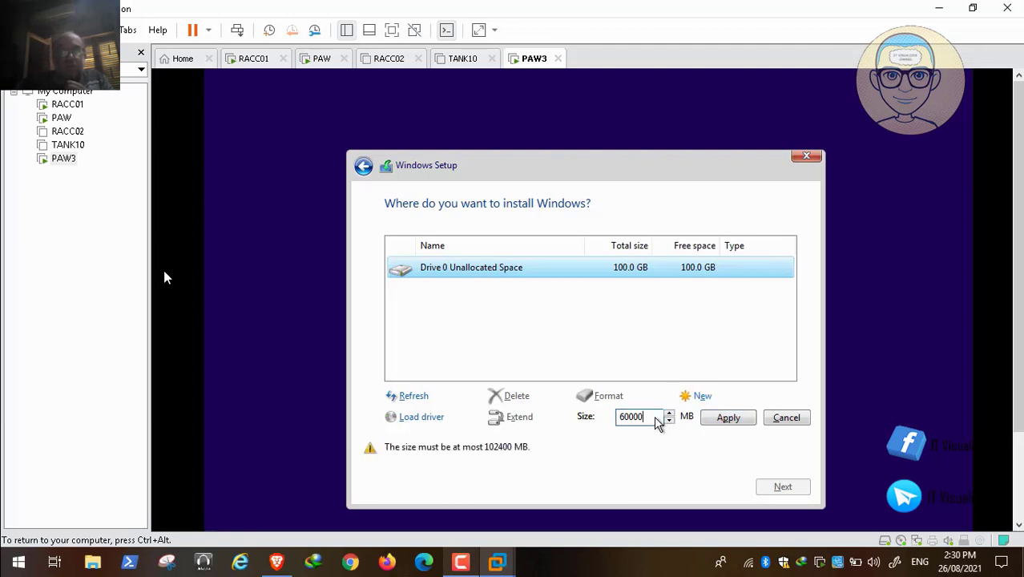
pyautogui.click(728, 417)
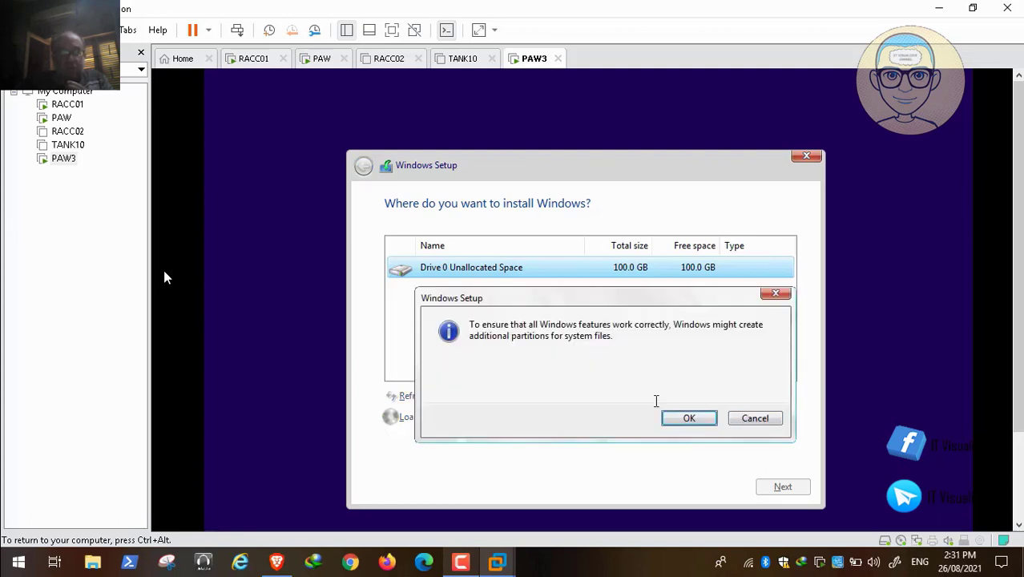
pyautogui.click(695, 418)
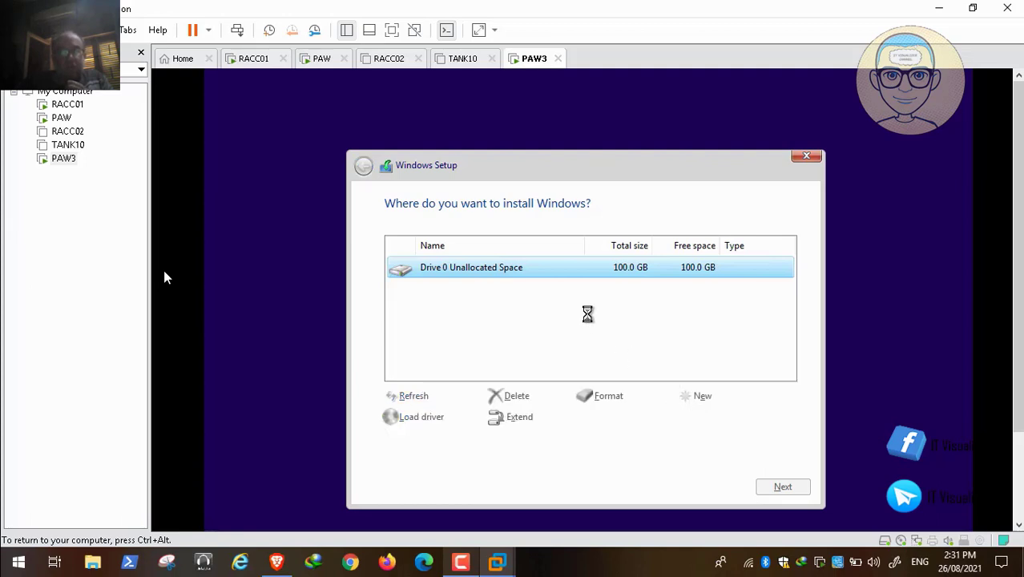
# - Create another partition from all the remaining unallocated space on Drive 0, with a size of 42399 MB
pyautogui.click(631, 317)
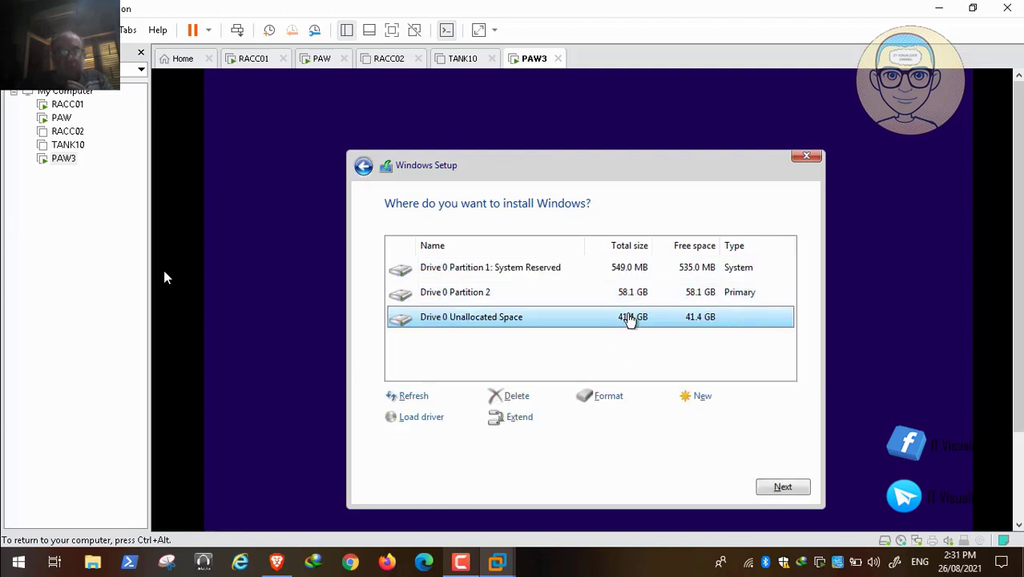
pyautogui.click(695, 396)
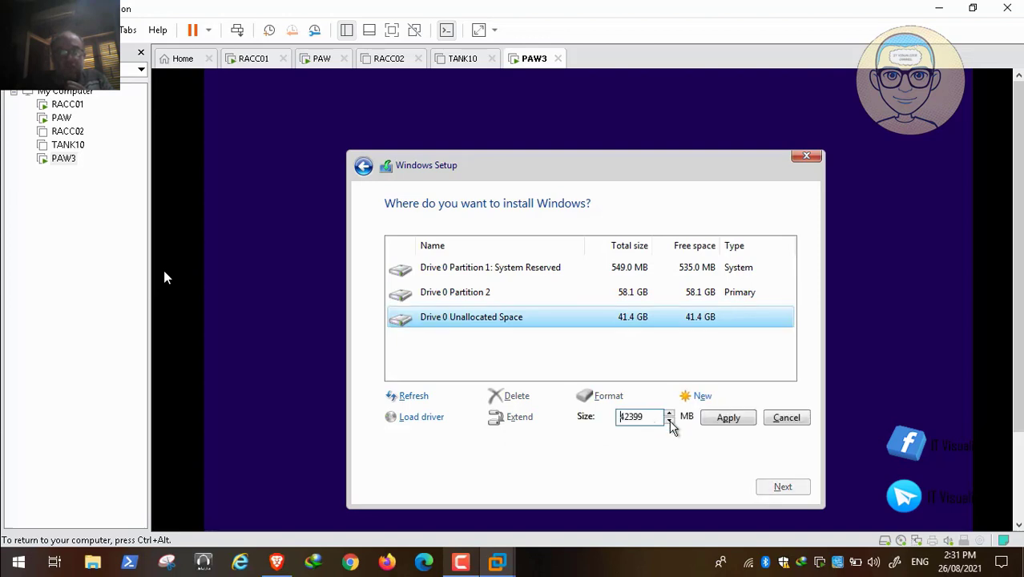
pyautogui.click(725, 417)
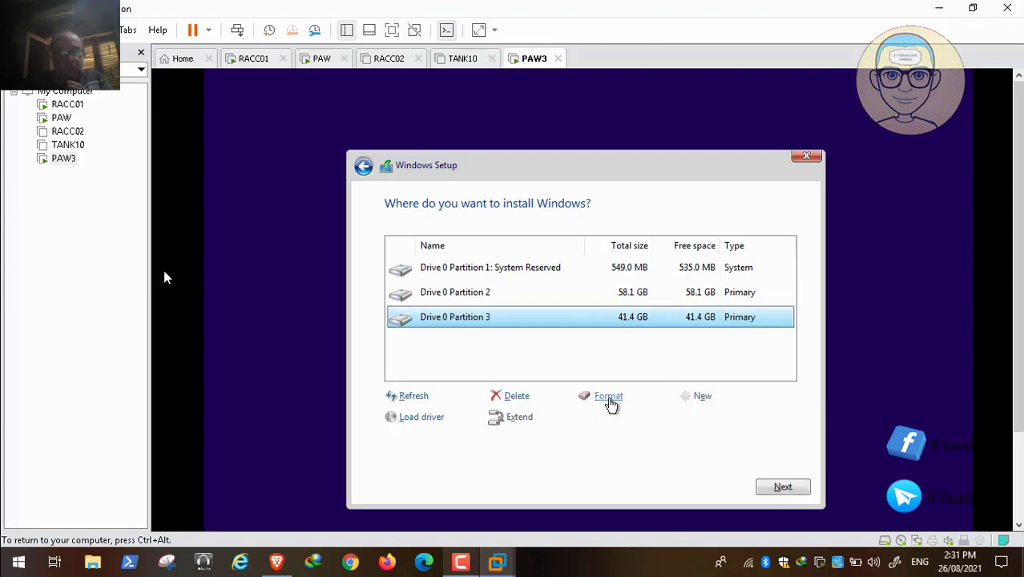
# - Format Drive 0 Partition 3 and start installing Windows on Drive 0 Partition 2
pyautogui.click(609, 401)
pyautogui.click(689, 420)
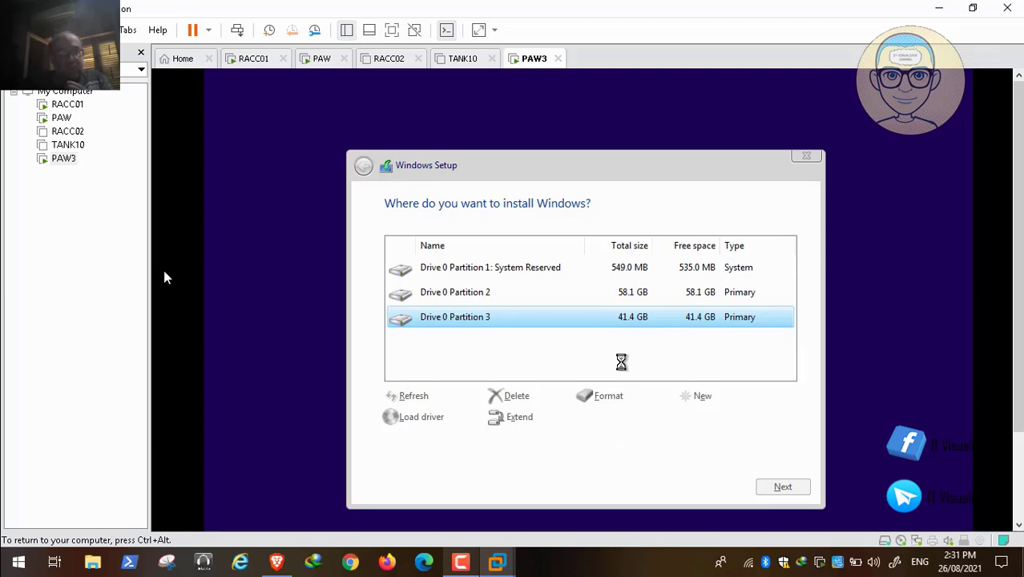
pyautogui.click(512, 293)
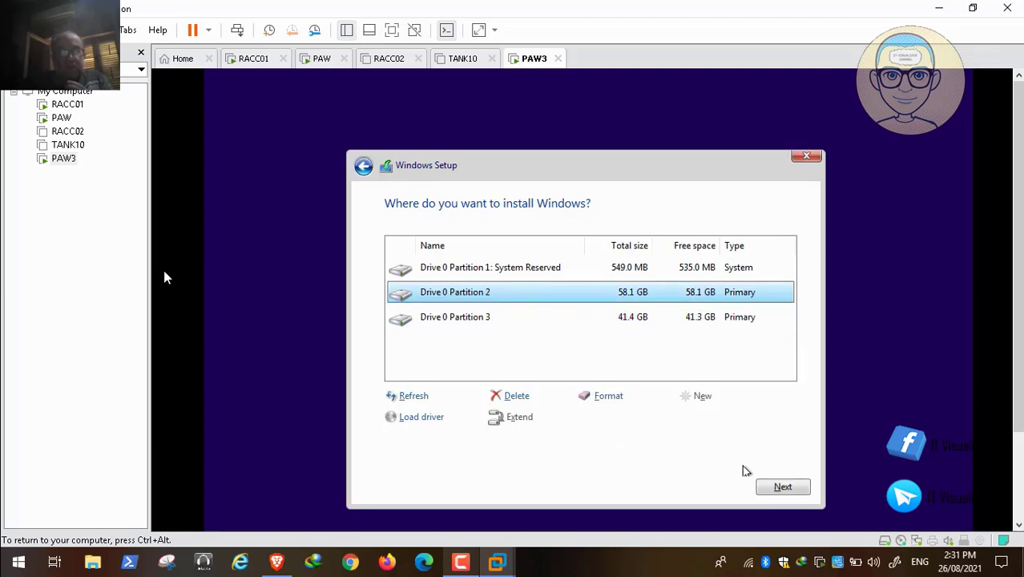
pyautogui.click(781, 487)
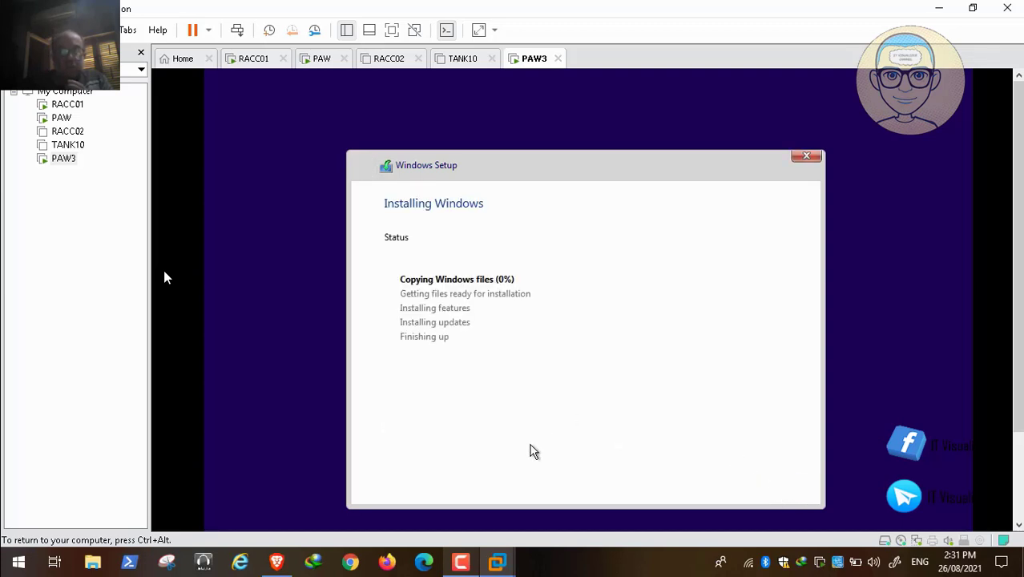
# - Switch to the PAW virtual machine and open a Command Prompt there by running cmd
pyautogui.hotkey('ctrl', 'alt')
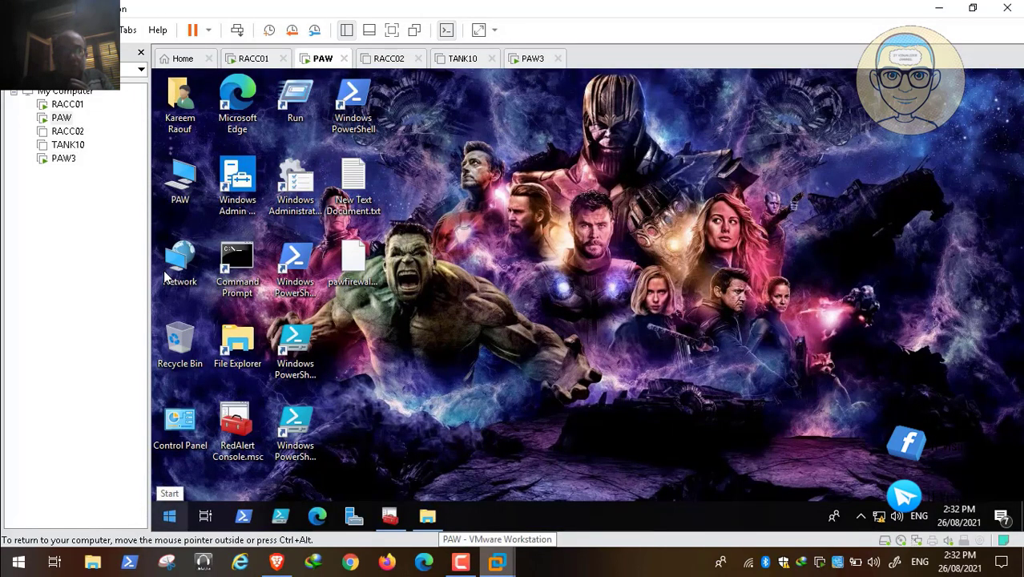
pyautogui.press('super+x')
pyautogui.press('r')
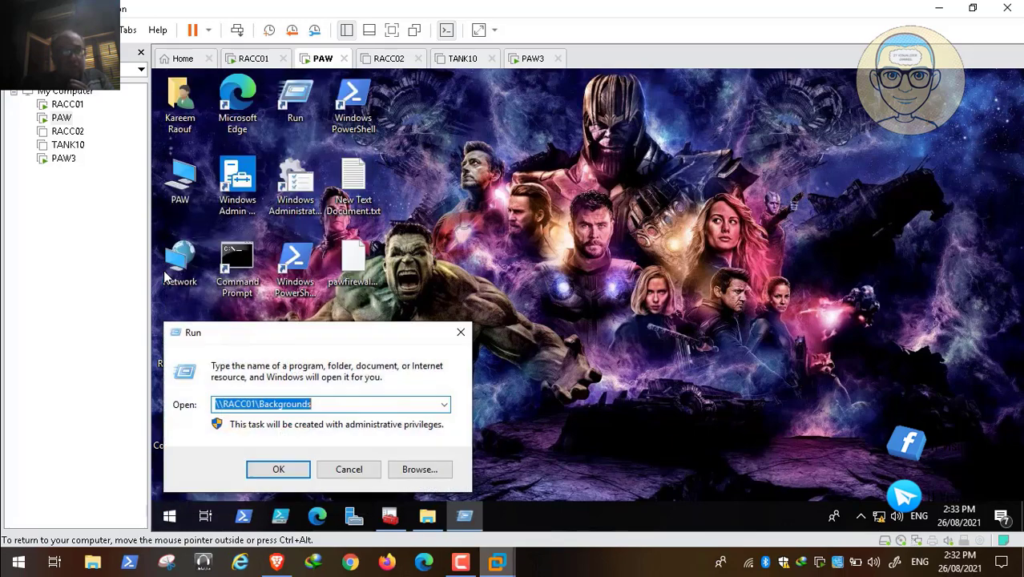
pyautogui.write('cmd')
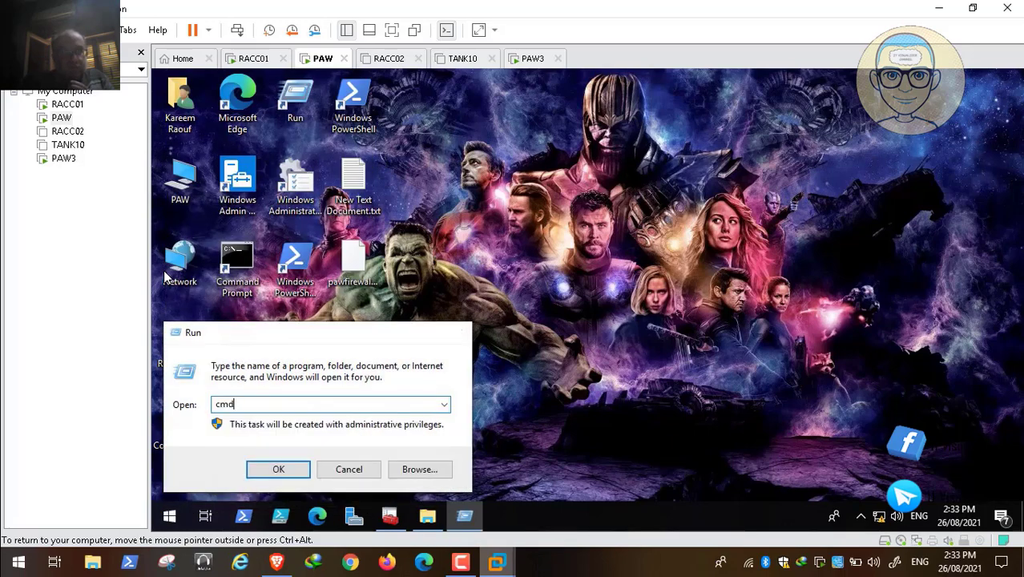
pyautogui.press('Return')
# - List PAW's full network configuration with ipconfig /all and maximize the Command Prompt window to read it
pyautogui.write('ipc')
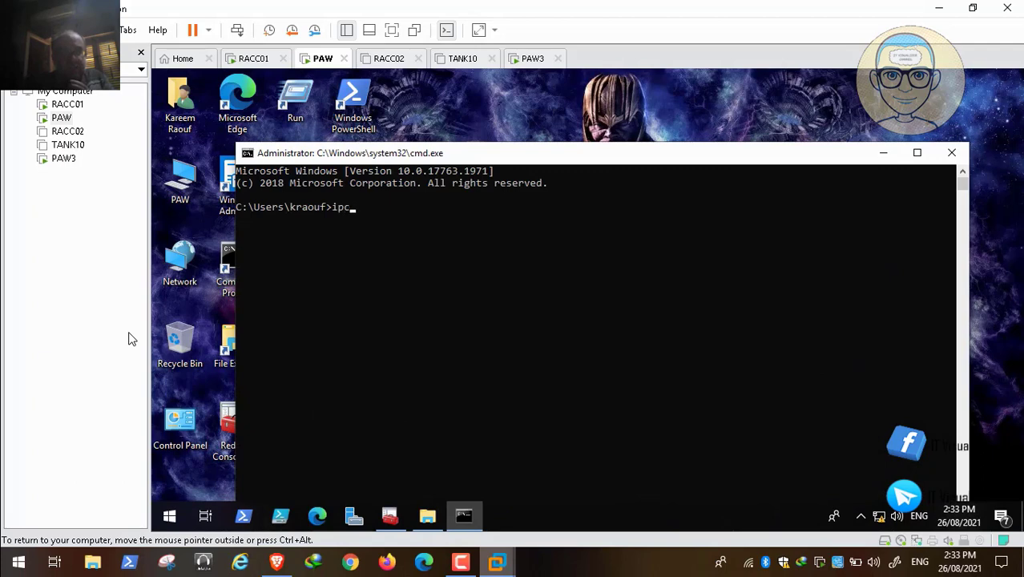
pyautogui.write('onfig /all')
pyautogui.press('Return')
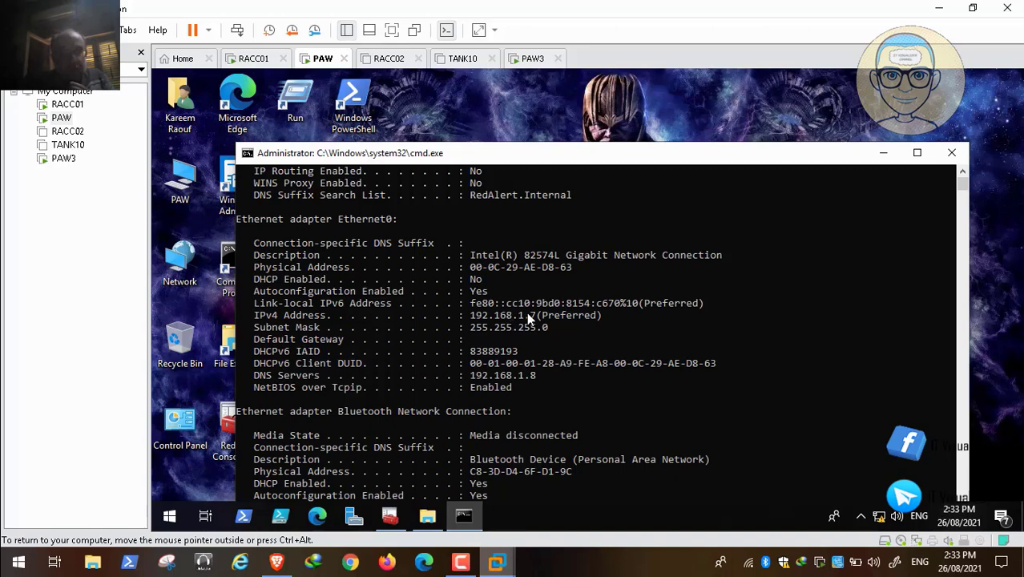
pyautogui.click(917, 152)
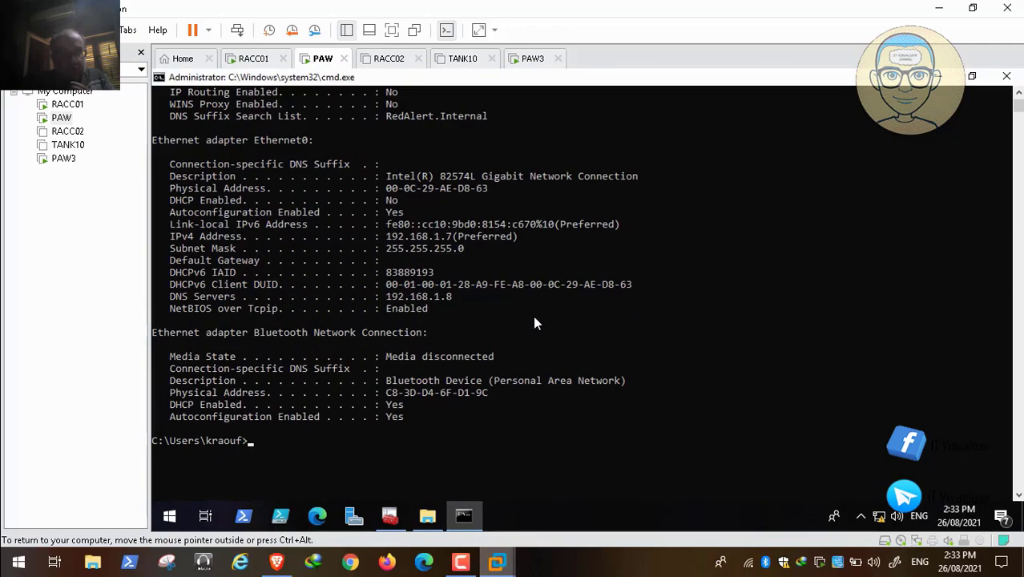
# - Check the progress of the Windows installation on PAW3
pyautogui.click(533, 58)
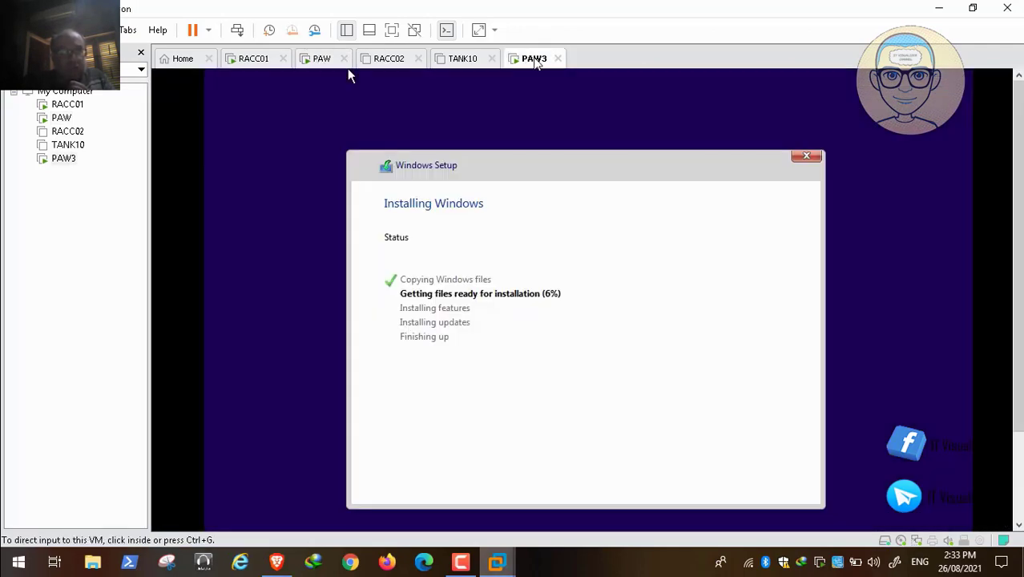
pyautogui.press('F9')
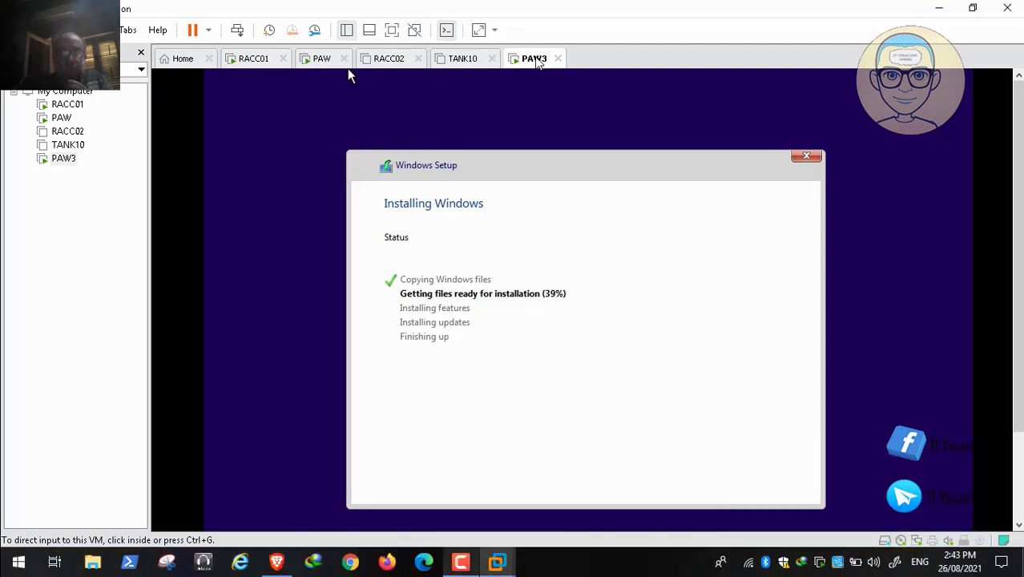
# - Return to PAW, minimize the Command Prompt, and list RedAlert.Internal's Group Policy Objects in the RedAlert Console
pyautogui.click(322, 59)
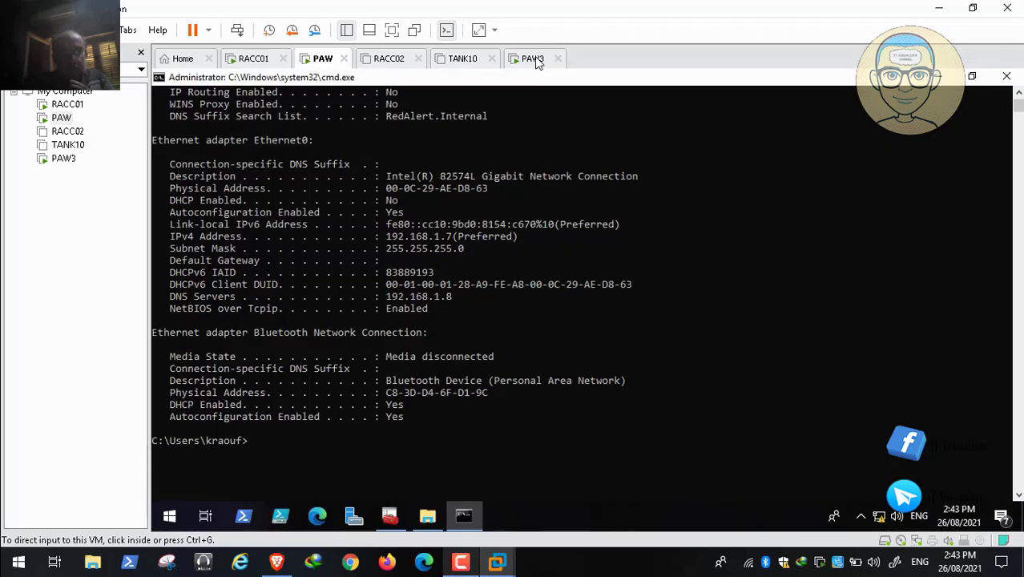
pyautogui.click(937, 76)
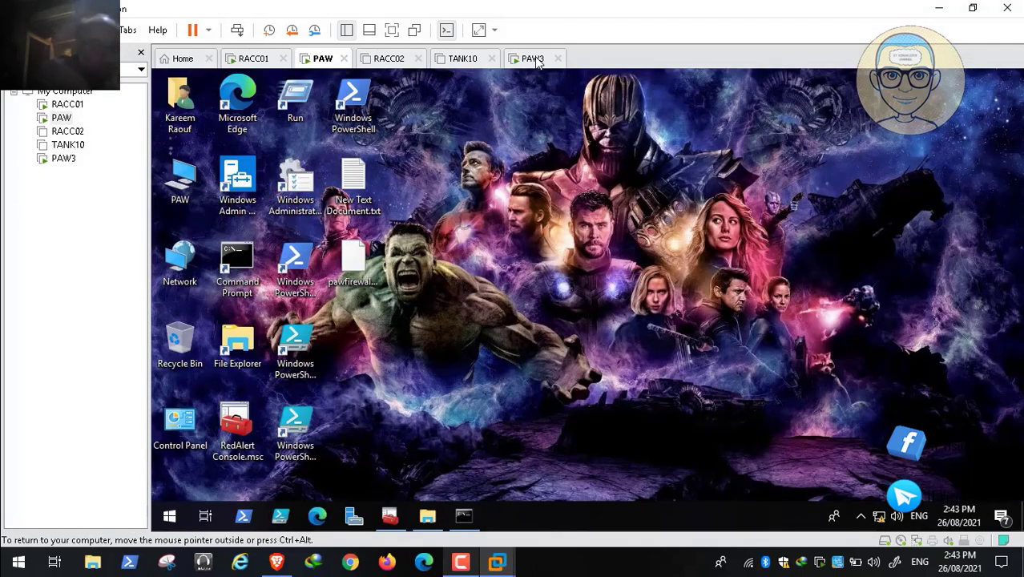
pyautogui.click(390, 515)
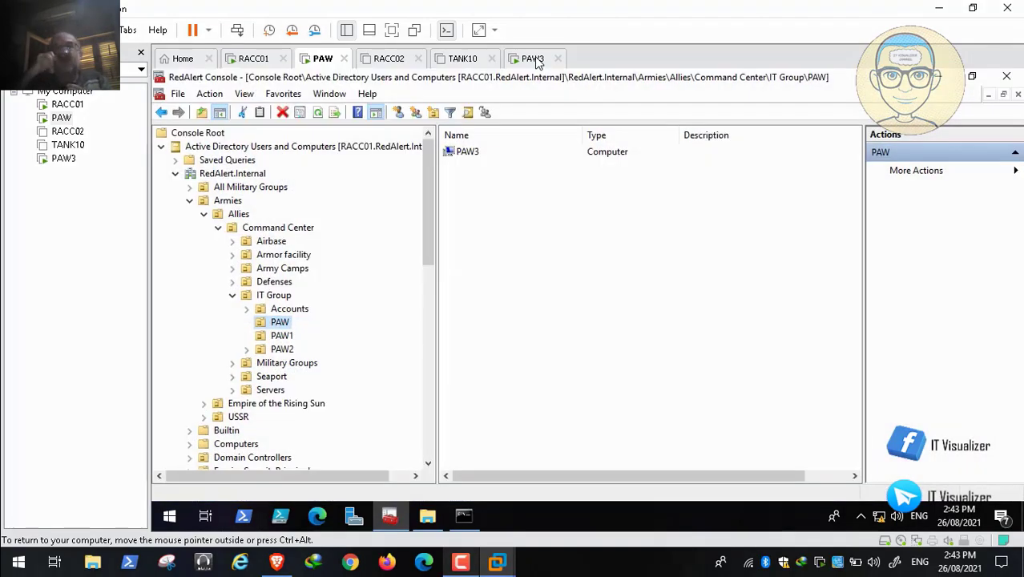
pyautogui.moveTo(428, 201); pyautogui.dragTo(428, 392)
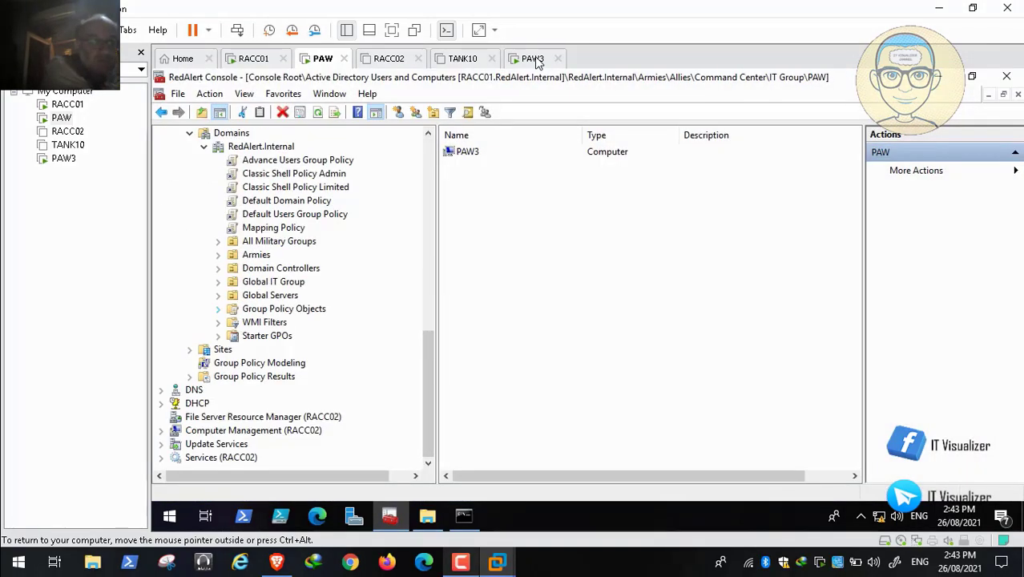
pyautogui.click(218, 309)
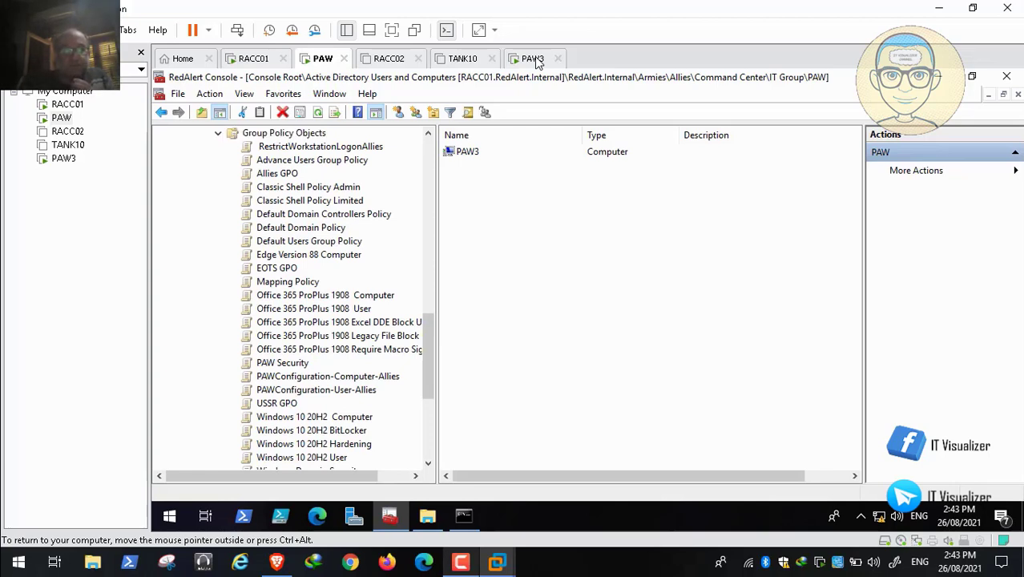
# - Open the RestrictWorkstationLogonAllies policy for editing and maximize the Group Policy Management Editor
pyautogui.rightClick(321, 146)
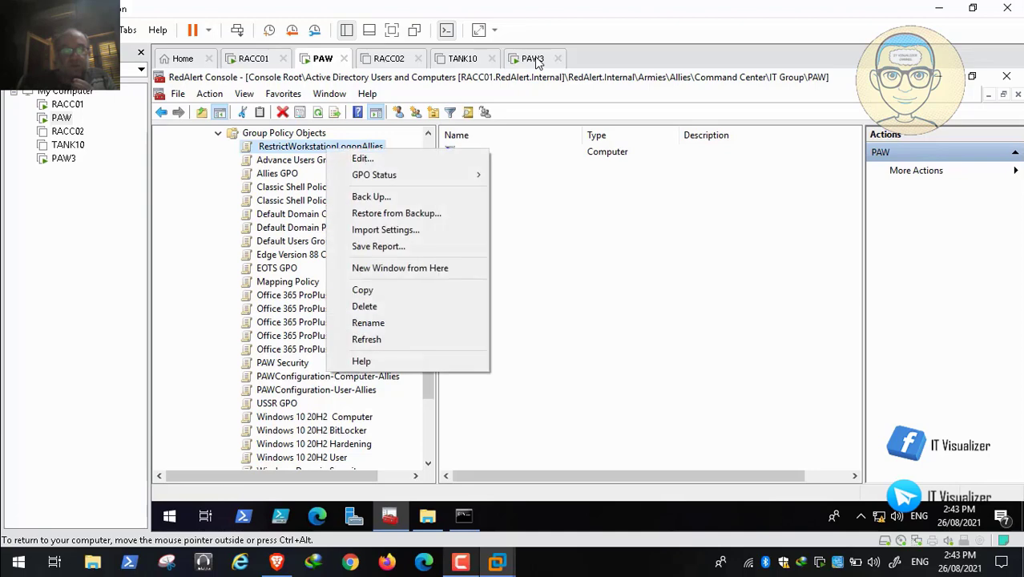
pyautogui.click(337, 158)
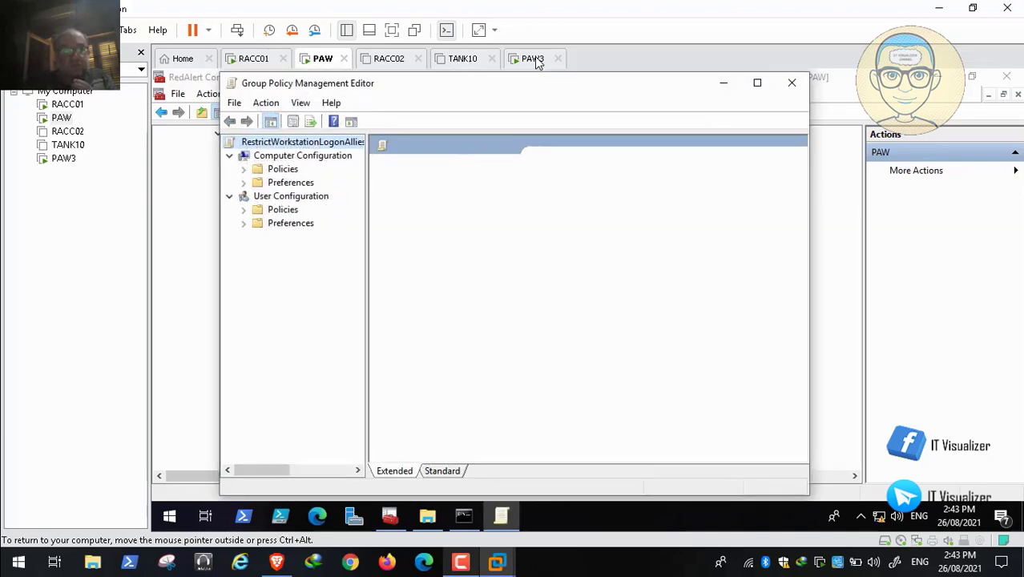
pyautogui.click(756, 83)
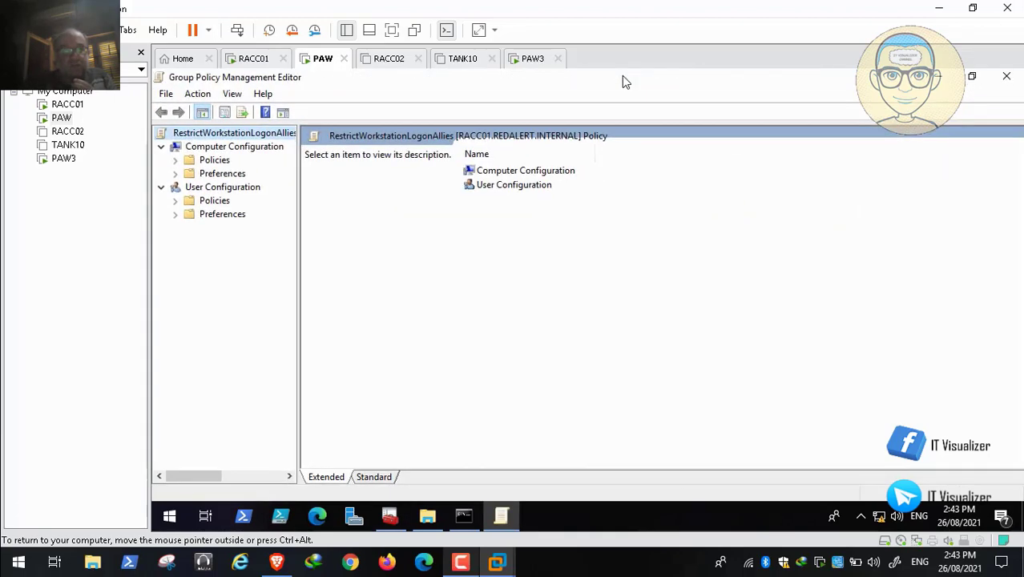
pyautogui.moveTo(484, 539)
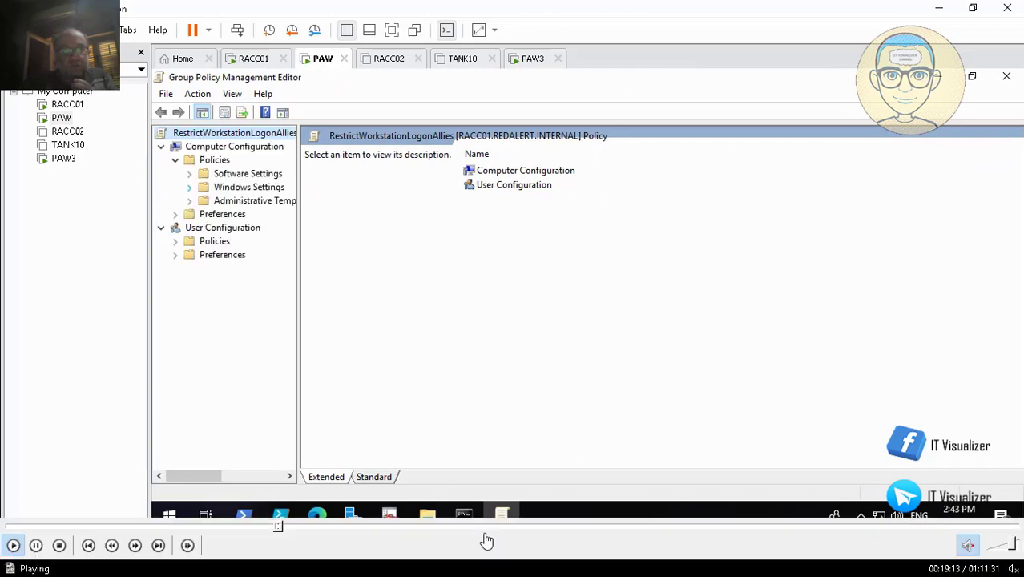
pyautogui.click(286, 528)
pyautogui.click(294, 529)
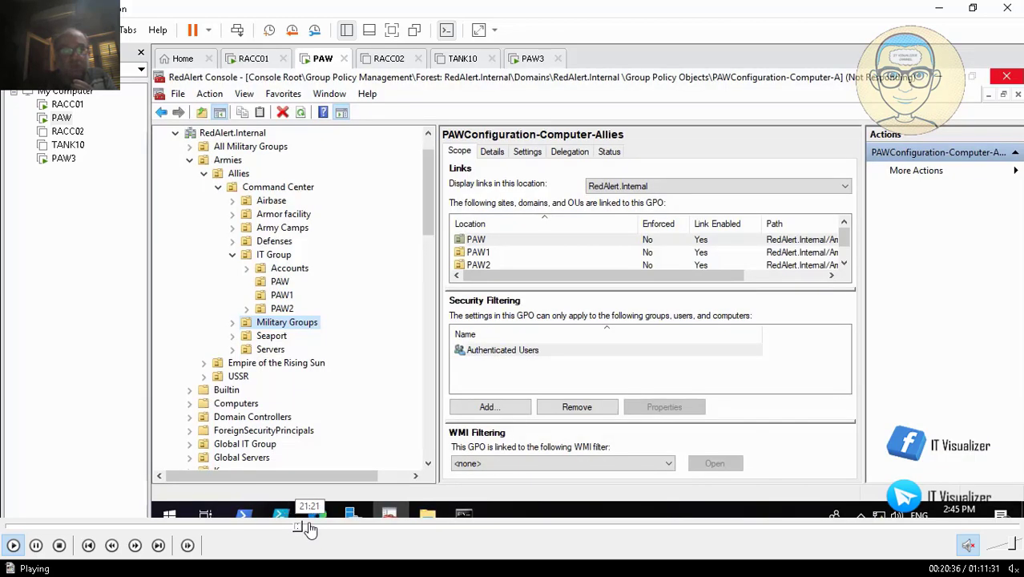
pyautogui.click(307, 529)
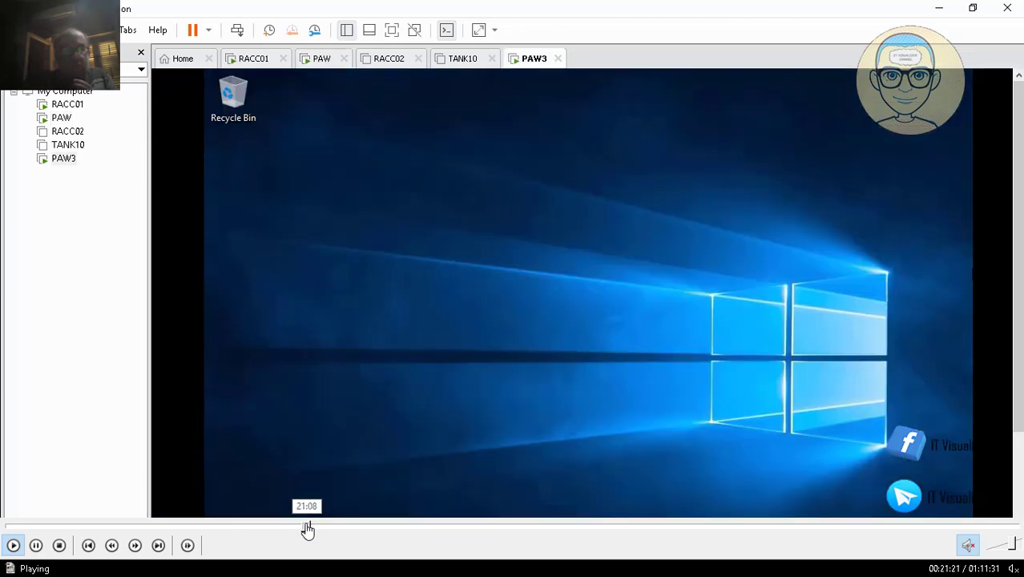
pyautogui.click(306, 528)
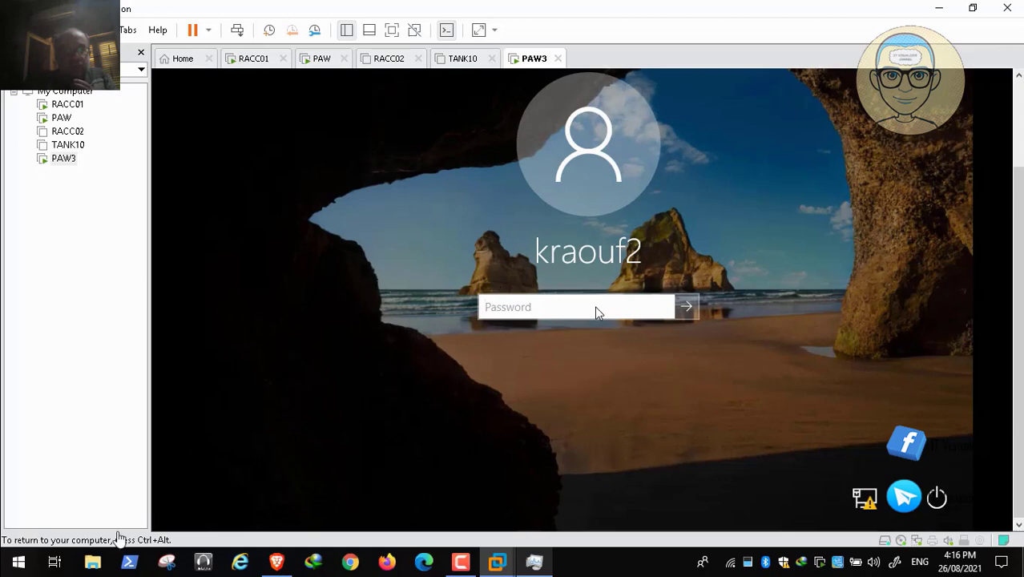
pyautogui.moveTo(56, 558)
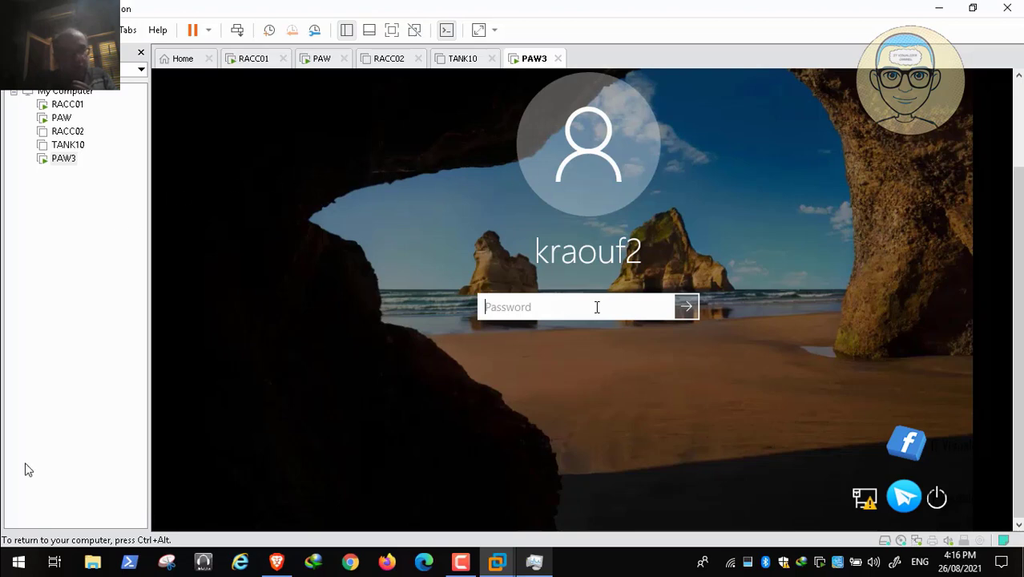
# - Sign in to Windows on PAW3 by entering the account password
pyautogui.click(13, 544)
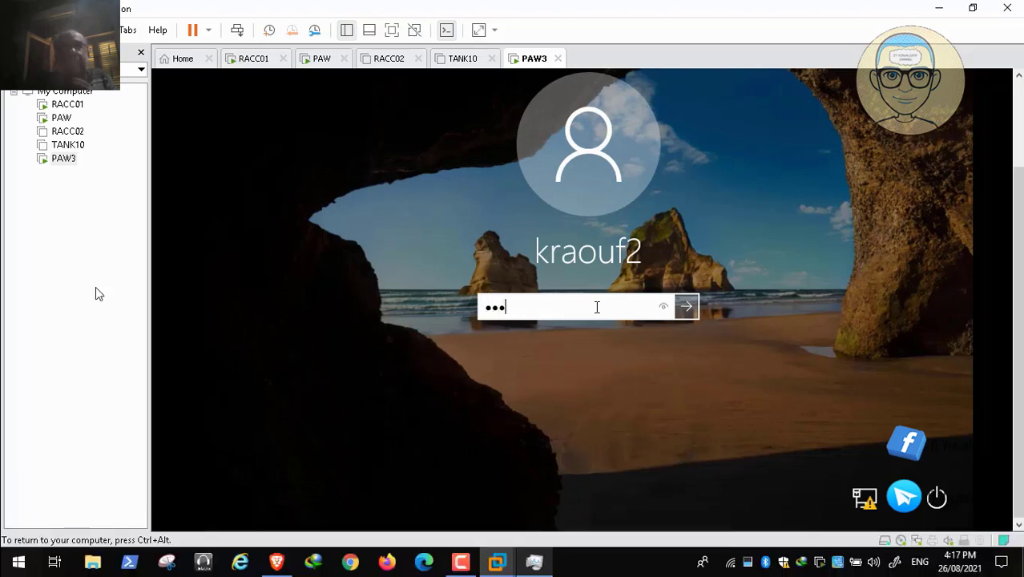
pyautogui.write('••')
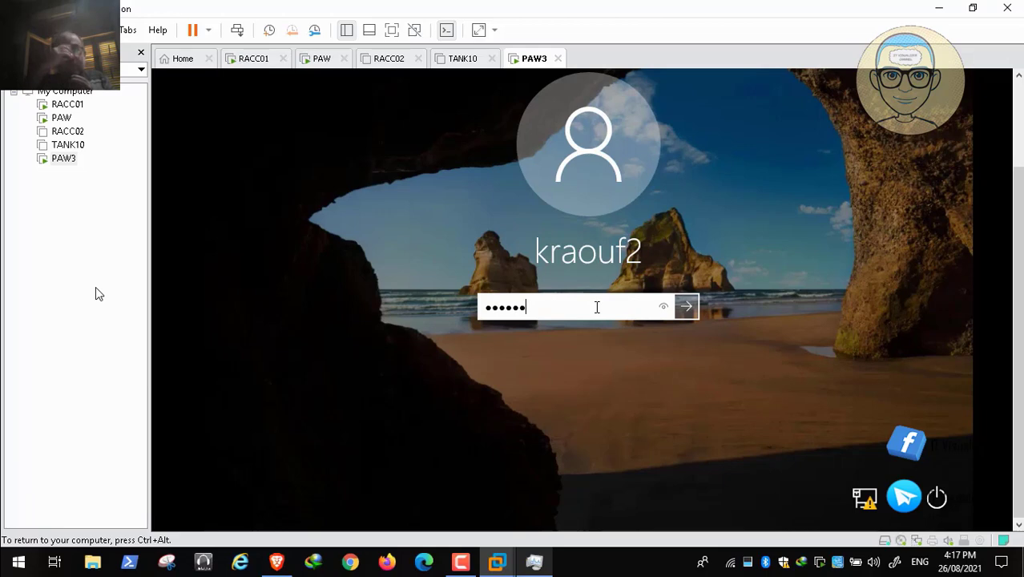
pyautogui.write('•••')
pyautogui.press('Return')
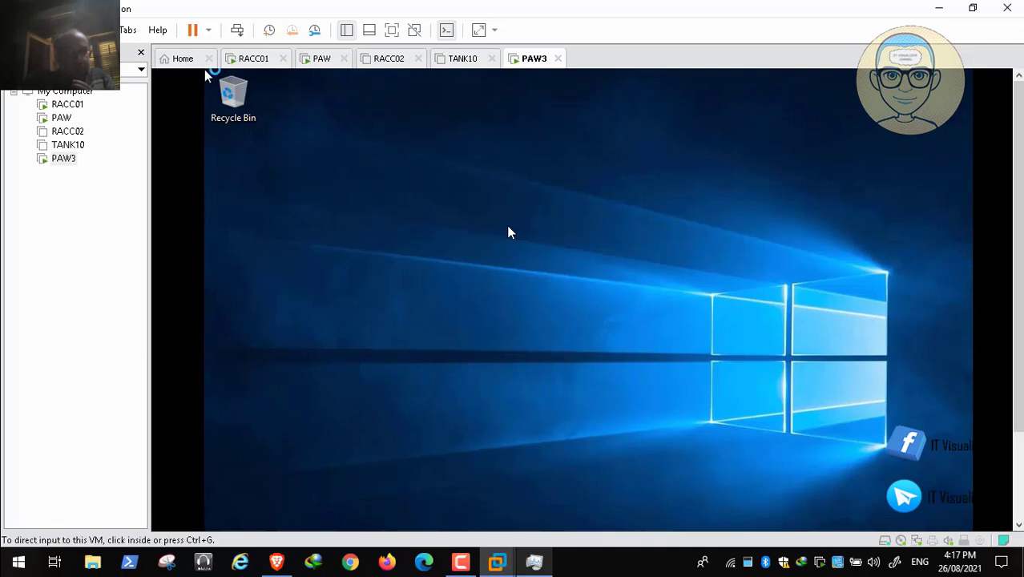
# - Mount the VMware Tools installer on PAW3 and open the DVD Drive (E:) VMware Tools in File Explorer
pyautogui.click(98, 30)
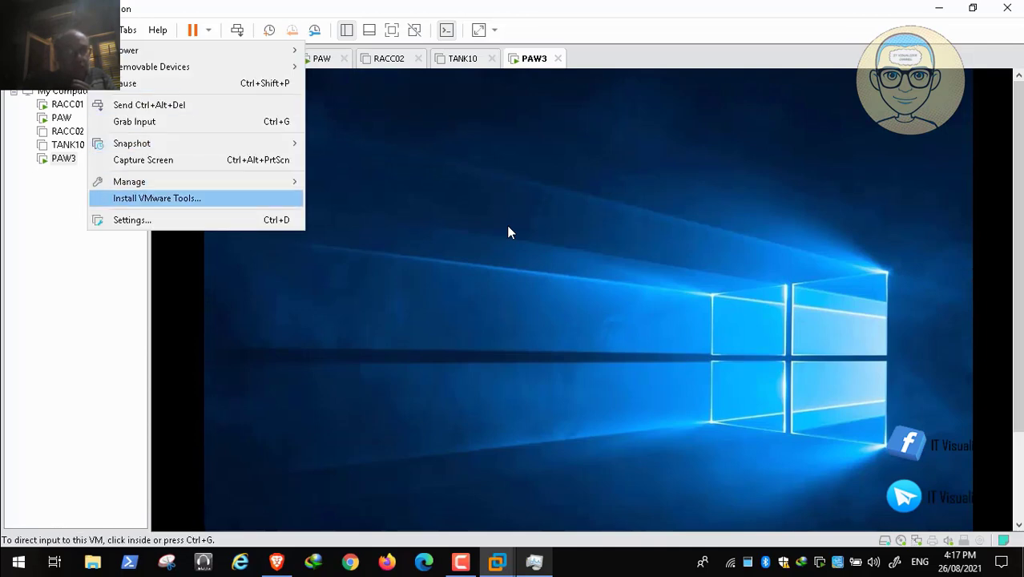
pyautogui.press('Return')
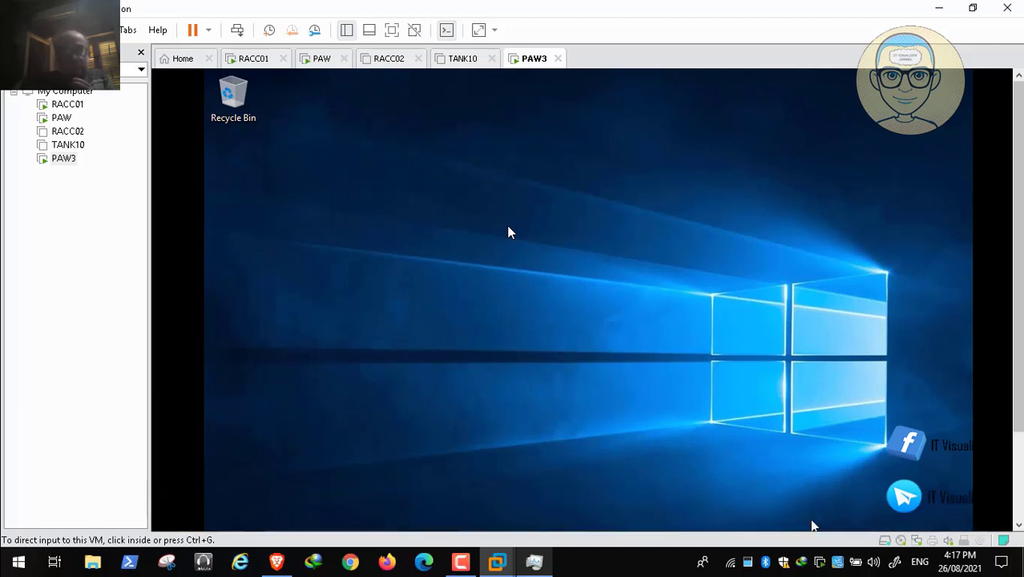
pyautogui.scroll(-3, 508, 226)
pyautogui.click(508, 226)
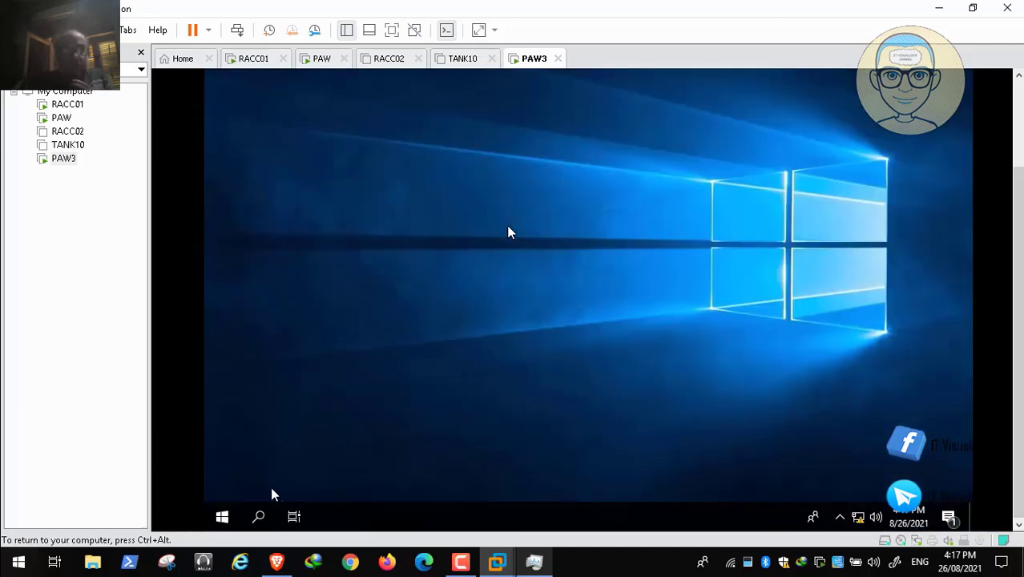
pyautogui.click(223, 517)
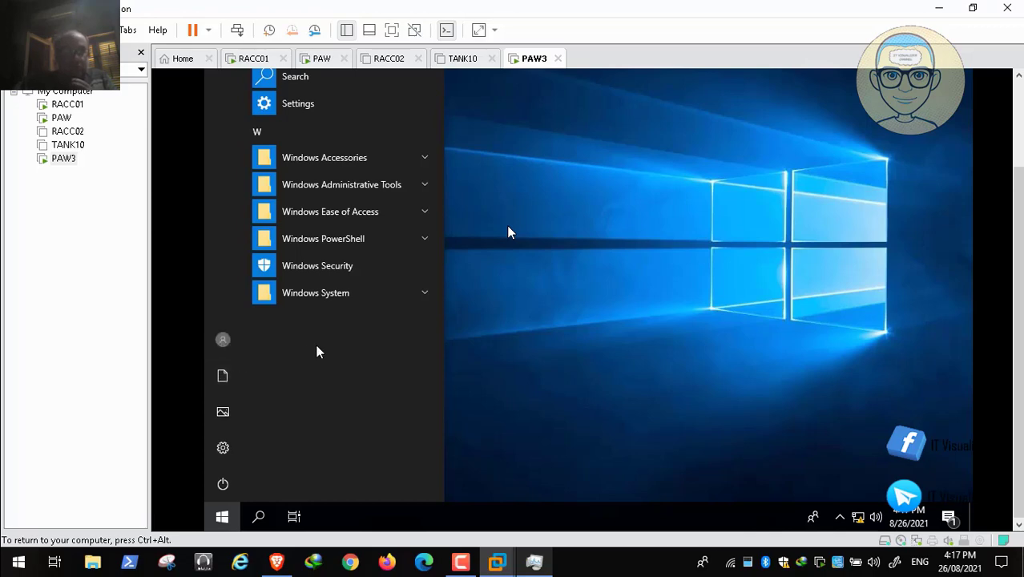
pyautogui.press('super+e')
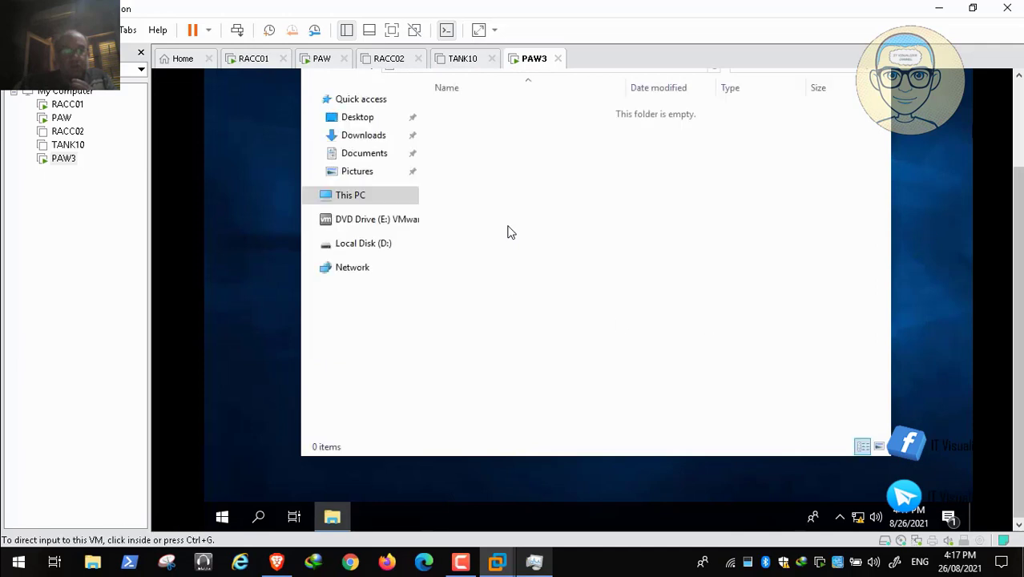
pyautogui.click(397, 224)
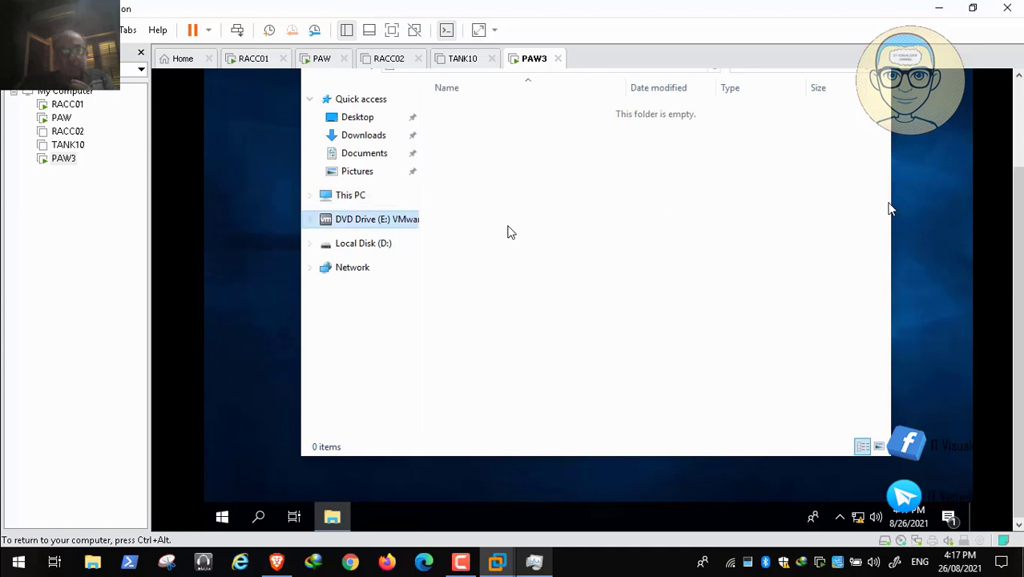
pyautogui.hotkey('ctrl', 'alt')
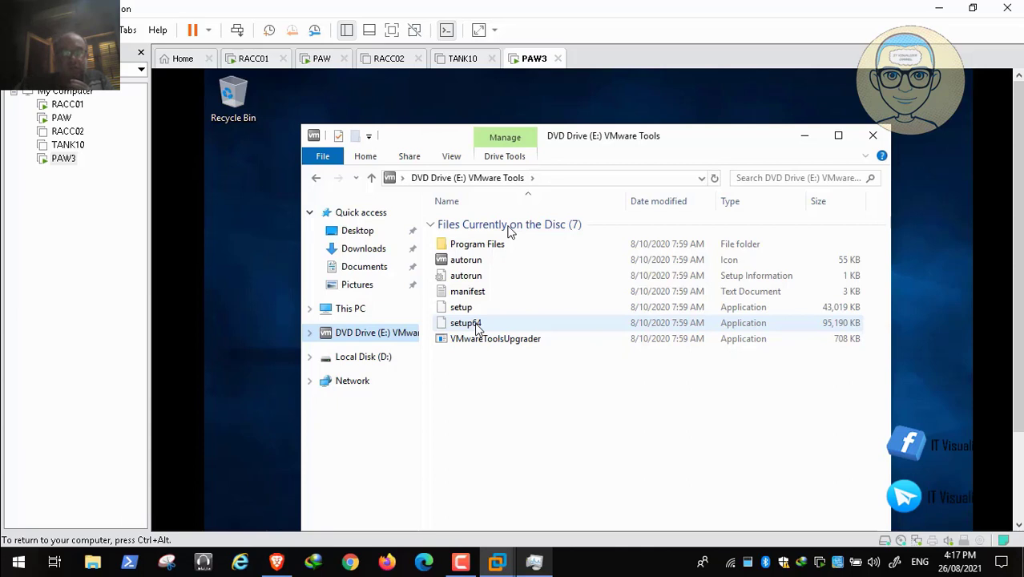
# - Launch setup64 from the VMware Tools disc and allow it to make changes to the device
pyautogui.click(472, 325)
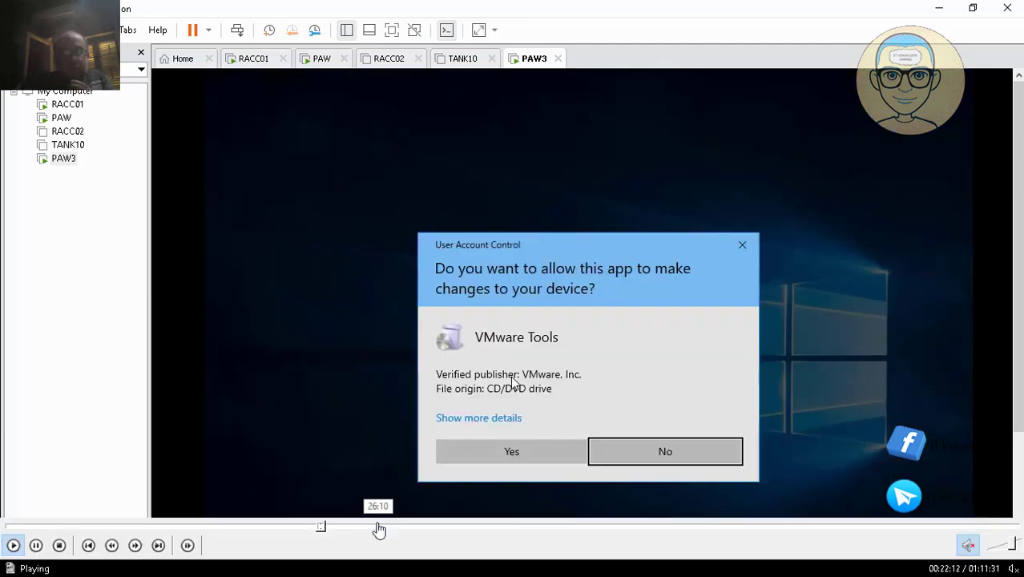
pyautogui.click(514, 451)
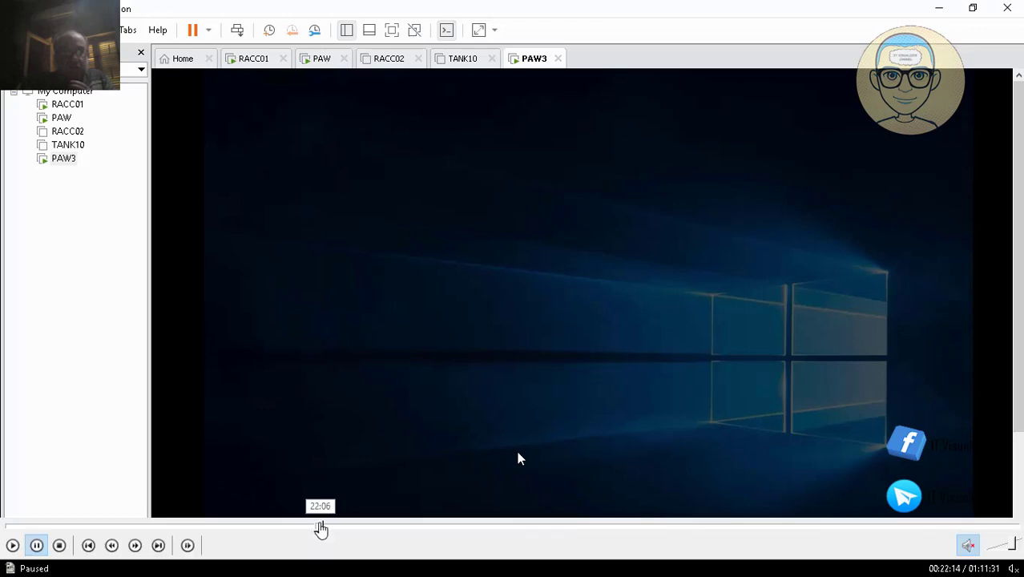
pyautogui.click(319, 527)
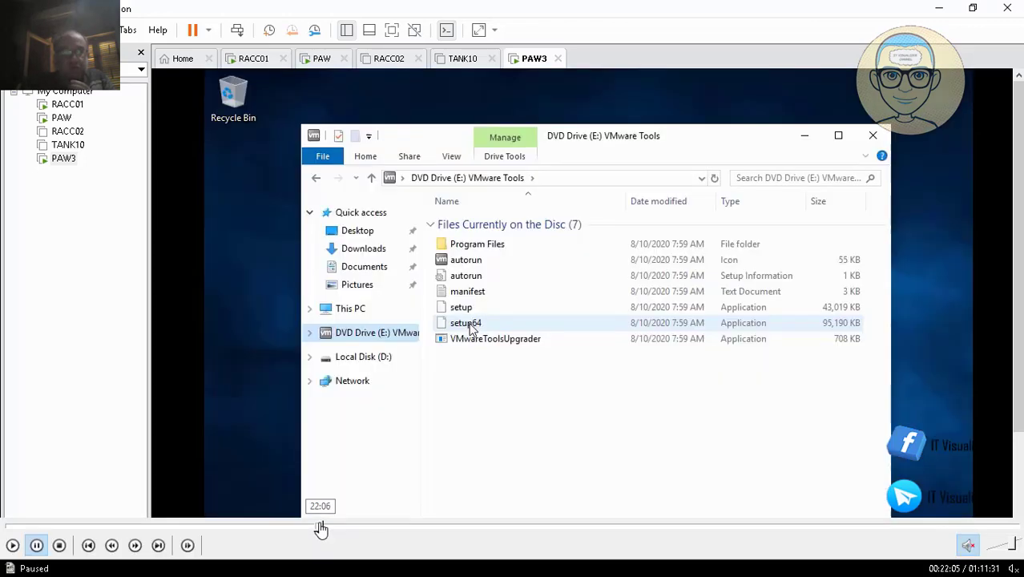
pyautogui.click(13, 545)
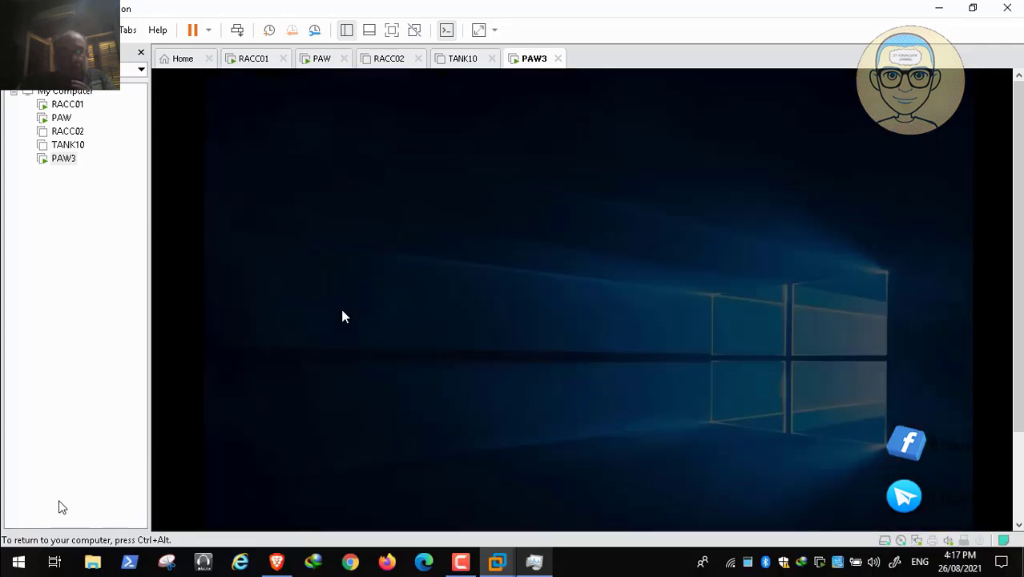
pyautogui.moveTo(85, 567)
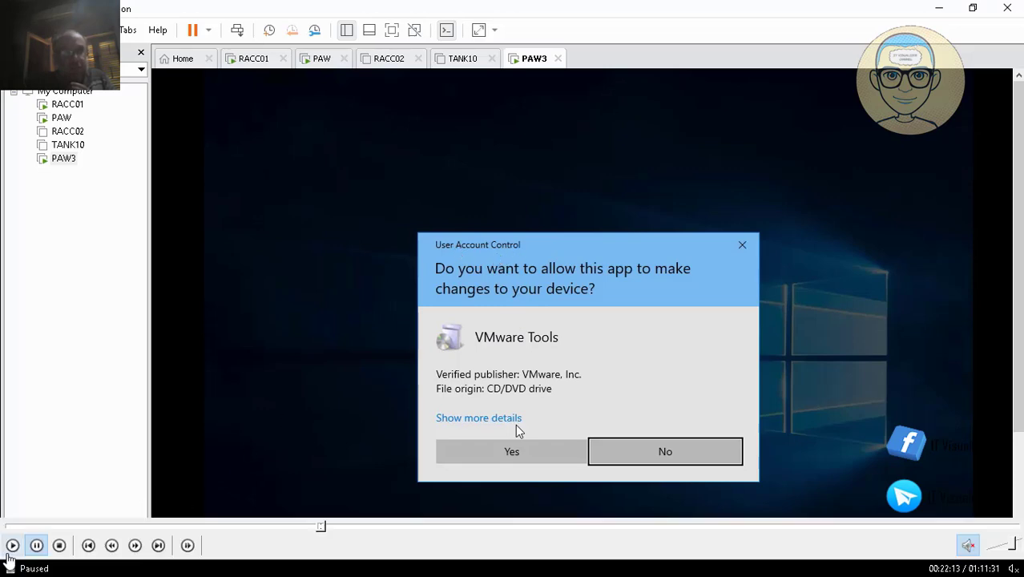
pyautogui.click(513, 452)
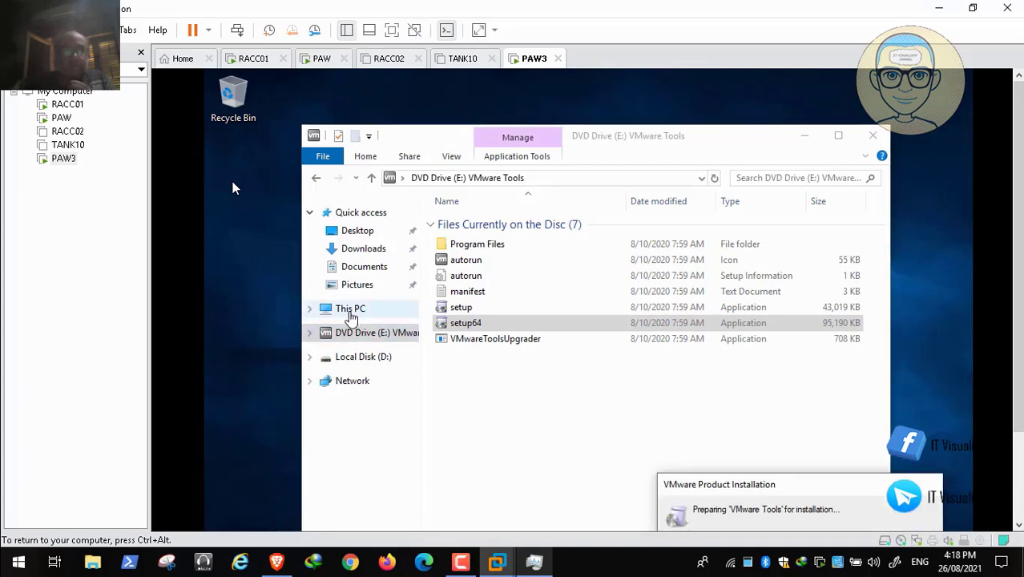
# - Open Computer Management for This PC and close the VMware Tools disc window
pyautogui.rightClick(350, 316)
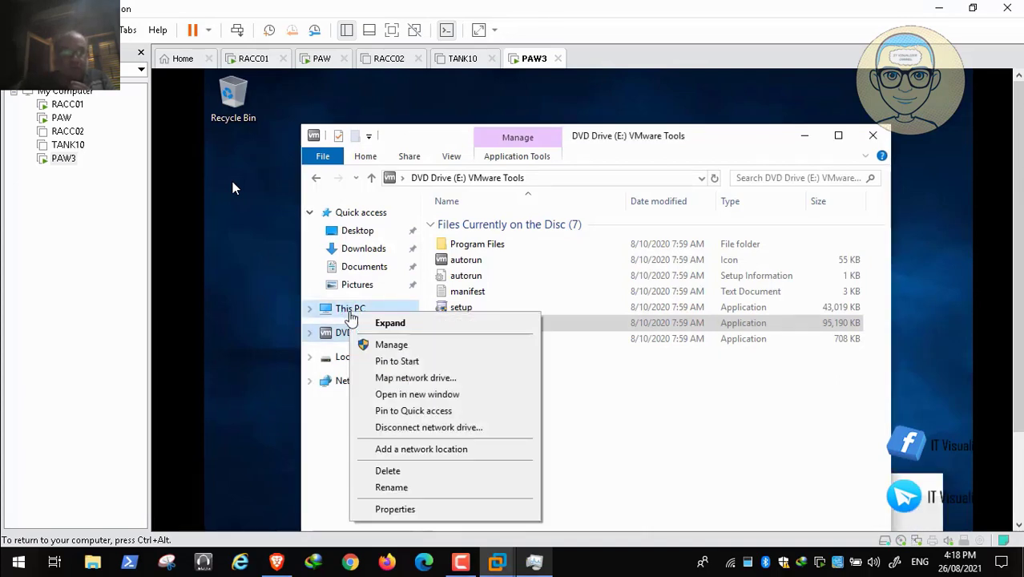
pyautogui.click(383, 345)
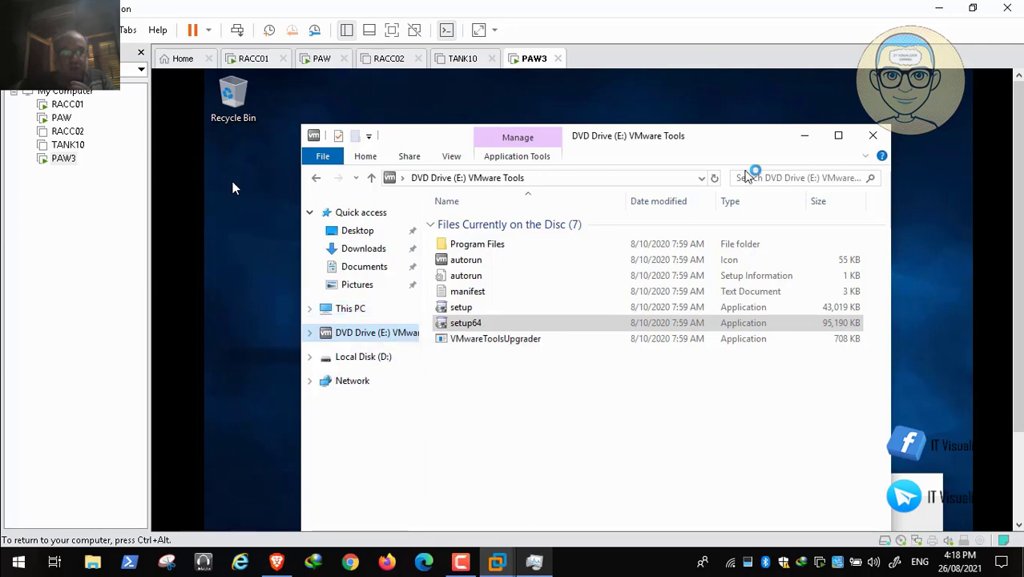
pyautogui.click(880, 138)
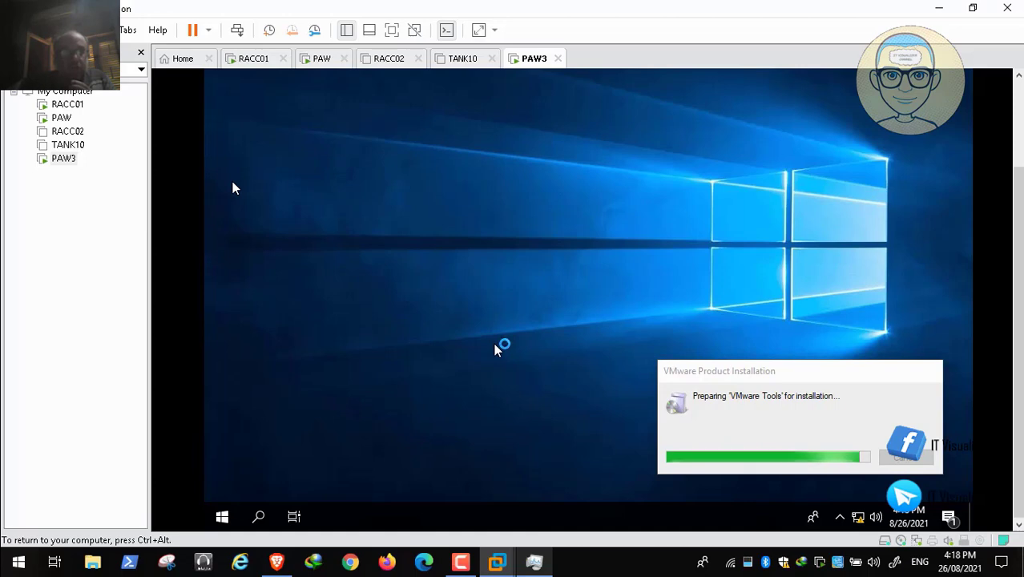
# - Open the system properties of This PC from a new File Explorer window and close that Explorer window
pyautogui.click(223, 518)
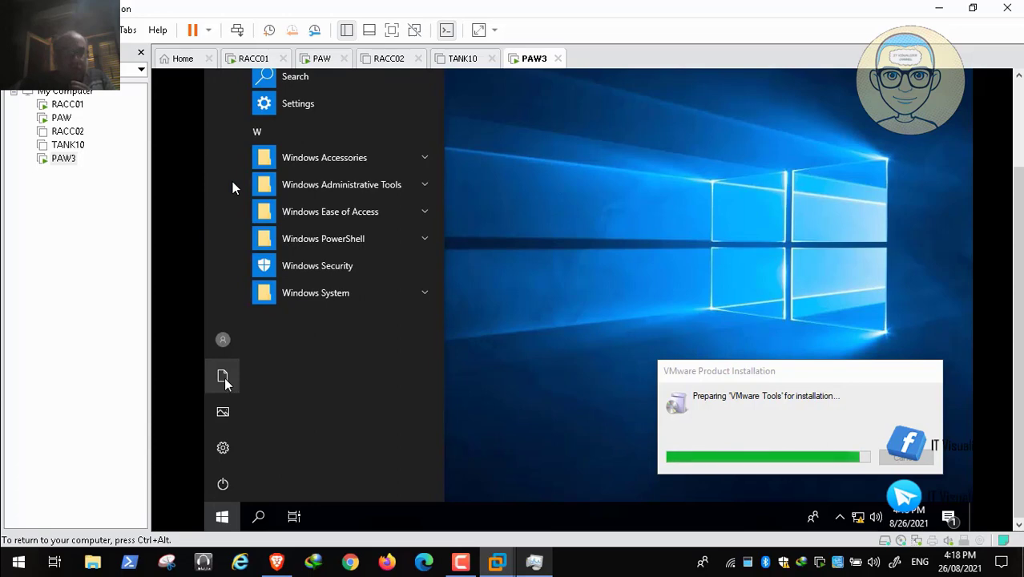
pyautogui.press('super+e')
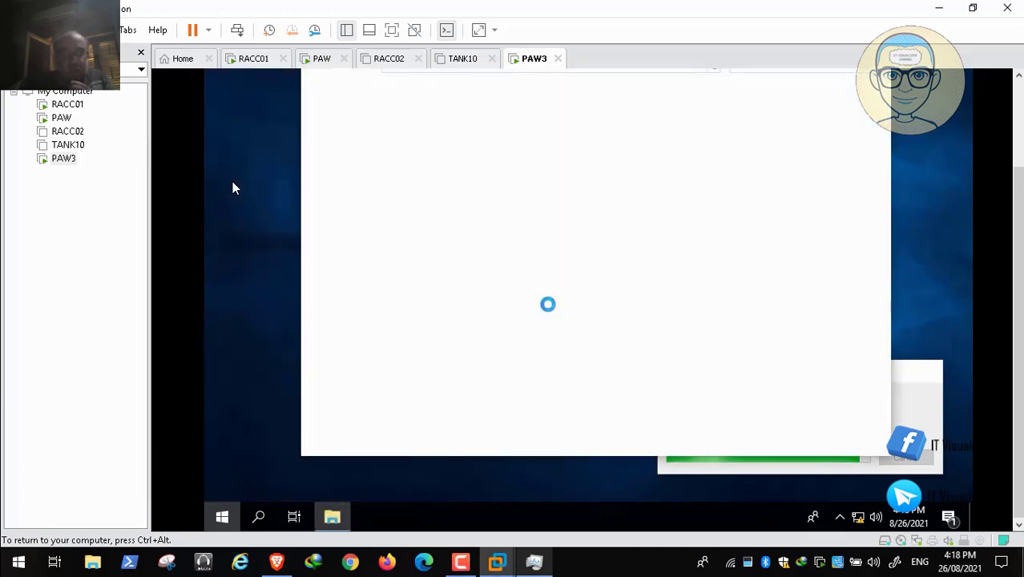
pyautogui.click(344, 197)
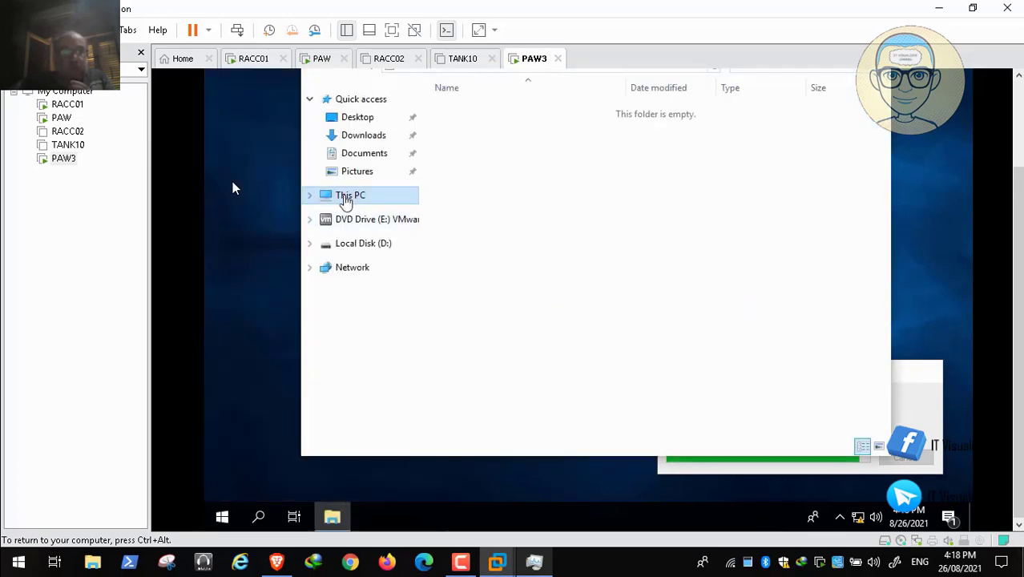
pyautogui.rightClick(345, 199)
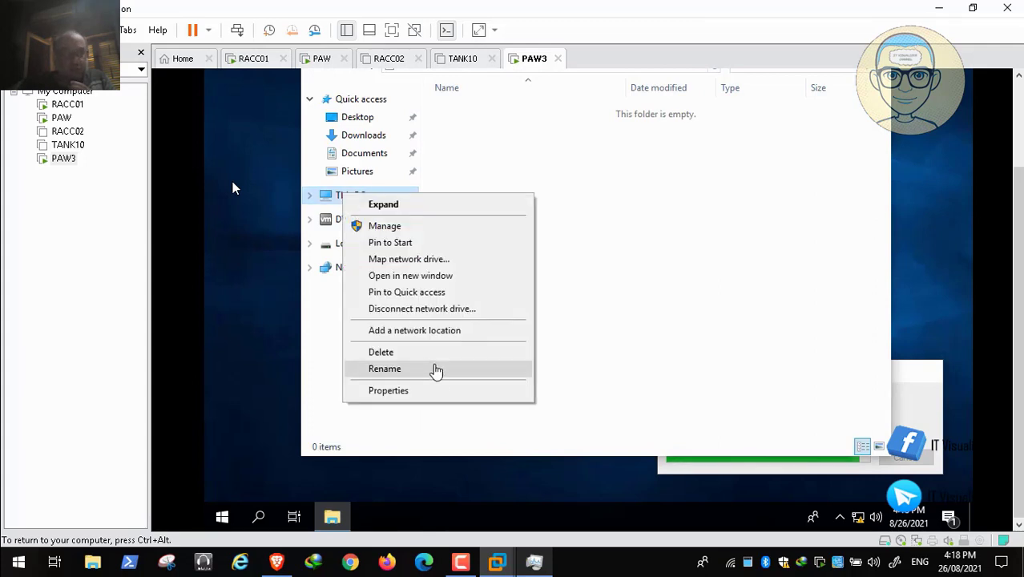
pyautogui.click(439, 393)
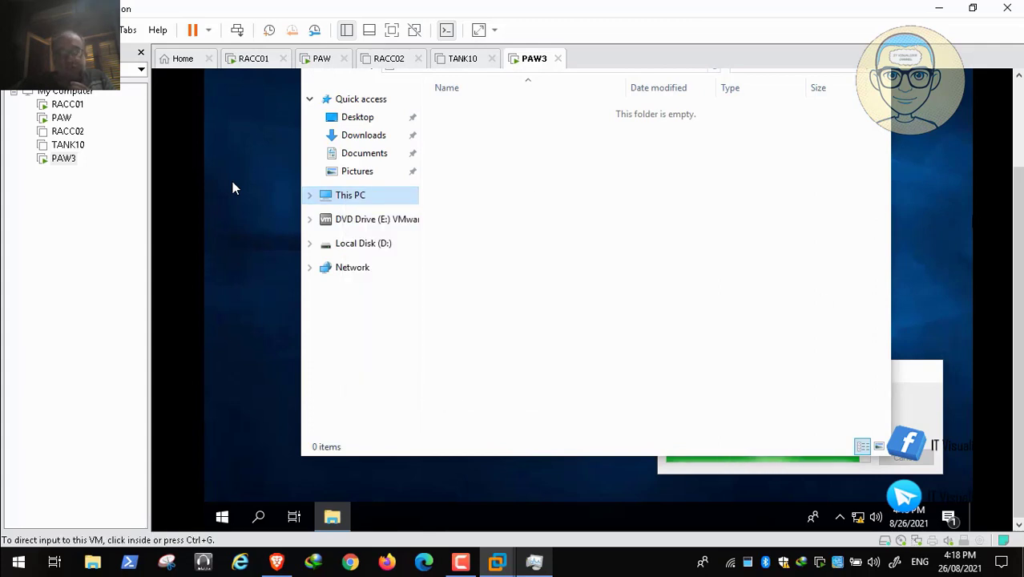
pyautogui.moveTo(1018, 277); pyautogui.dragTo(1018, 190)
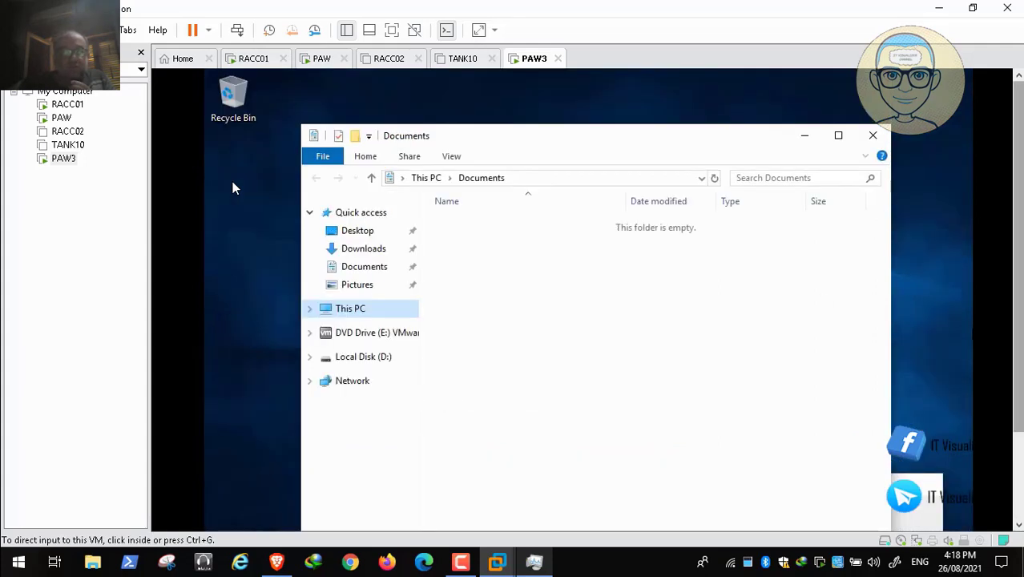
pyautogui.click(873, 135)
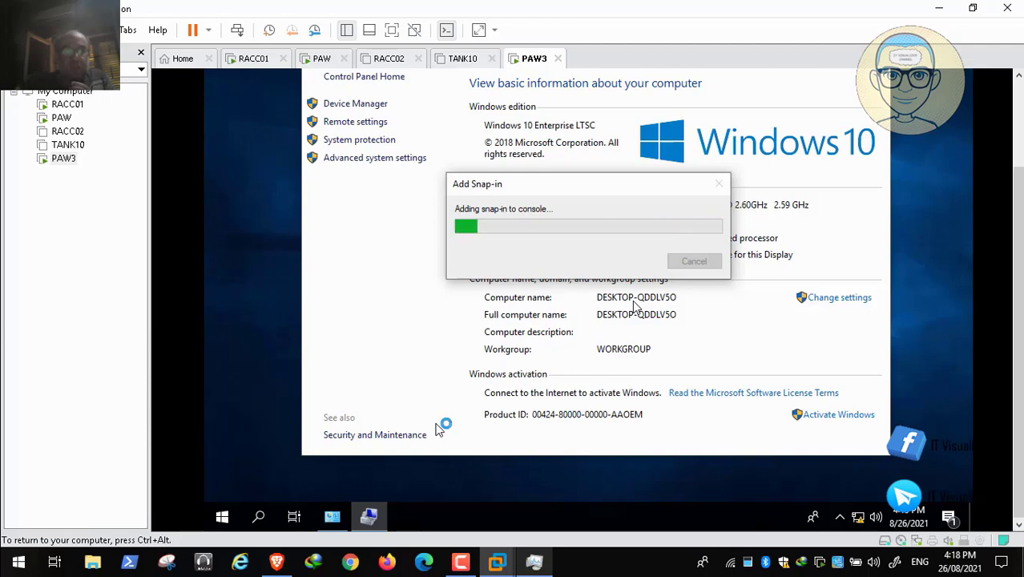
# - Check the host's CPU, memory and disk load in Task Manager and return to PAW3
pyautogui.hotkey('ctrl', 'alt')
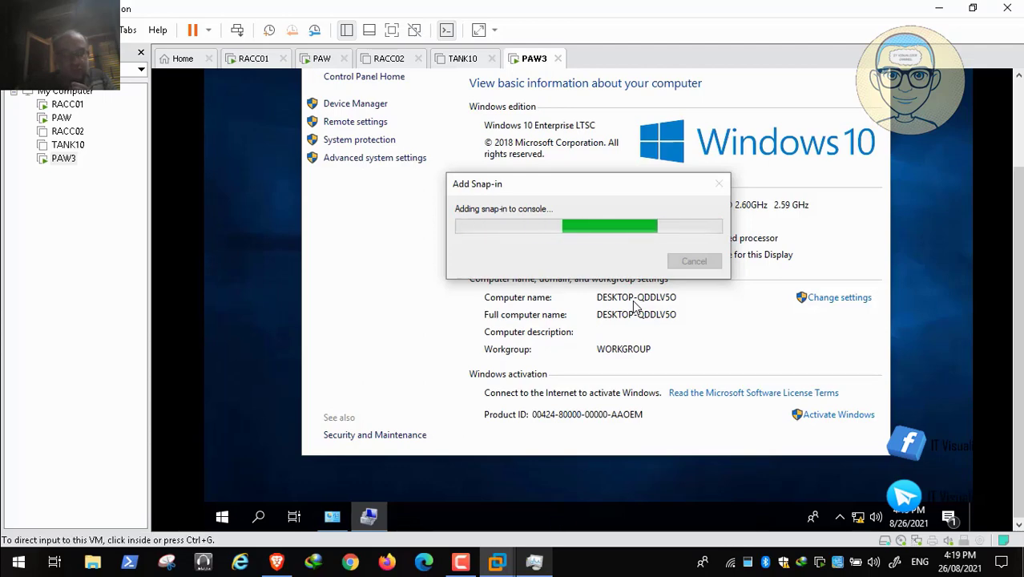
pyautogui.hotkey('ctrl', 'shift', 'Escape')
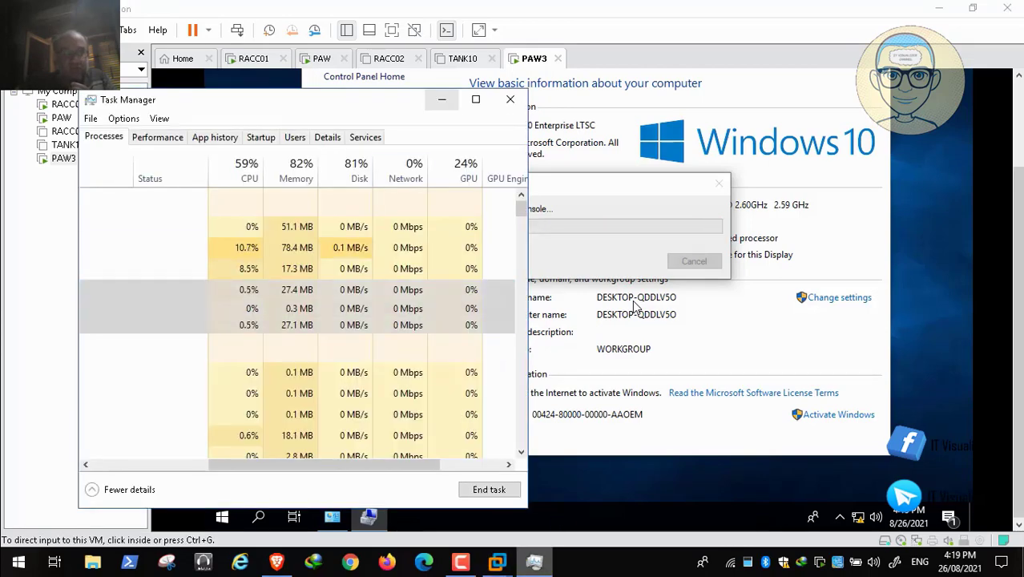
pyautogui.click(429, 362)
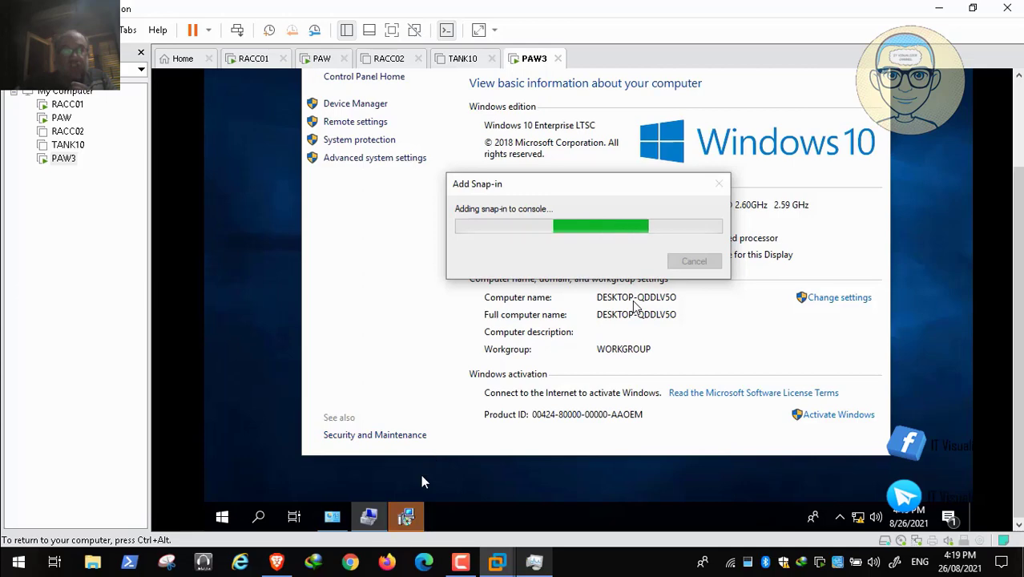
# - Start the VMware Tools installation on PAW3 with the Complete setup type
pyautogui.click(406, 517)
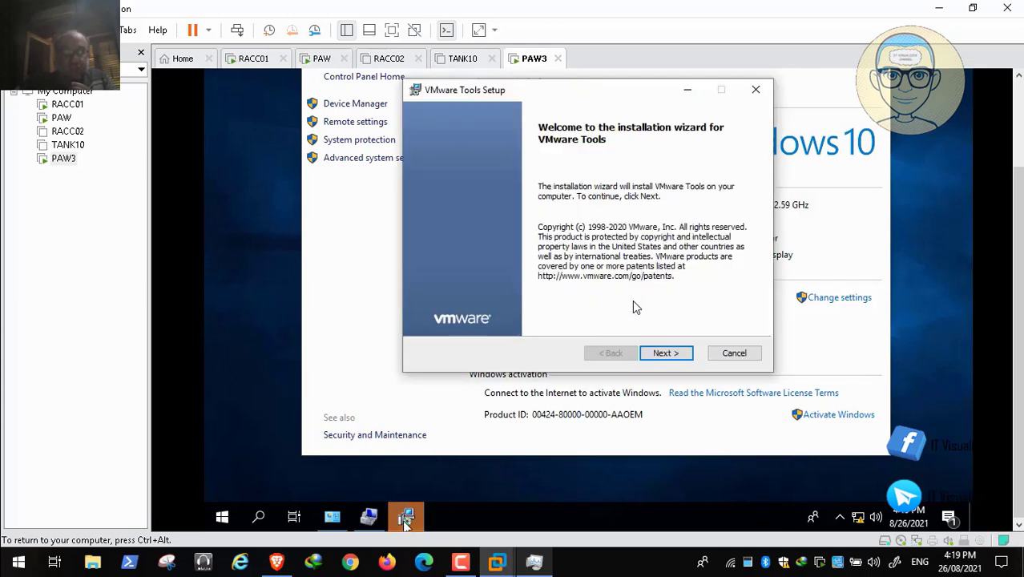
pyautogui.click(665, 353)
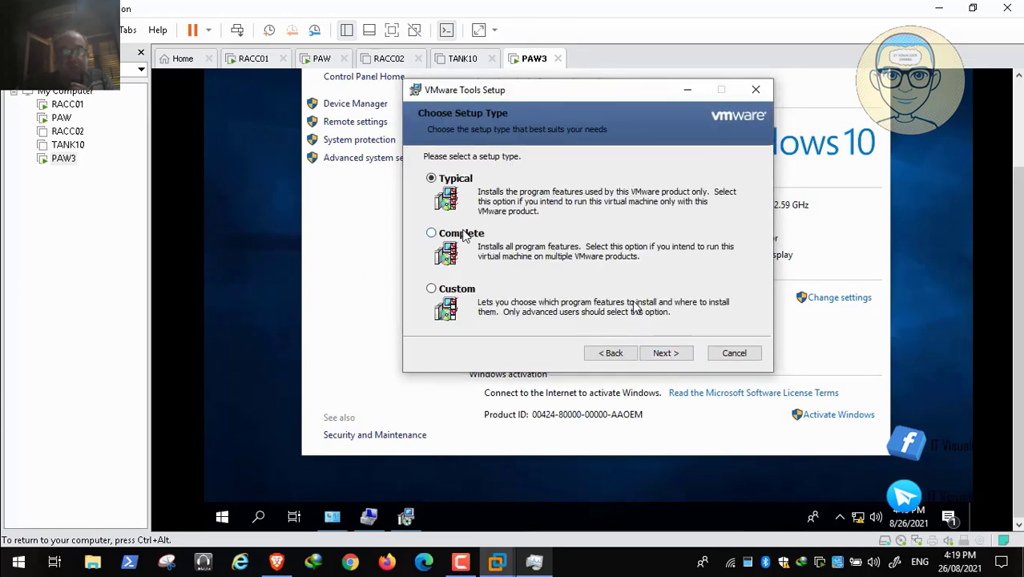
pyautogui.click(465, 233)
pyautogui.click(665, 353)
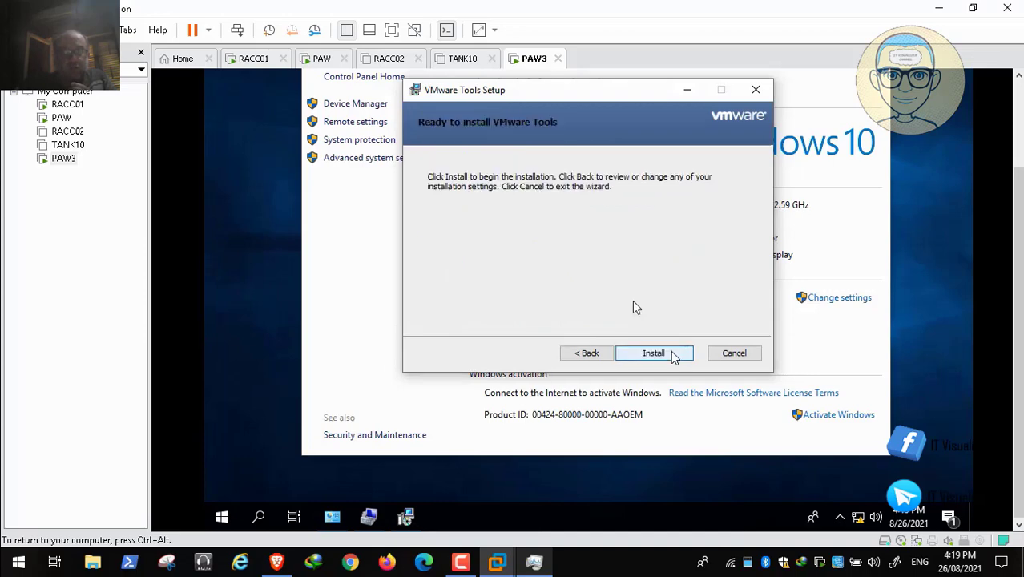
pyautogui.click(669, 354)
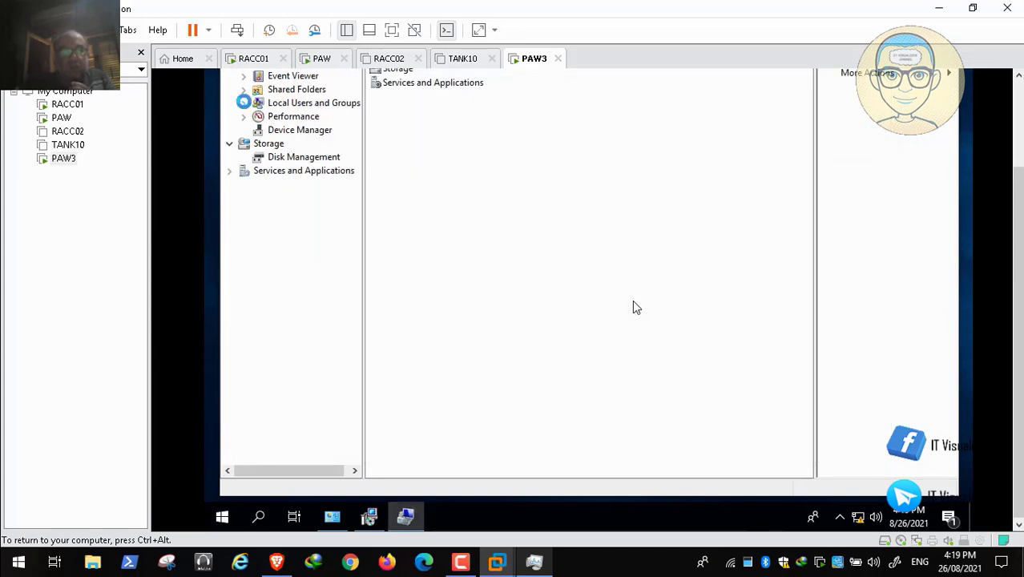
# - List the local user accounts under Local Users and Groups in Computer Management and select Administrator
pyautogui.click(243, 102)
pyautogui.click(293, 117)
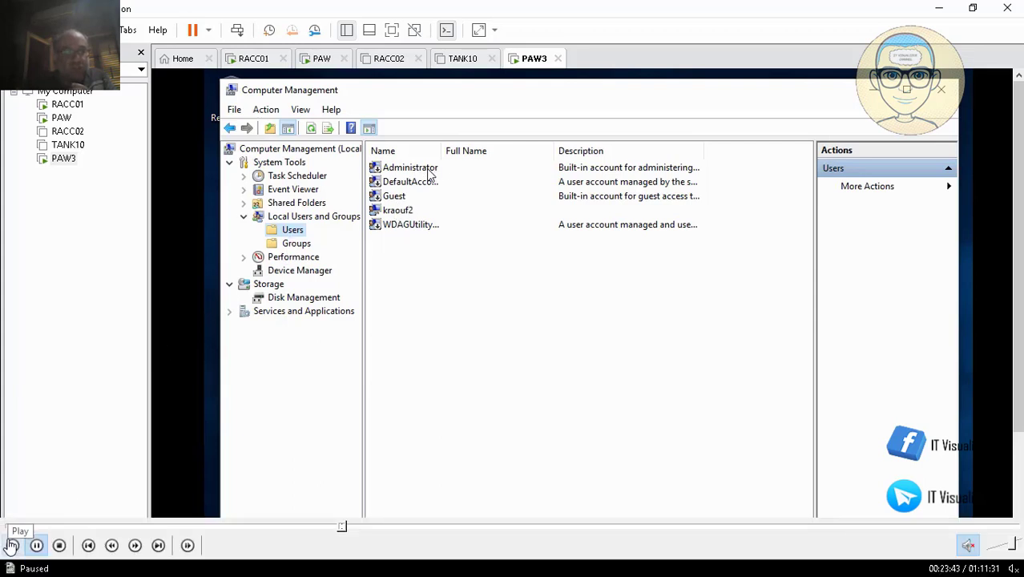
pyautogui.click(12, 545)
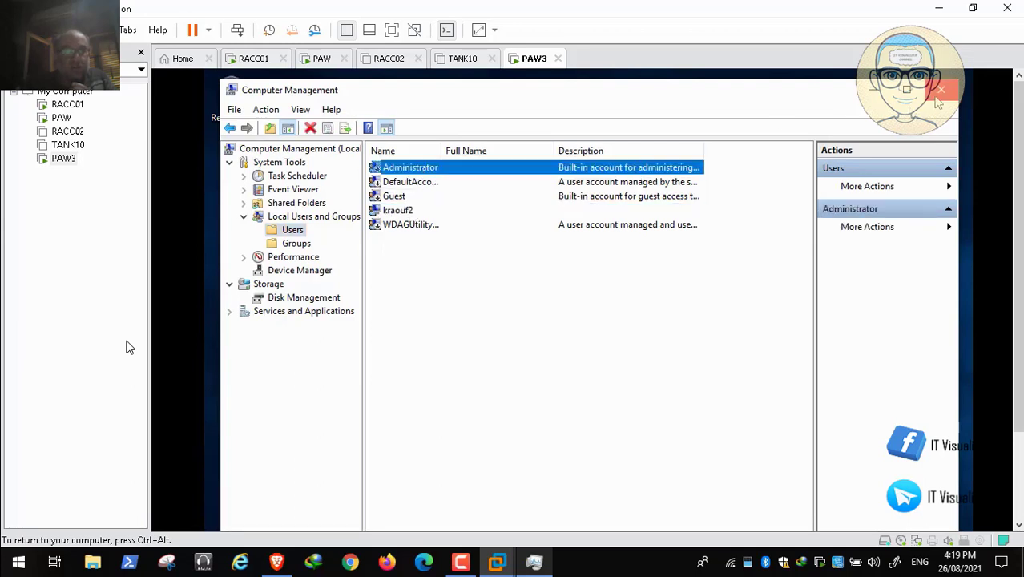
# - Review the members of the Administrators group in its properties under Local Users and Groups
pyautogui.click(304, 247)
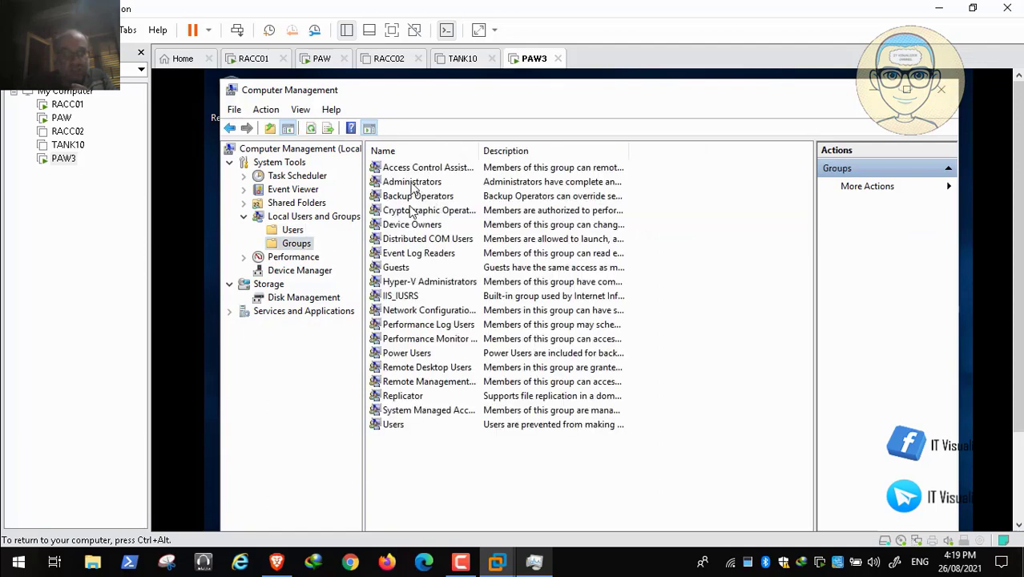
pyautogui.click(413, 183)
pyautogui.moveTo(32, 553)
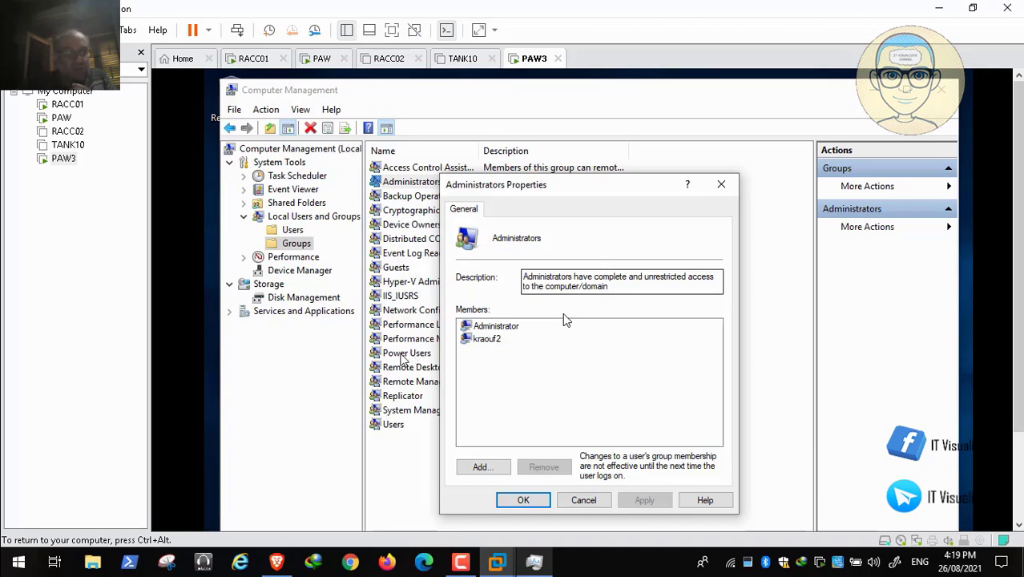
pyautogui.moveTo(148, 571)
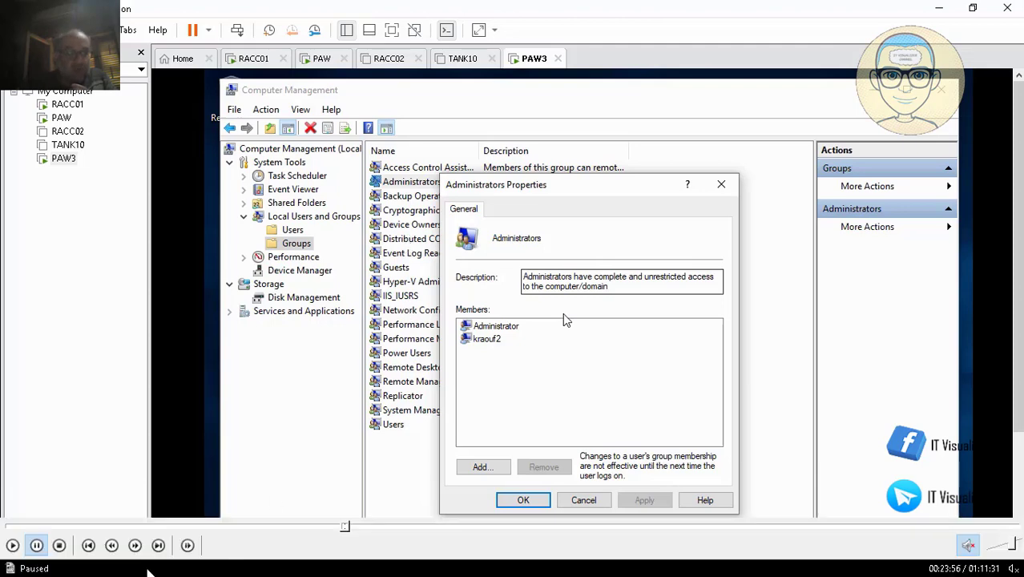
pyautogui.click(13, 546)
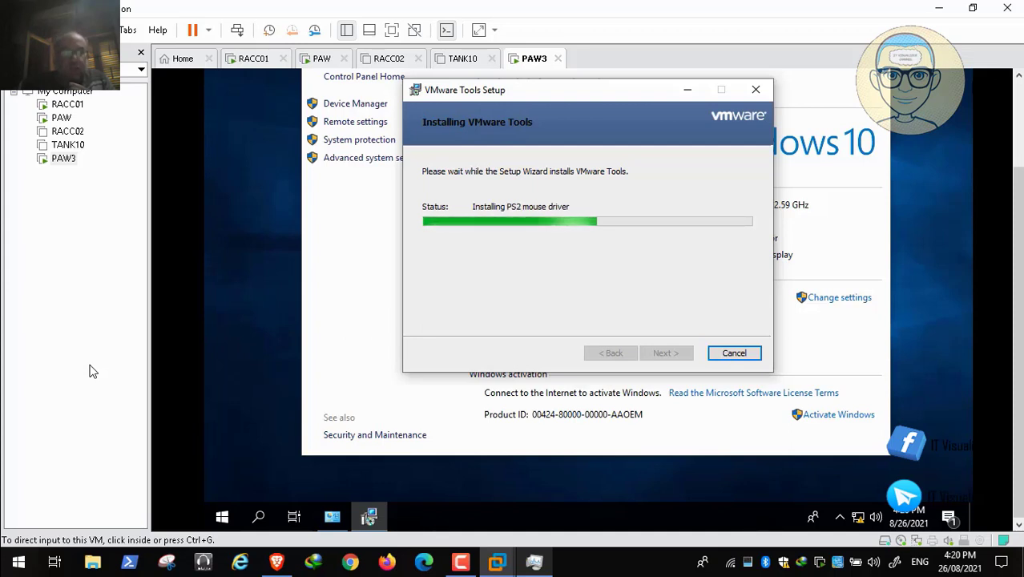
# - Open the personalization settings from the PAW3 desktop
pyautogui.rightClick(243, 238)
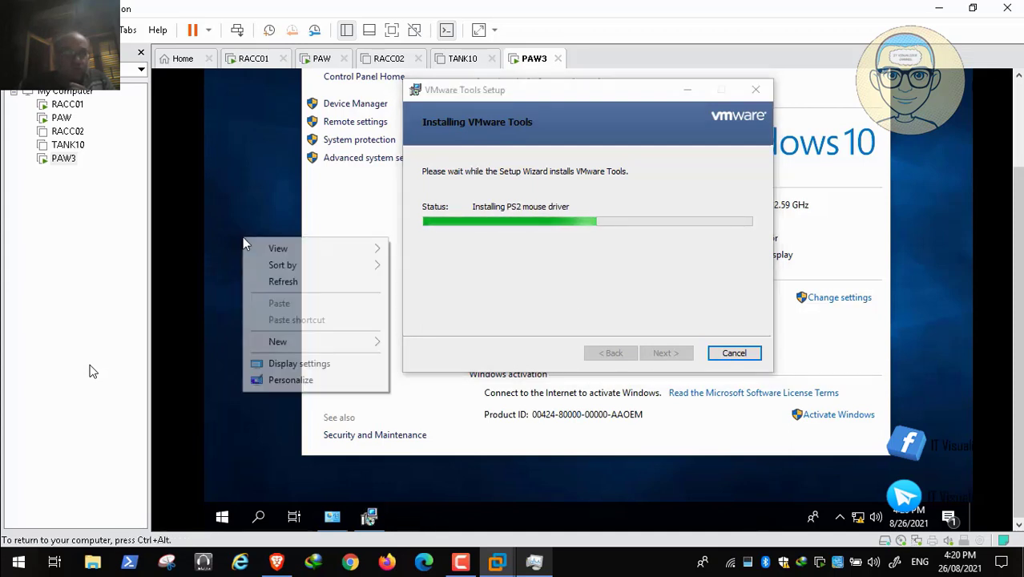
pyautogui.click(304, 380)
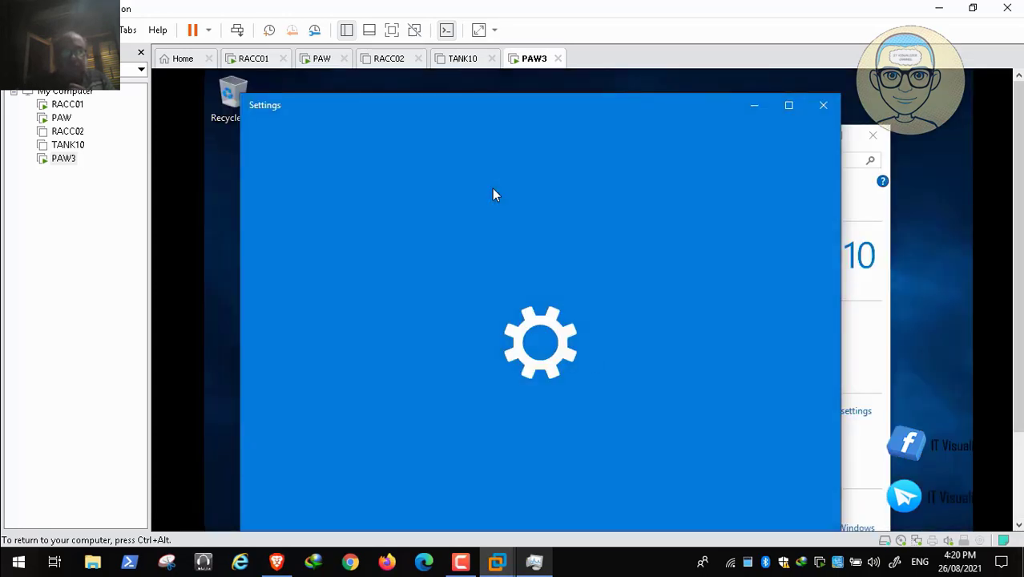
pyautogui.hotkey('ctrl', 'alt')
pyautogui.scroll(-3, 492, 188)
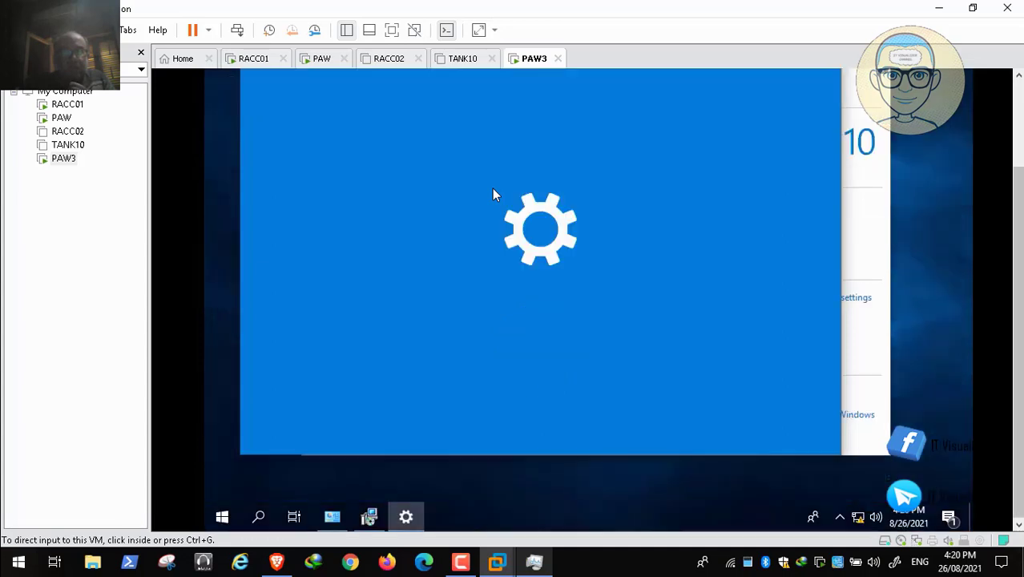
pyautogui.click(493, 190)
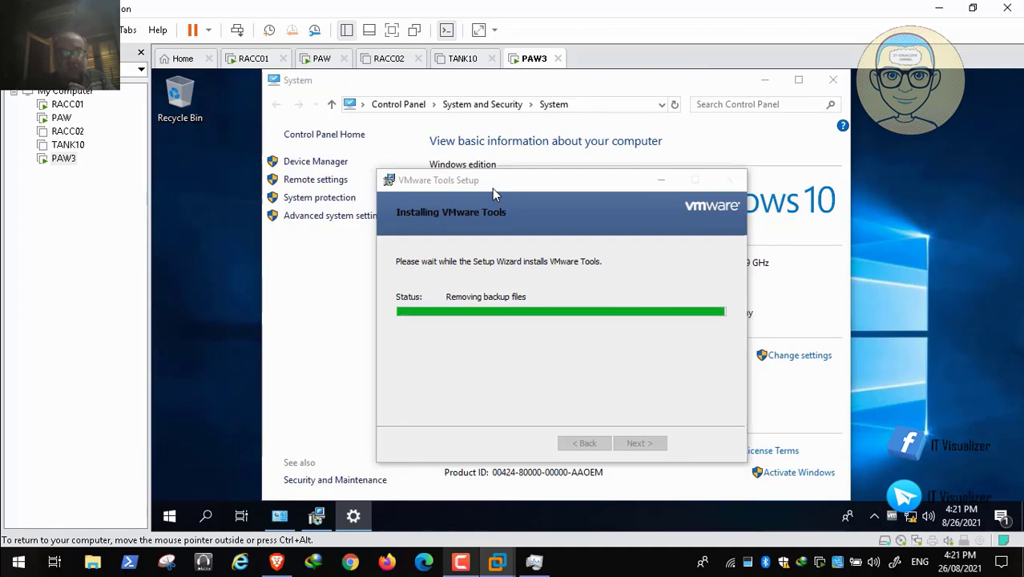
# - Finish the VMware Tools setup wizard and decline the immediate restart
pyautogui.click(460, 562)
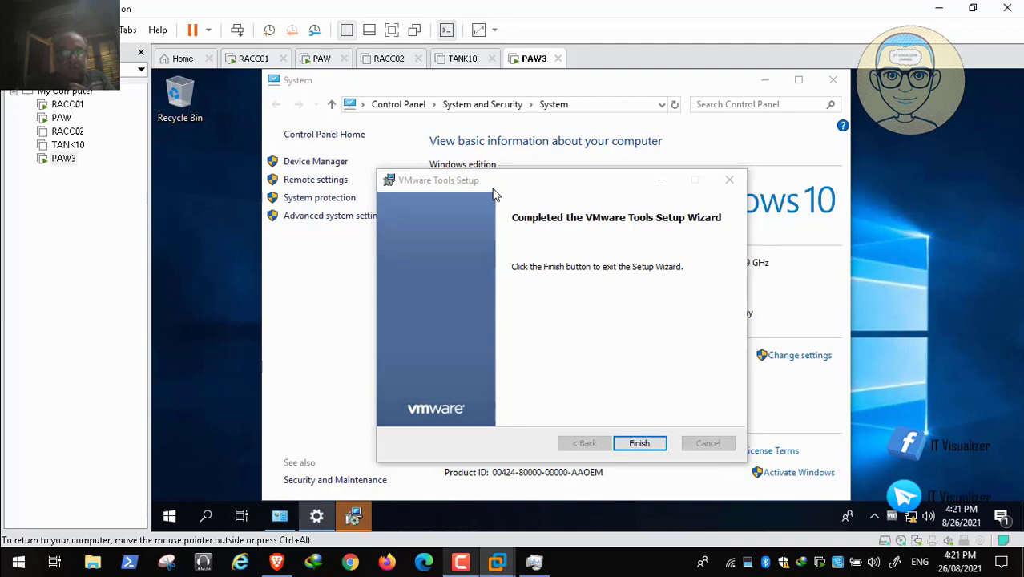
pyautogui.click(639, 443)
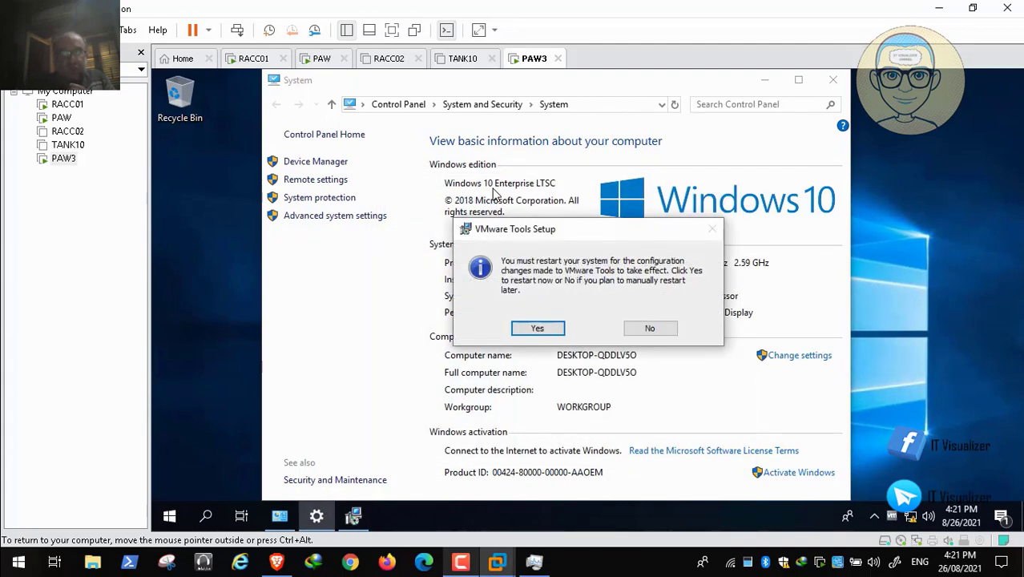
pyautogui.click(650, 327)
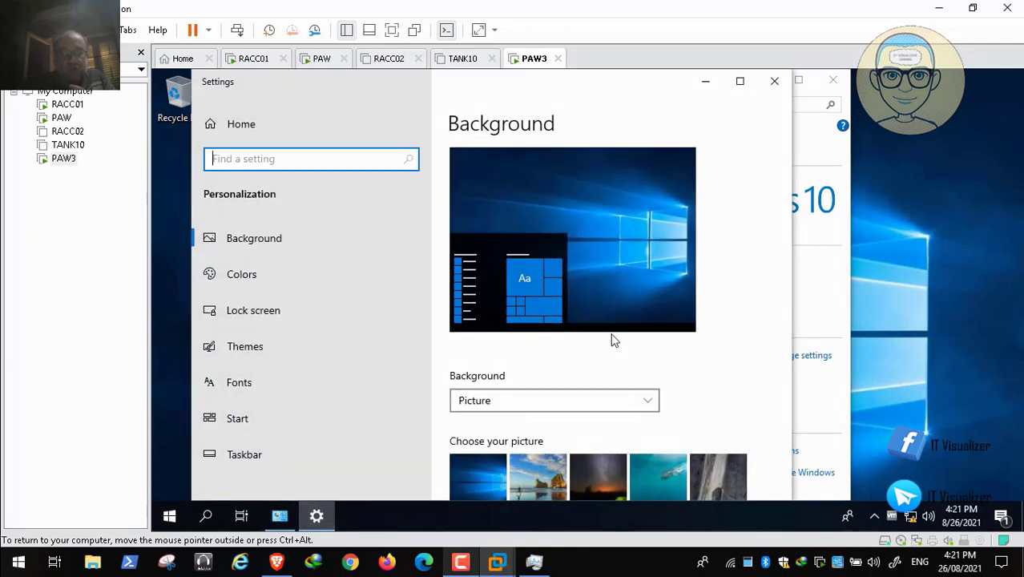
# - Enable the Computer, User's Files, Network and Control Panel desktop icons through the Themes settings and close Settings
pyautogui.click(245, 346)
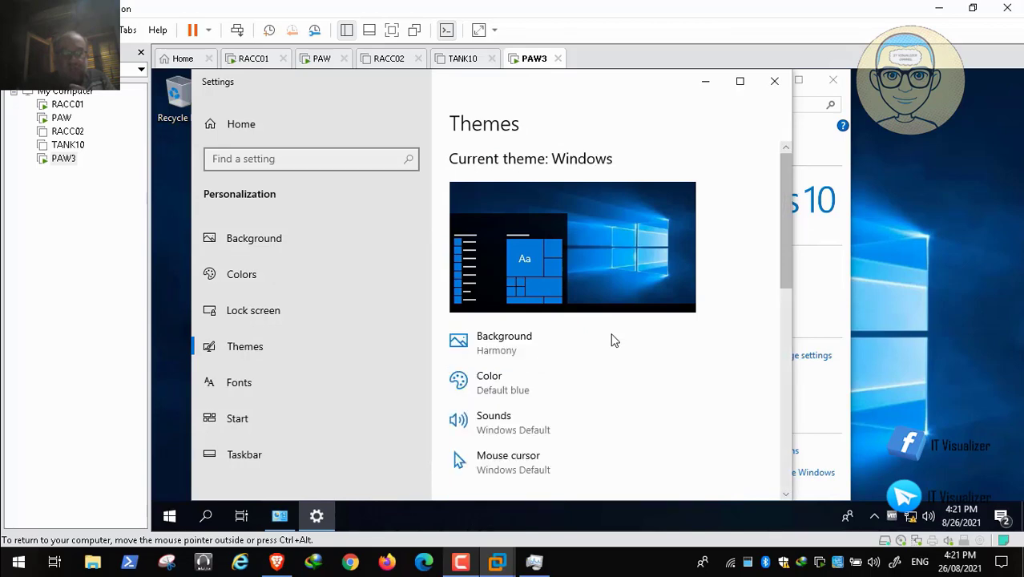
pyautogui.scroll(-2, 610, 340)
pyautogui.scroll(-5, 611, 340)
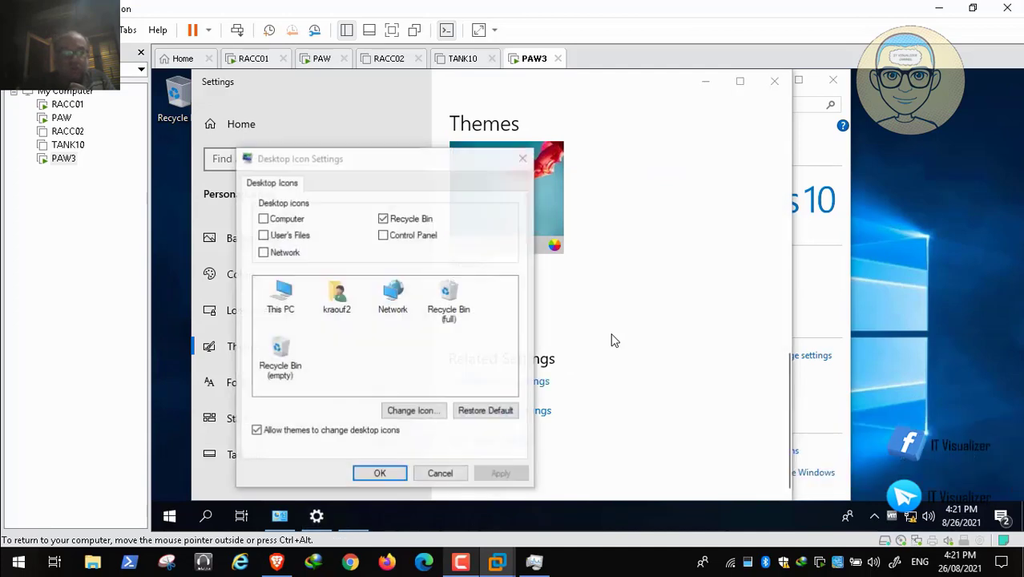
pyautogui.click(774, 80)
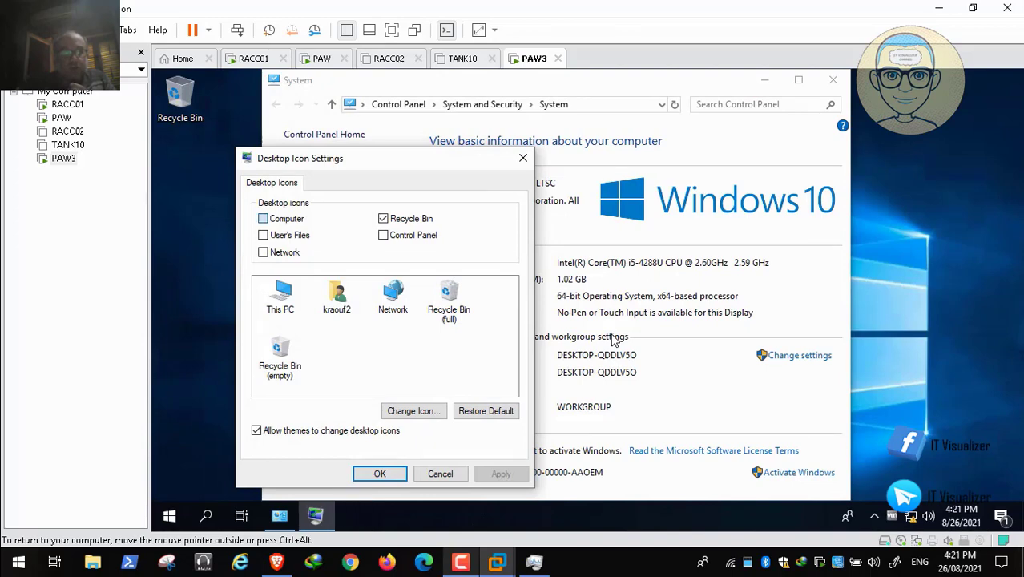
pyautogui.click(263, 218)
pyautogui.click(263, 252)
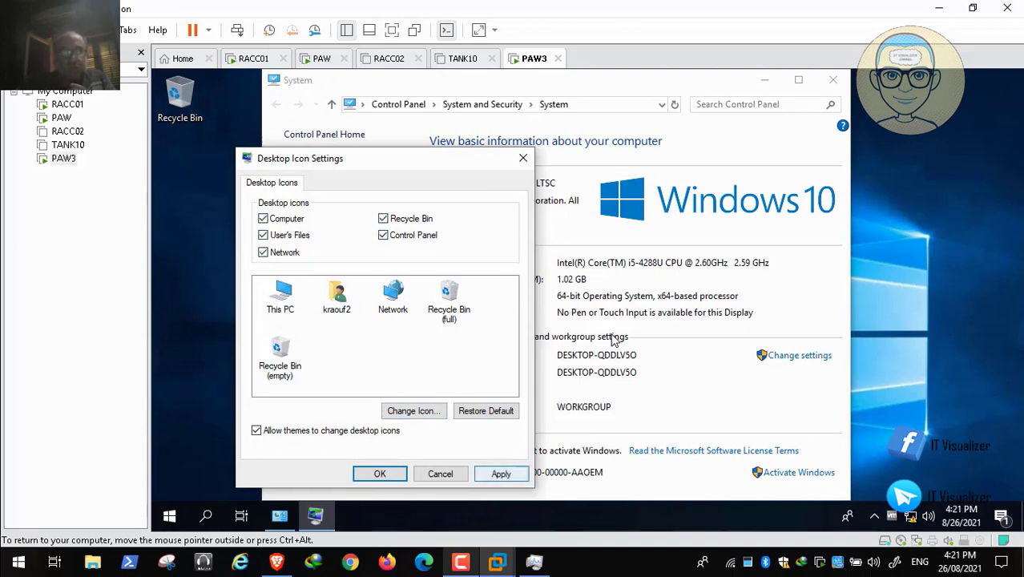
pyautogui.click(501, 473)
pyautogui.click(380, 473)
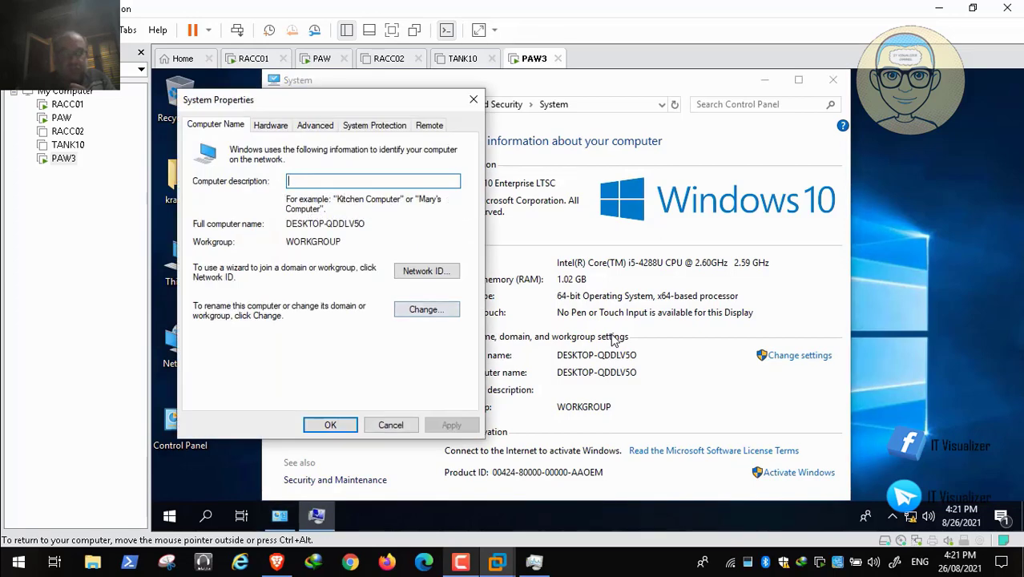
# - Rename the computer as PAW3 in System Properties, keeping it in the WORKGROUP workgroup
pyautogui.click(426, 309)
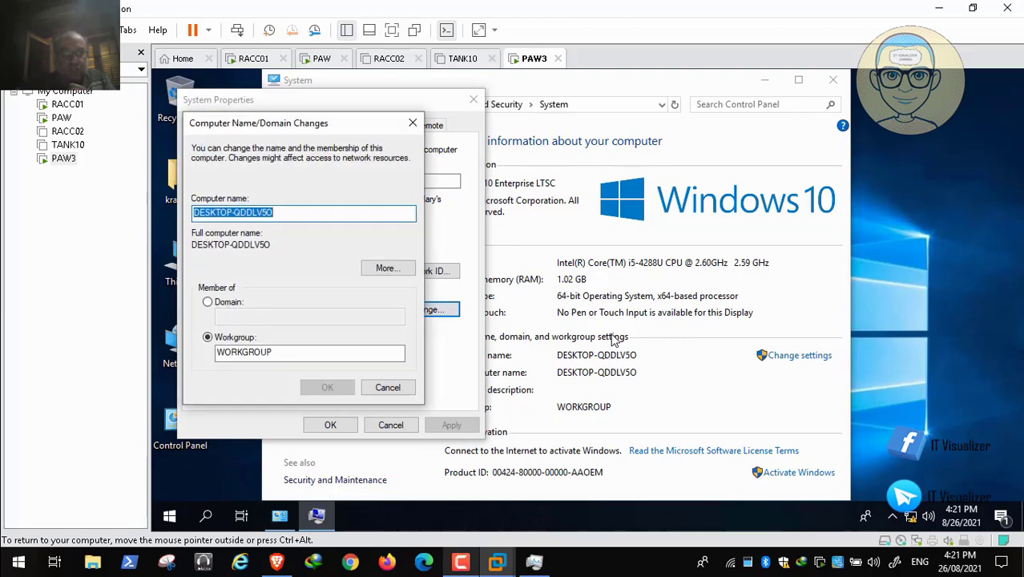
pyautogui.press('BackSpace')
pyautogui.write('PAW3')
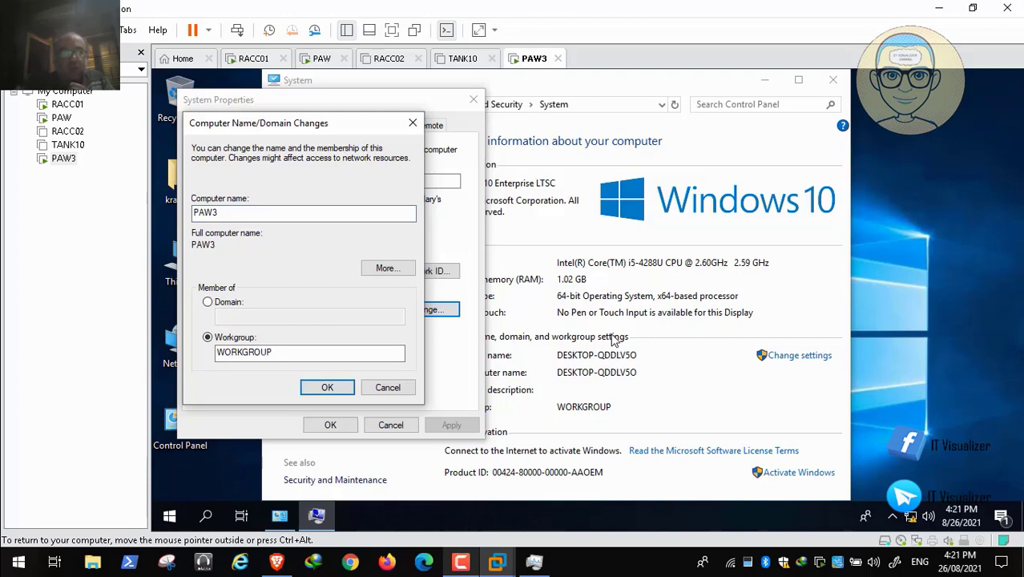
pyautogui.press('Return')
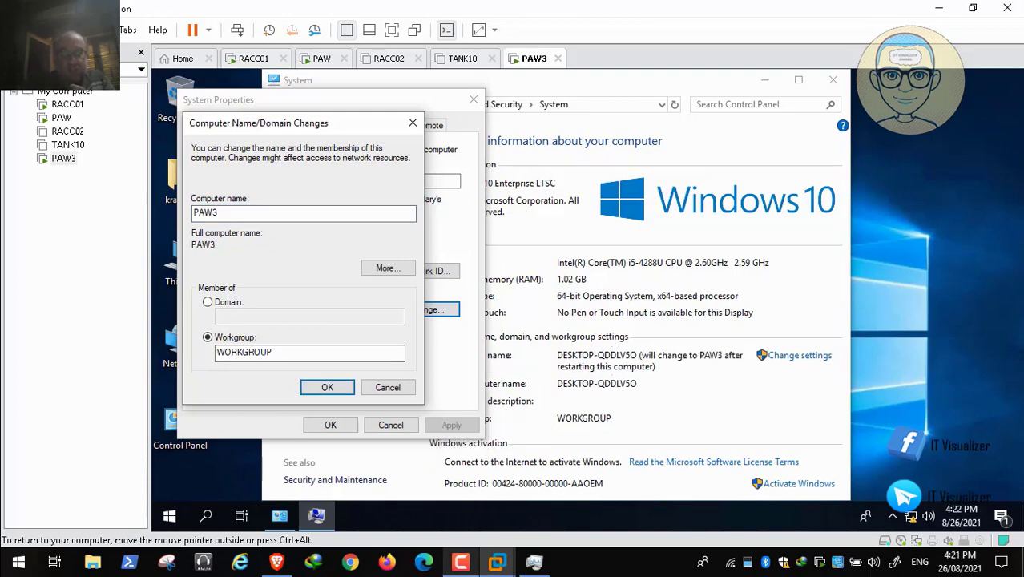
pyautogui.press('Return')
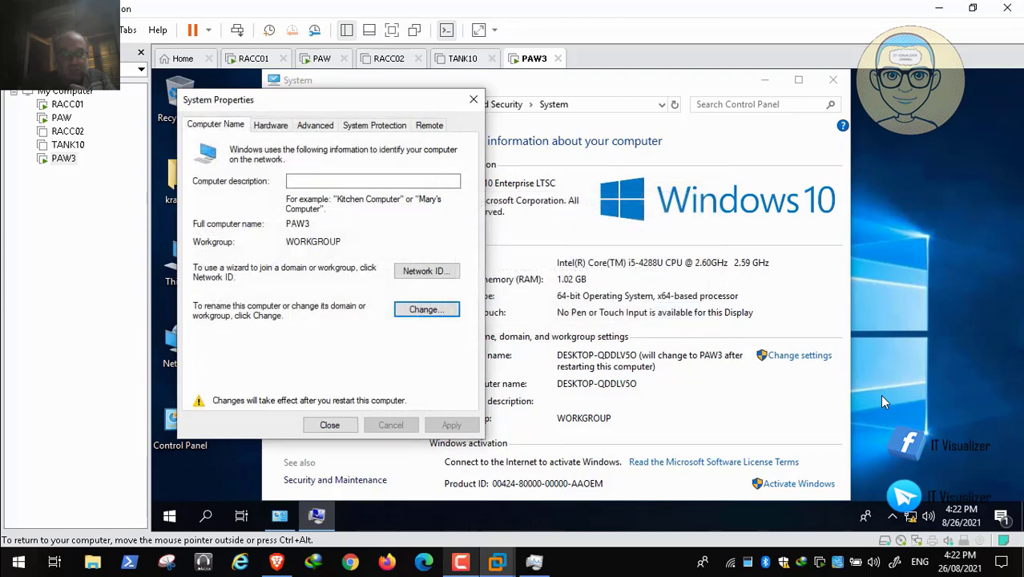
# - Close System Properties and restart PAW3 immediately to apply the new computer name
pyautogui.press('Tab')
pyautogui.press('Return')
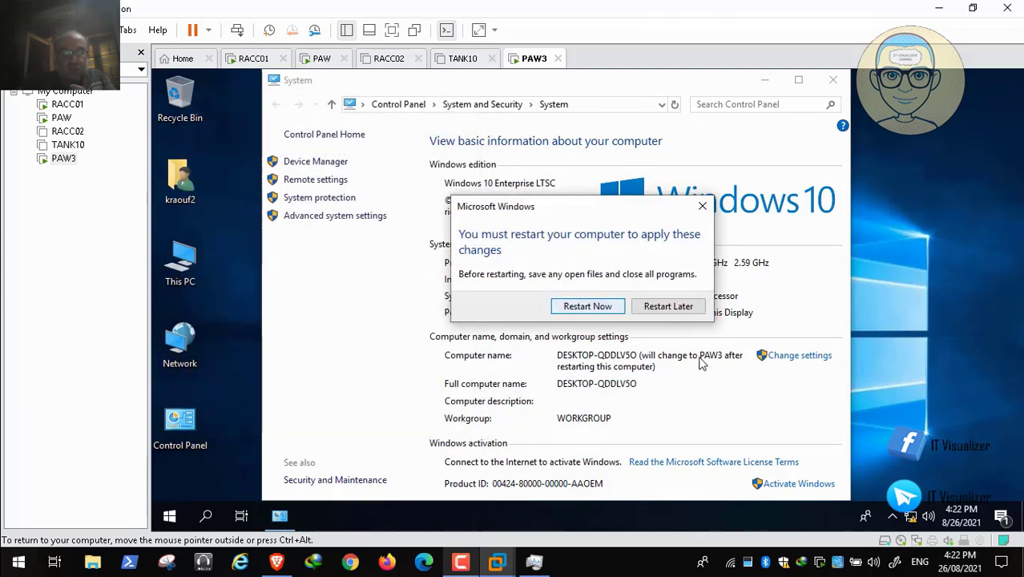
pyautogui.press('Return')
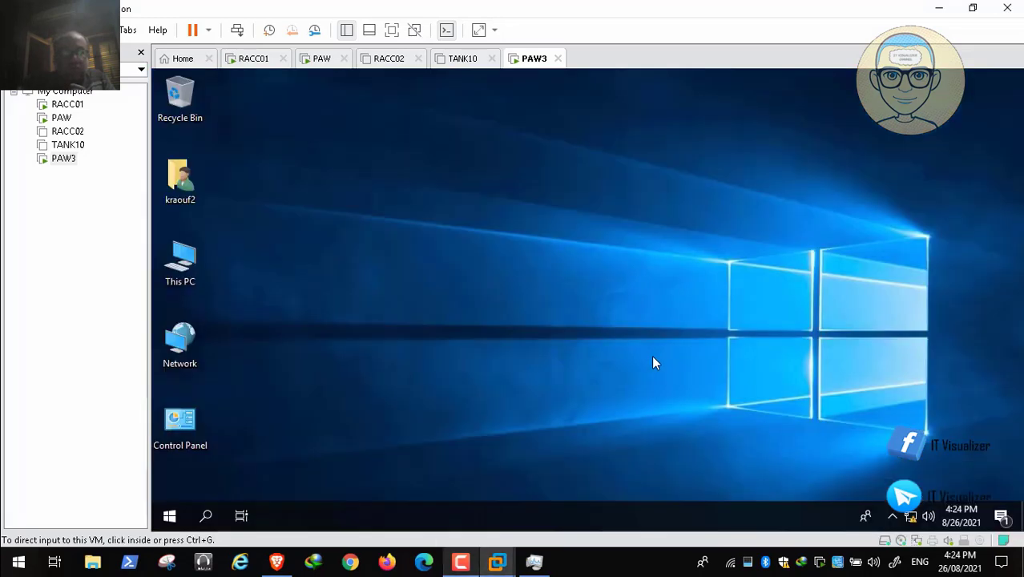
# - Open Control Panel on PAW3 and display all its items as small icons
pyautogui.click(653, 363)
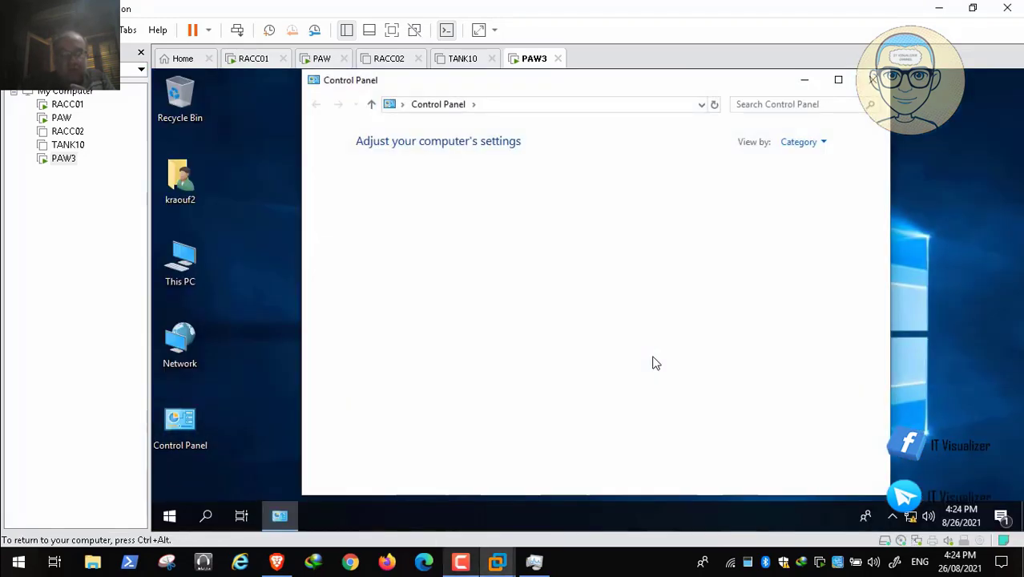
pyautogui.click(803, 142)
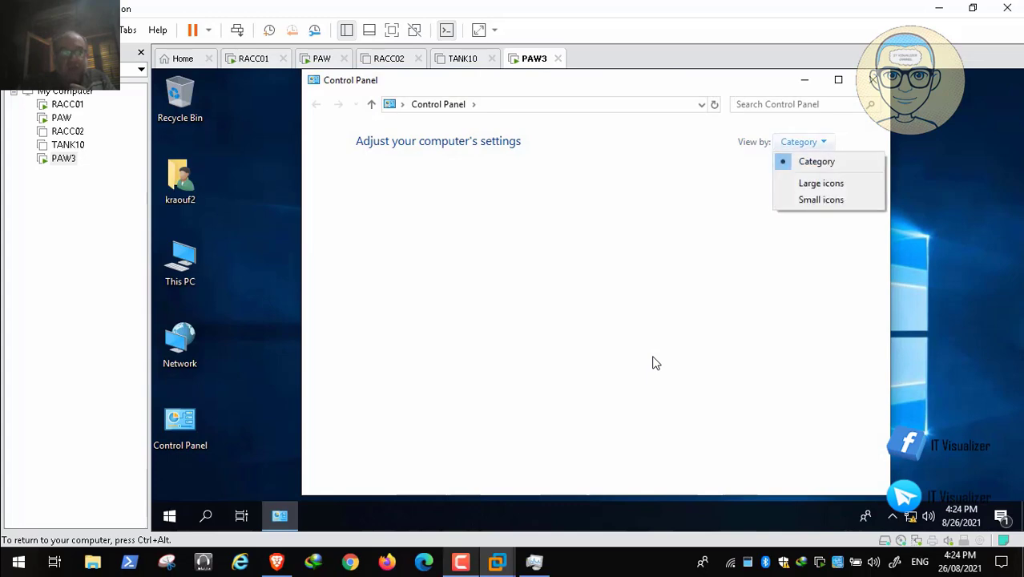
pyautogui.click(820, 184)
pyautogui.click(821, 200)
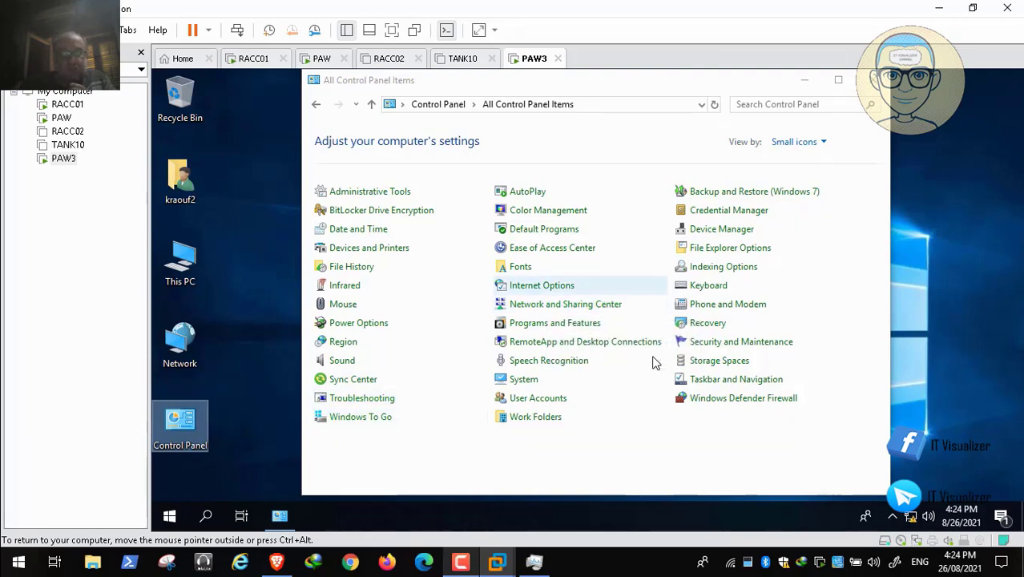
# - Open the Internet Protocol Version 4 properties of the Ethernet0 connection through Network and Sharing Center
pyautogui.click(598, 305)
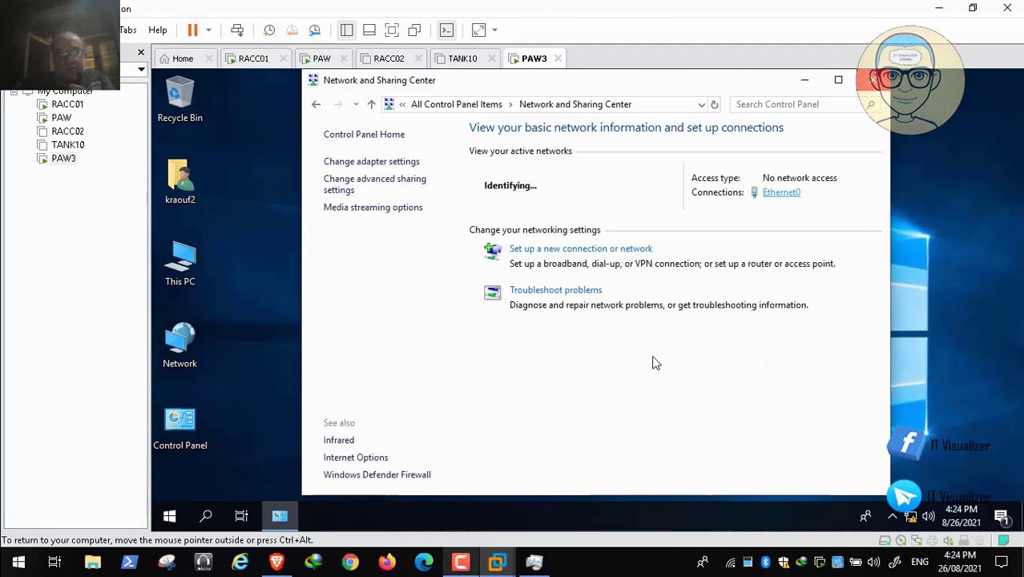
pyautogui.click(781, 192)
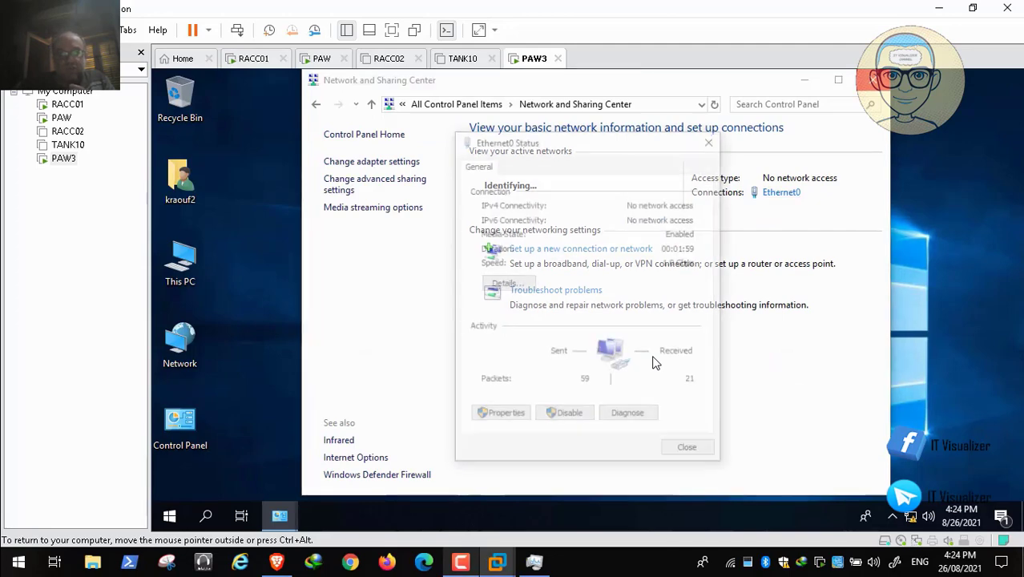
pyautogui.click(499, 416)
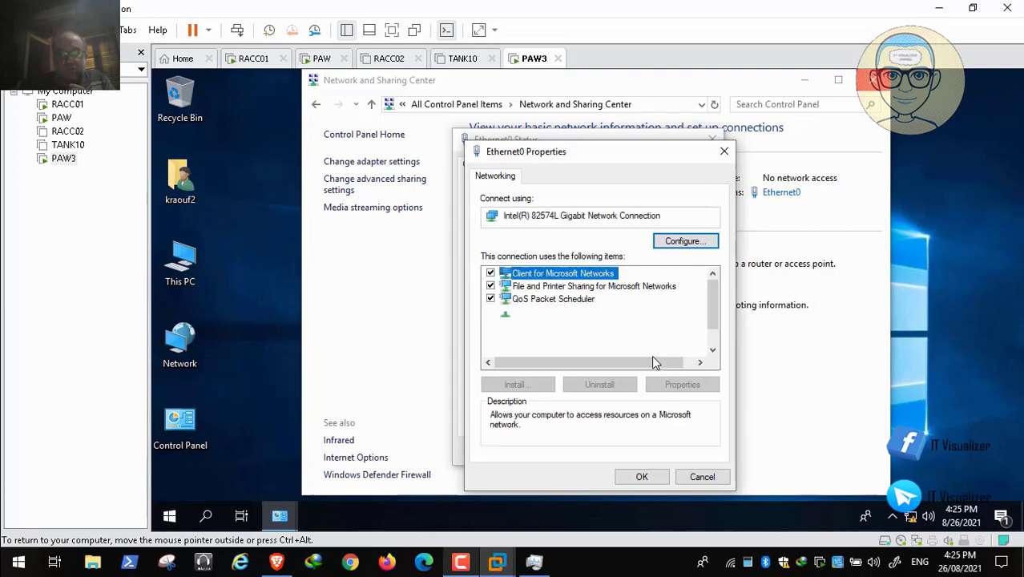
pyautogui.click(580, 311)
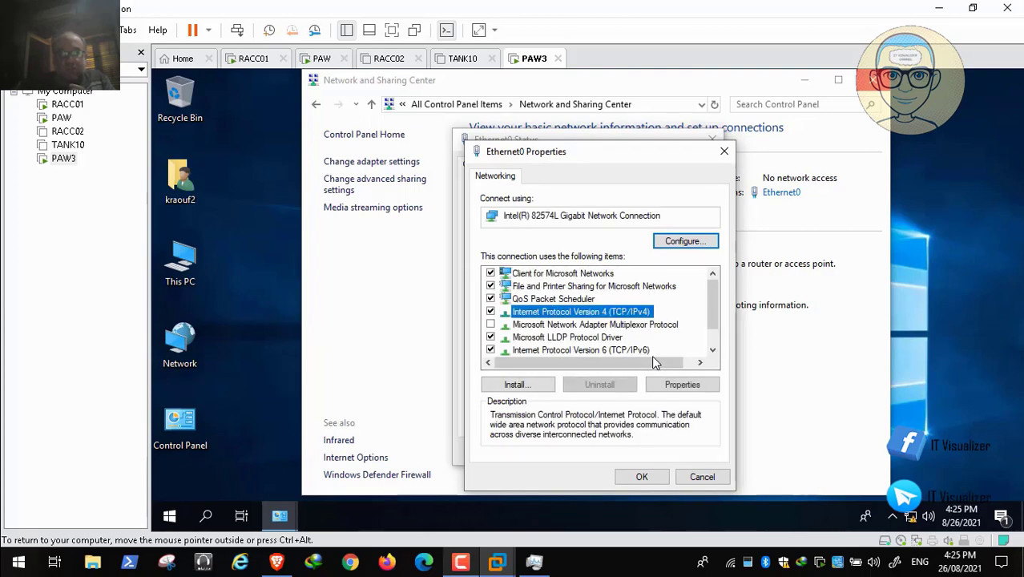
pyautogui.click(682, 385)
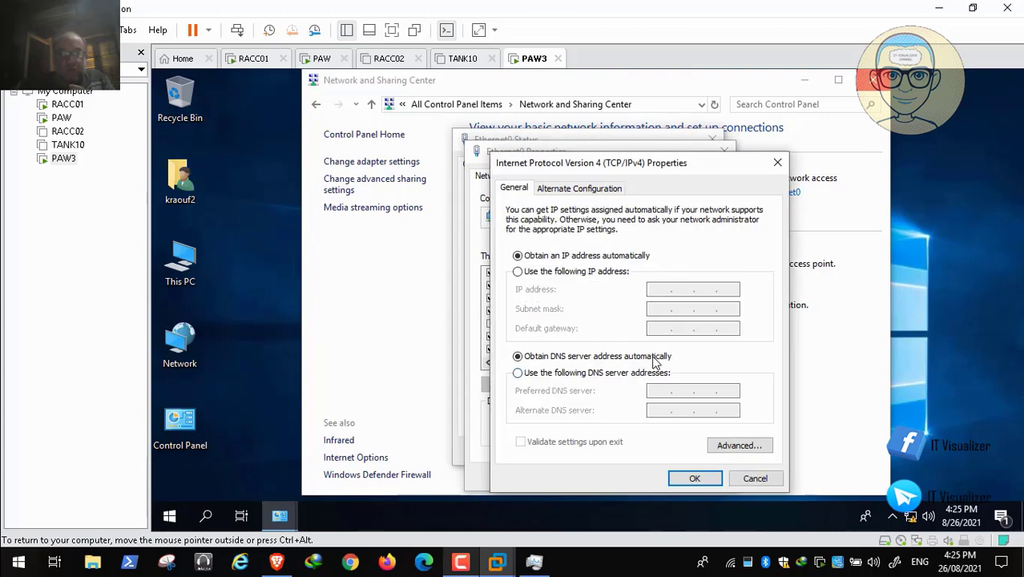
# - Assign and apply static IP 192.168.1.6, subnet mask 255.255.255.0, gateway 192.168.1.2, preferred DNS 192.168.1.8 and alternate DNS 192.168.1.9
pyautogui.click(517, 272)
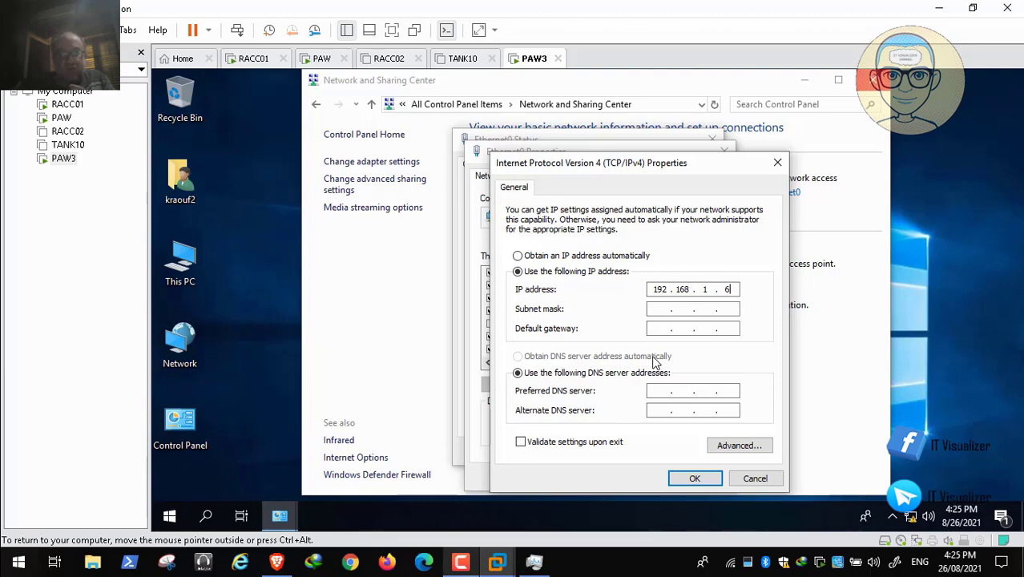
pyautogui.press('Tab')
pyautogui.write('192 . 168 . 1 .')
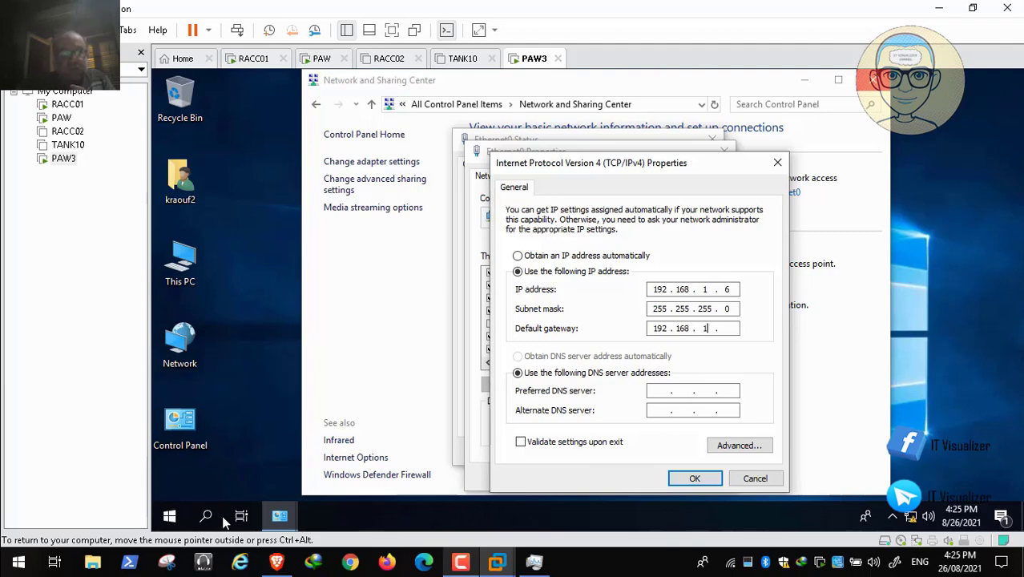
pyautogui.moveTo(110, 548)
pyautogui.click(36, 548)
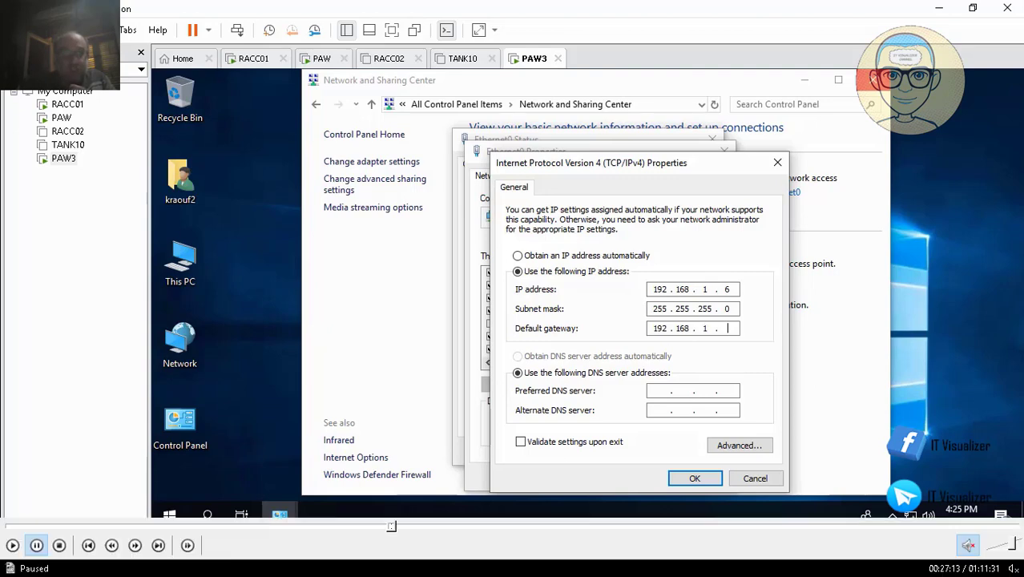
pyautogui.click(9, 545)
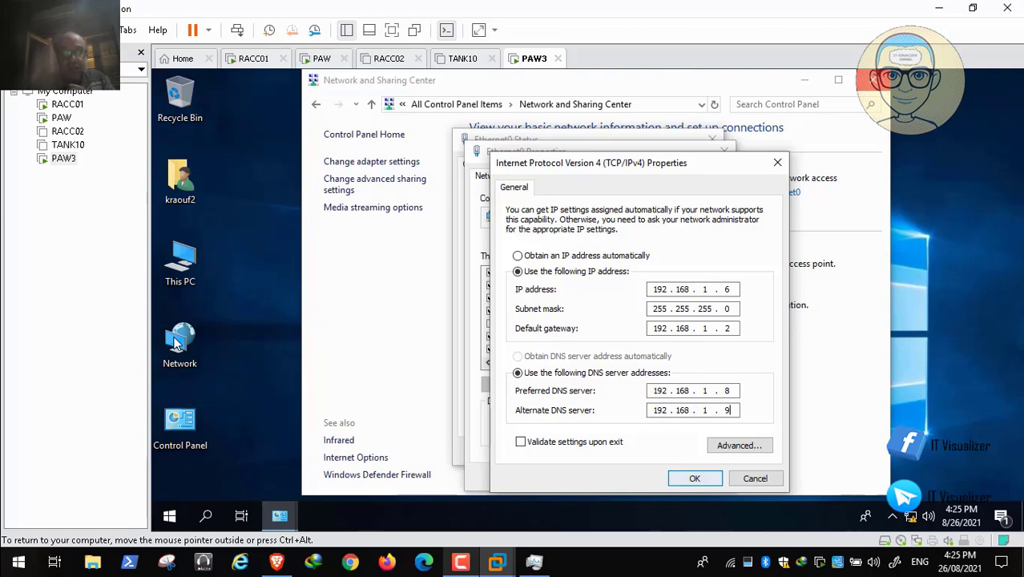
pyautogui.press('Return')
pyautogui.press('Return')
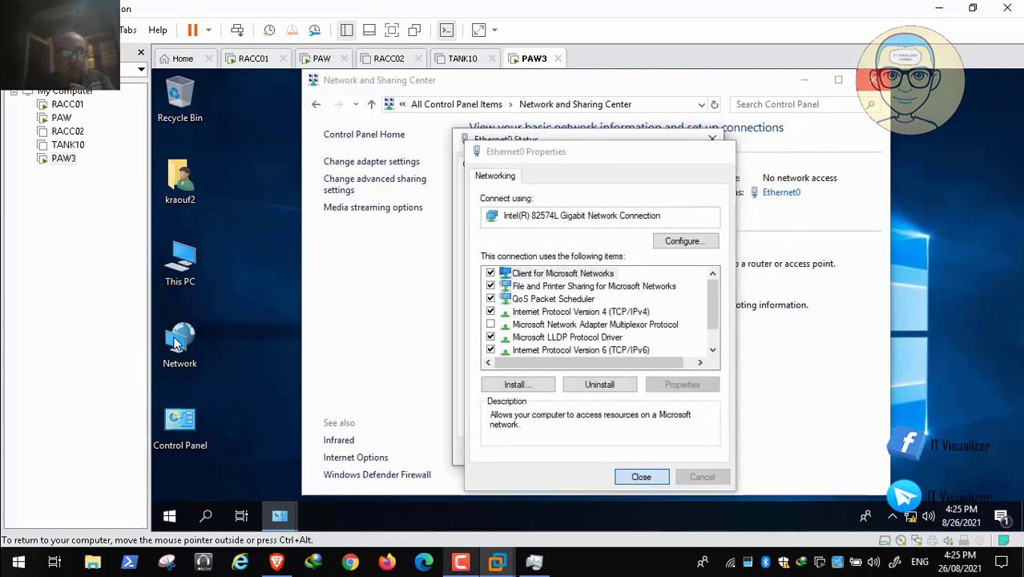
# - Close the Ethernet0 property and status dialogs on PAW3 and switch to the PAW virtual machine
pyautogui.press('Escape')
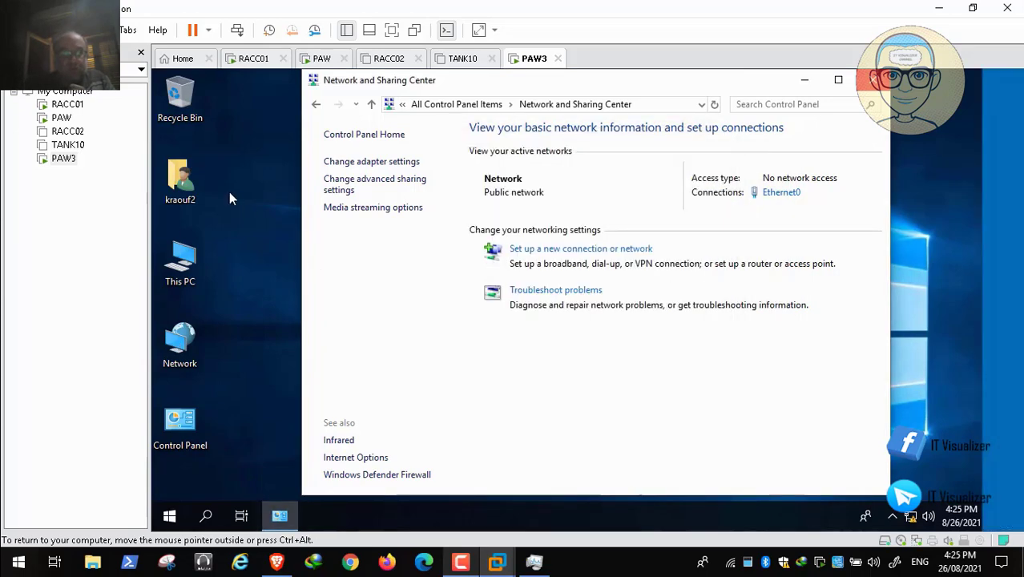
pyautogui.click(323, 62)
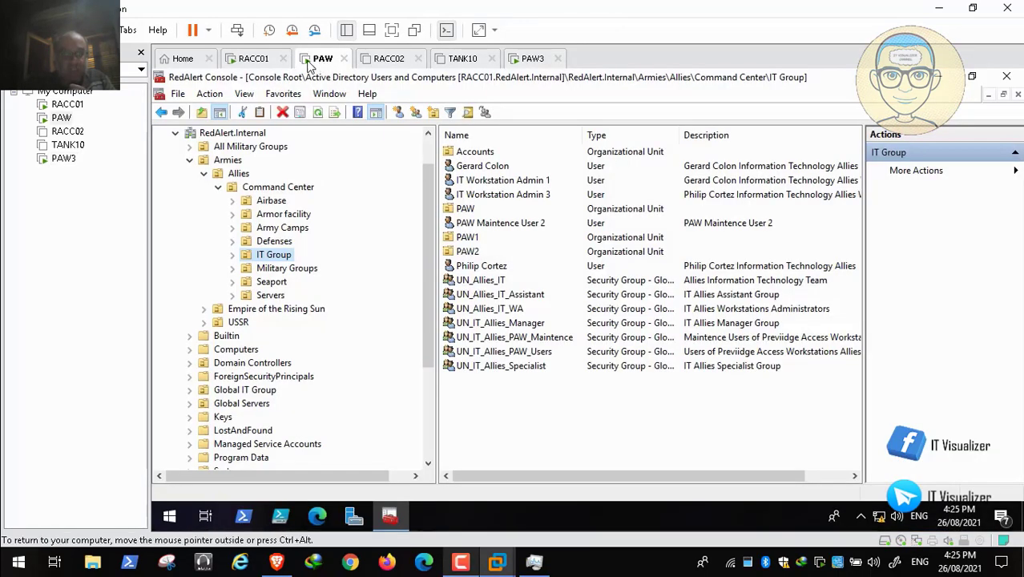
pyautogui.press('super')
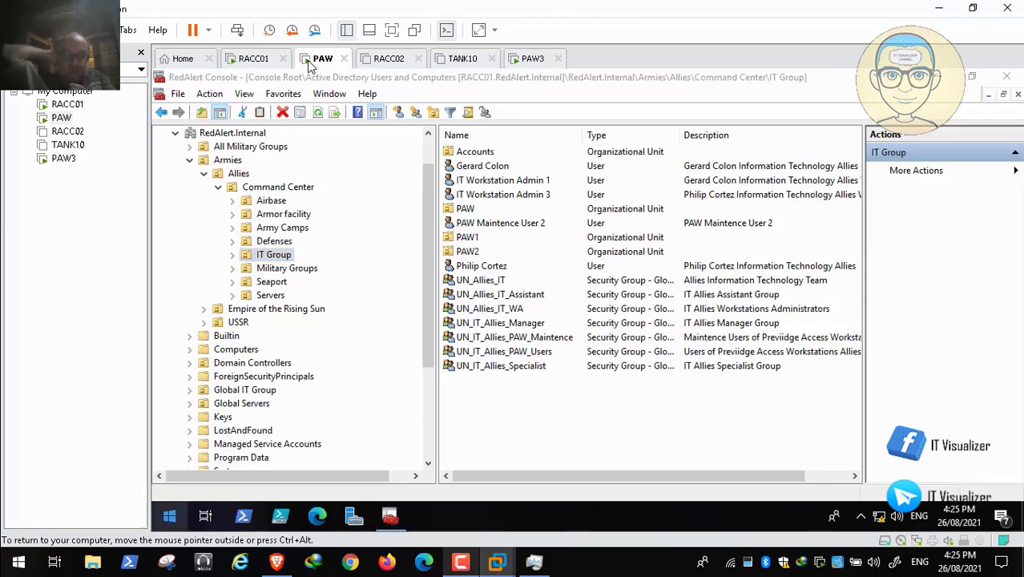
pyautogui.press('super+x')
pyautogui.press('Up')
pyautogui.press('Up')
pyautogui.press('Up')
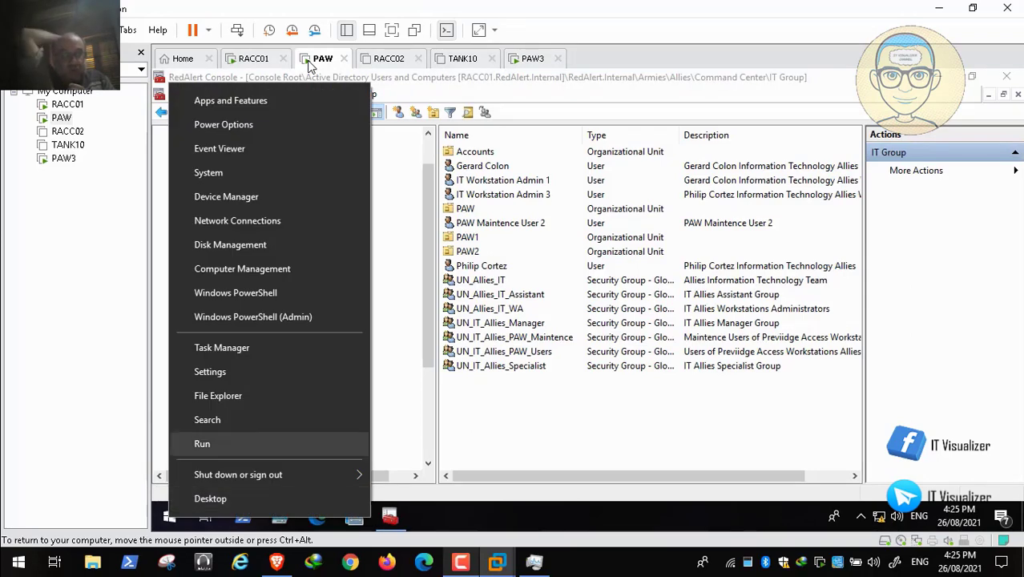
pyautogui.press('Up')
pyautogui.press('Down')
pyautogui.press('Escape')
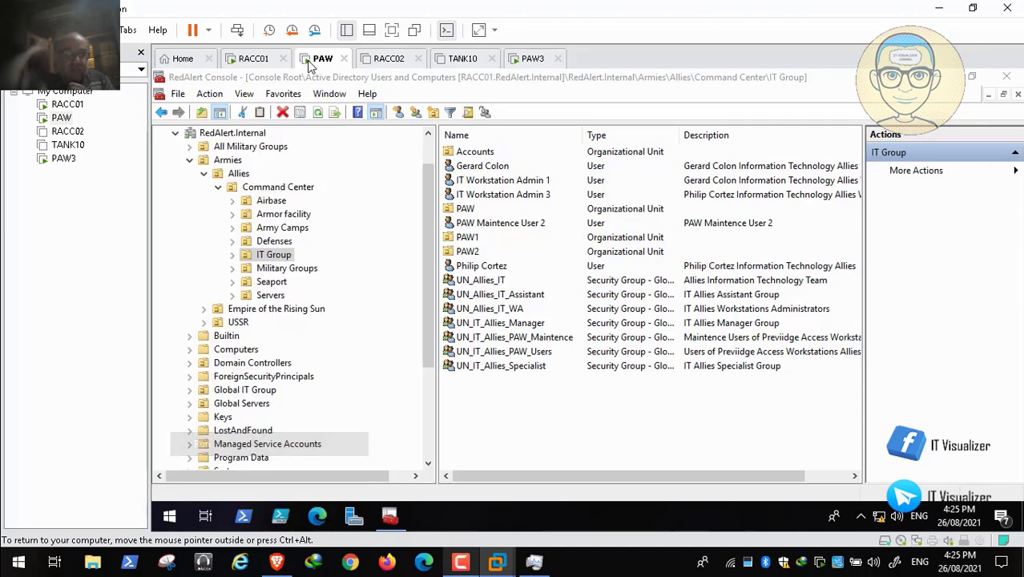
# - Check PAW's full network configuration with ipconfig /all in a Command Prompt, and close the window
pyautogui.press('super+r')
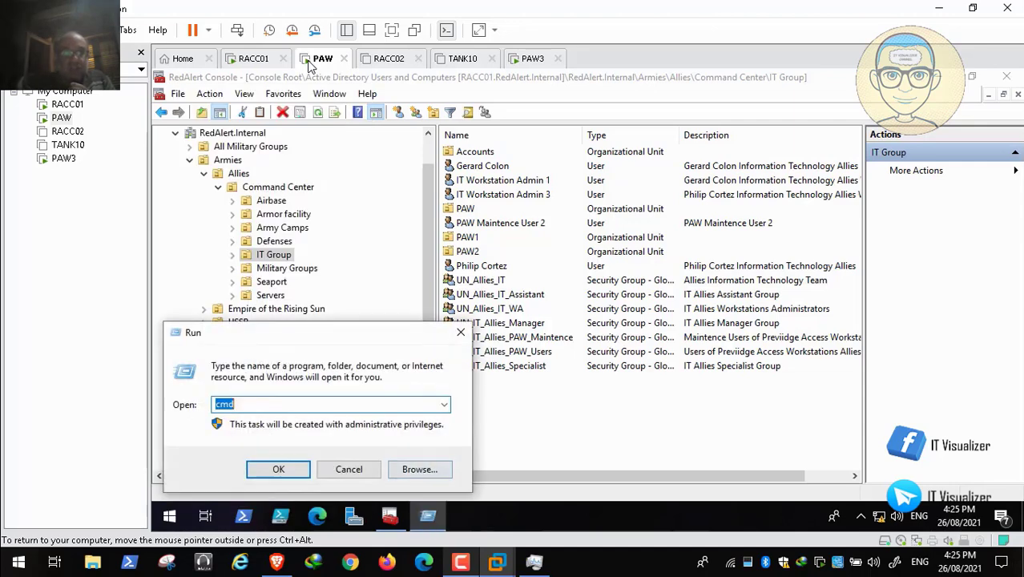
pyautogui.press('Escape')
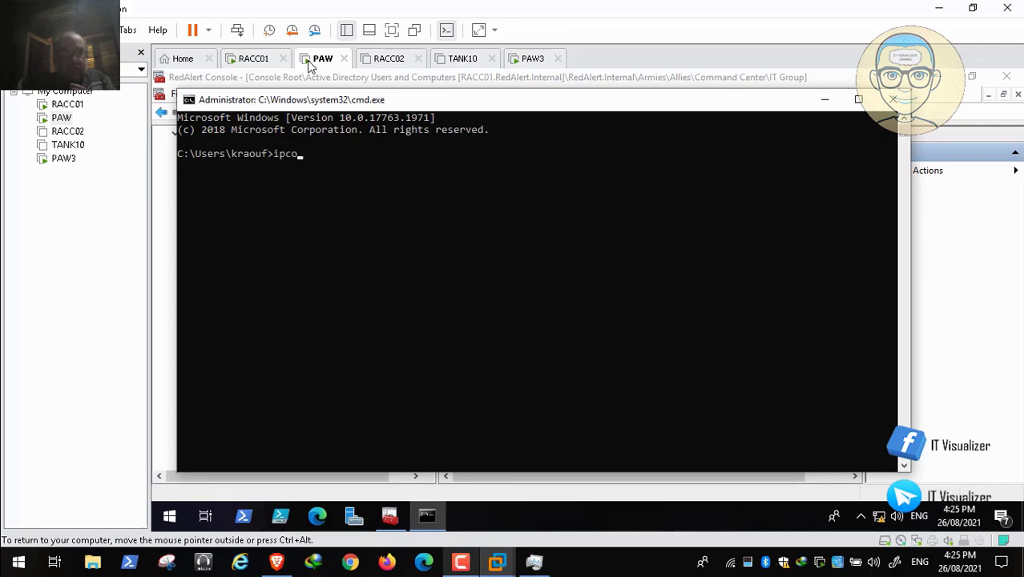
pyautogui.write('nfig /all')
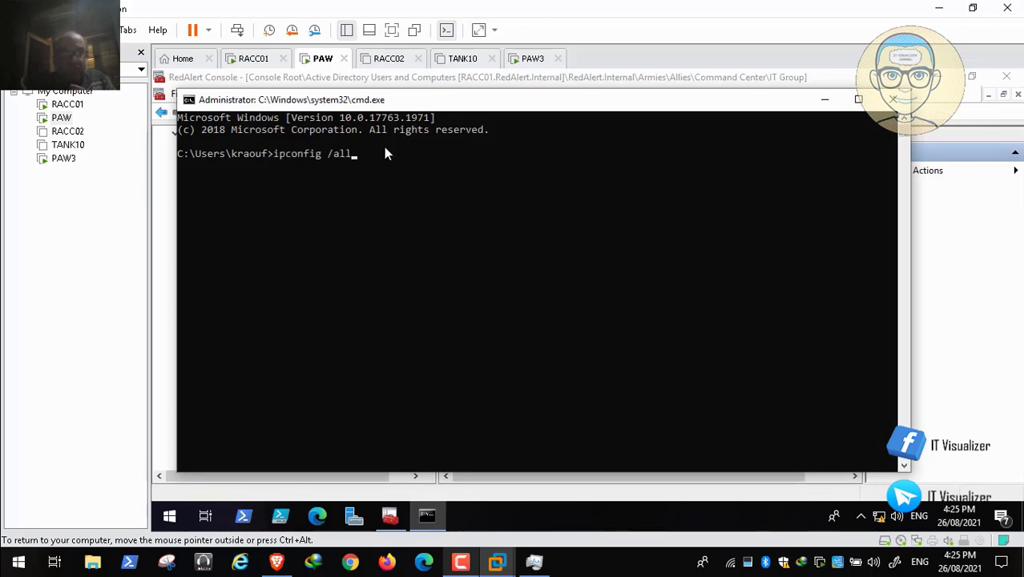
pyautogui.press('Return')
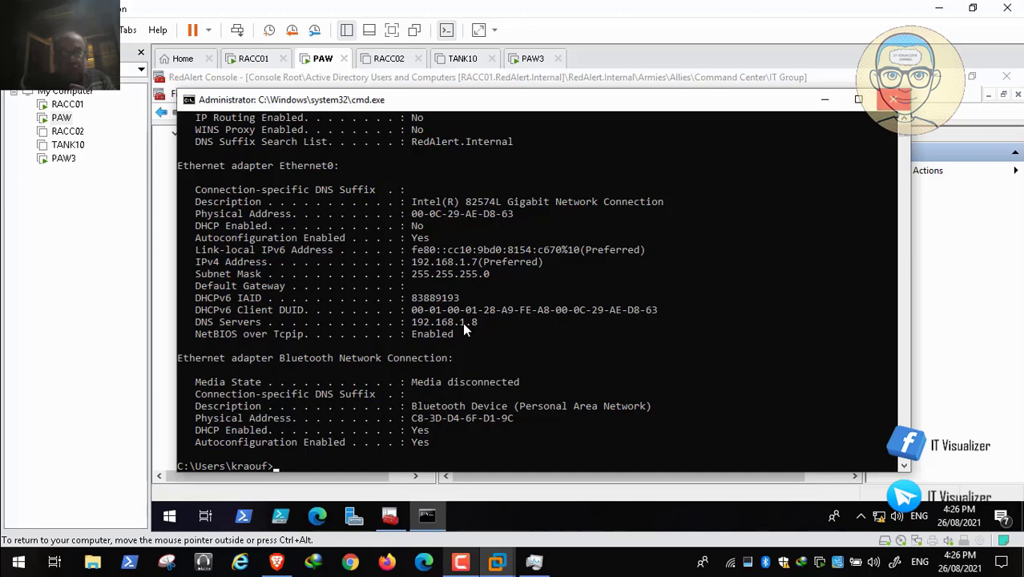
pyautogui.hotkey('alt', 'F4')
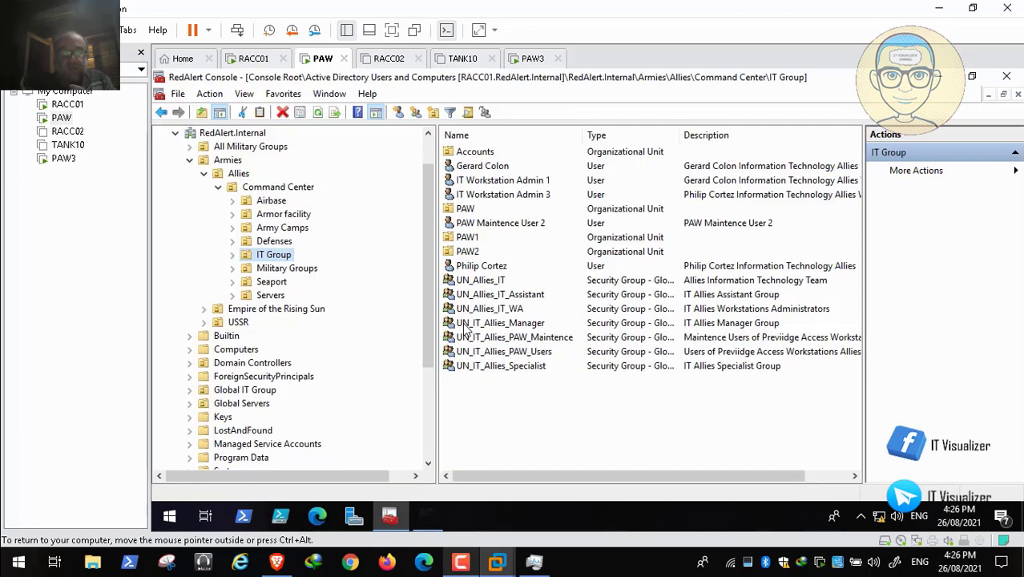
# - Show the PAW desktop and open Network and Sharing Center through Control Panel
pyautogui.press('super+d')
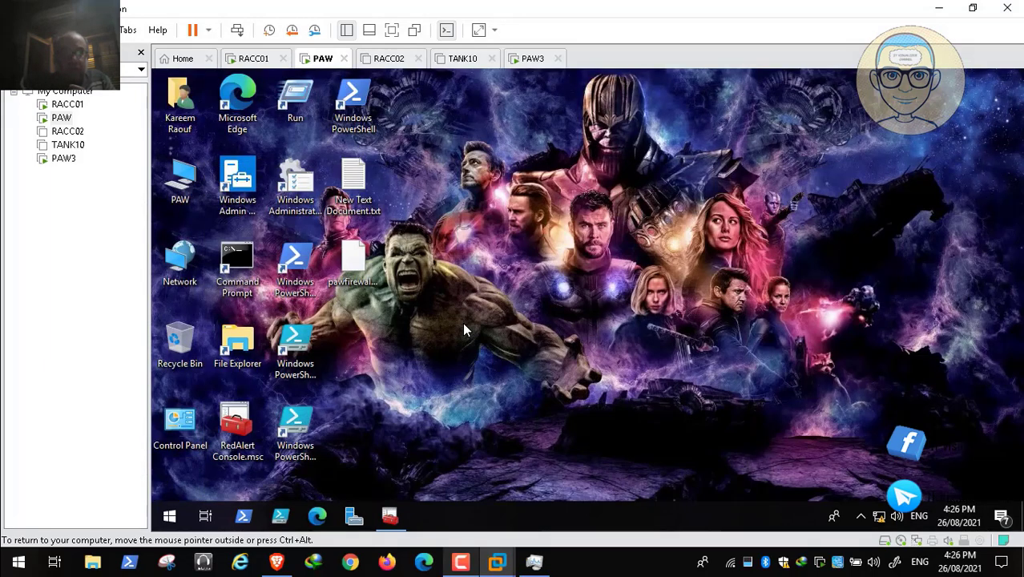
pyautogui.press('Left')
pyautogui.press('Down')
pyautogui.press('Right')
pyautogui.press('Down')
pyautogui.press('Left')
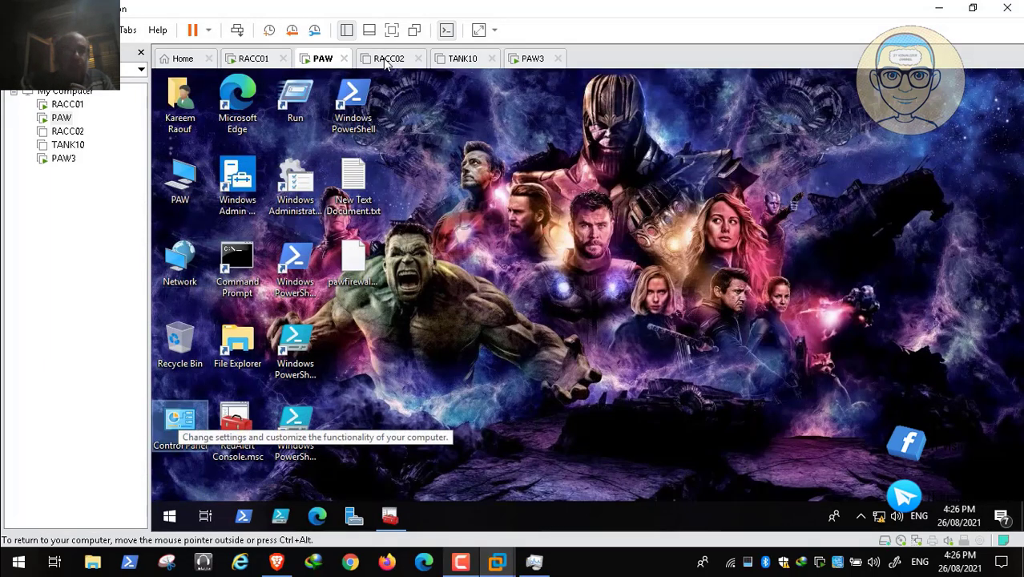
pyautogui.press('Return')
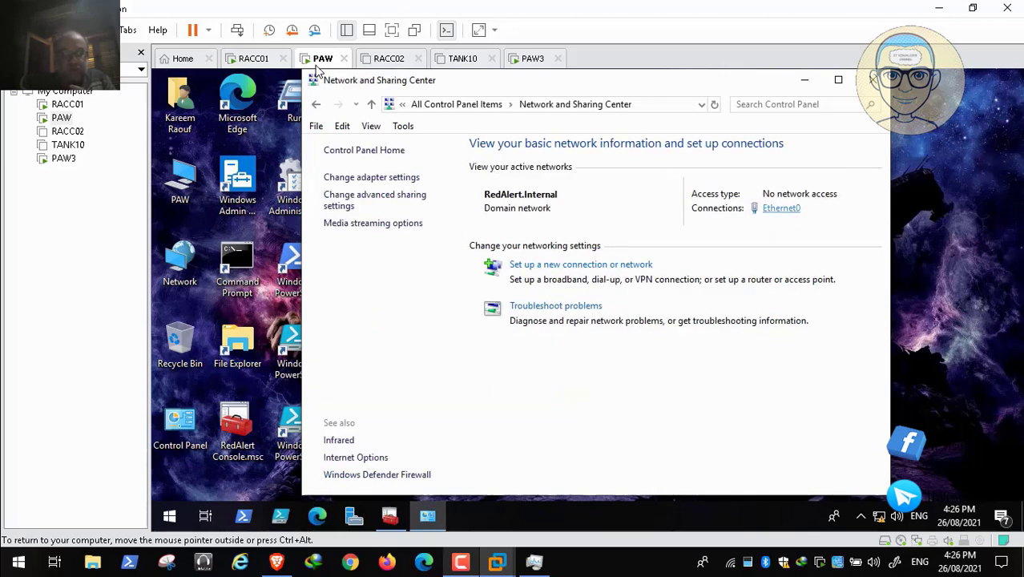
# - Set the alternate DNS server in the IPv4 properties of PAW's Ethernet0 connection to 192.168.1.9 and close the network windows
pyautogui.click(781, 209)
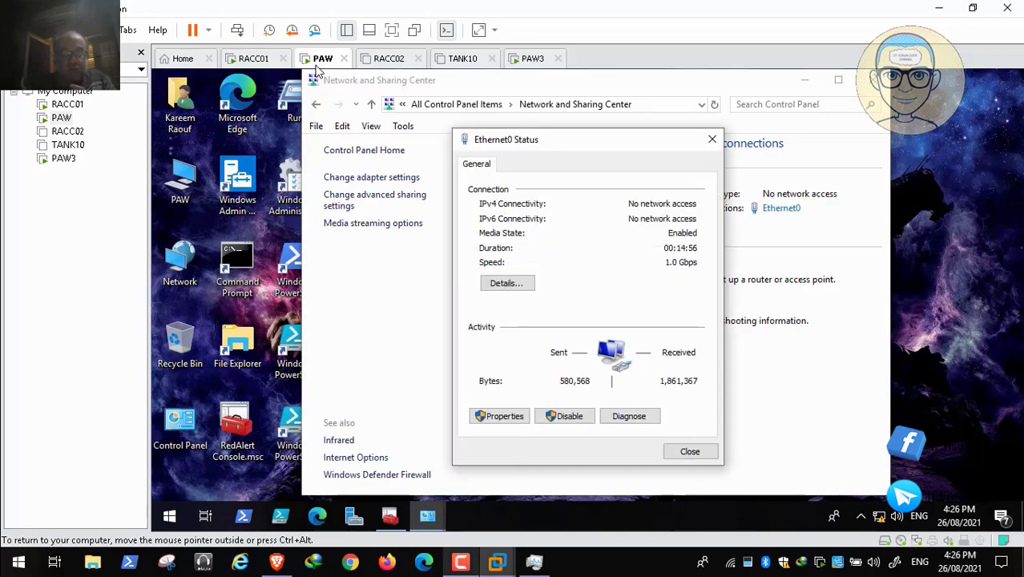
pyautogui.click(499, 416)
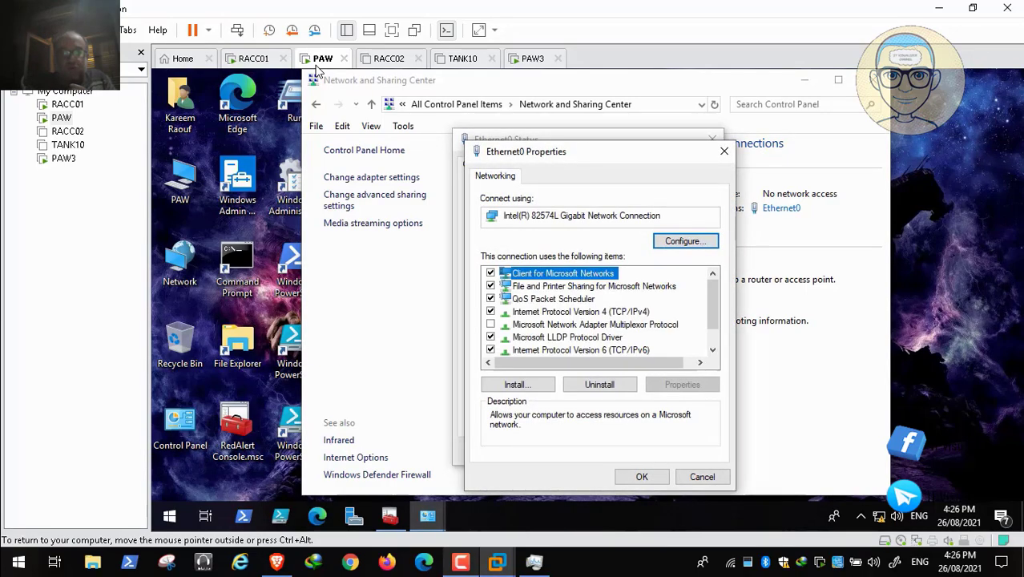
pyautogui.click(581, 312)
pyautogui.click(681, 385)
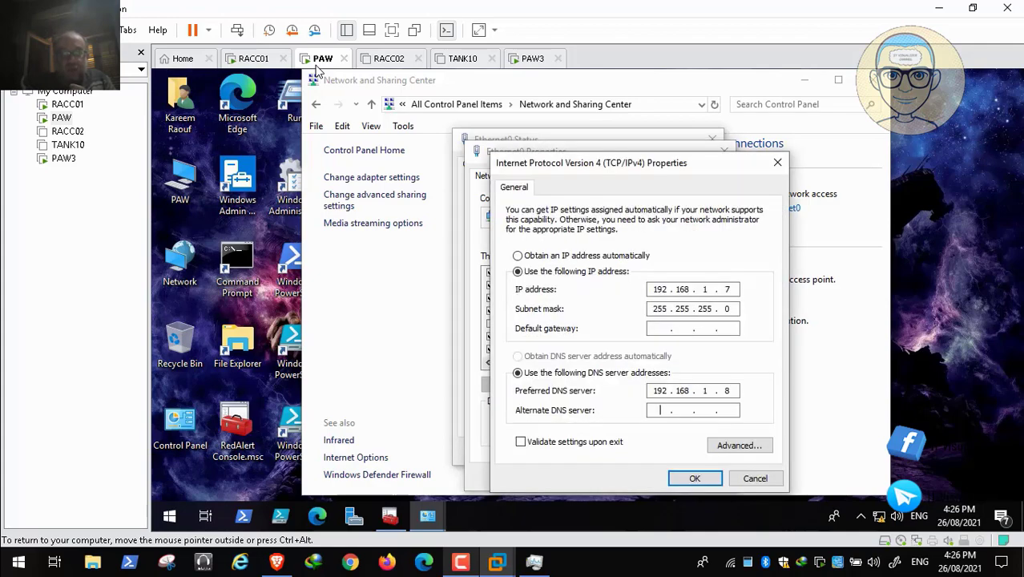
pyautogui.write('192 . 168 . 1 ')
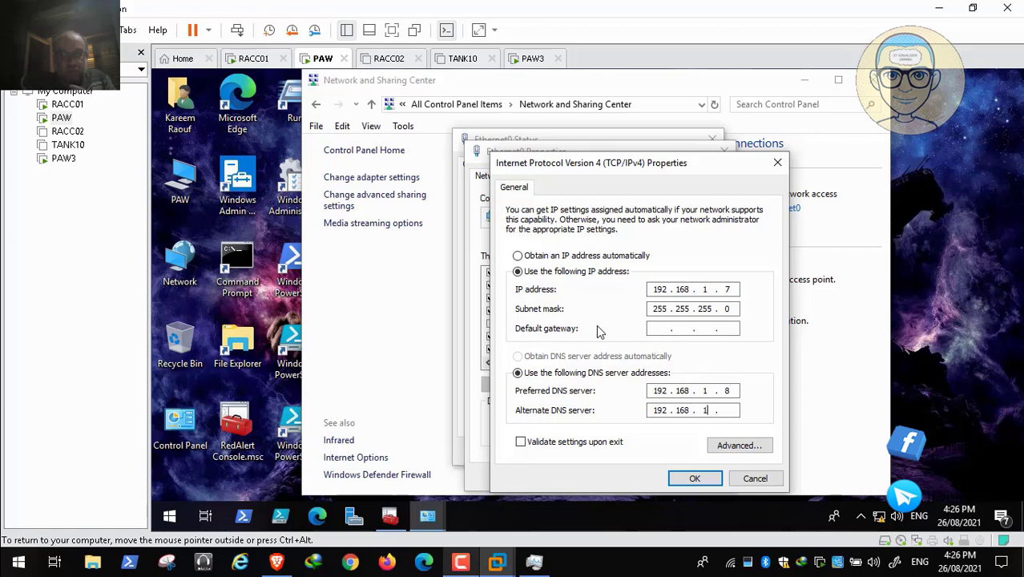
pyautogui.write('. 9')
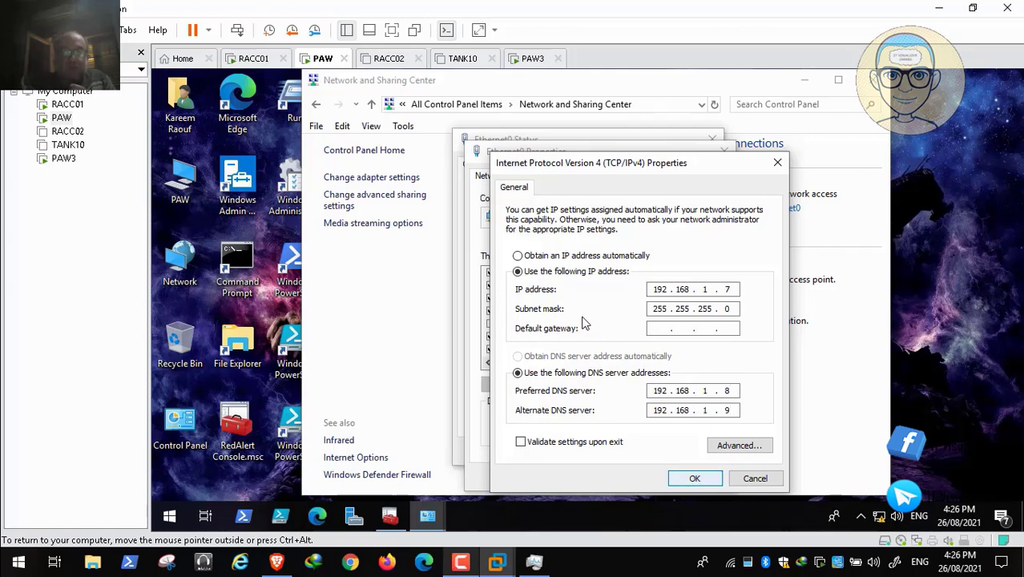
pyautogui.press('Return')
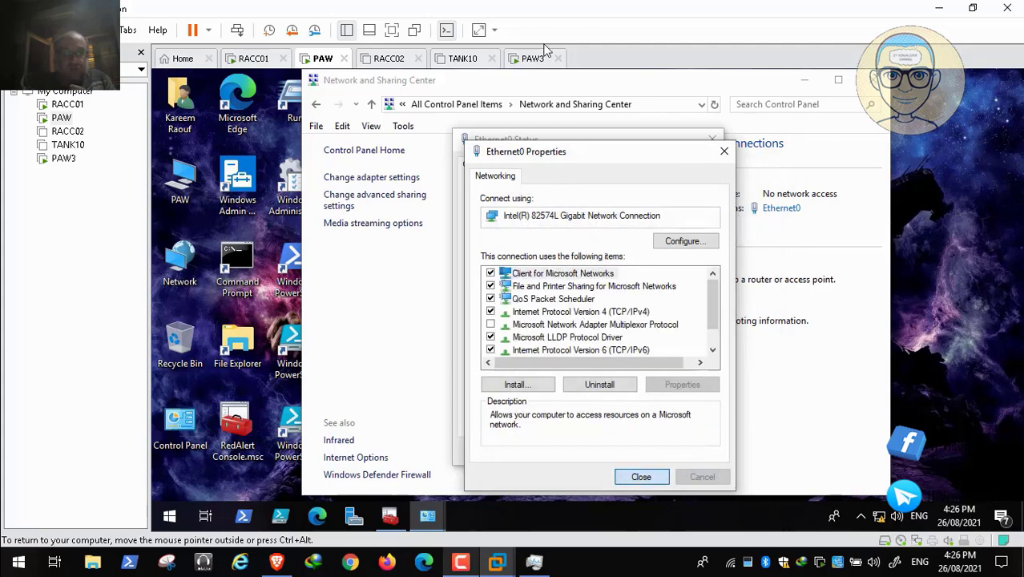
pyautogui.press('Return')
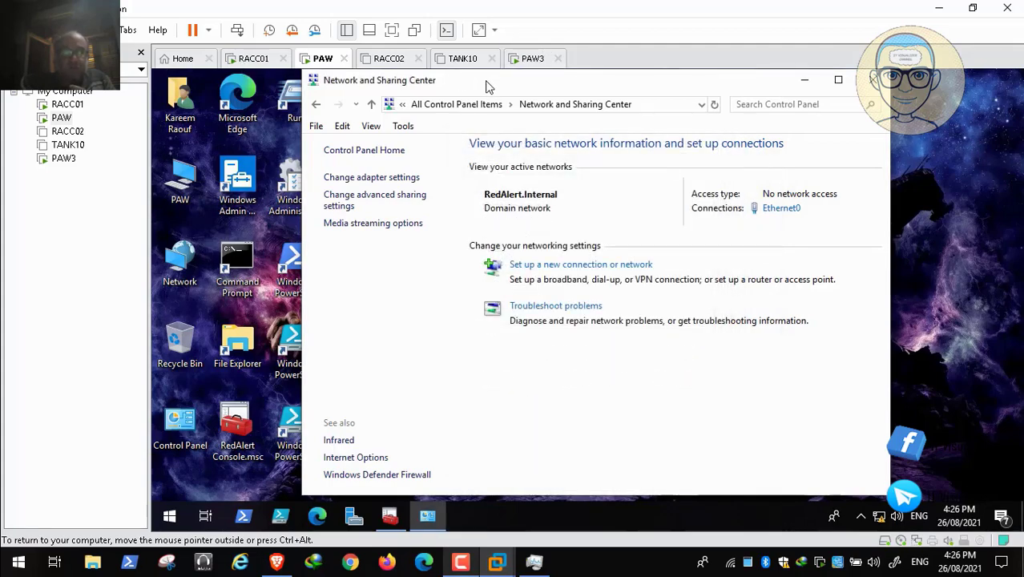
pyautogui.hotkey('alt', 'F4')
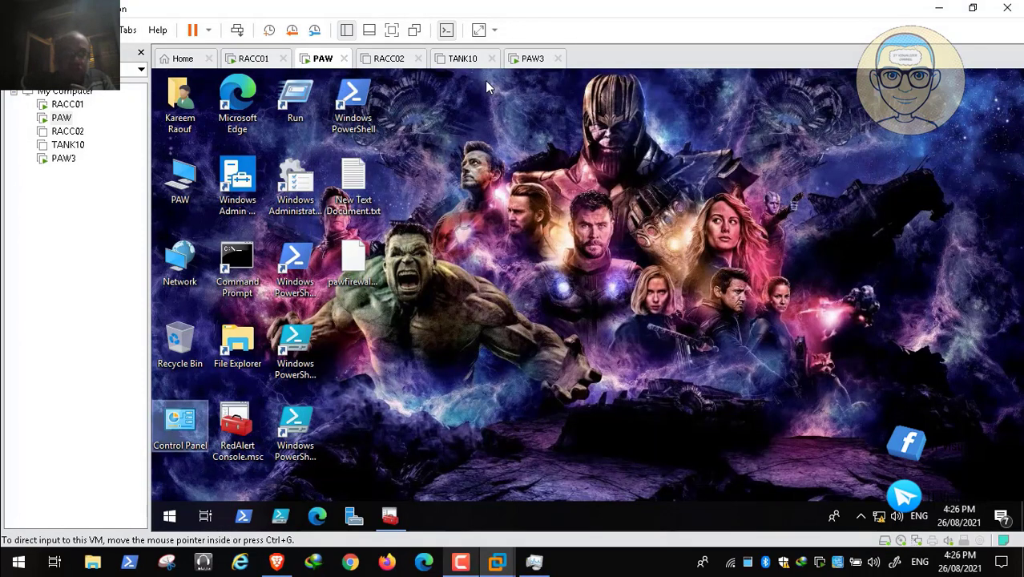
# - Switch to the PAW3 virtual machine and close its Network and Sharing Center window
pyautogui.hotkey('ctrl', 'alt', 'Right')
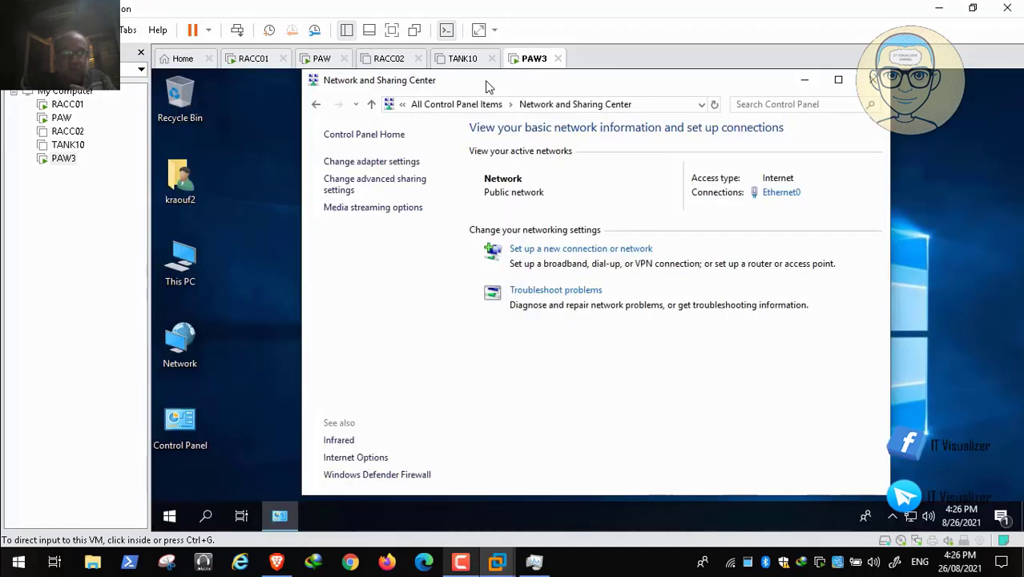
pyautogui.click(488, 87)
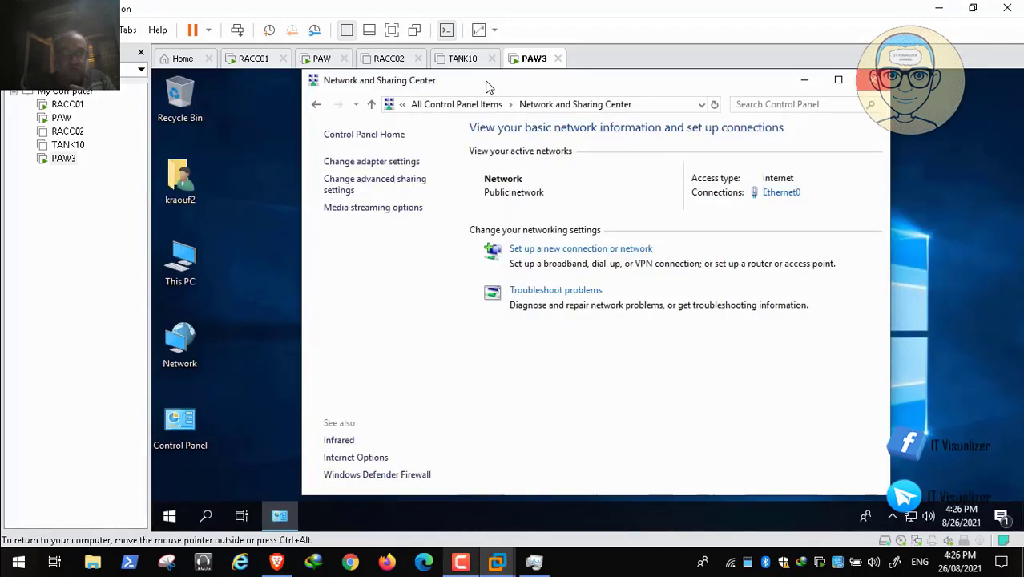
pyautogui.hotkey('alt', 'F4')
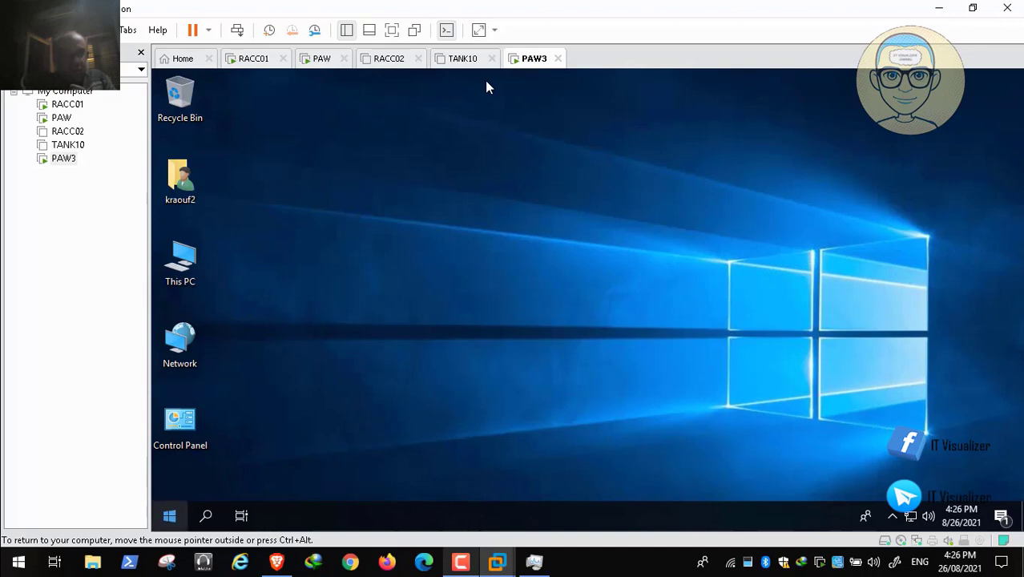
# - Check PAW3's host name, IP and DNS settings with ipconfig /all in a Command Prompt, and close the window
pyautogui.press('super+x')
pyautogui.press('Up')
pyautogui.press('Up')
pyautogui.press('Return')
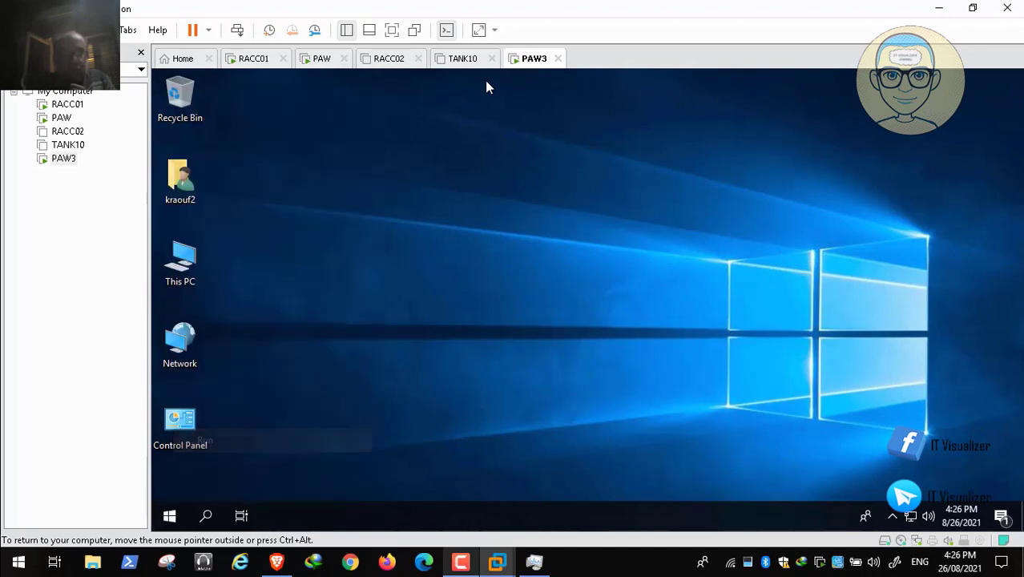
pyautogui.write('cmd')
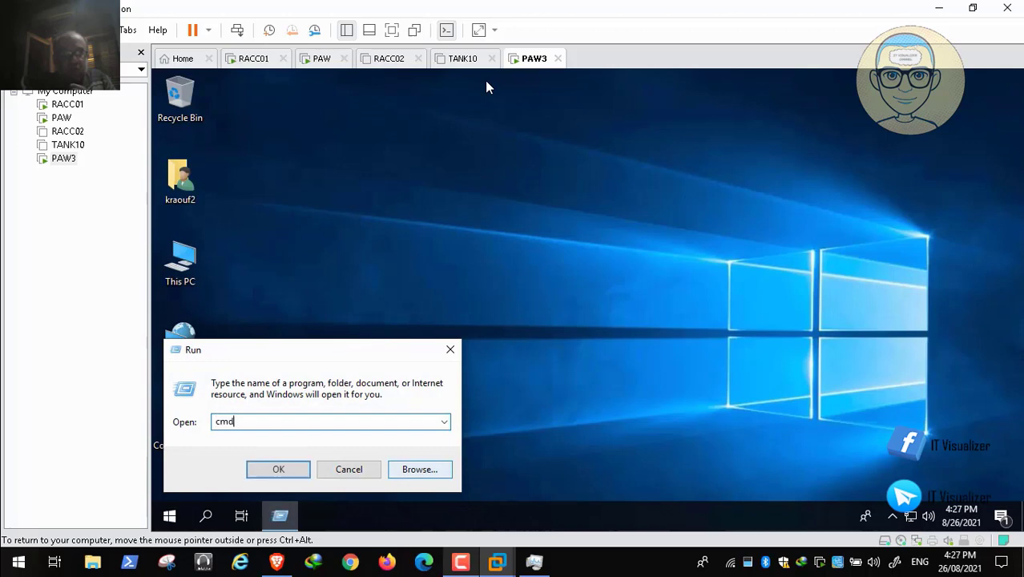
pyautogui.press('Return')
pyautogui.write('ipco')
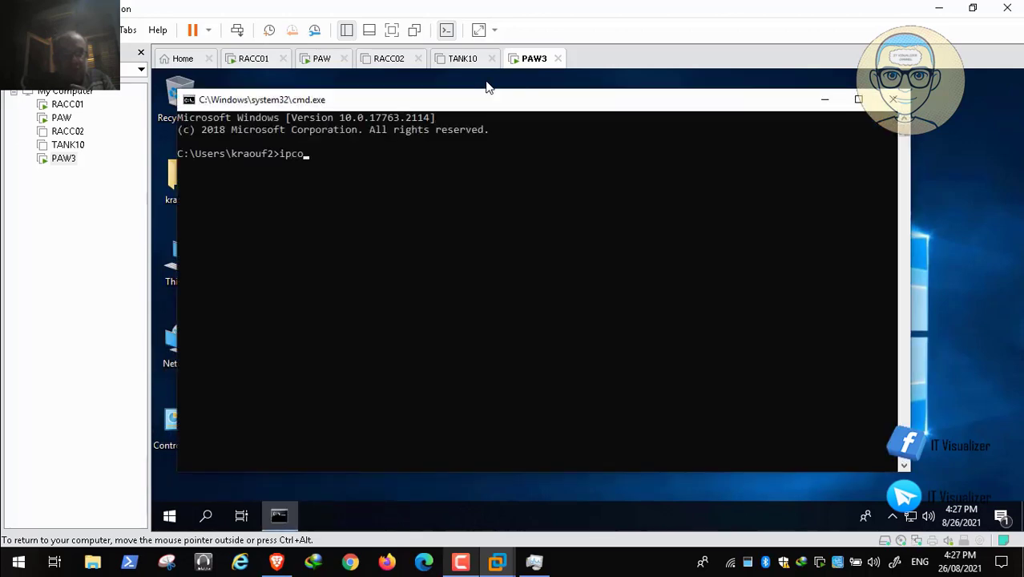
pyautogui.write('nfig /all')
pyautogui.press('Return')
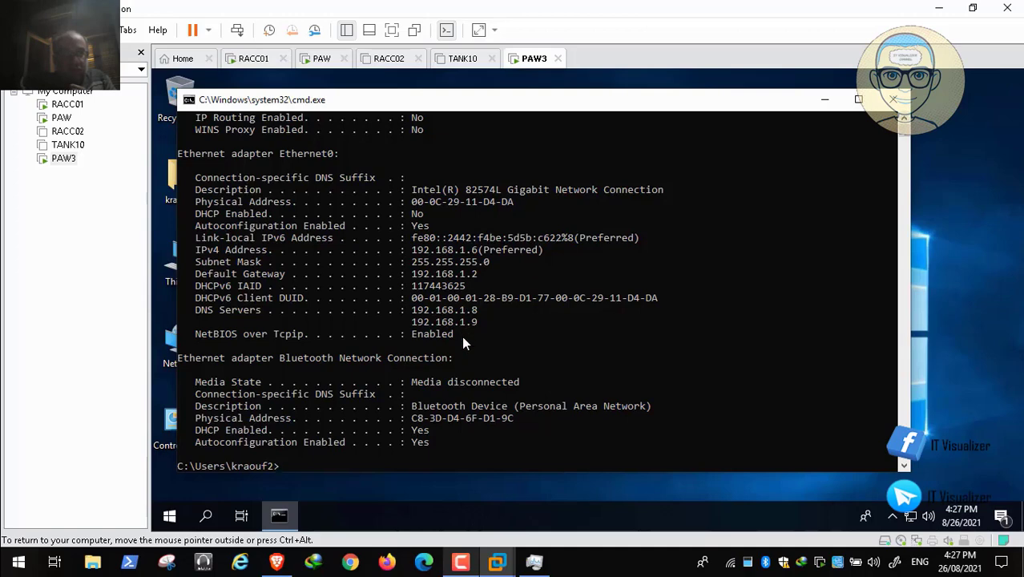
pyautogui.scroll(3, 461, 341)
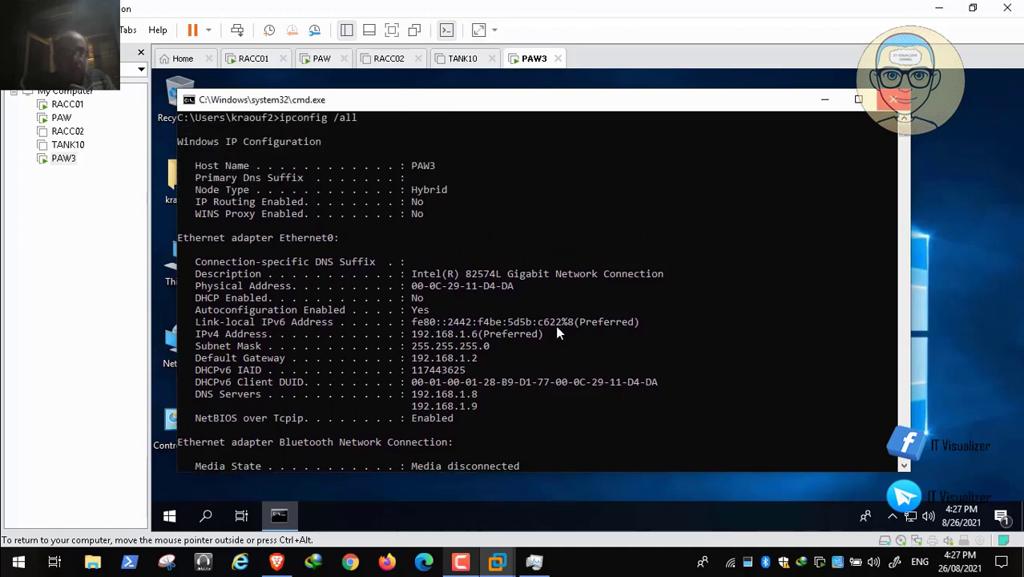
pyautogui.hotkey('alt', 'F4')
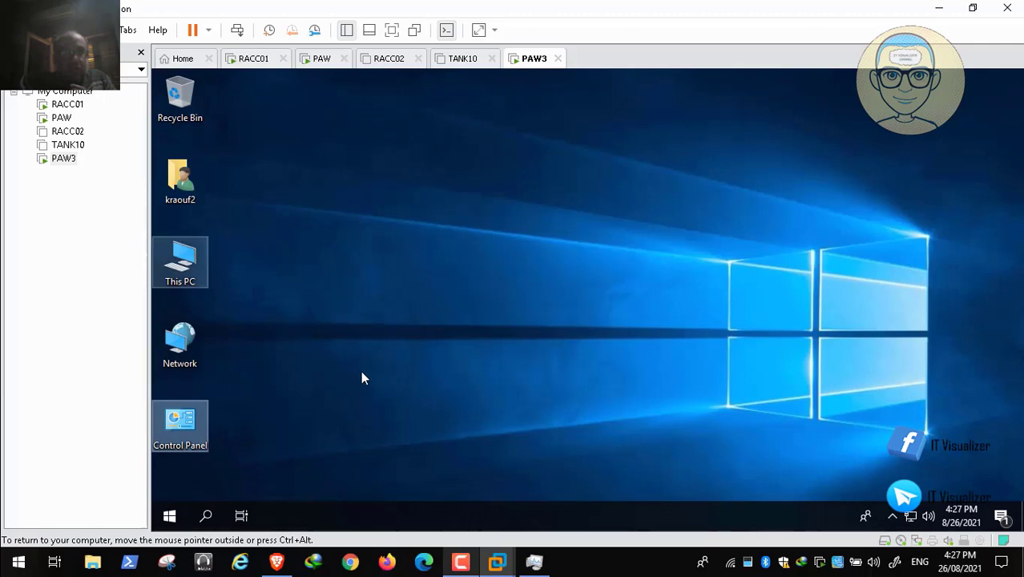
# - Change PAW3's membership from workgroup to the domain redalert in its computer name settings and submit the join request
pyautogui.rightClick(174, 250)
pyautogui.press('Up')
pyautogui.press('Return')
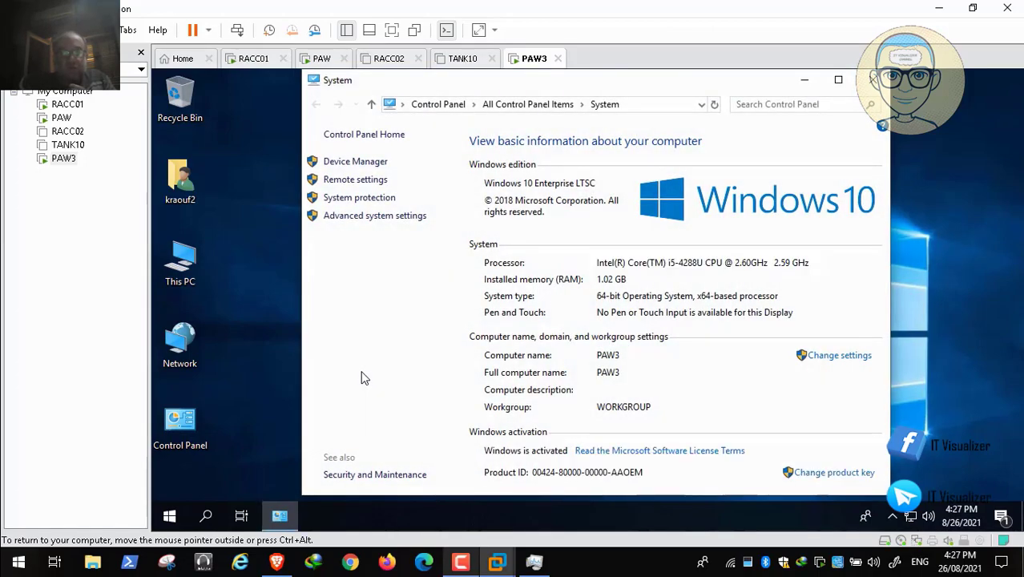
pyautogui.press('Return')
pyautogui.hotkey('alt', 'c')
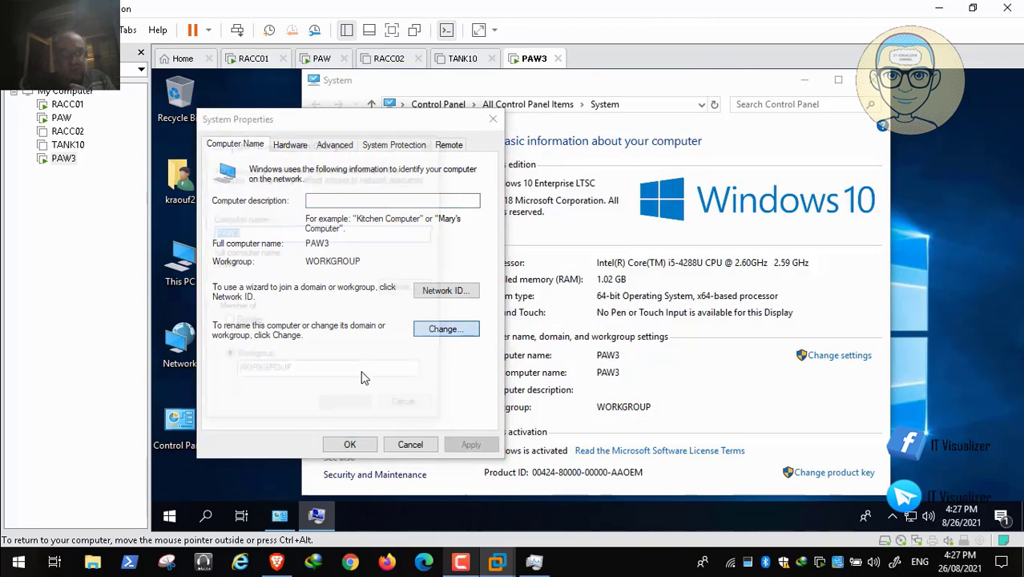
pyautogui.click(226, 321)
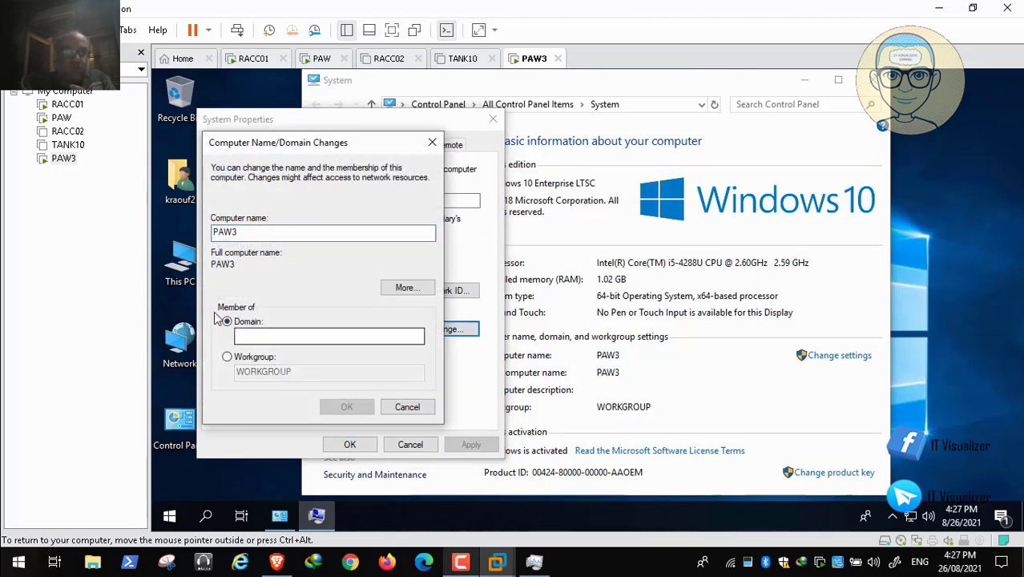
pyautogui.write('redal')
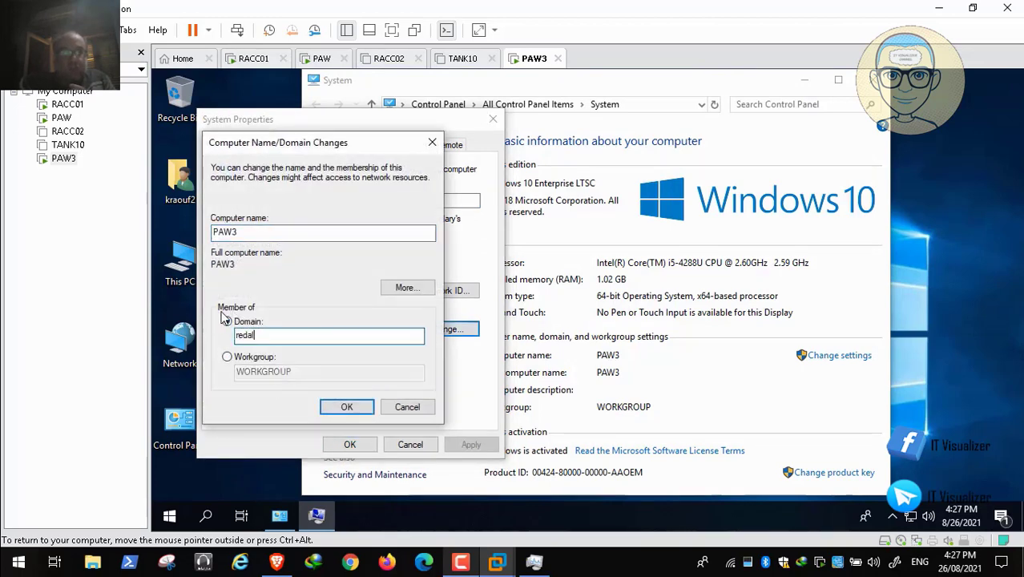
pyautogui.write('ert')
pyautogui.press('Return')
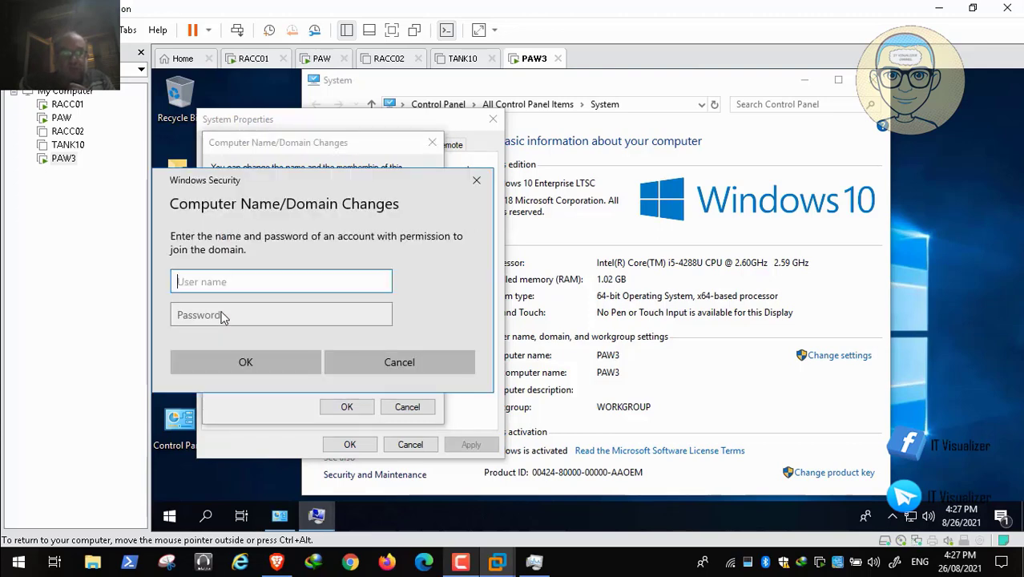
# - Authorize PAW3's domain join by entering the user name and password of an account with permission to join
pyautogui.write('kraouf')
pyautogui.press('Tab')
pyautogui.write('•')
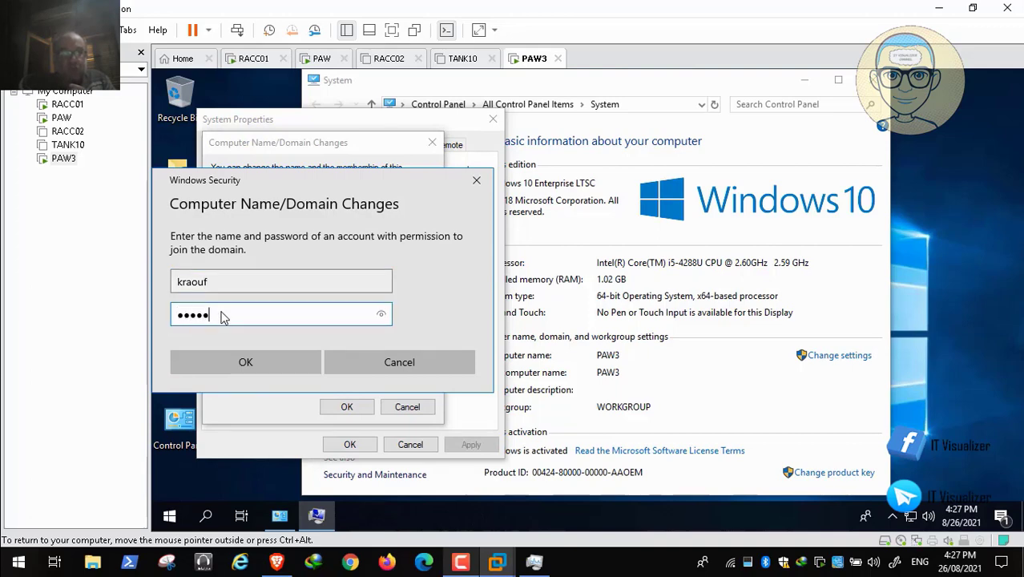
pyautogui.write('•••••••••')
pyautogui.press('Return')
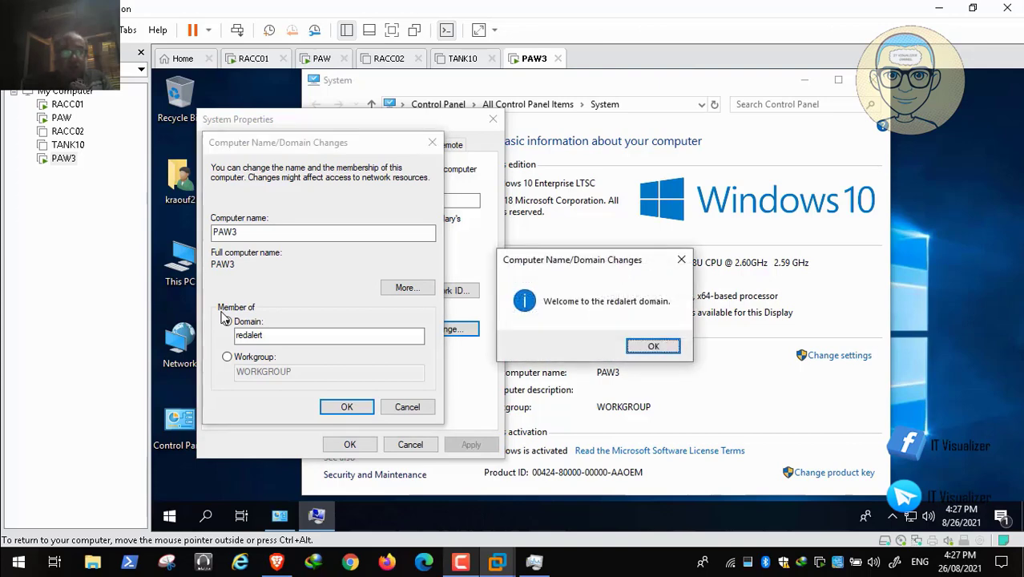
# - Acknowledge the domain join, close PAW3's system properties and restart the machine to apply the changes
pyautogui.press('Return')
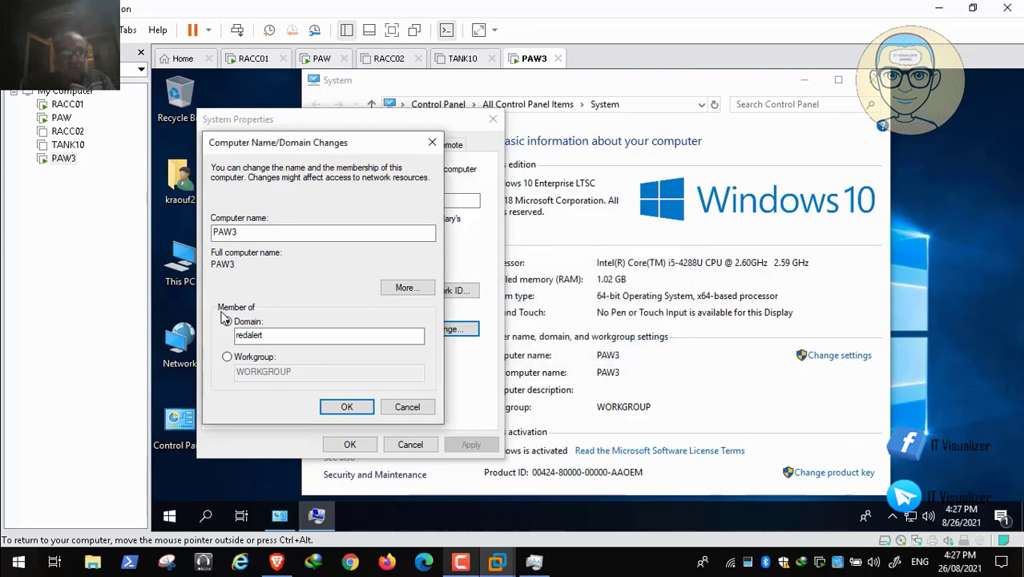
pyautogui.press('Return')
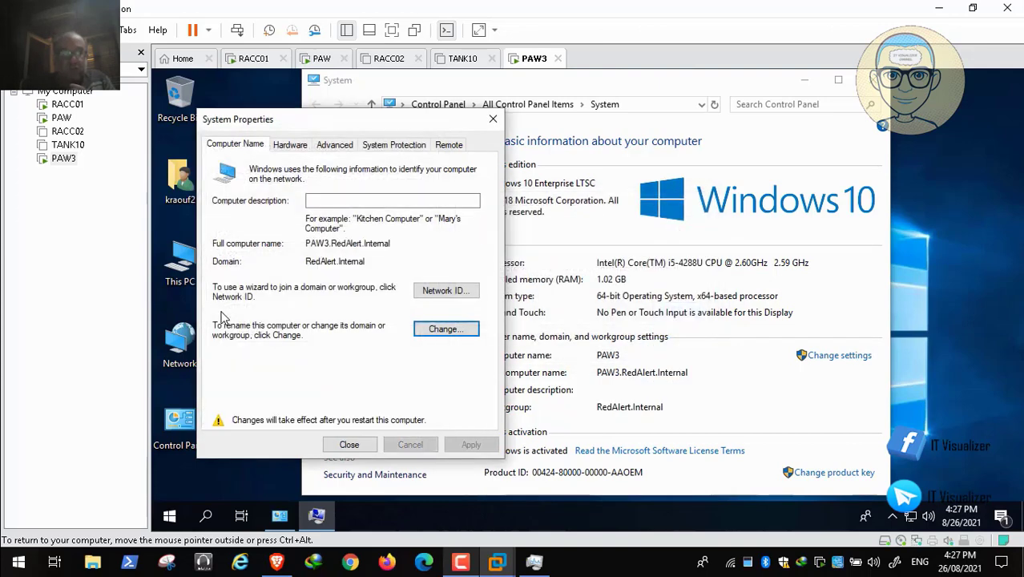
pyautogui.press('Return')
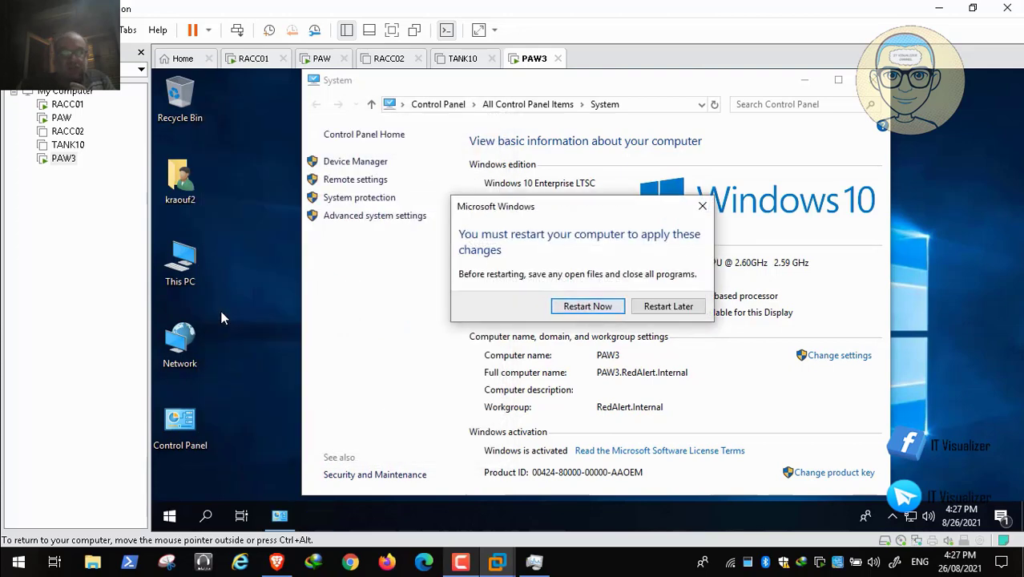
pyautogui.press('Return')
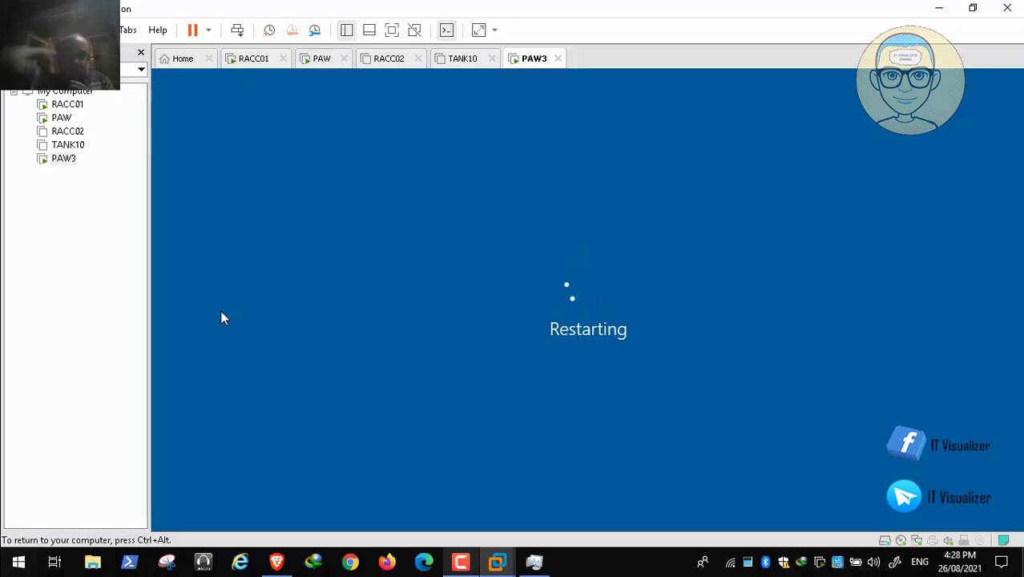
# - Switch to the PAW virtual machine and view the members of the UN_IT_Allies_PAW_Users group in the RedAlert Console
pyautogui.hotkey('ctrl', 'alt')
pyautogui.hotkey('ctrl', 'alt', 'Left')
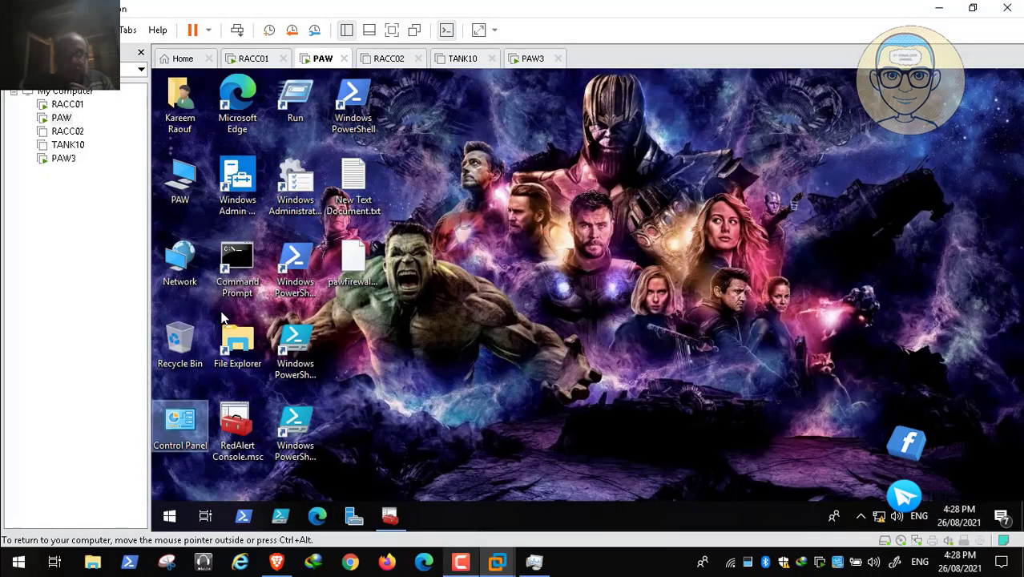
pyautogui.hotkey('alt', 'Tab')
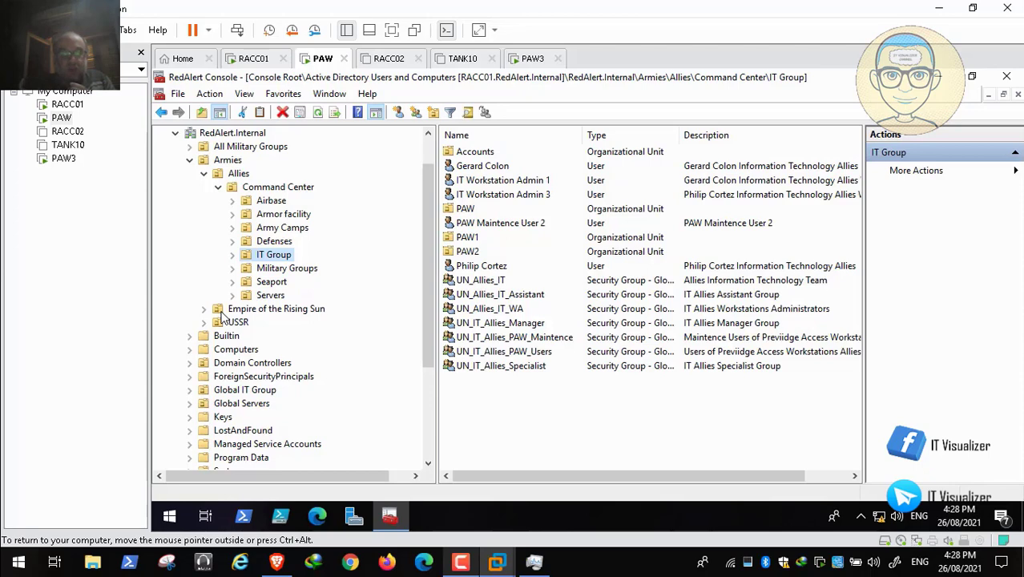
pyautogui.click(504, 351)
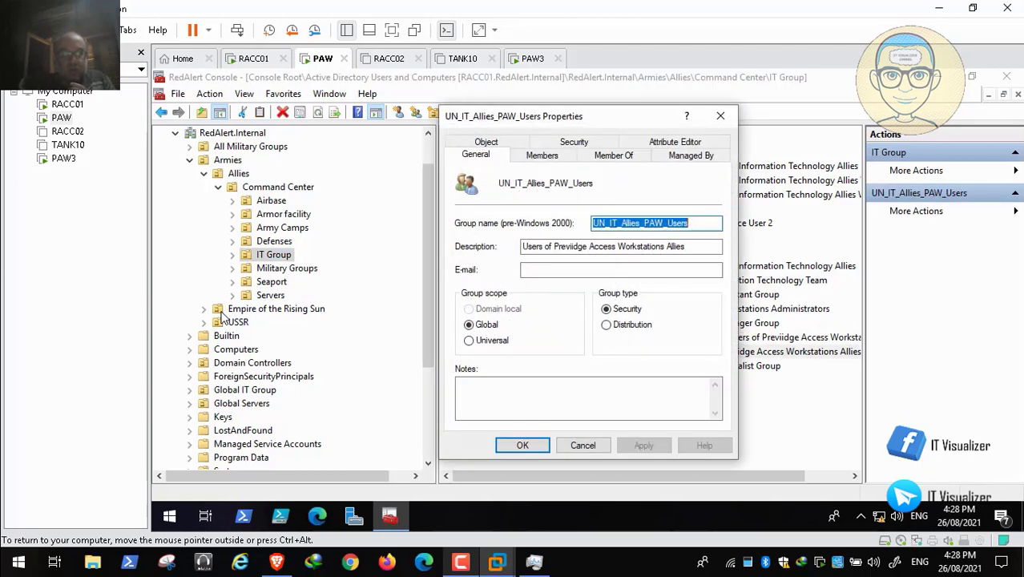
pyautogui.click(541, 154)
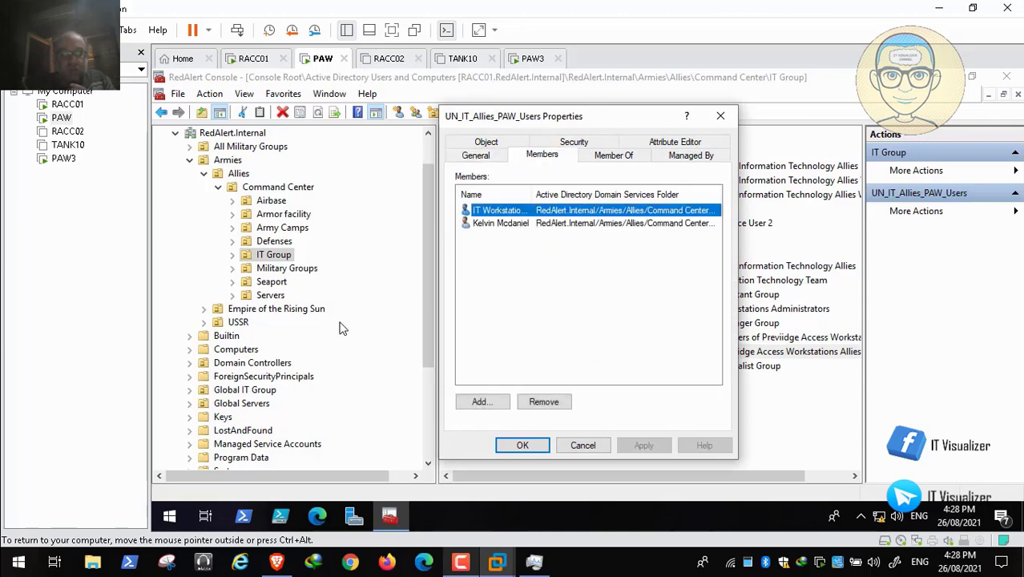
# - Switch to the Red Alert Structure slide in PowerPoint, examine the IT_Allies_PAWUsers and IT_Allies_PAWAdmins groups, and return to the group's member list
pyautogui.moveTo(34, 551)
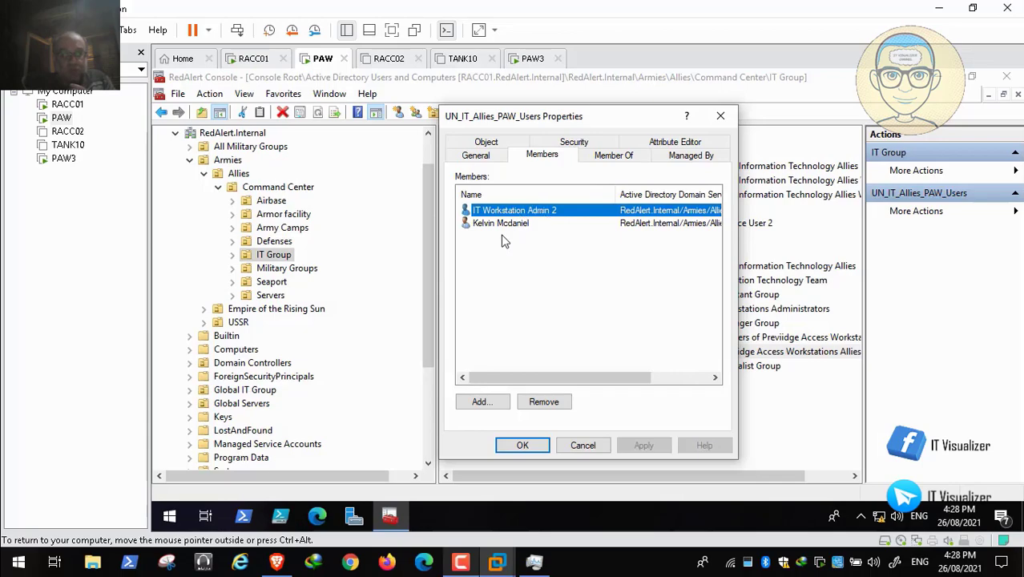
pyautogui.doubleClick(324, 226)
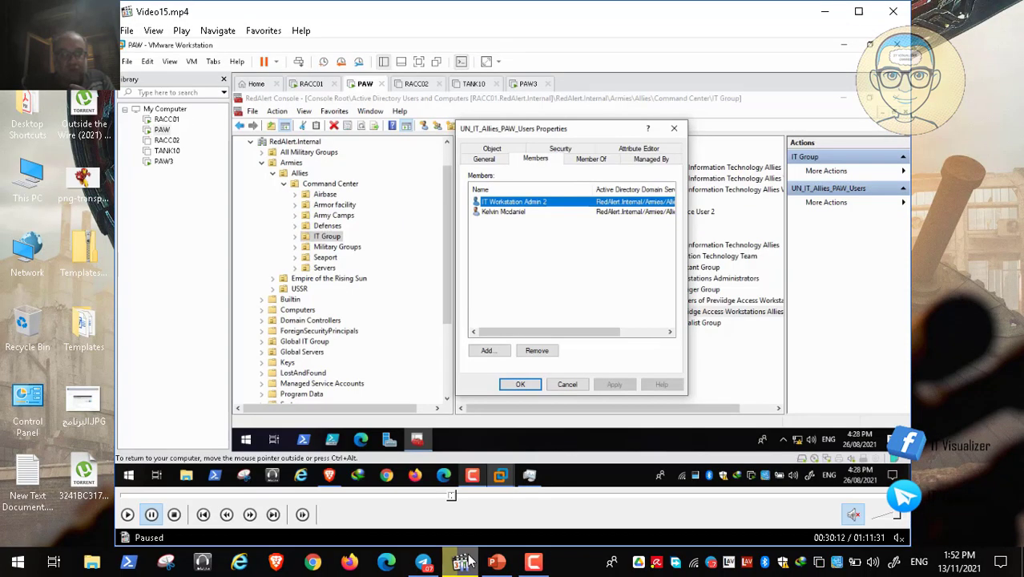
pyautogui.click(502, 562)
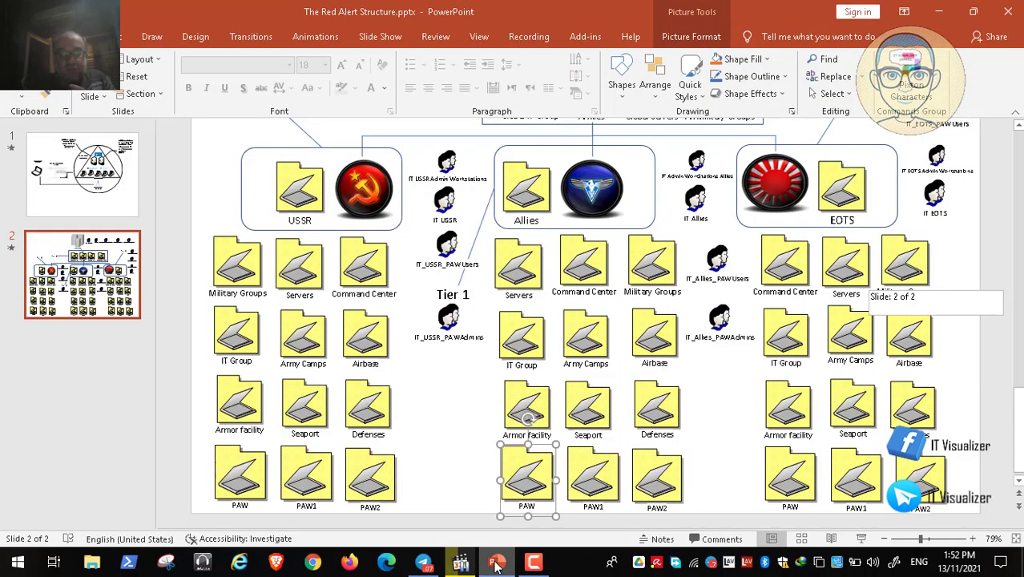
pyautogui.click(722, 271)
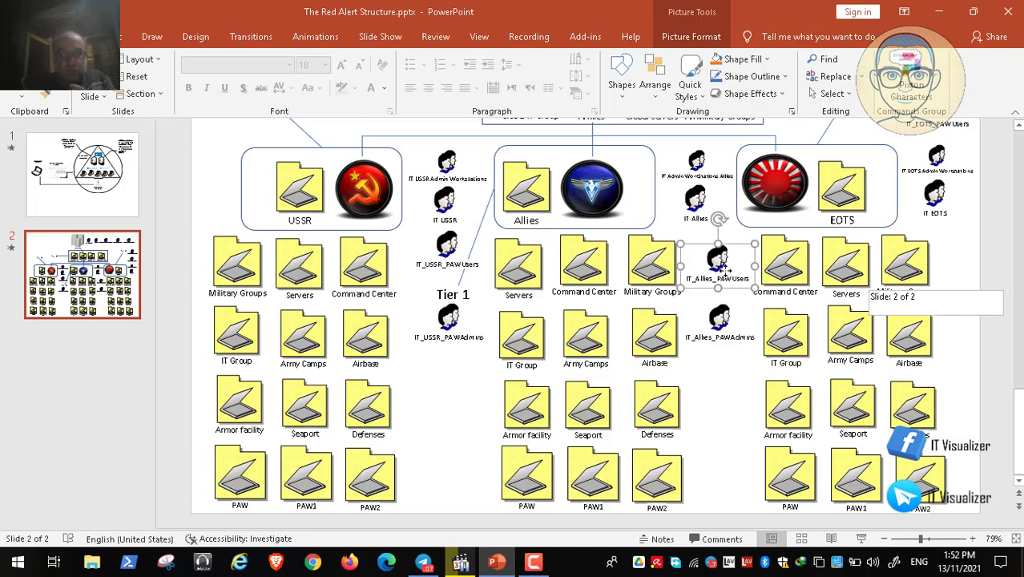
pyautogui.click(721, 322)
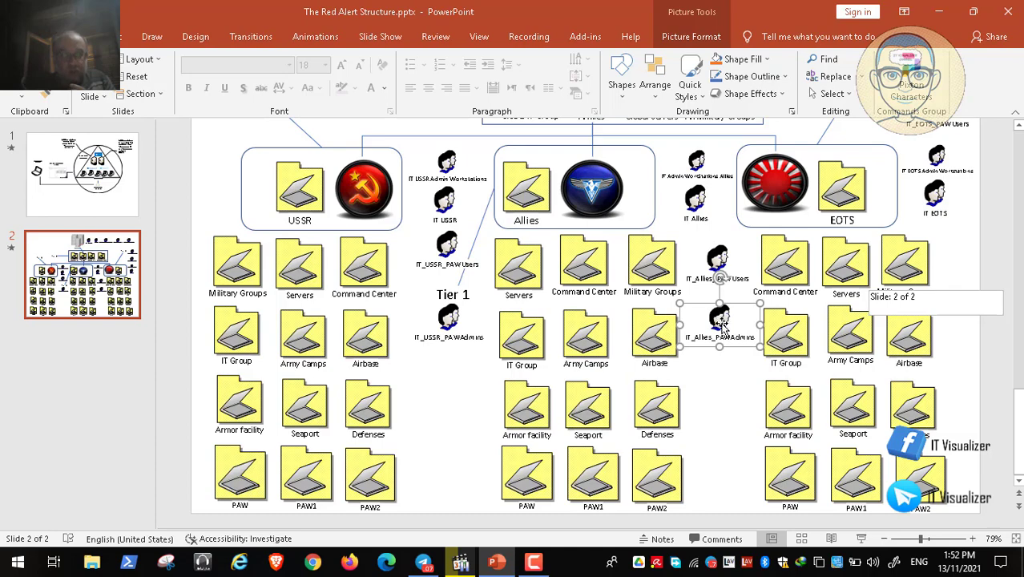
pyautogui.click(725, 258)
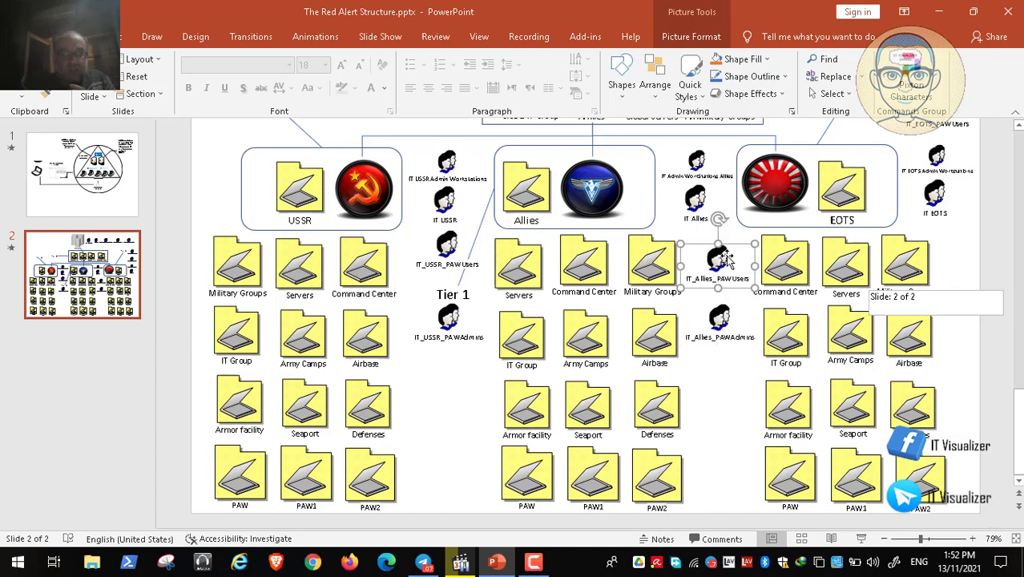
pyautogui.click(938, 12)
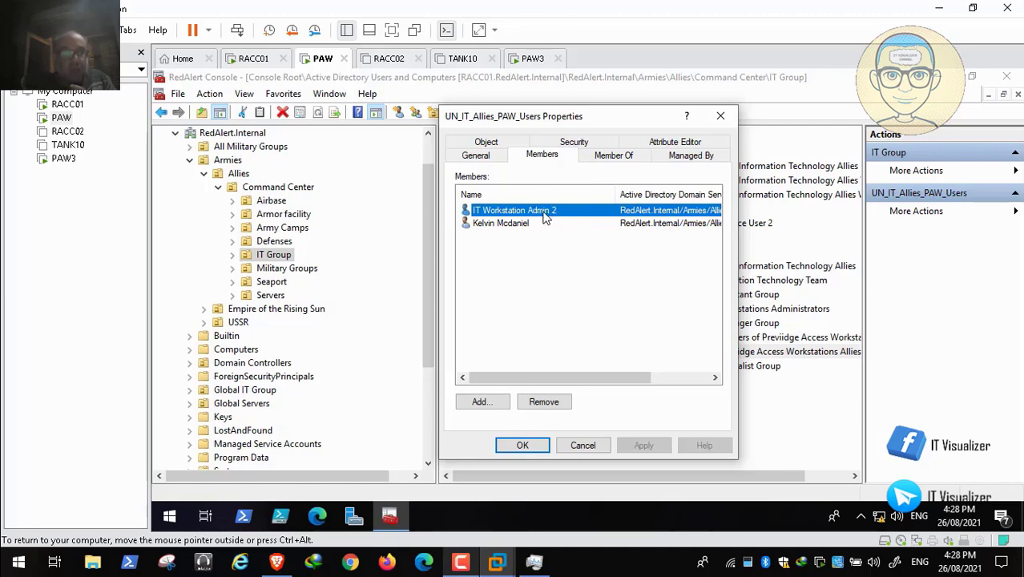
pyautogui.moveTo(40, 521)
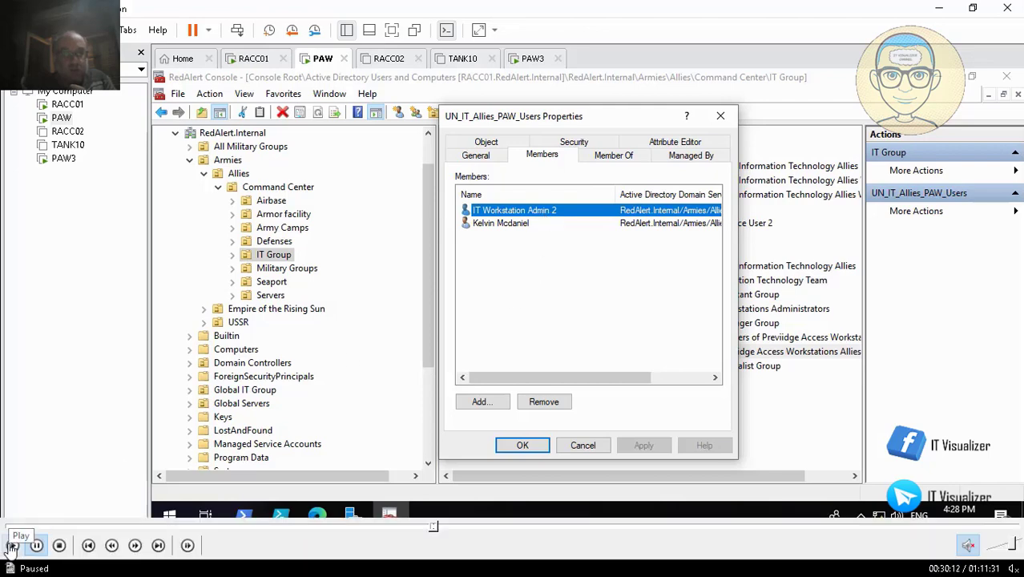
pyautogui.click(11, 546)
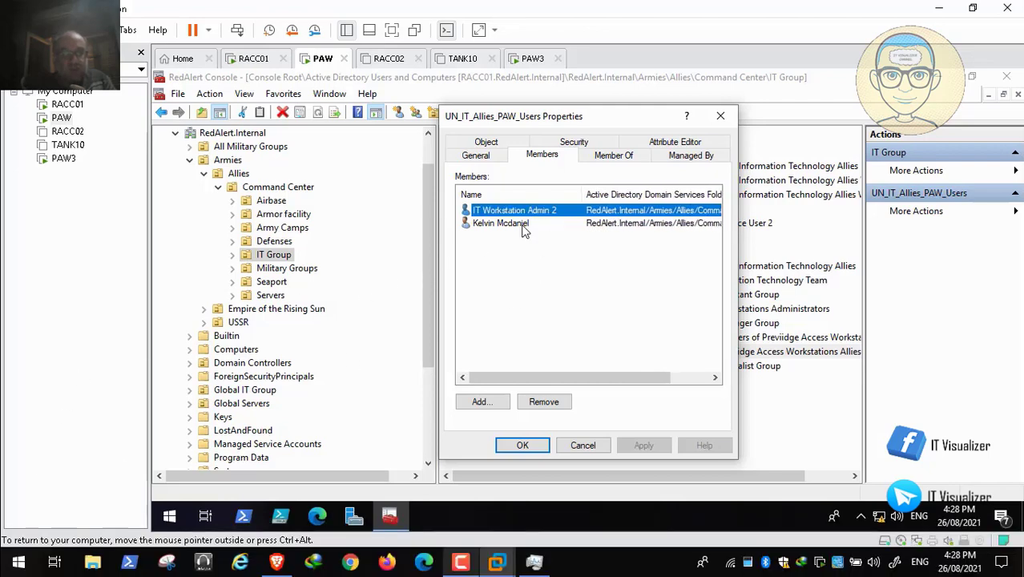
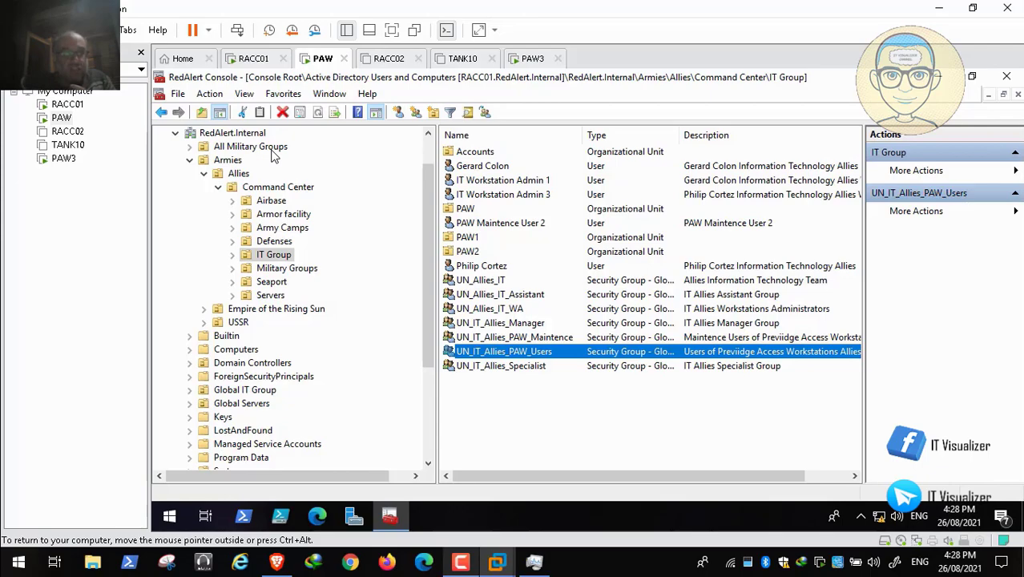
# - Switch to the Red Alert Structure slide in PowerPoint, examine the Domain Admin group and the Allies PAW folder, and return to the RedAlert Console
pyautogui.doubleClick(292, 214)
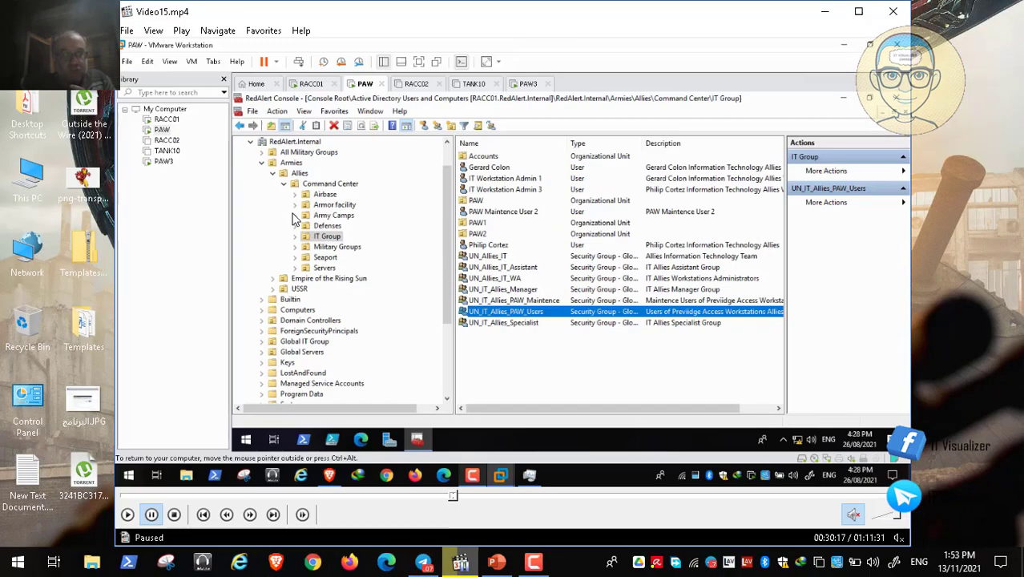
pyautogui.click(497, 564)
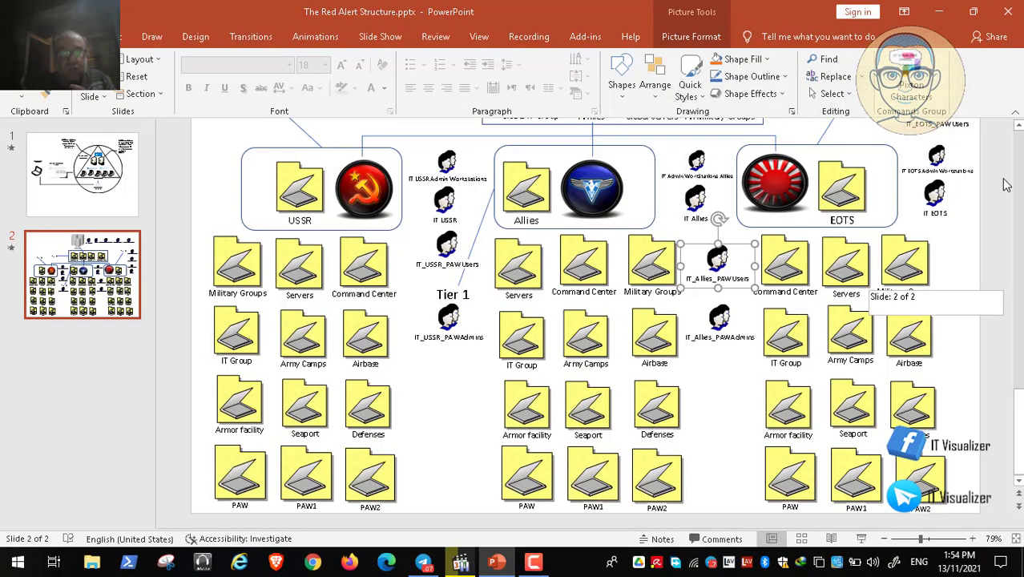
pyautogui.scroll(5, 1020, 162)
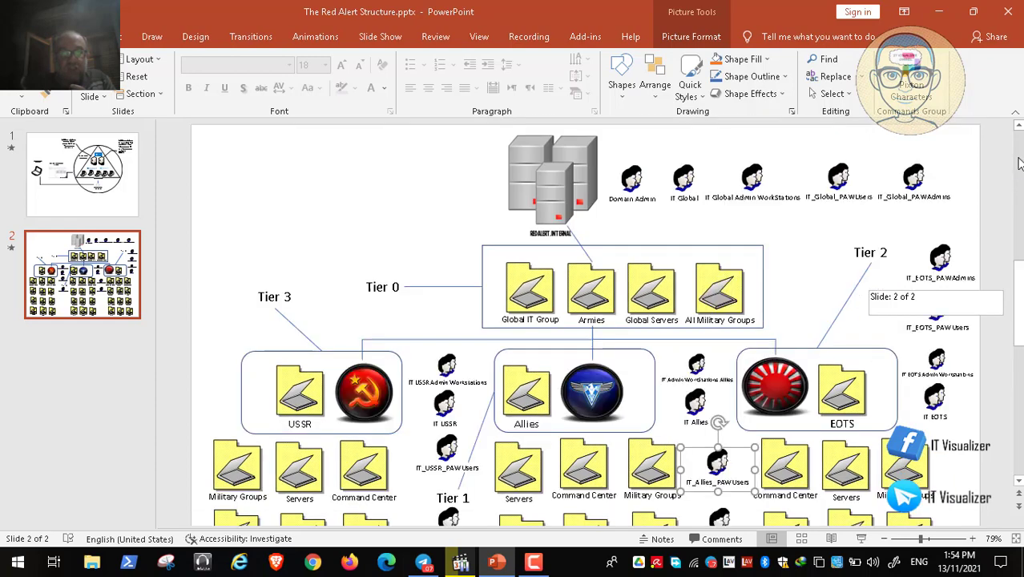
pyautogui.click(637, 184)
pyautogui.scroll(-3, 1017, 440)
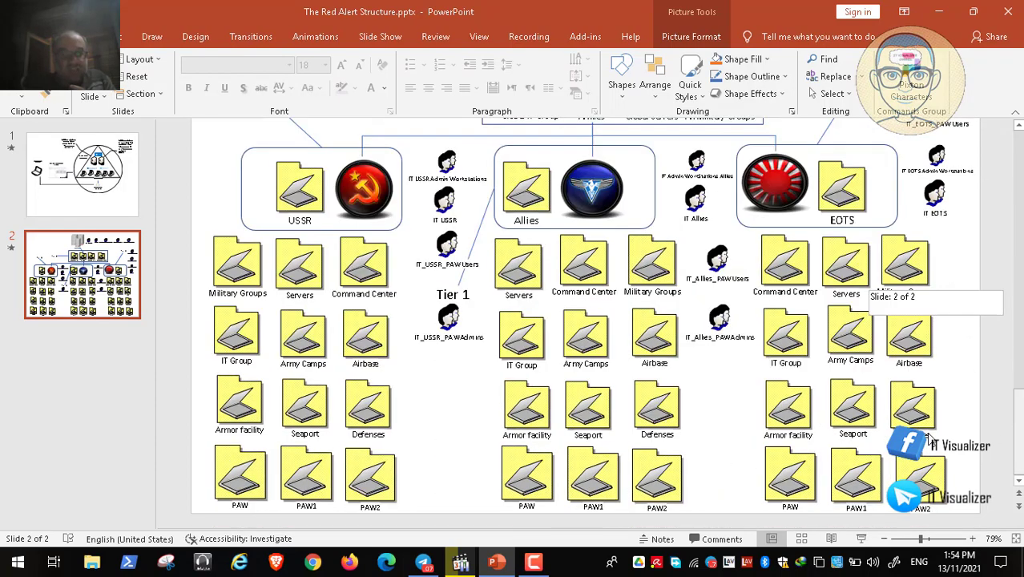
pyautogui.click(525, 475)
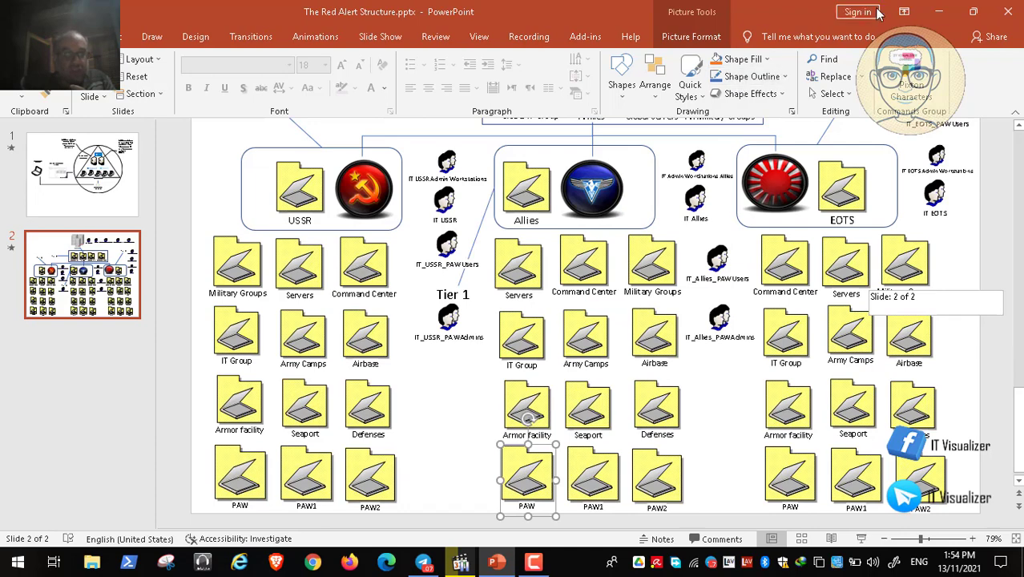
pyautogui.click(938, 12)
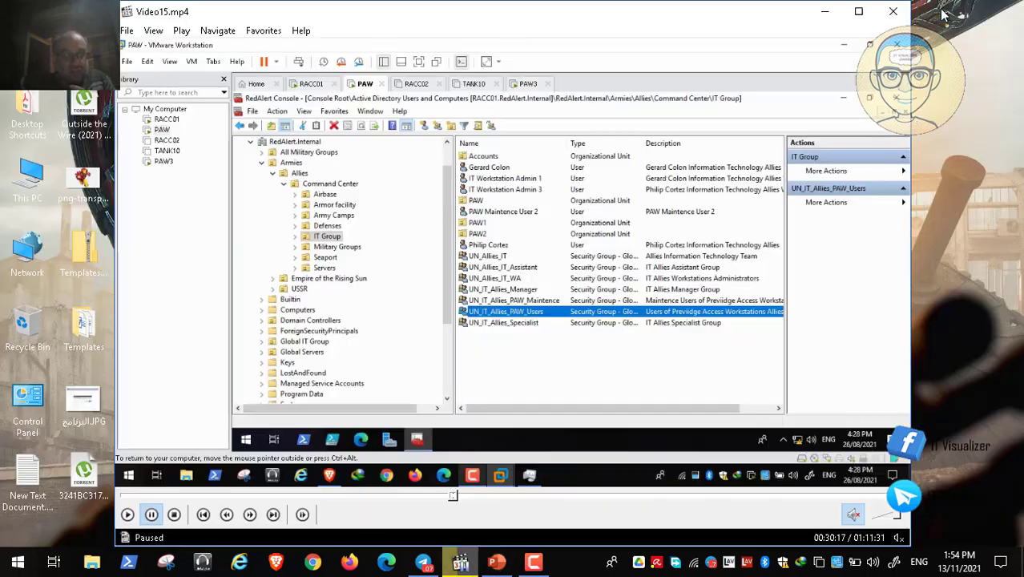
pyautogui.doubleClick(404, 268)
pyautogui.click(15, 545)
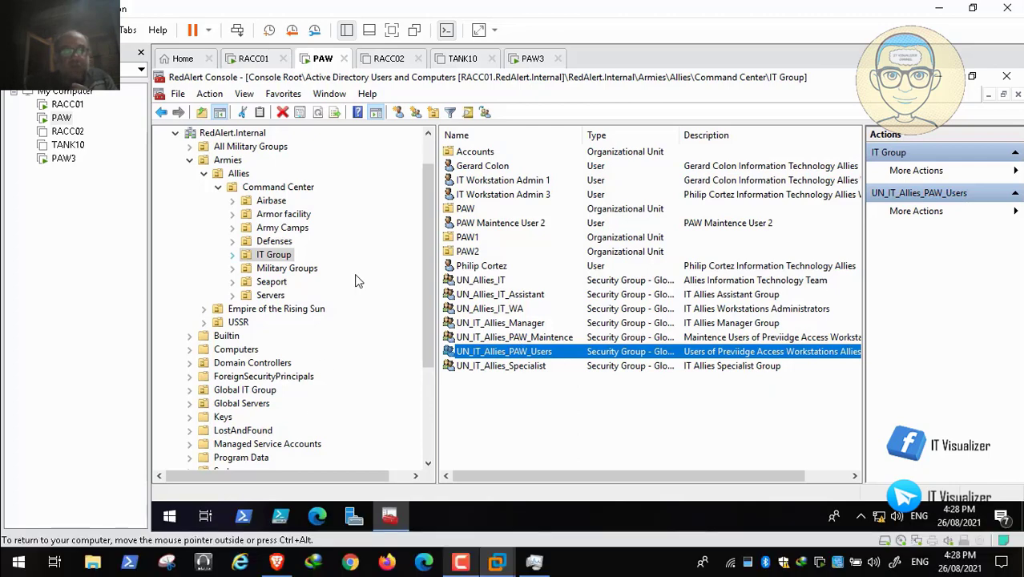
# - Expand the Allies IT Group in the console tree and view the users in its Accounts organizational unit
pyautogui.click(358, 281)
pyautogui.press('Right')
pyautogui.press('Down')
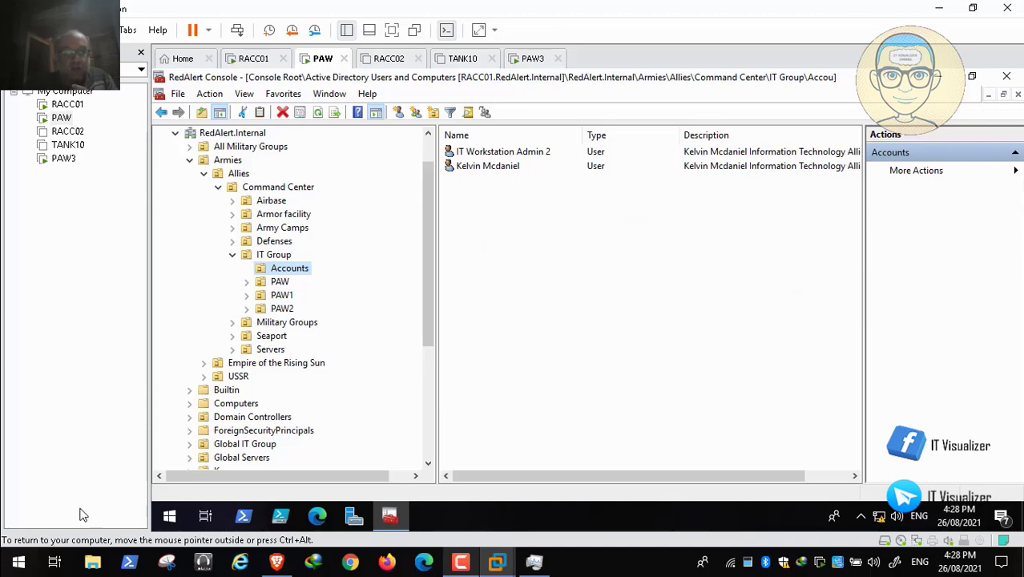
pyautogui.moveTo(6, 565)
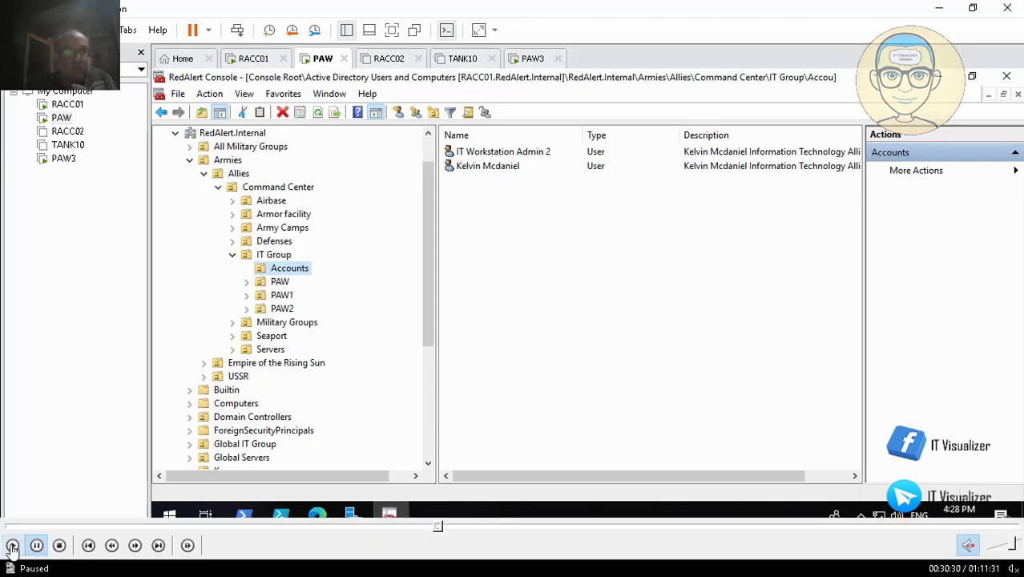
pyautogui.click(12, 549)
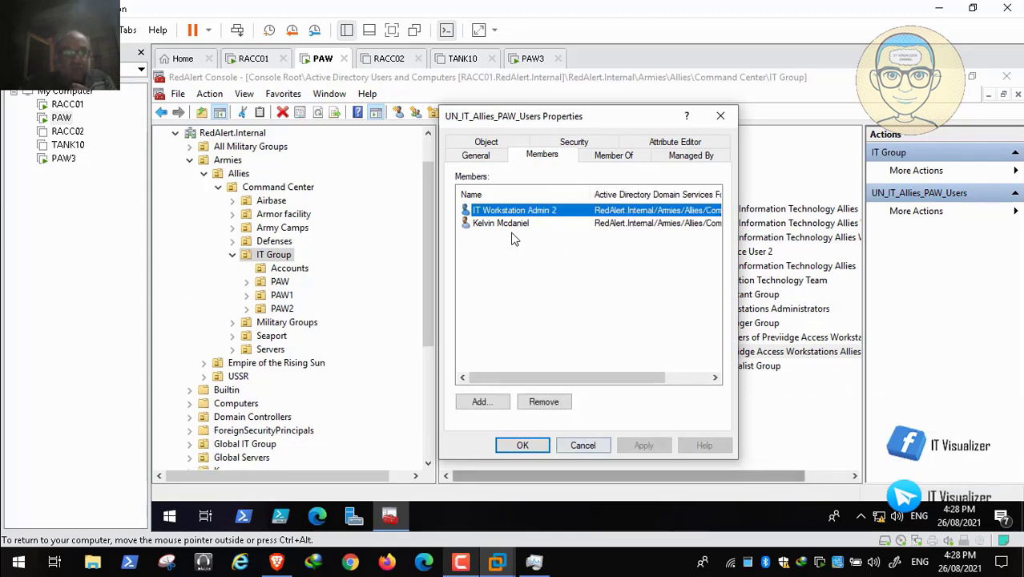
# - Close the UN_IT_Allies_PAW_Users member list and view the general properties of IT Workstation Admin 2 in the Accounts organizational unit
pyautogui.click(583, 445)
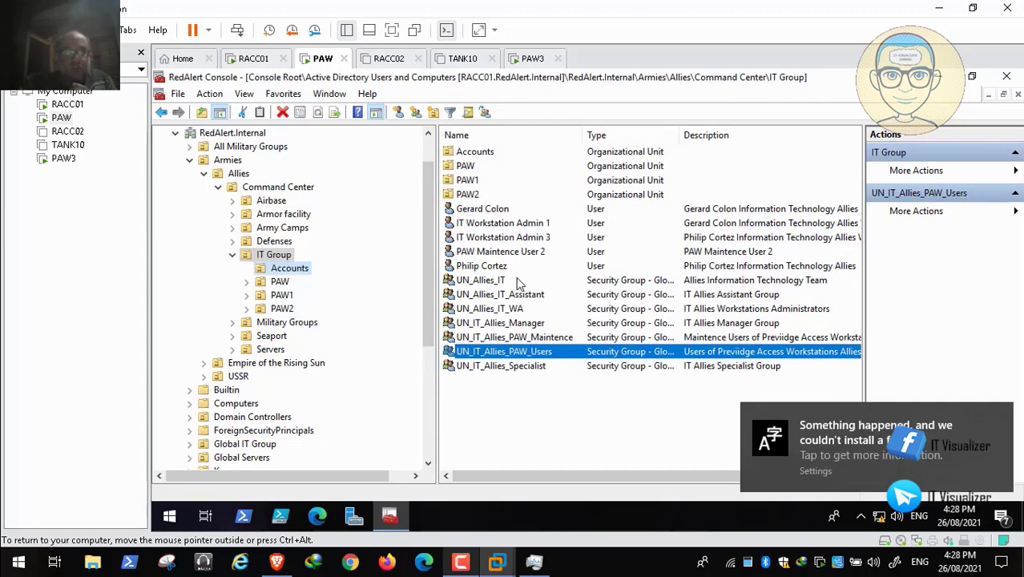
pyautogui.click(512, 151)
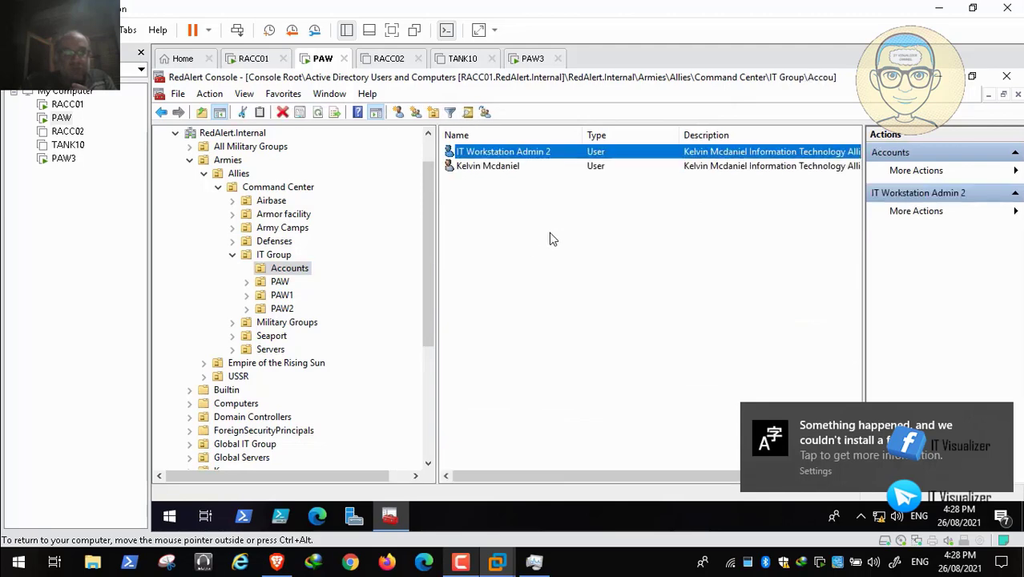
pyautogui.doubleClick(521, 152)
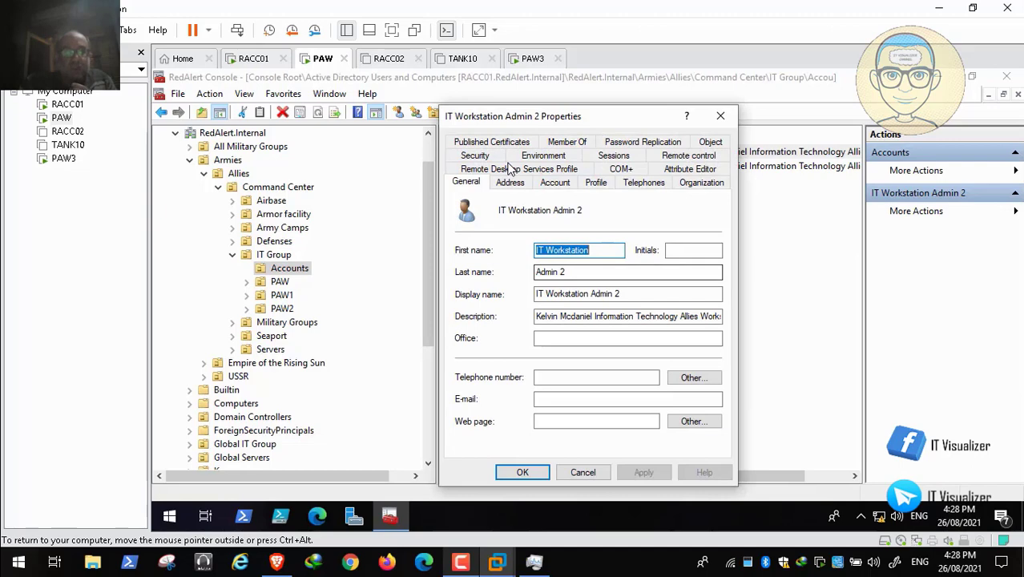
pyautogui.press('Escape')
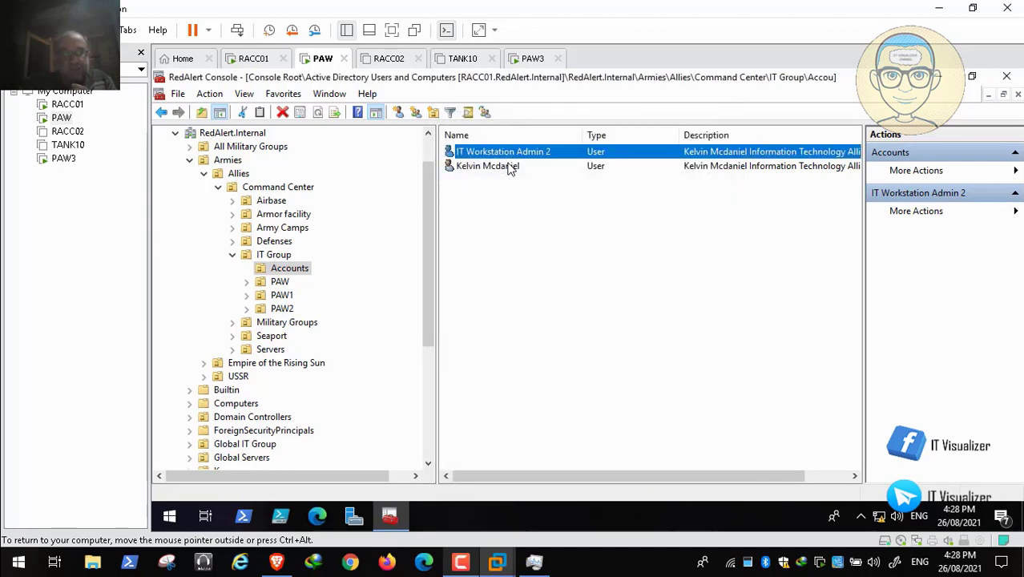
# - Reset the password of IT Workstation Admin 2, entering and confirming the new password without requiring a change at next logon
pyautogui.rightClick(496, 153)
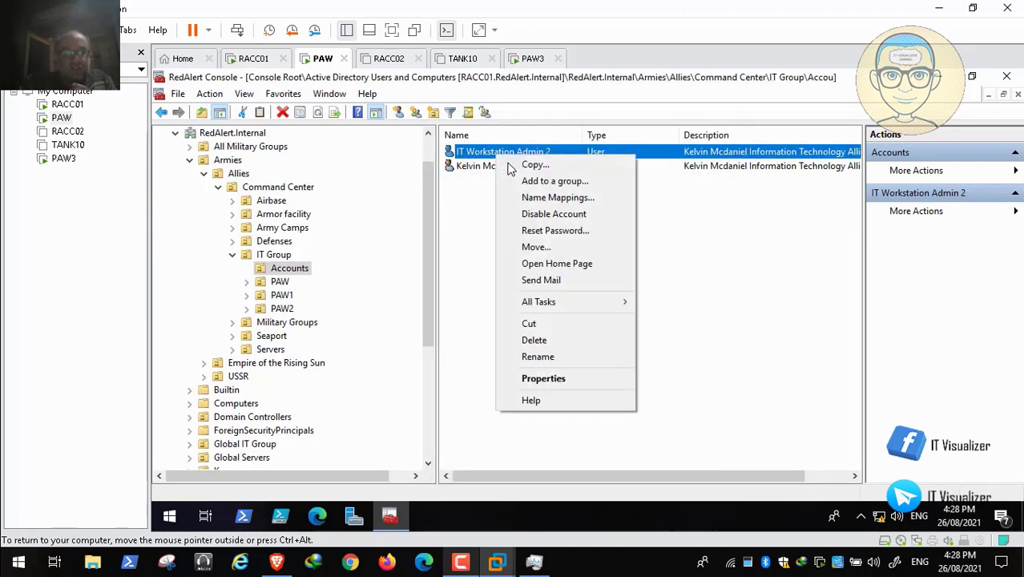
pyautogui.click(555, 230)
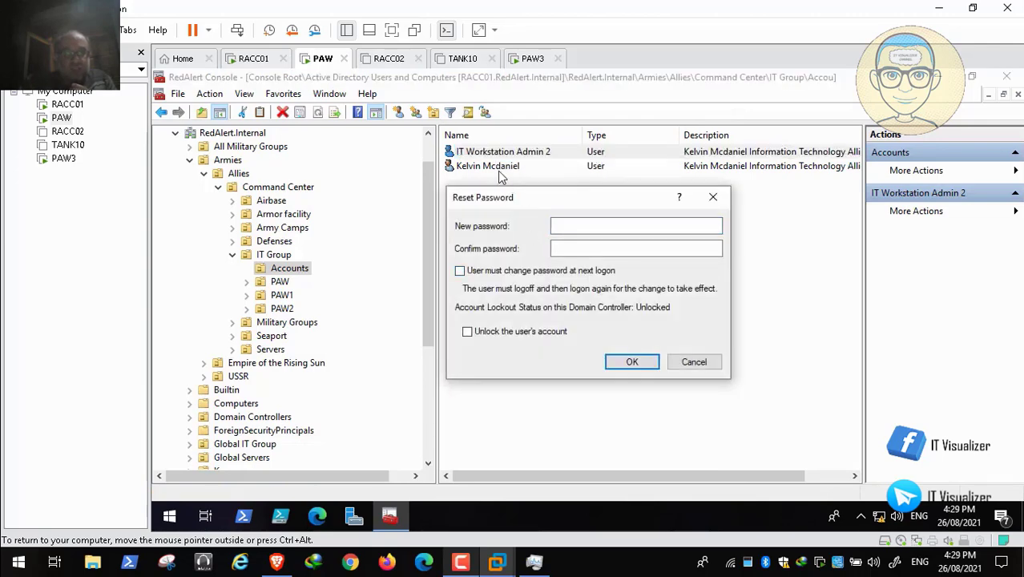
pyautogui.write('P••••')
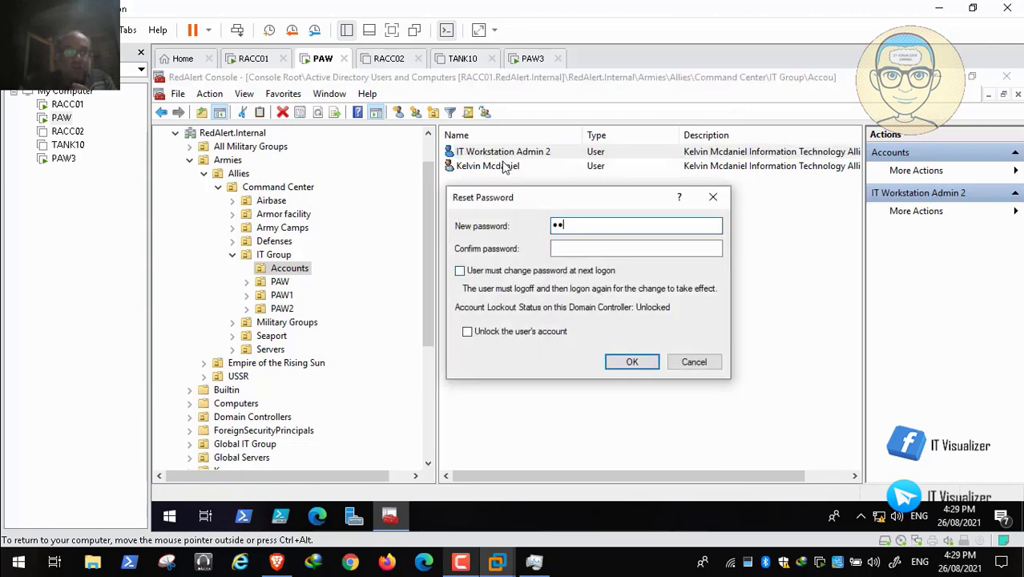
pyautogui.write('•••')
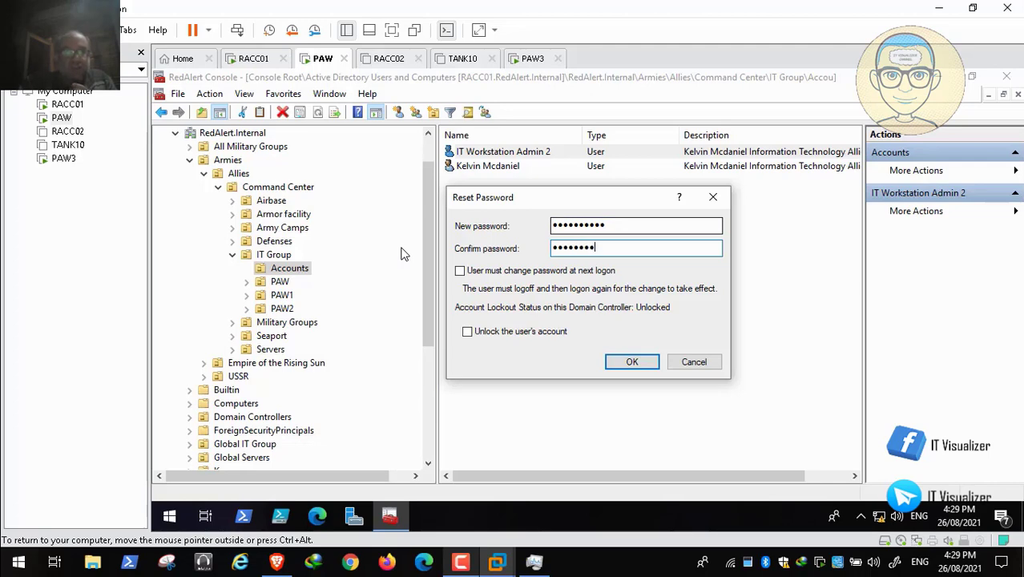
pyautogui.press('Return')
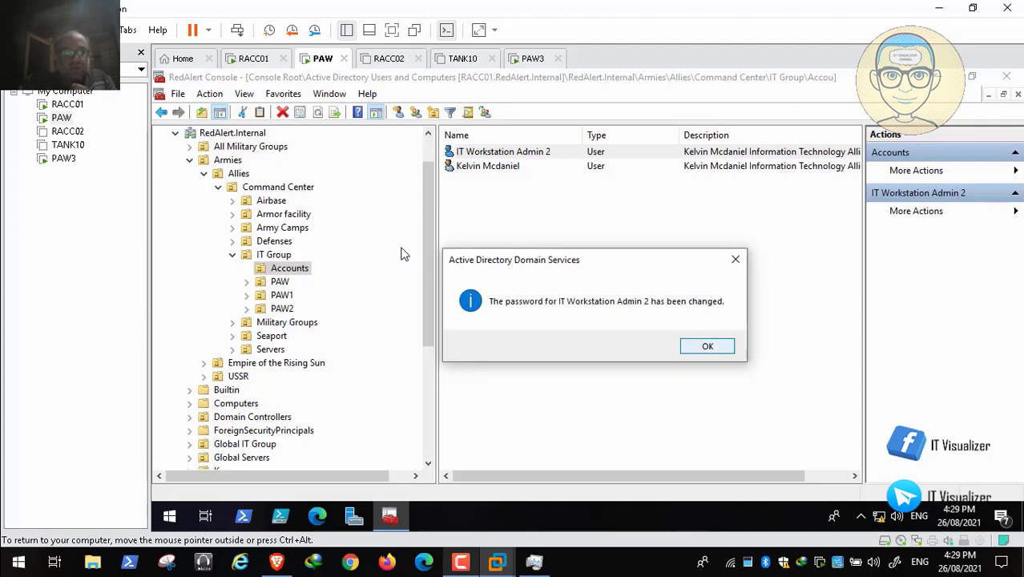
pyautogui.press('Return')
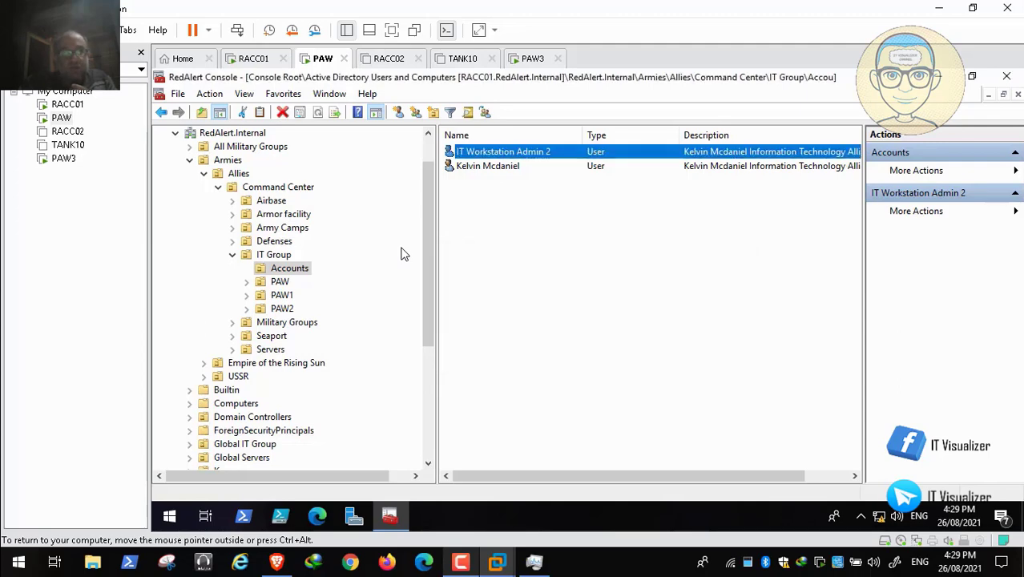
# - Review the profile settings of IT Workstation Admin 2, including its logon script
pyautogui.doubleClick(484, 152)
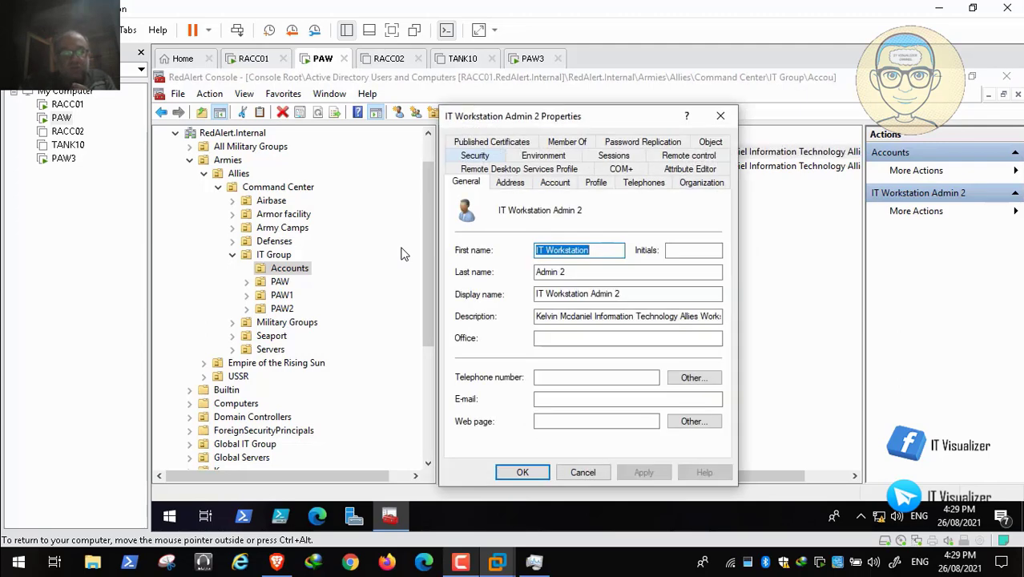
pyautogui.click(597, 182)
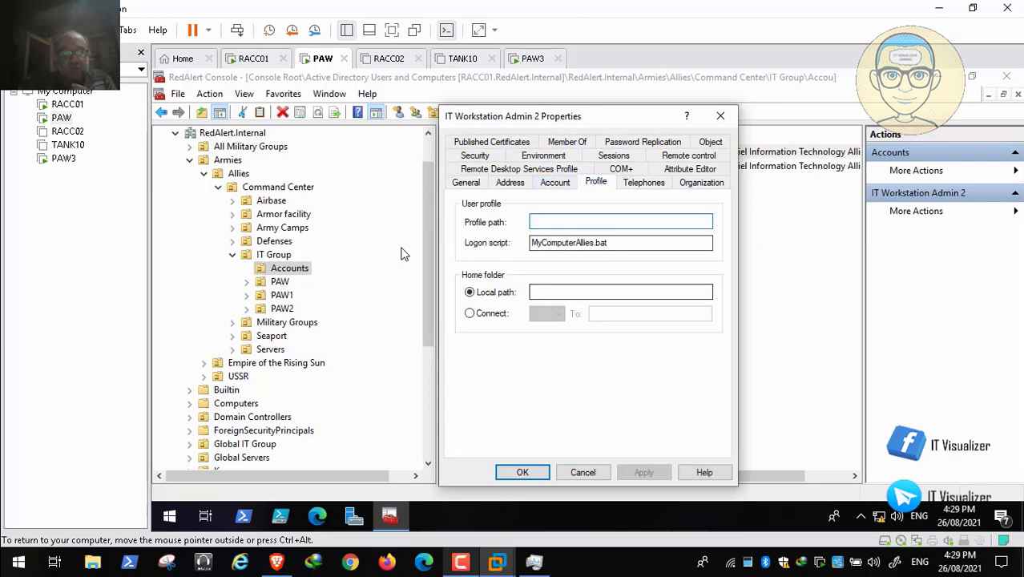
pyautogui.click(522, 472)
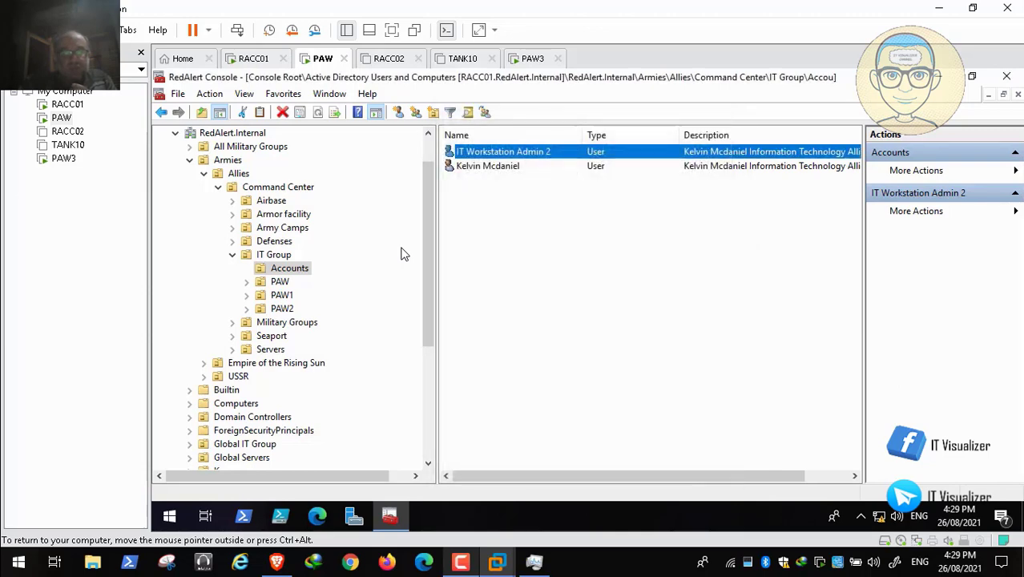
# - Review the profile and logon account settings of the other user in the Accounts organizational unit
pyautogui.doubleClick(487, 166)
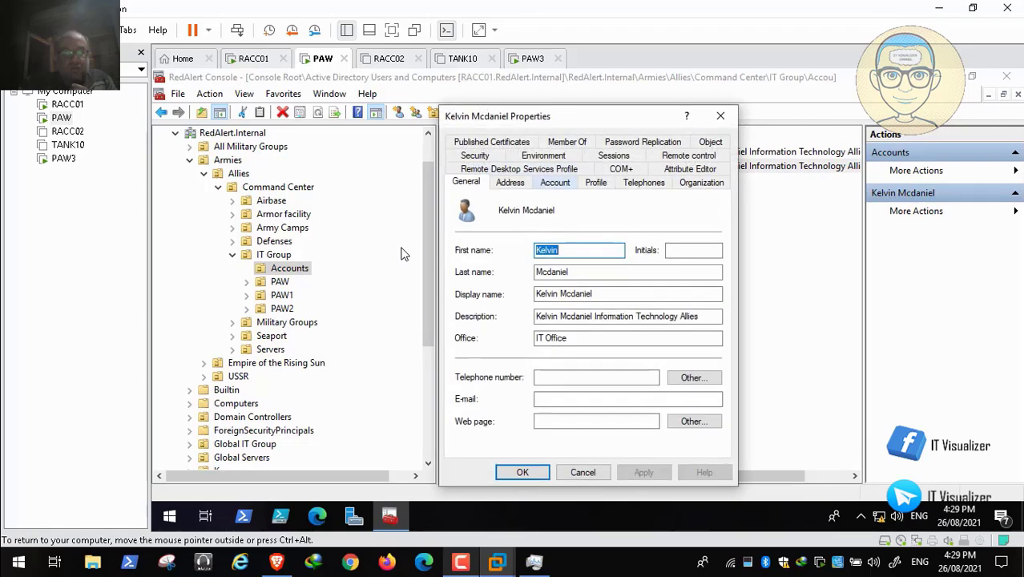
pyautogui.click(595, 182)
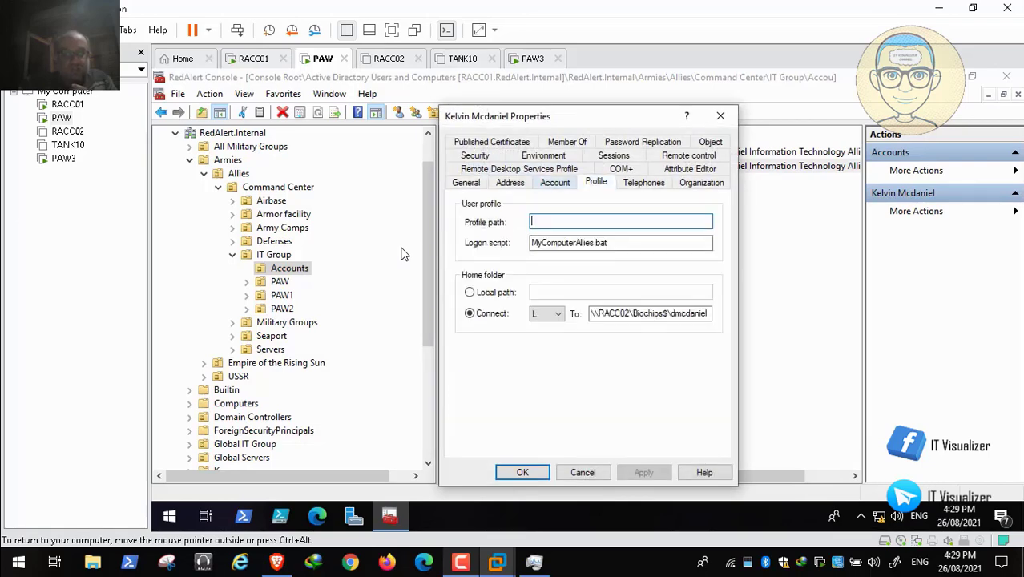
pyautogui.click(554, 182)
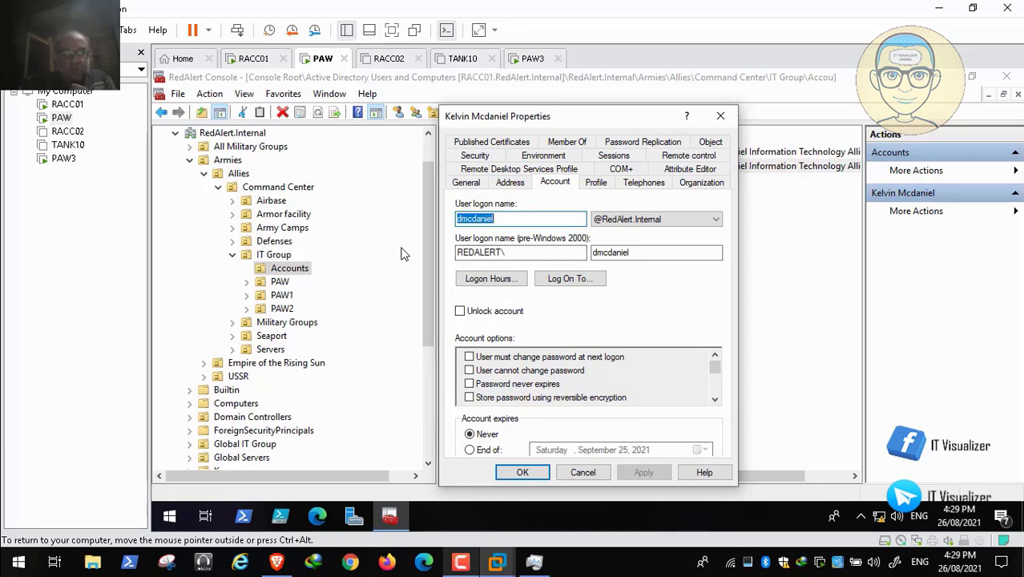
pyautogui.press('Escape')
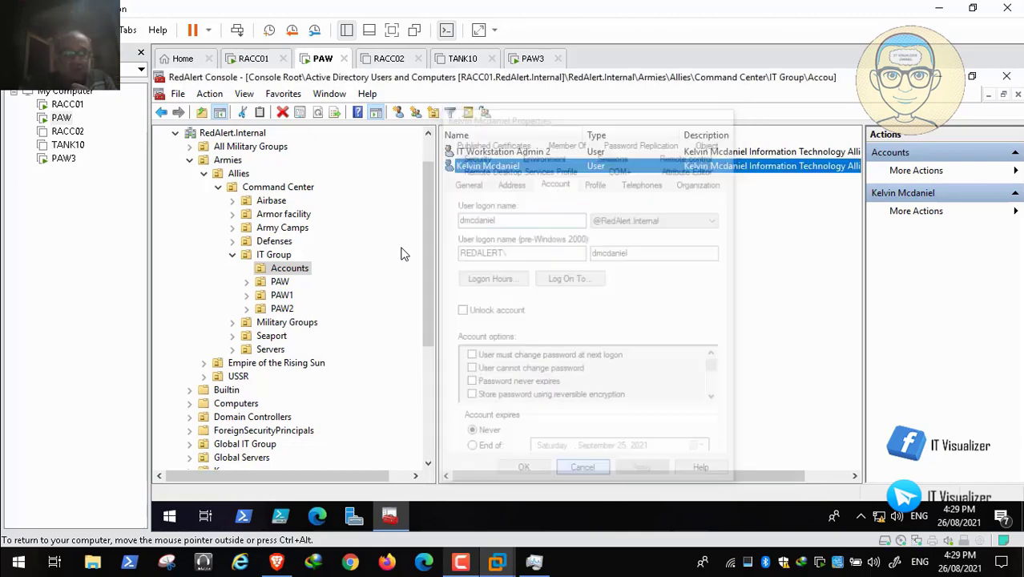
# - Reset the other Accounts user's password, entering and confirming the new password with the requirement to change it at next logon turned off
pyautogui.rightClick(480, 164)
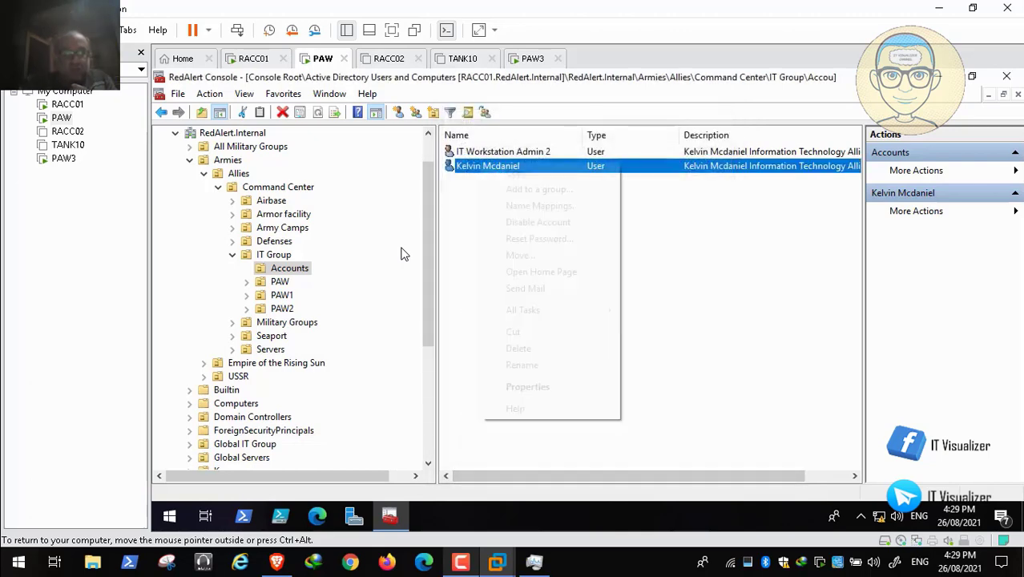
pyautogui.click(539, 238)
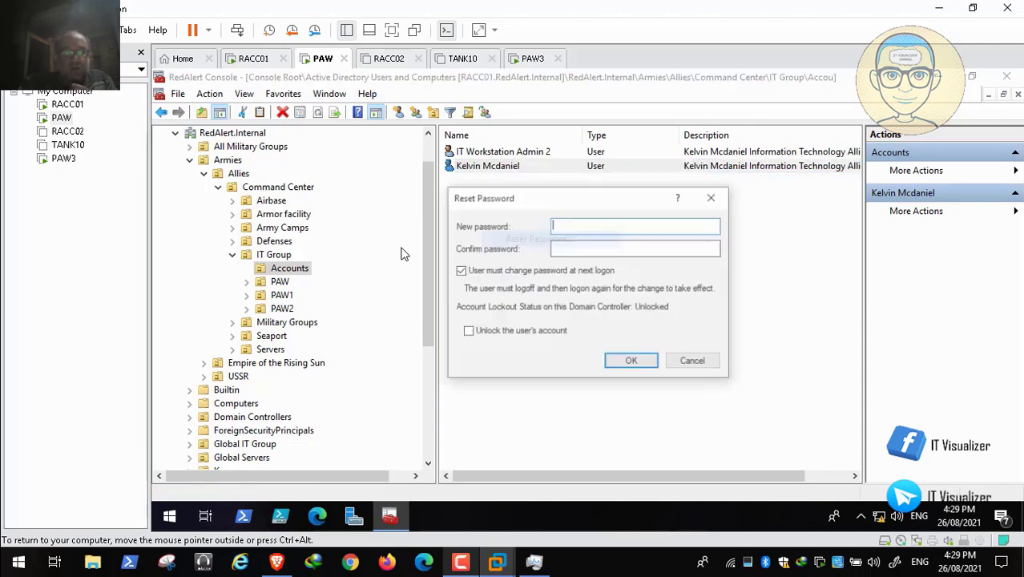
pyautogui.click(460, 270)
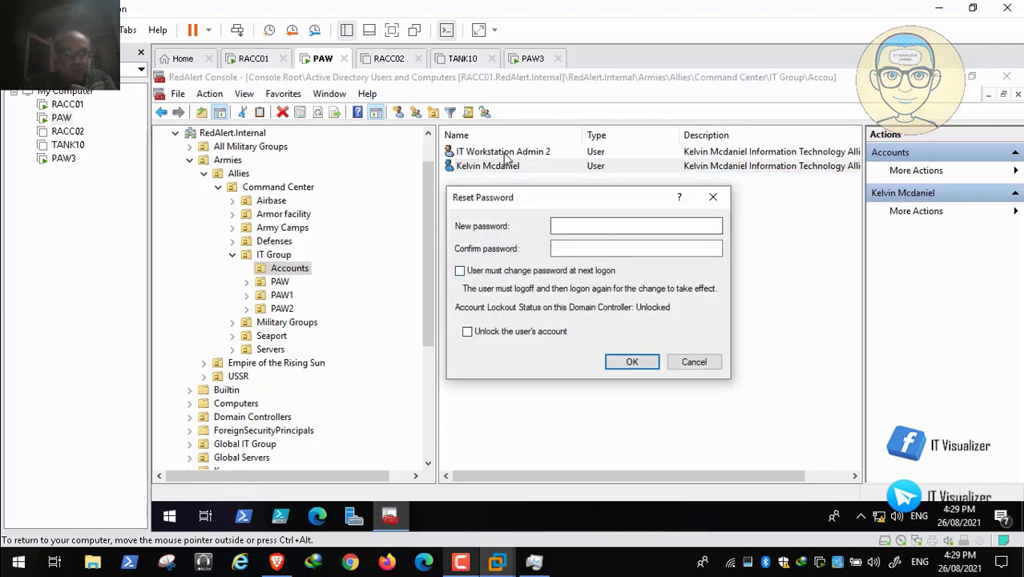
pyautogui.click(636, 226)
pyautogui.write('•••••••••')
pyautogui.press('Tab')
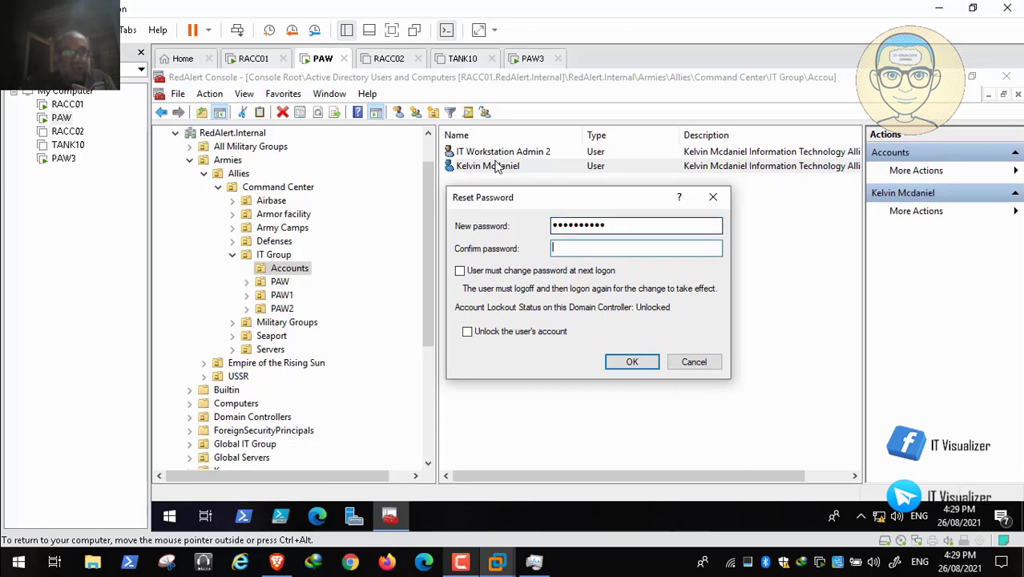
pyautogui.write('••••••')
pyautogui.press('Return')
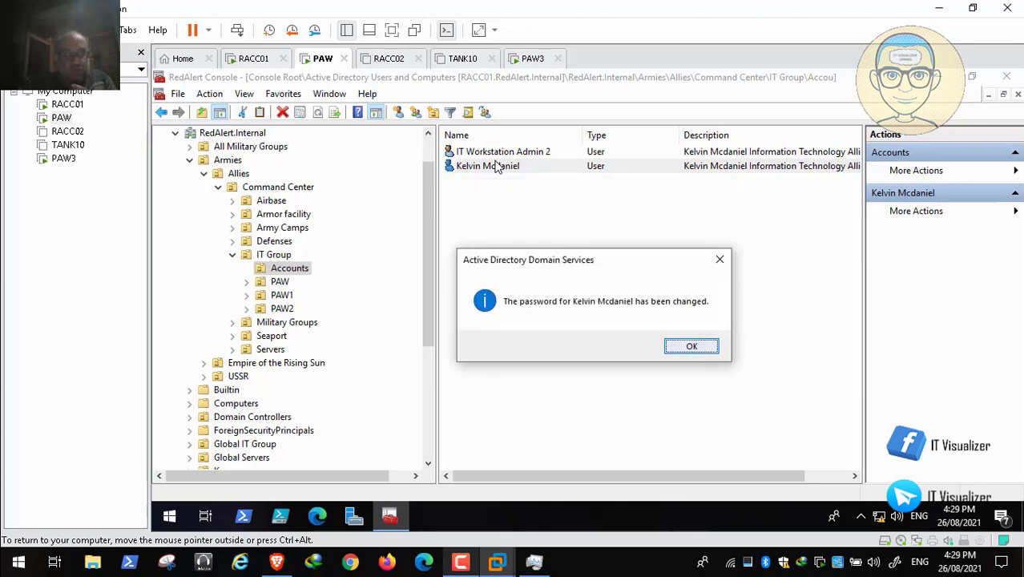
pyautogui.press('Return')
# - Switch to the Brave browser and read the Test 1 section of the article Implementing Privileged Access Workstation - part 2
pyautogui.hotkey('ctrl', 'alt')
pyautogui.hotkey('alt', 'Tab')
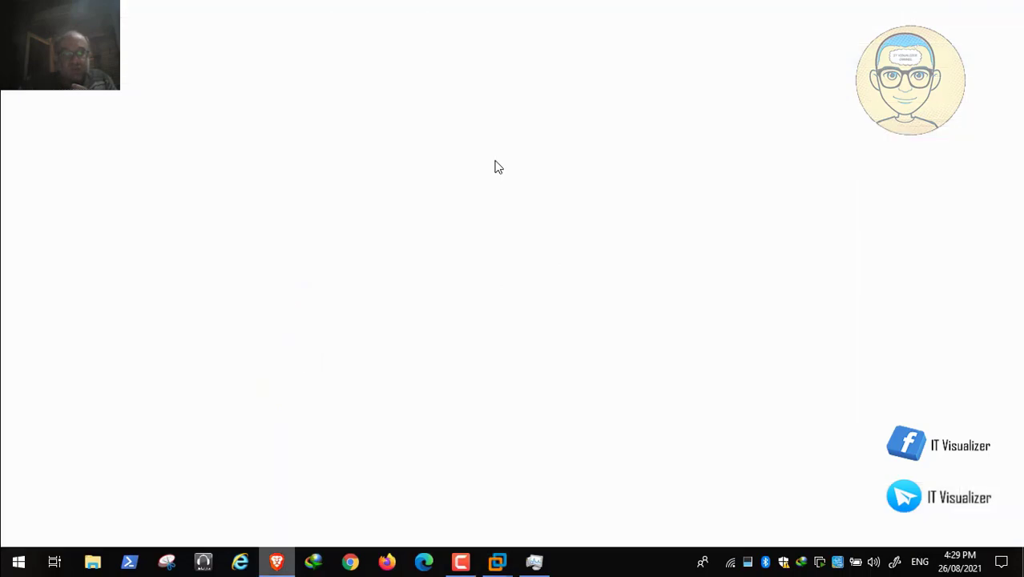
pyautogui.scroll(-1, 495, 161)
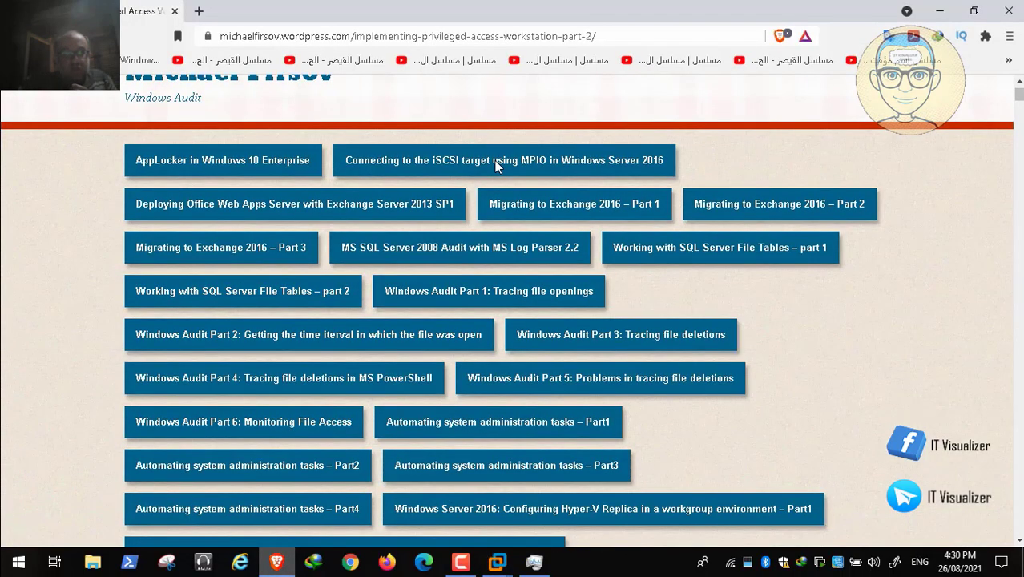
pyautogui.scroll(-6, 495, 164)
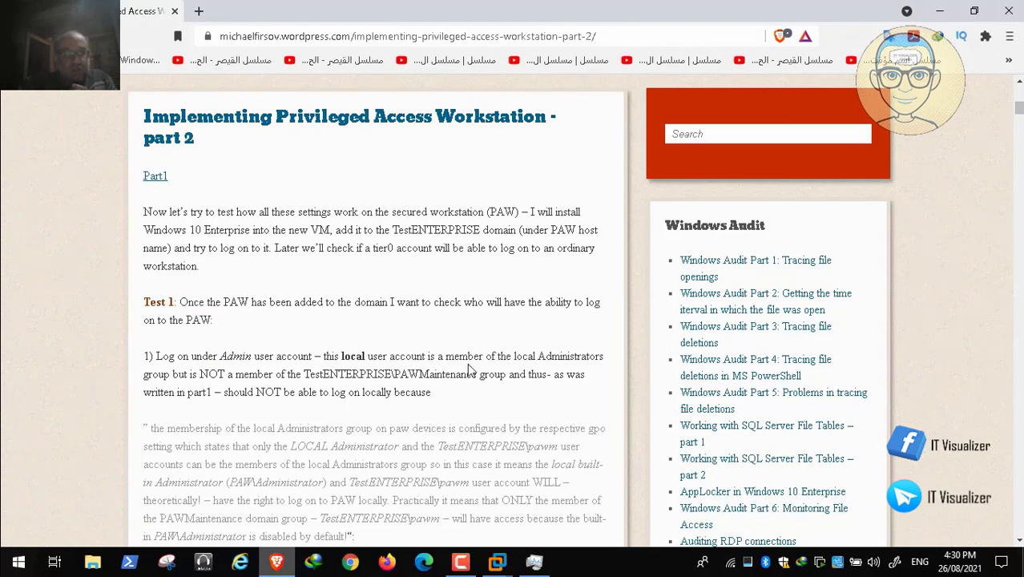
# - Return to VMware Workstation, unlock the PAW3 virtual machine and accept the Red Alert Zone logon notice
pyautogui.doubleClick(237, 356)
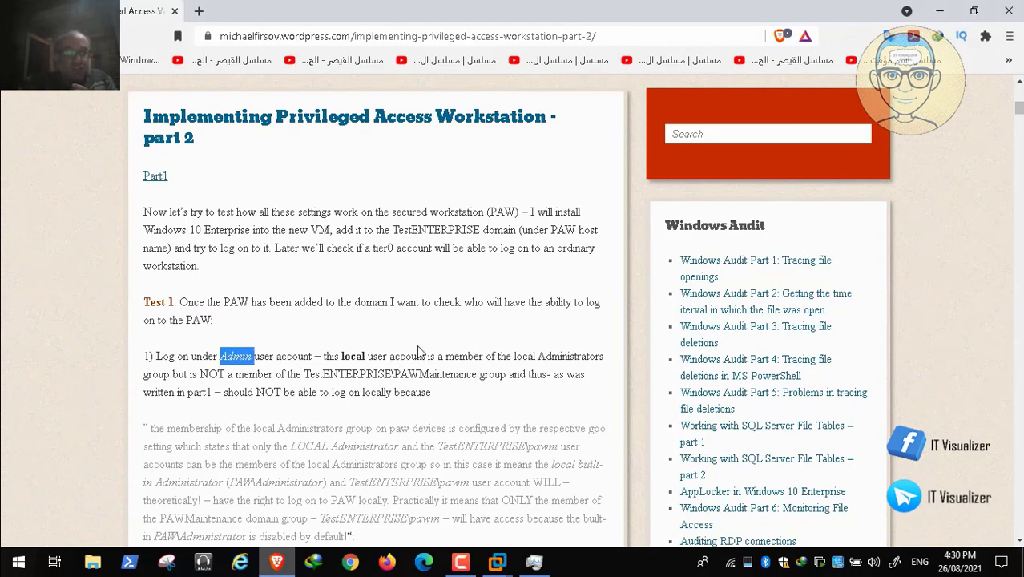
pyautogui.hotkey('alt', 'Tab')
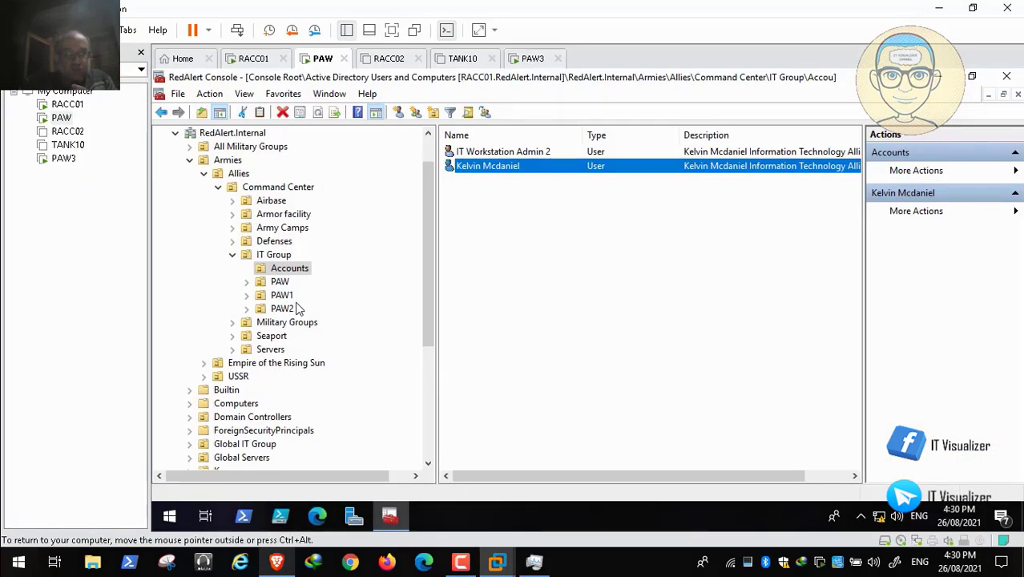
pyautogui.click(533, 59)
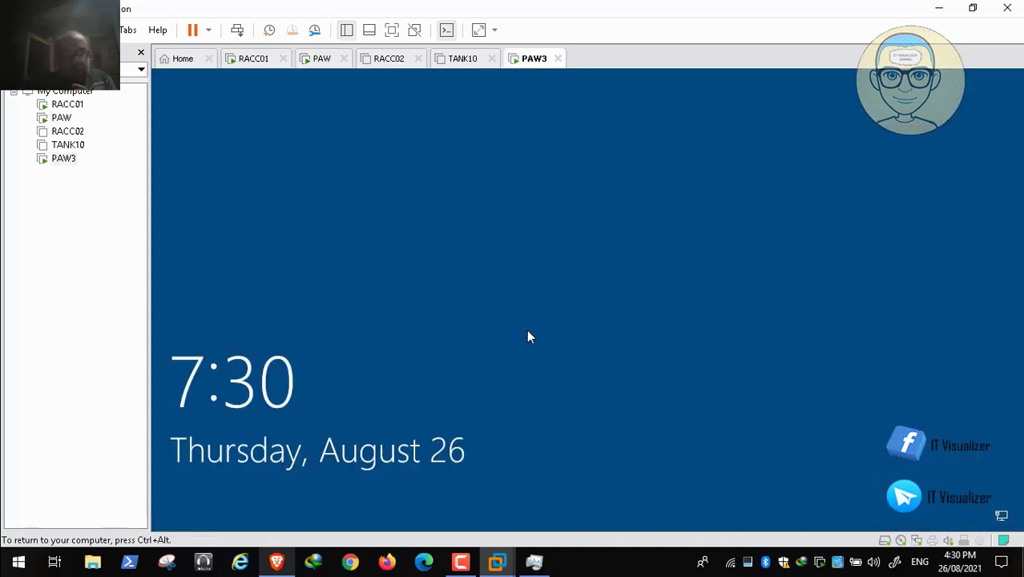
pyautogui.click(433, 214)
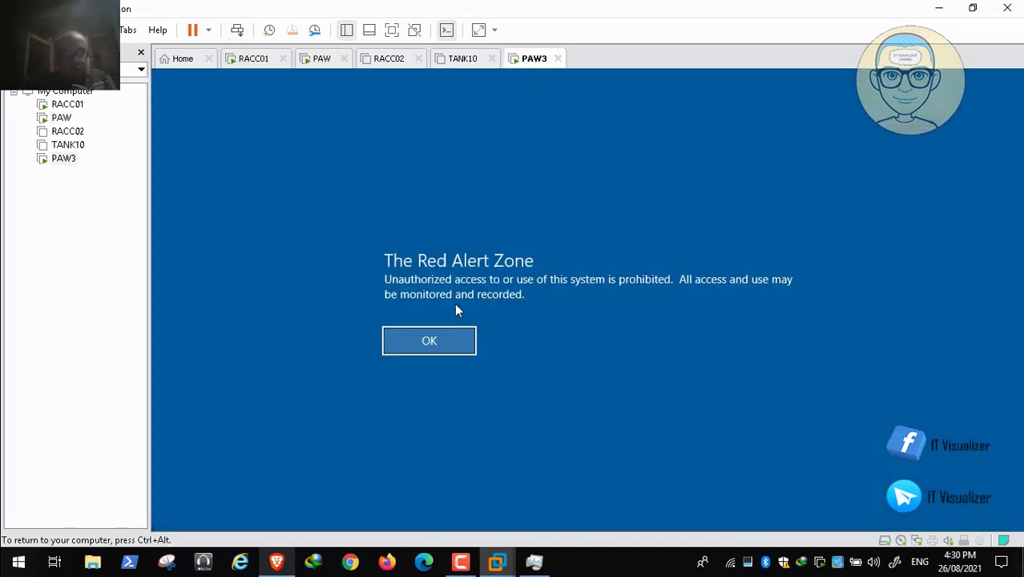
pyautogui.press('Return')
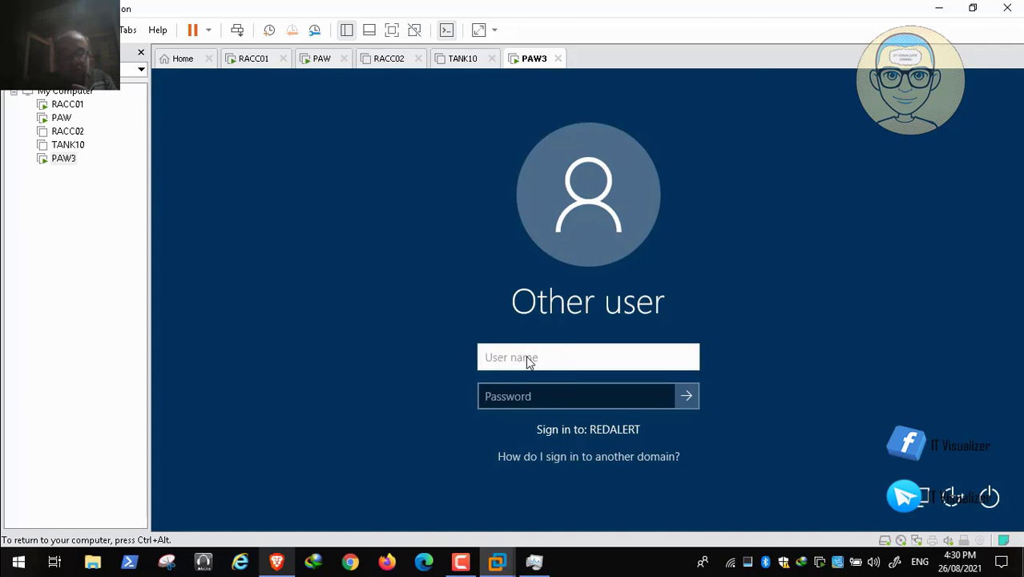
pyautogui.write('admin')
pyautogui.press('Tab')
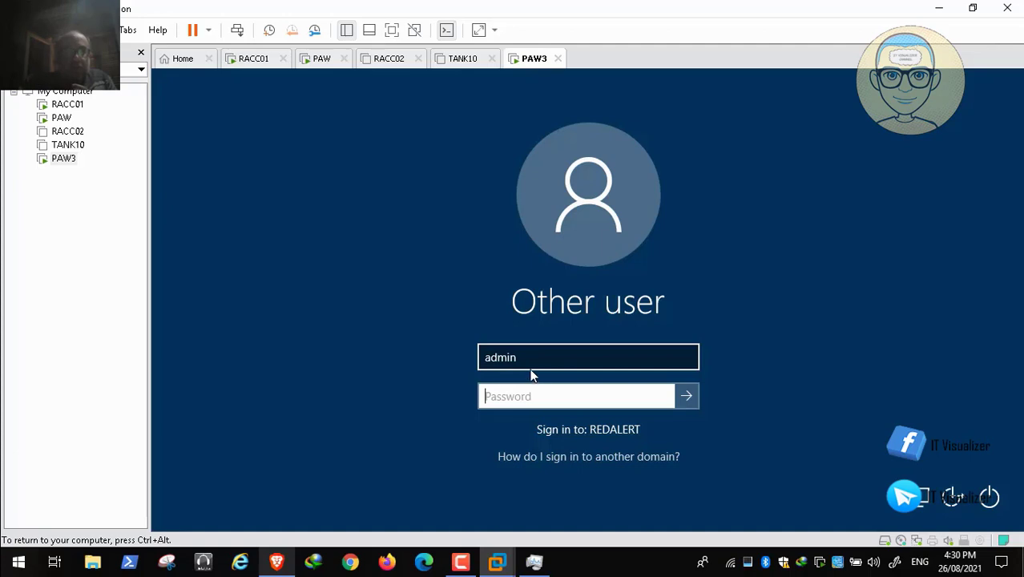
pyautogui.write('P••••')
pyautogui.press('BackSpace')
pyautogui.press('BackSpace')
pyautogui.press('BackSpace')
pyautogui.click(492, 357)
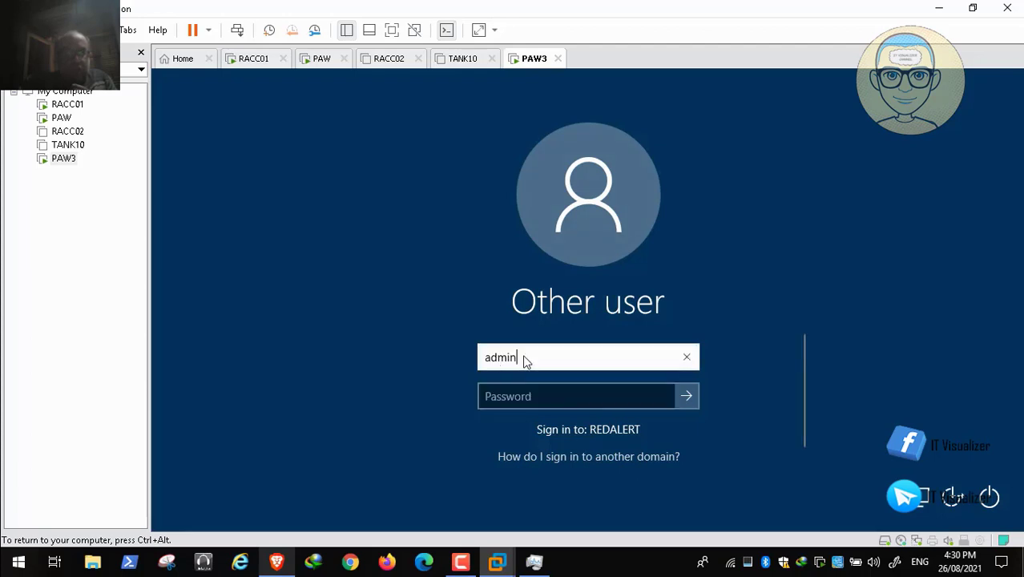
pyautogui.press('BackSpace')
pyautogui.press('BackSpace')
pyautogui.press('BackSpace')
pyautogui.press('BackSpace')
pyautogui.press('BackSpace')
# - Enter the local account's user name with the .\ prefix so that the sign-in targets PAW3
pyautogui.write('kraouf')
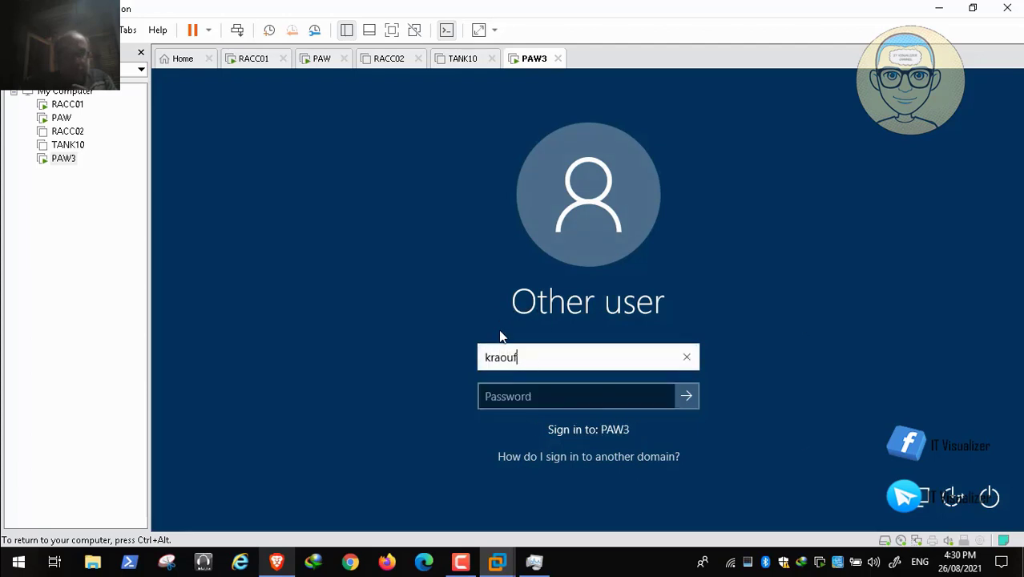
pyautogui.write('2')
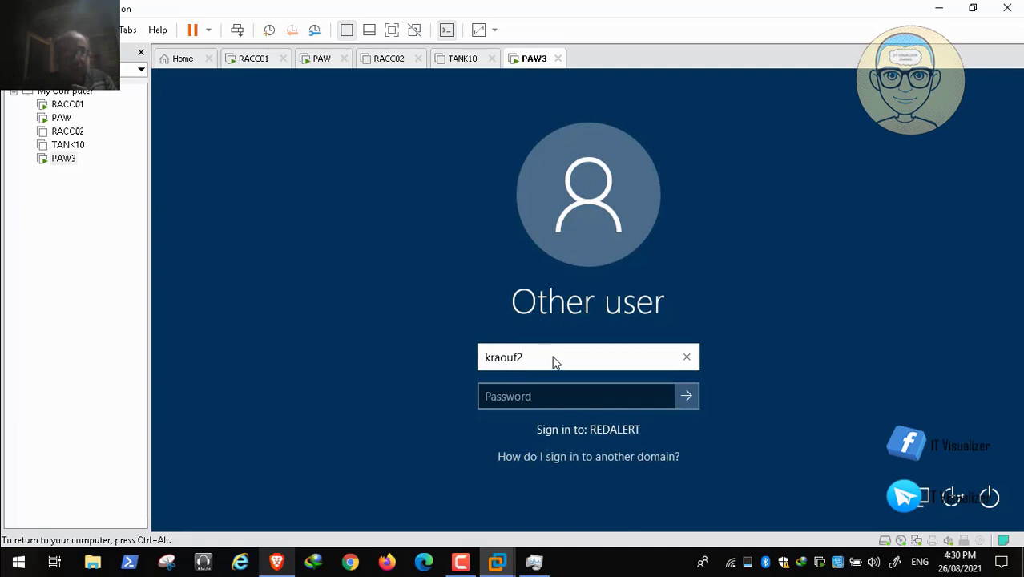
pyautogui.press('Tab')
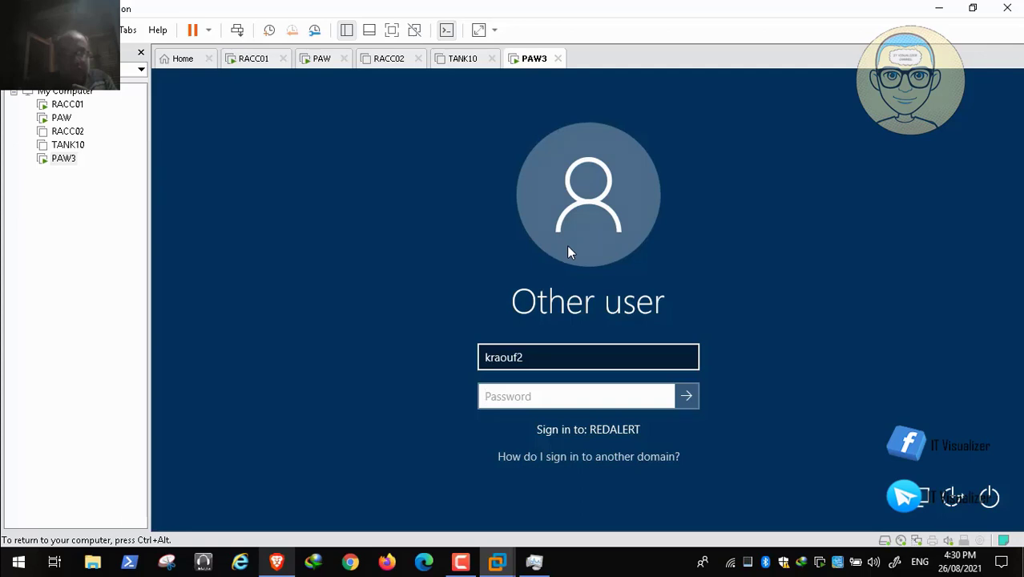
pyautogui.hotkey('shift', 'Tab')
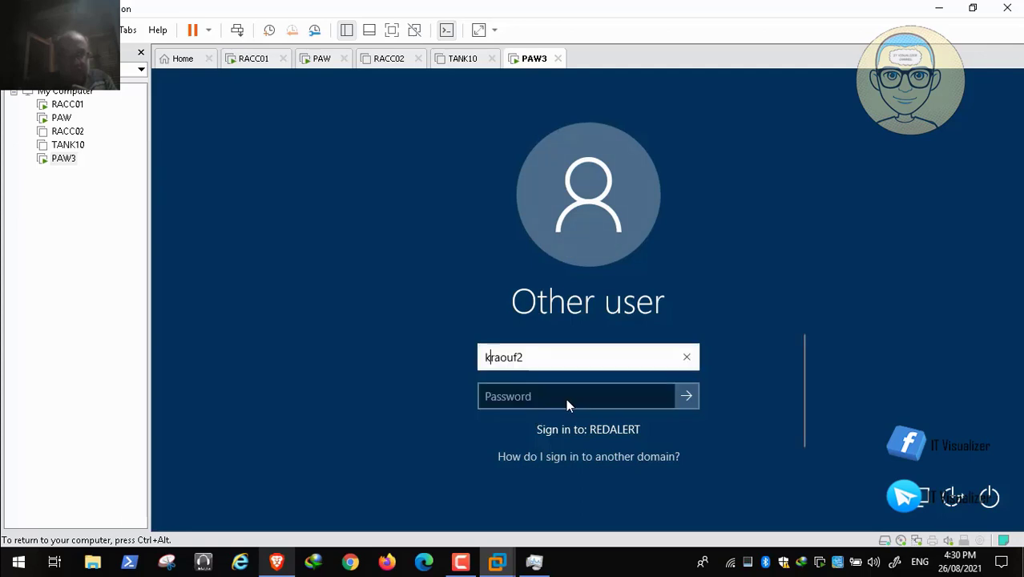
pyautogui.write('.\\')
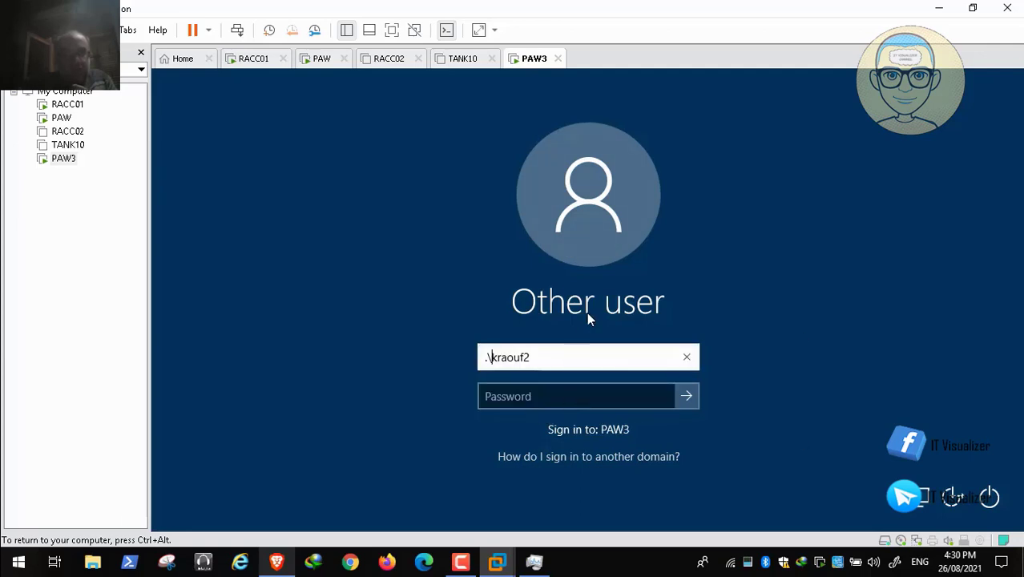
pyautogui.press('Tab')
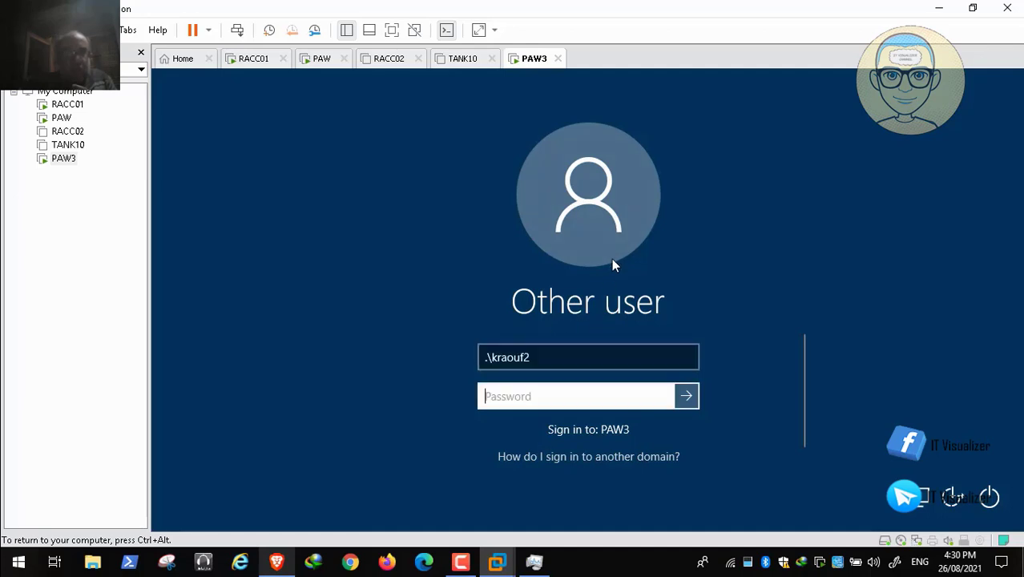
# - Try to sign in to PAW3 with the local account's password and dismiss the sign-in message
pyautogui.write('•••••')
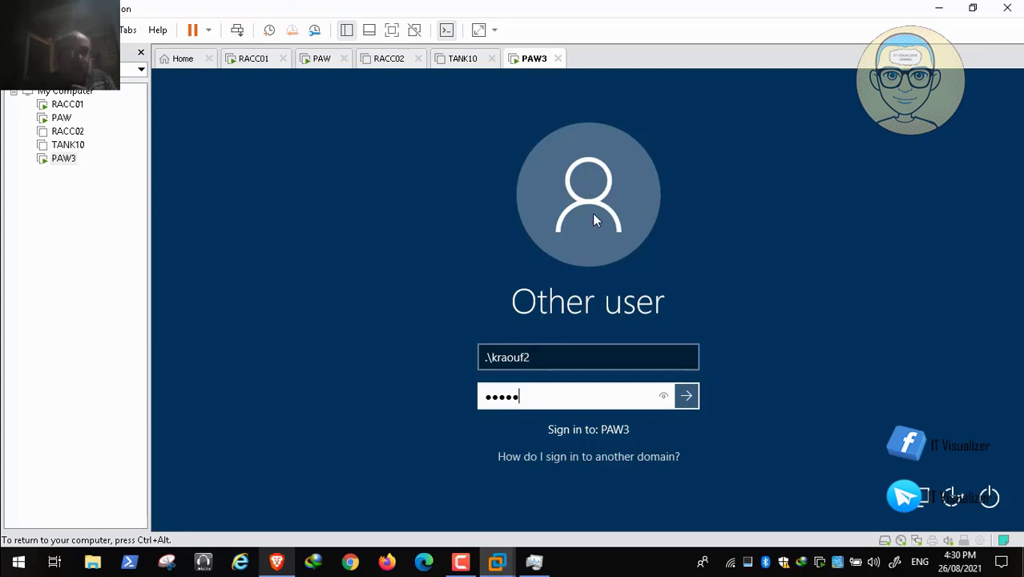
pyautogui.moveTo(4, 565)
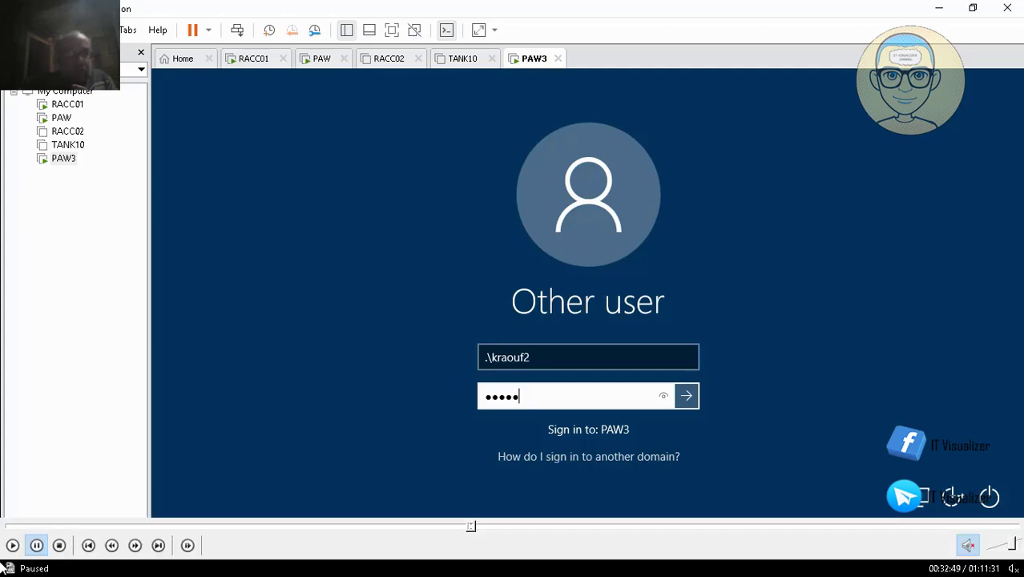
pyautogui.write('••••')
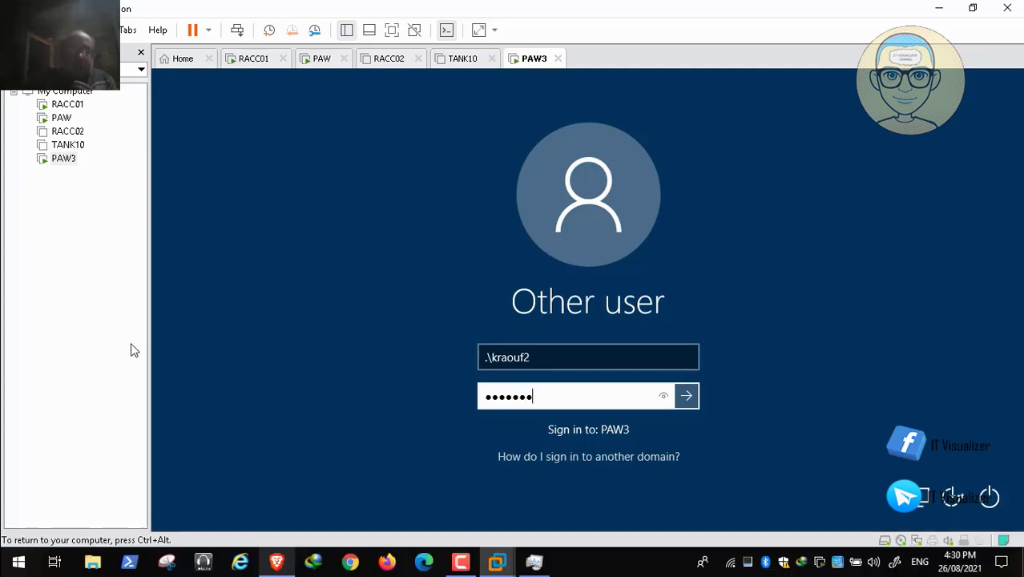
pyautogui.press('Return')
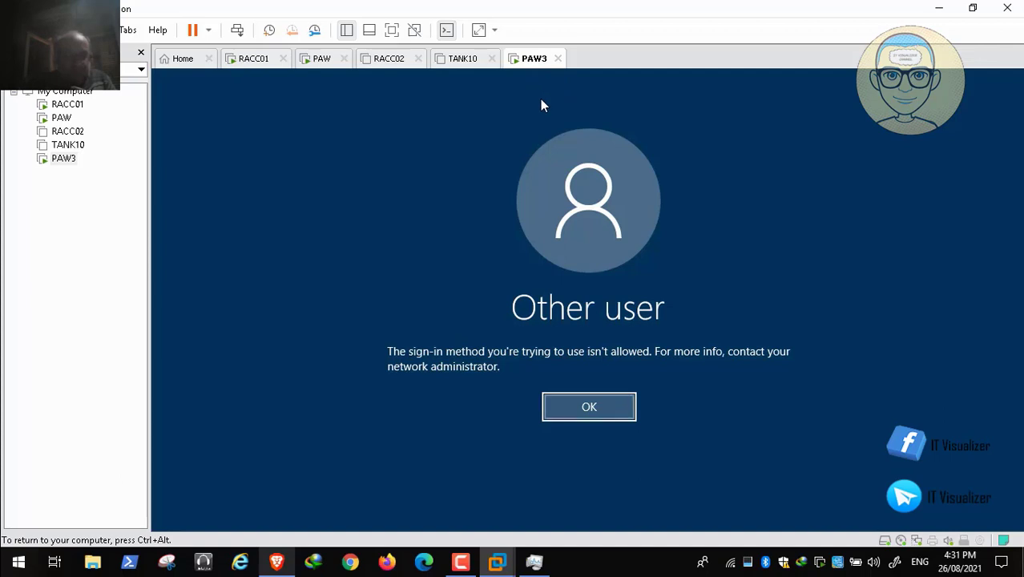
pyautogui.press('Return')
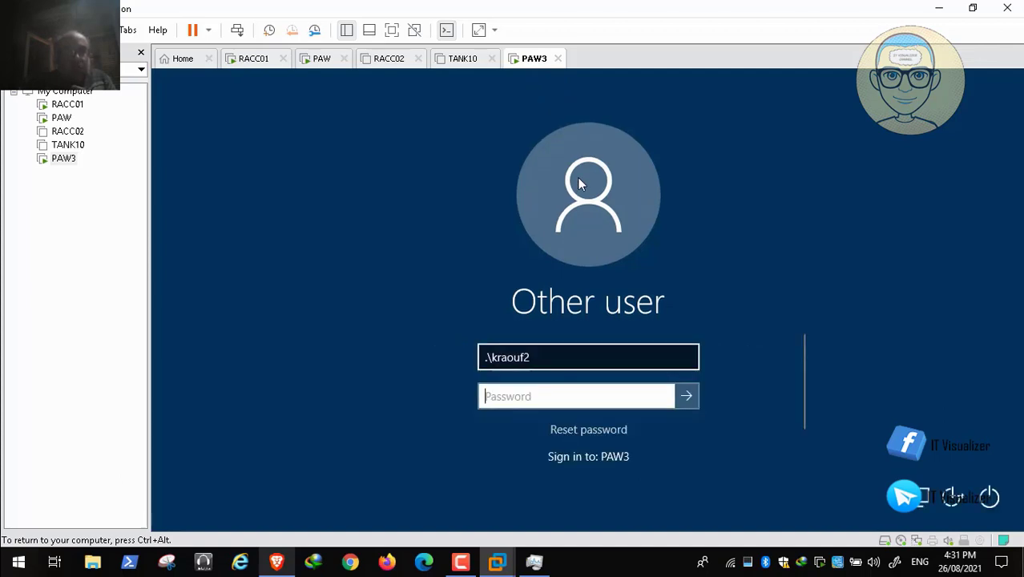
# - Clear the local account's user name from the PAW3 sign-in form
pyautogui.hotkey('shift', 'Tab')
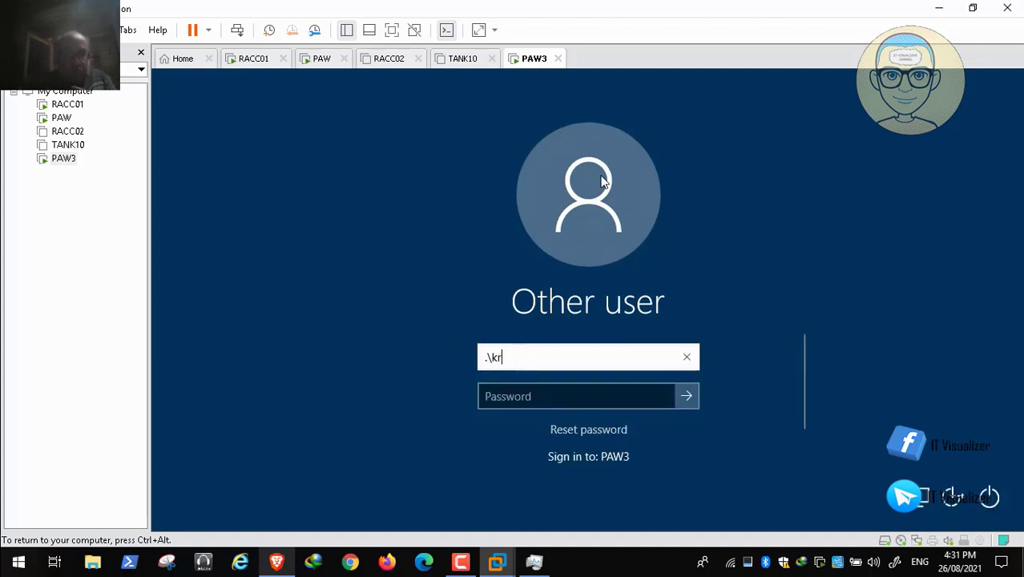
pyautogui.press('BackSpace')
pyautogui.press('BackSpace')
pyautogui.press('BackSpace')
pyautogui.press('BackSpace')
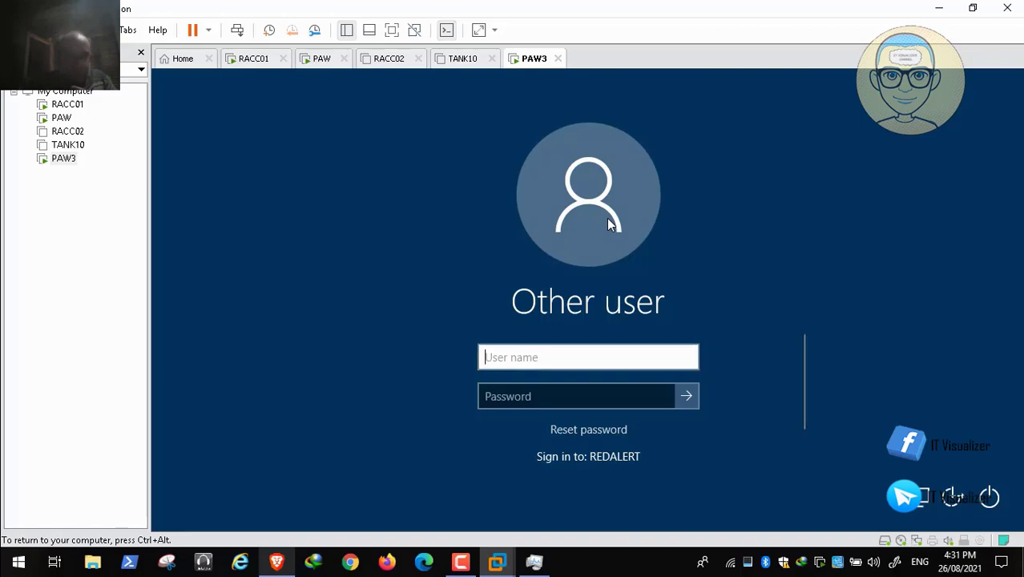
# - Switch to the Brave browser and review the article's Test 1 local Admin logon and Administrators group membership
pyautogui.hotkey('ctrl', 'alt')
pyautogui.hotkey('alt', 'Tab')
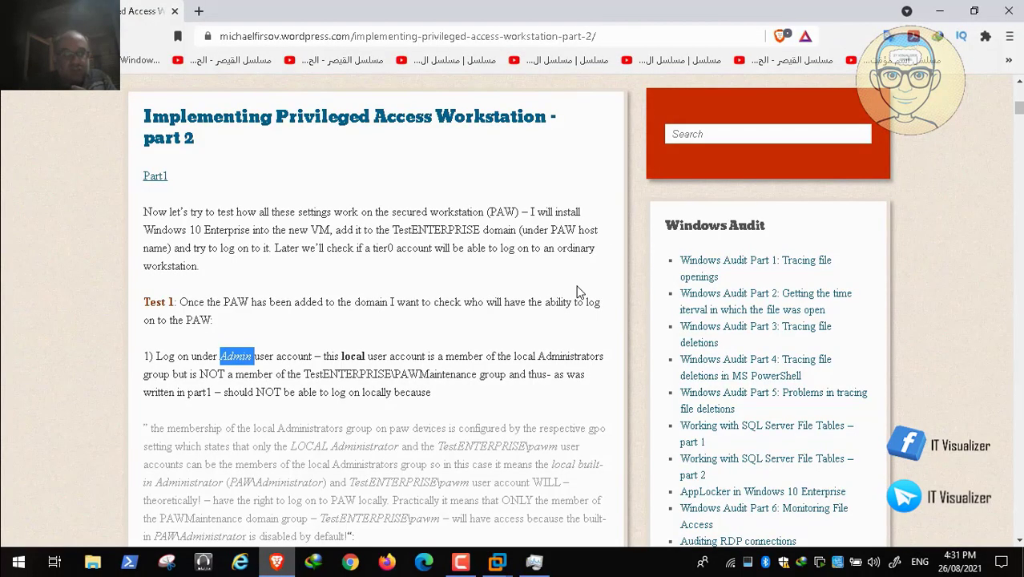
pyautogui.scroll(-5, 578, 291)
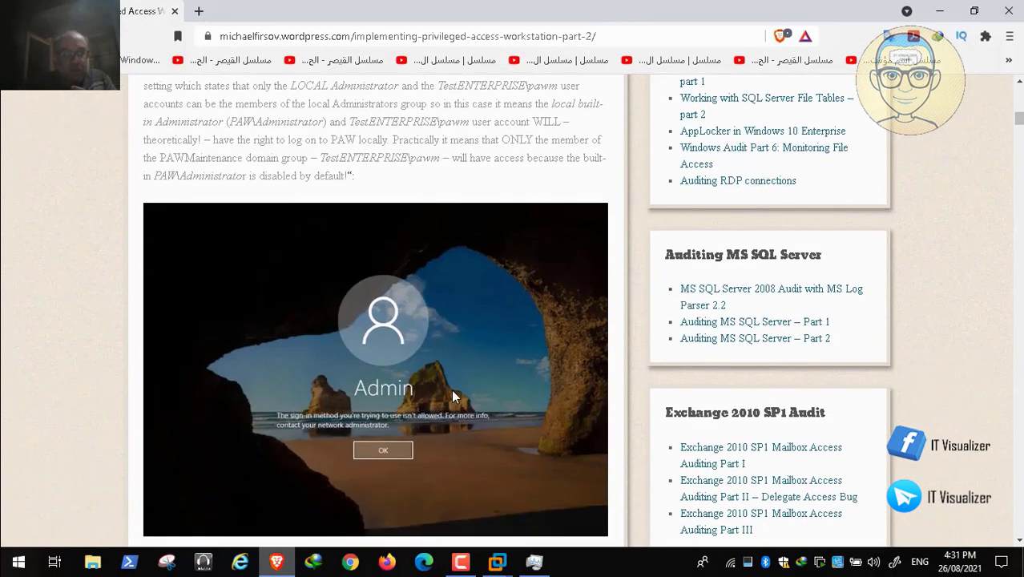
pyautogui.scroll(-4, 452, 394)
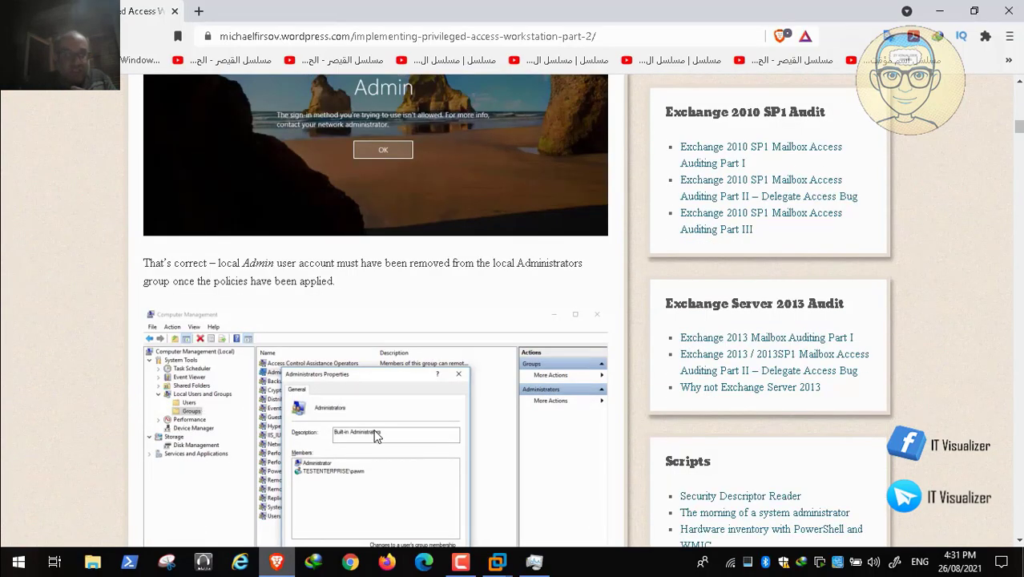
pyautogui.scroll(-1, 372, 457)
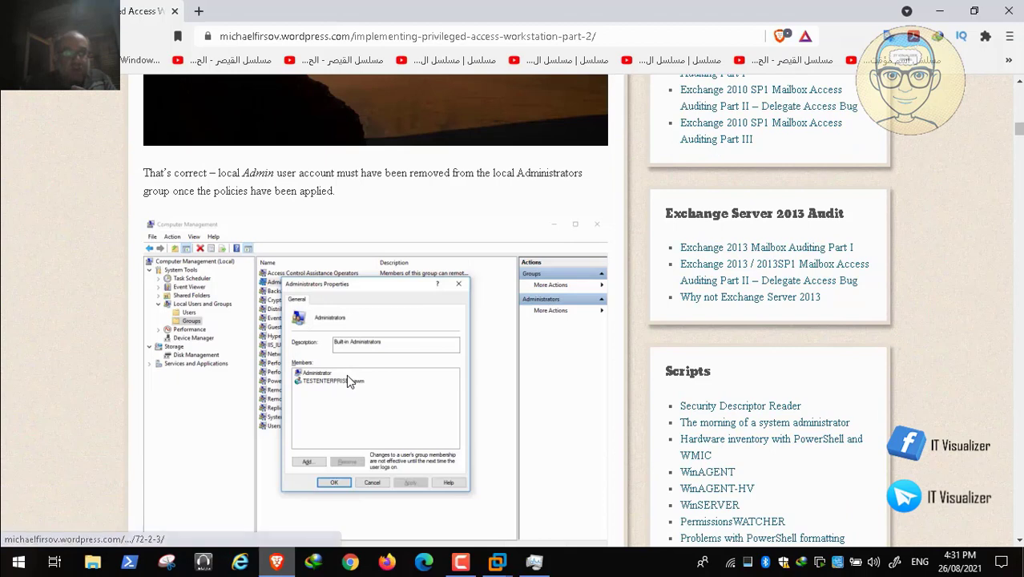
# - Switch back to VMware Workstation, sign in to REDALERT on PAW3 as itwadmin2 with the account password, and dismiss the startup message
pyautogui.hotkey('alt', 'Tab')
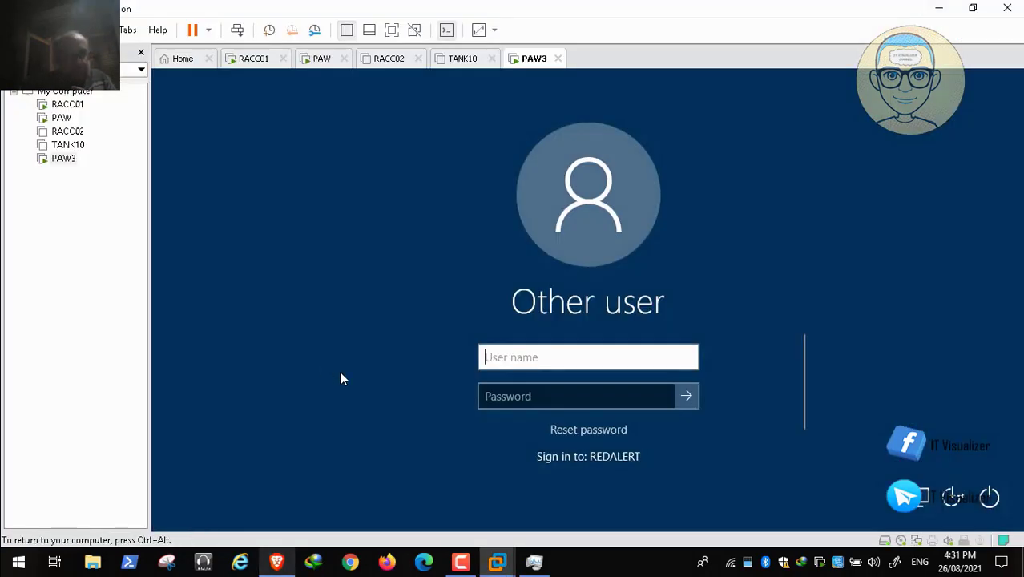
pyautogui.write('it')
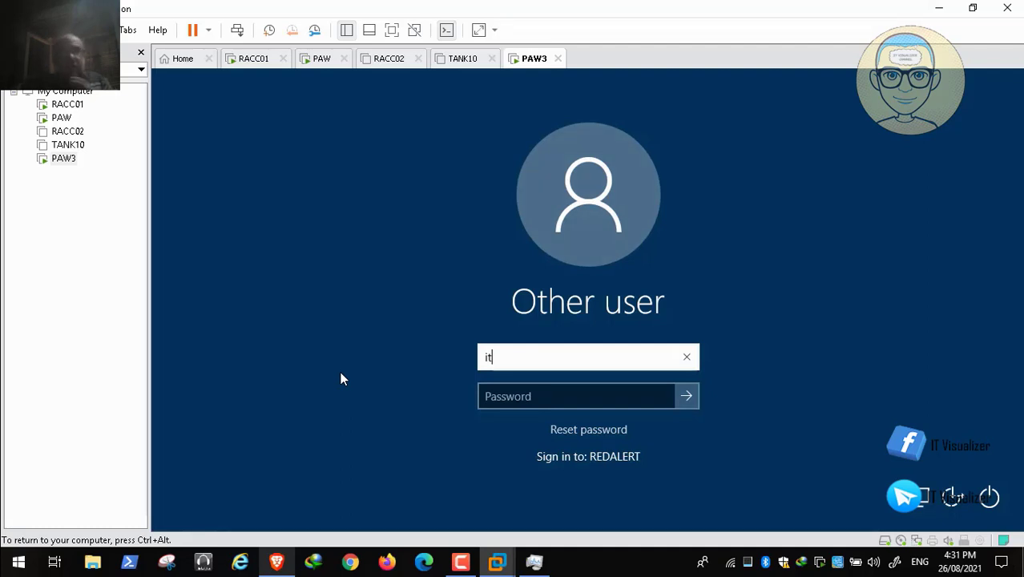
pyautogui.write('wadmin')
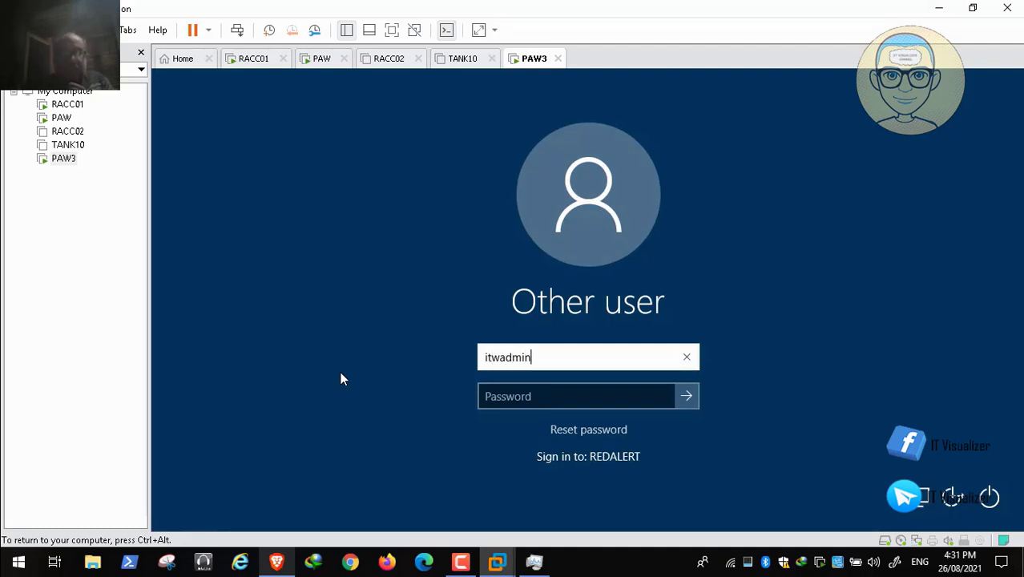
pyautogui.write('2')
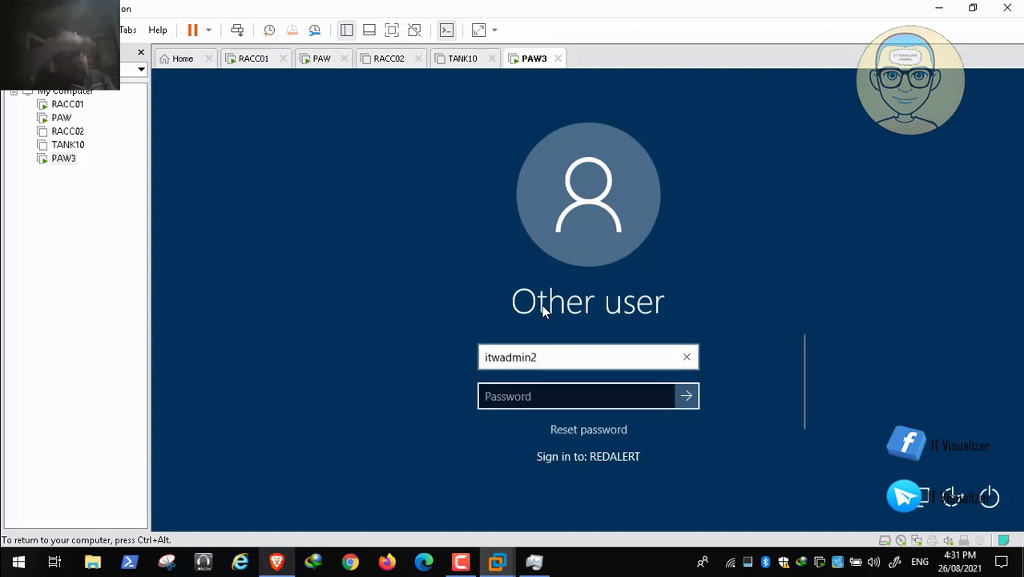
pyautogui.press('Tab')
pyautogui.write('P')
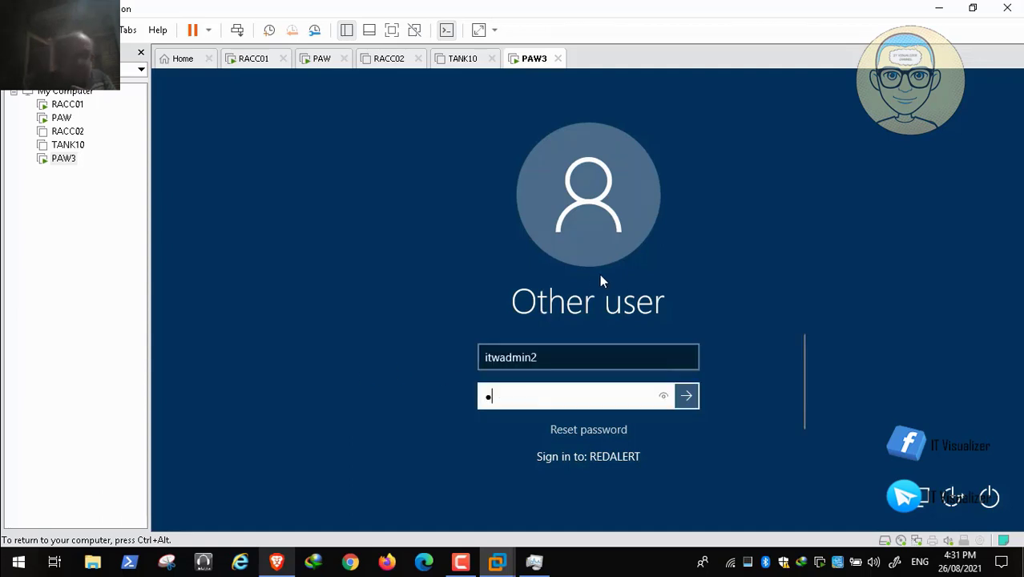
pyautogui.write('assw•')
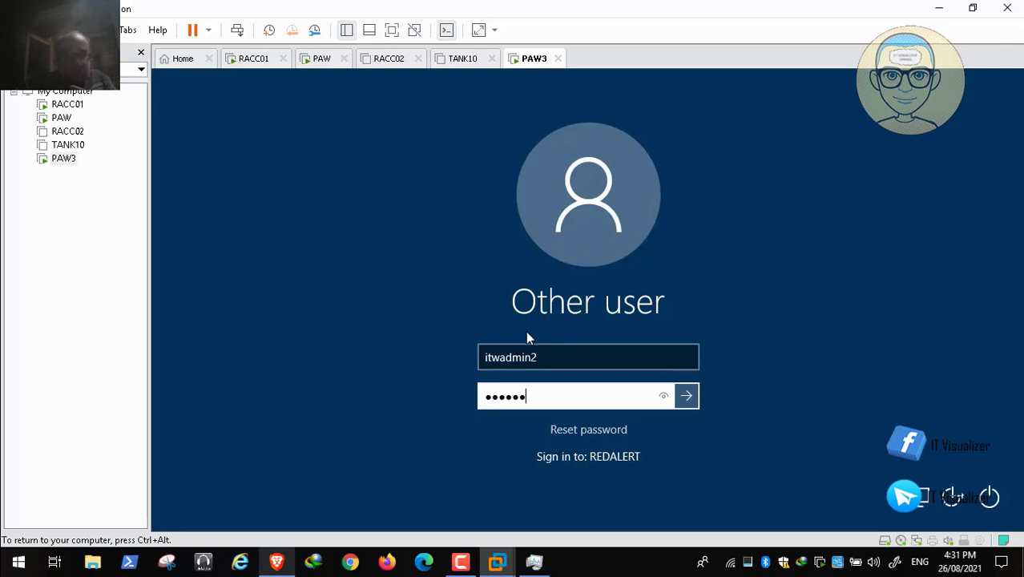
pyautogui.write('••••')
pyautogui.press('Return')
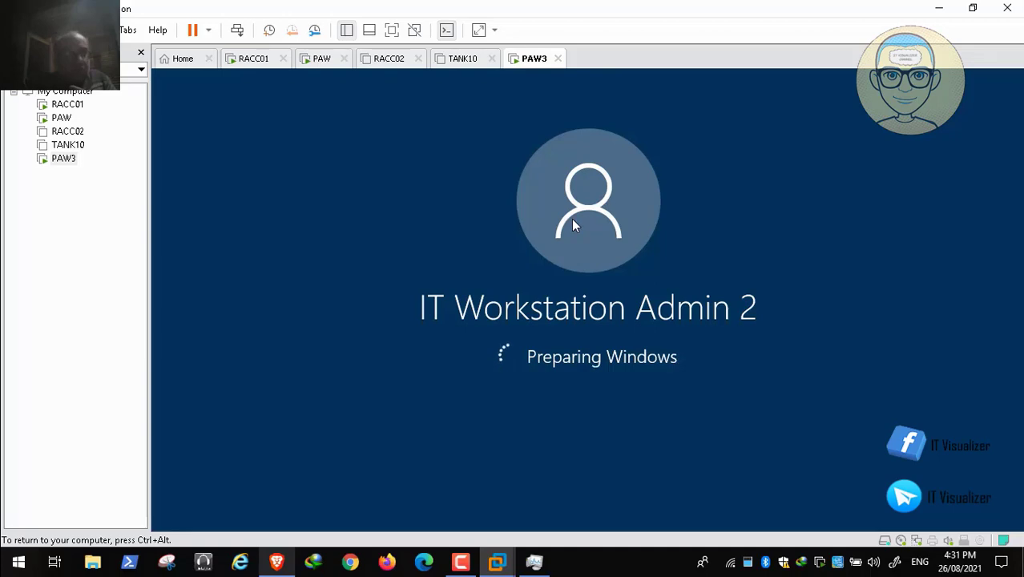
pyautogui.press('F9')
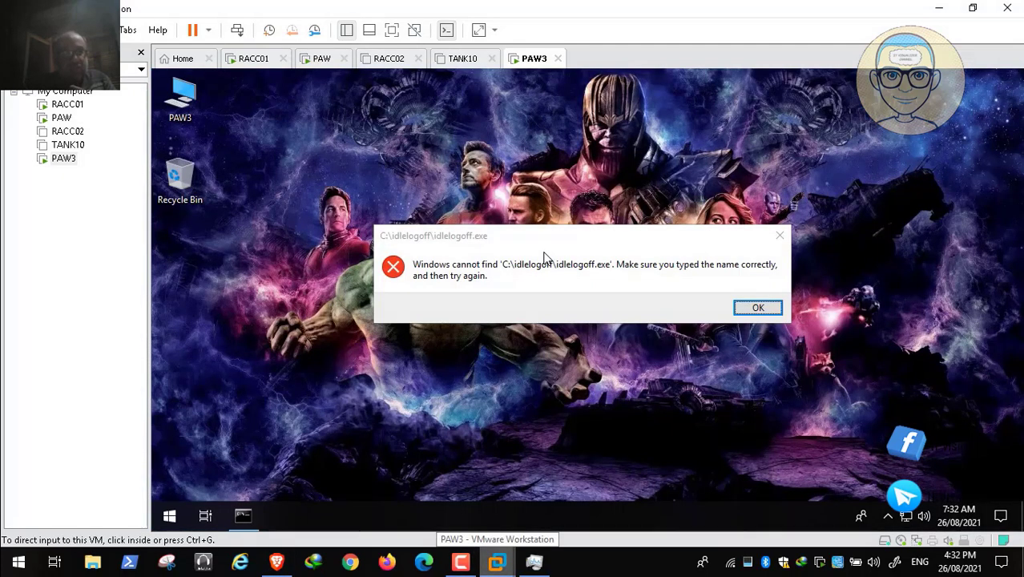
pyautogui.press('Return')
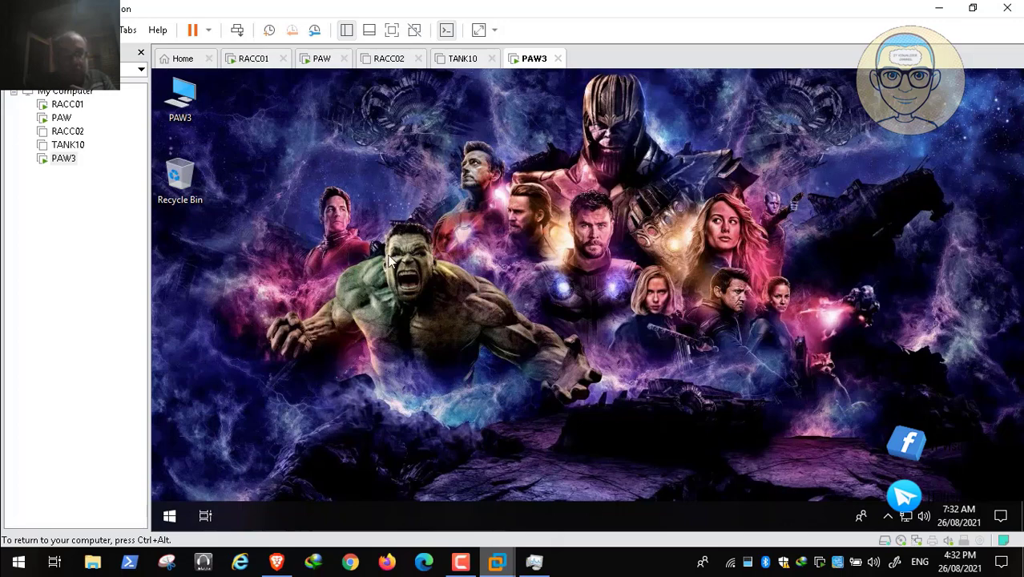
pyautogui.moveTo(583, 569)
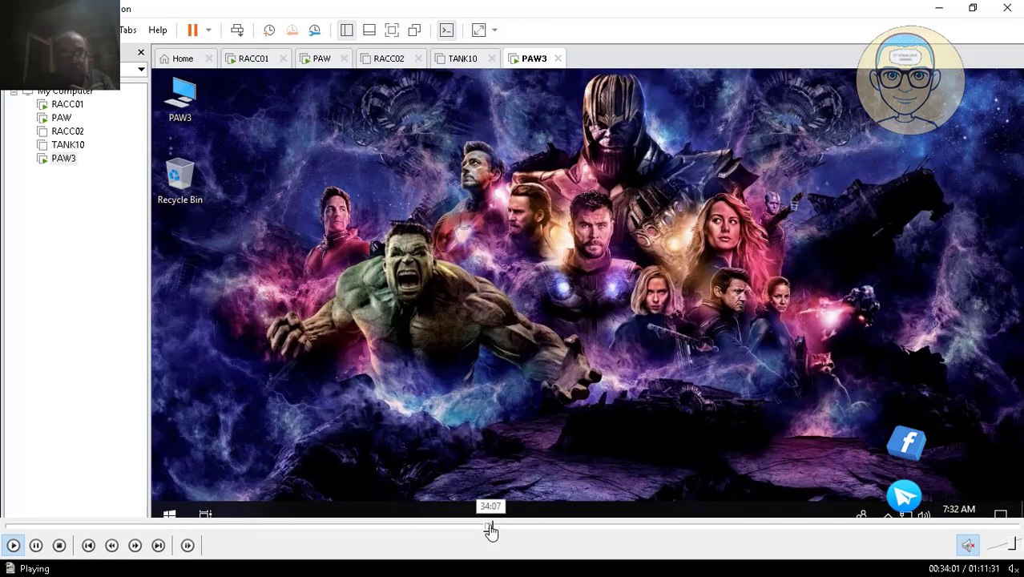
pyautogui.click(492, 526)
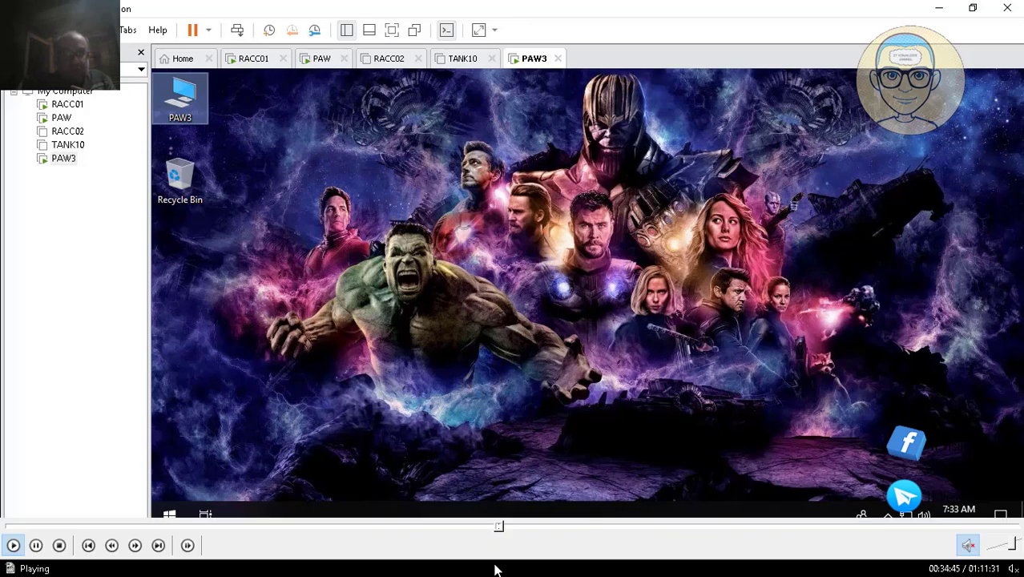
# - Skip ahead in the recording and open the local Administrators group's properties in PAW3's Computer Management to review its members
pyautogui.click(505, 527)
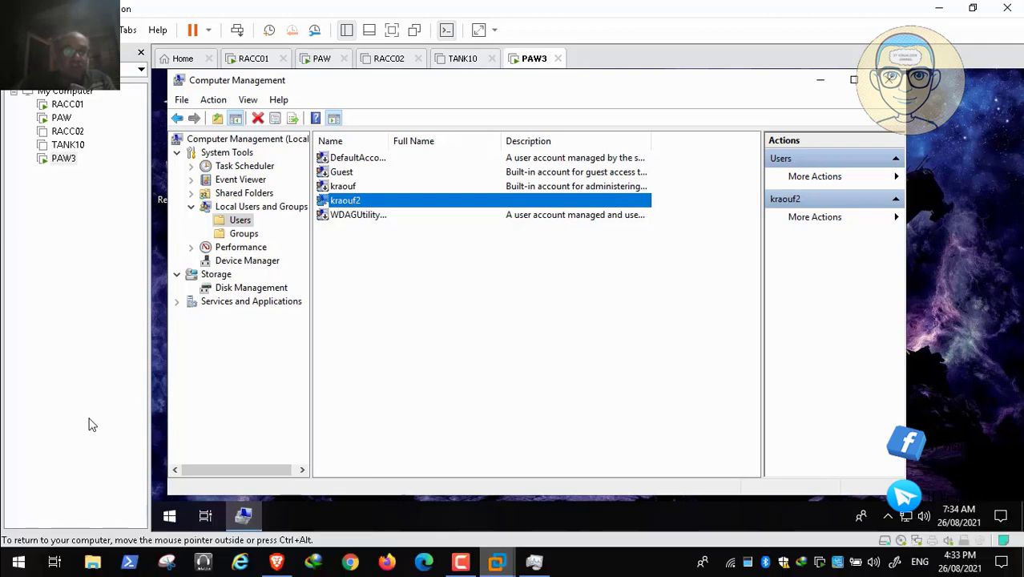
pyautogui.click(244, 233)
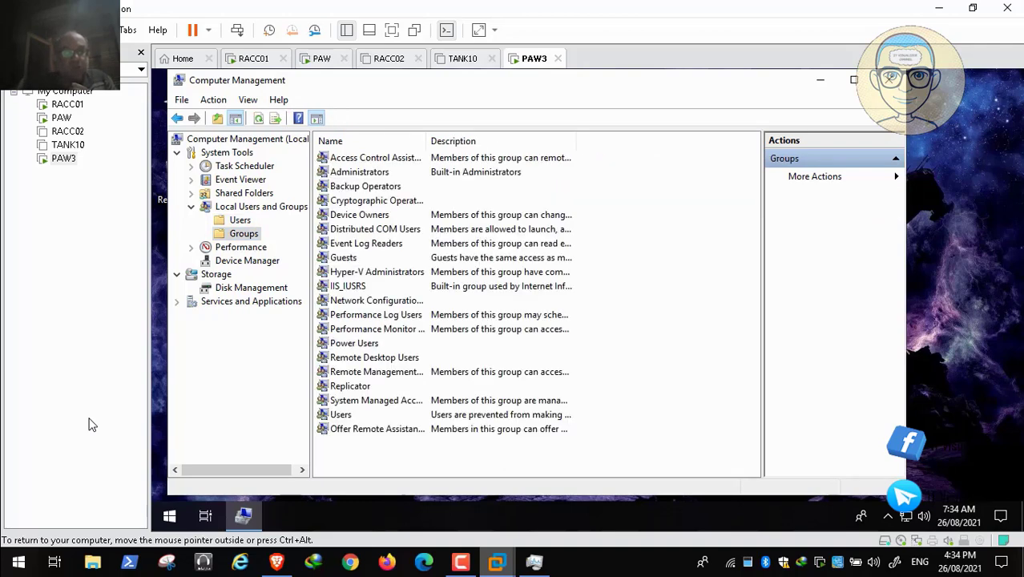
pyautogui.doubleClick(359, 171)
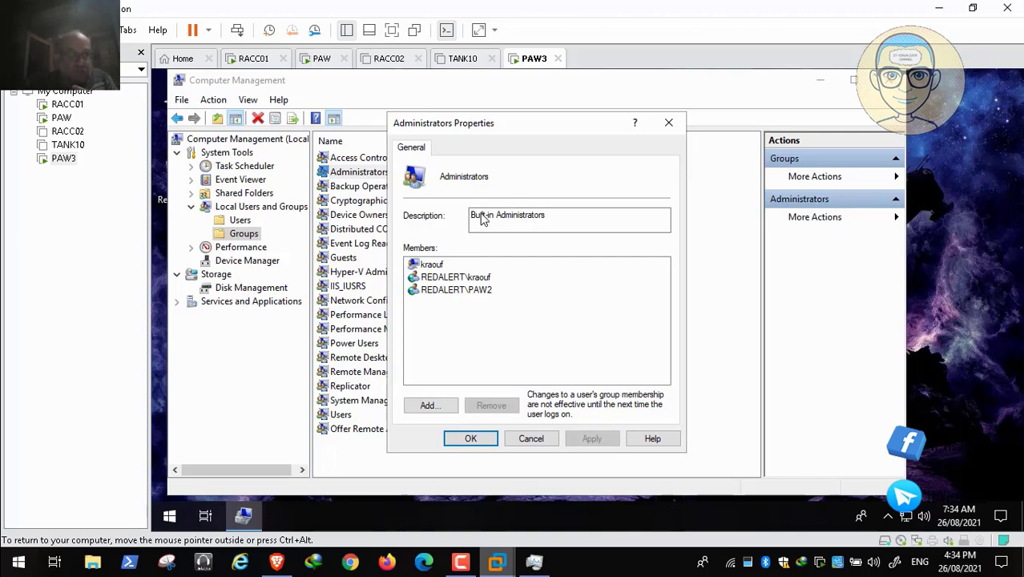
pyautogui.click(5, 549)
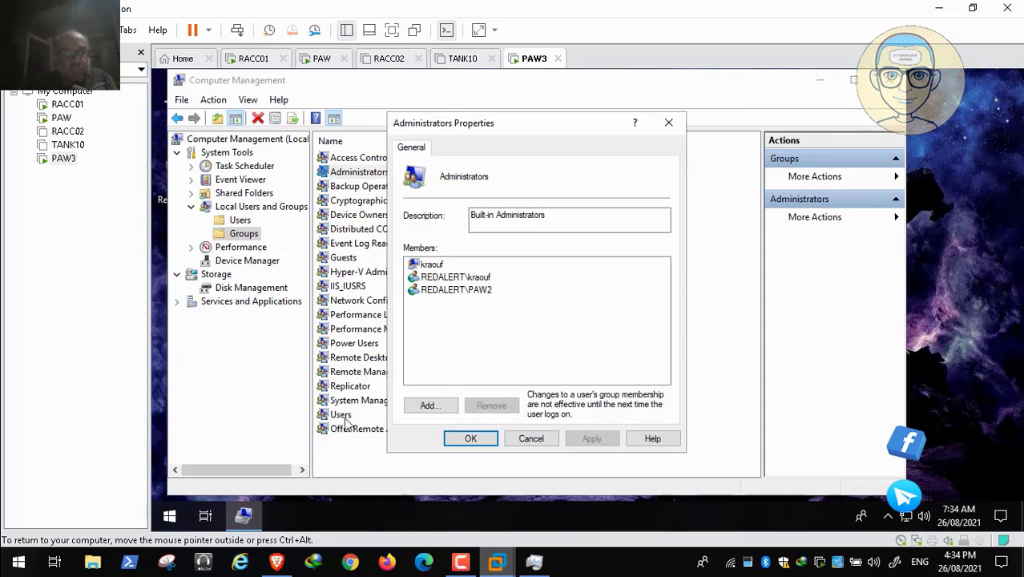
# - Seek forward in the recording to PAWConfiguration-Computer-Allies, expand its computer policies, and review the Allow log on locally setting
pyautogui.moveTo(484, 565)
pyautogui.click(514, 527)
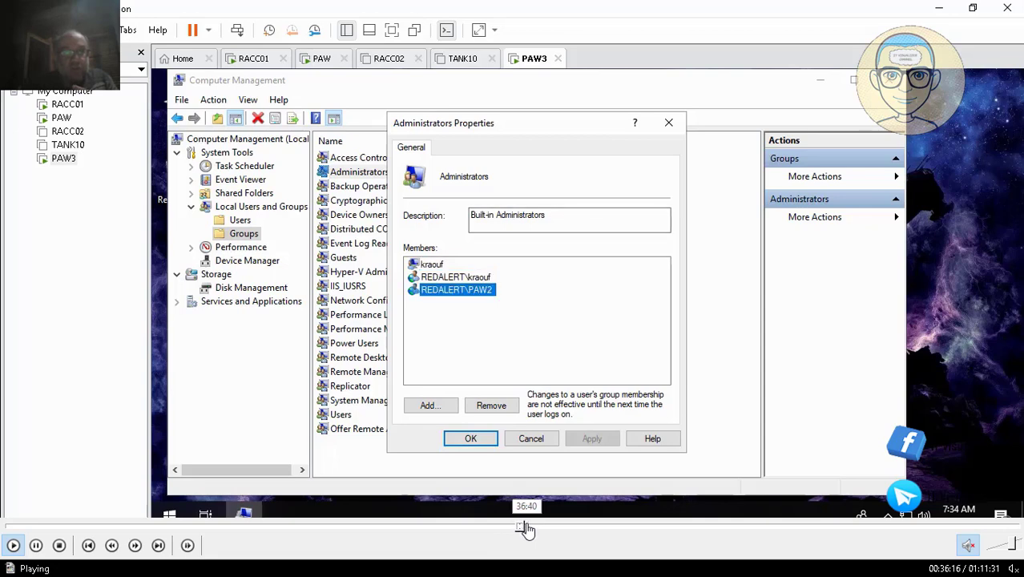
pyautogui.click(527, 528)
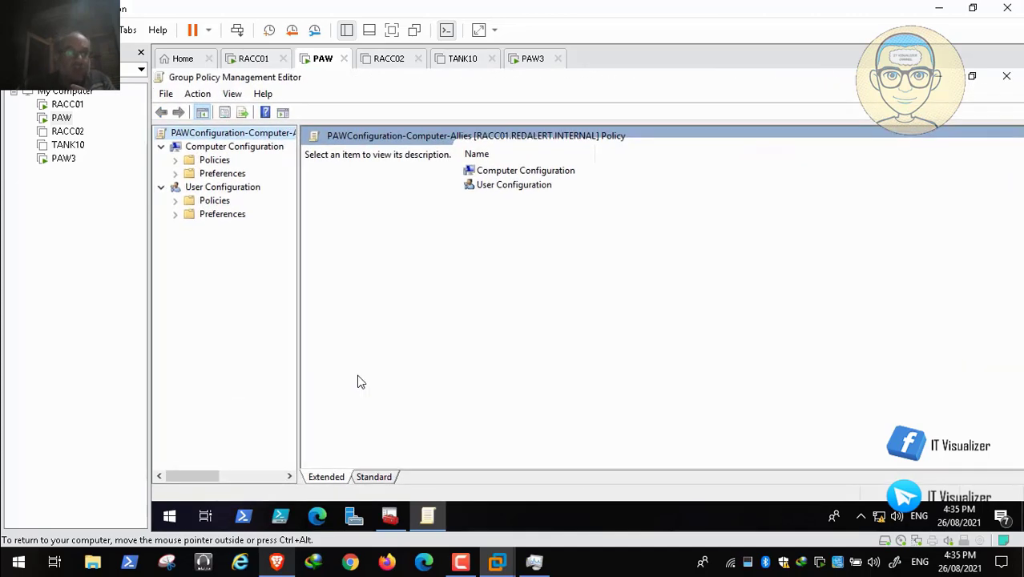
pyautogui.click(176, 161)
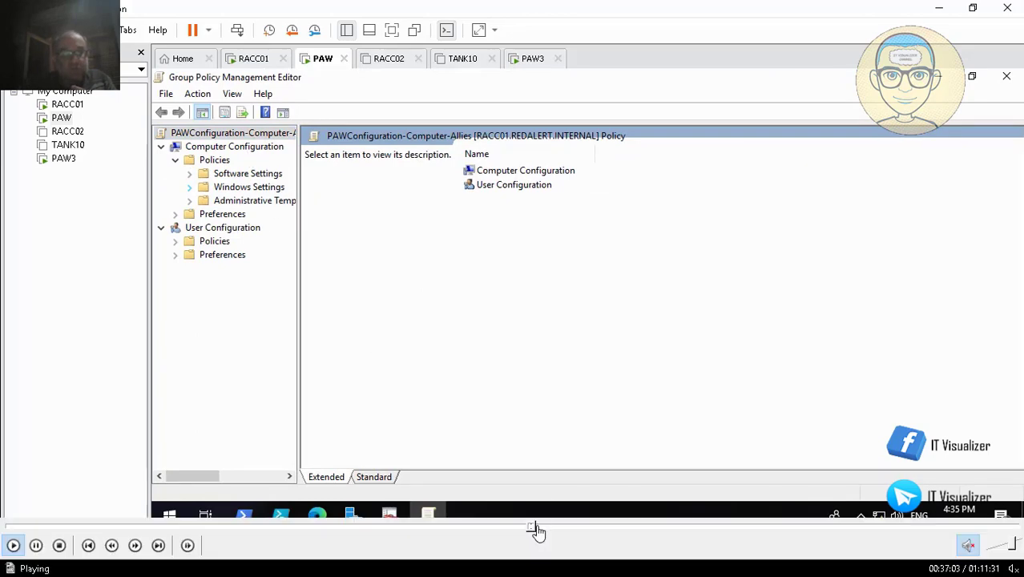
pyautogui.click(539, 527)
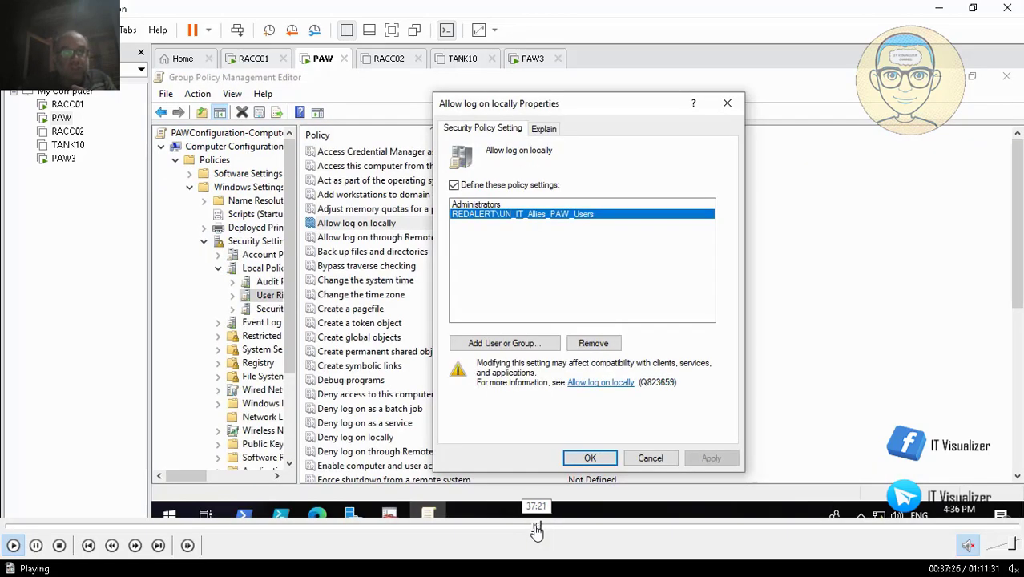
pyautogui.click(535, 528)
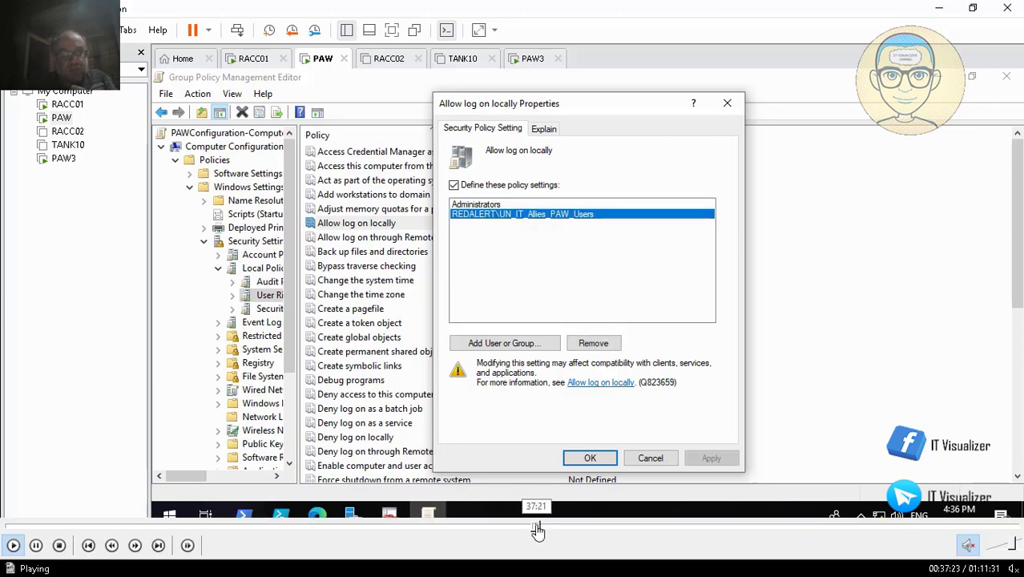
pyautogui.click(539, 527)
# - Seek through the recording past the Restricted Groups policy to the Control Panel preferences of PAWConfiguration-Computer-Allies
pyautogui.click(546, 527)
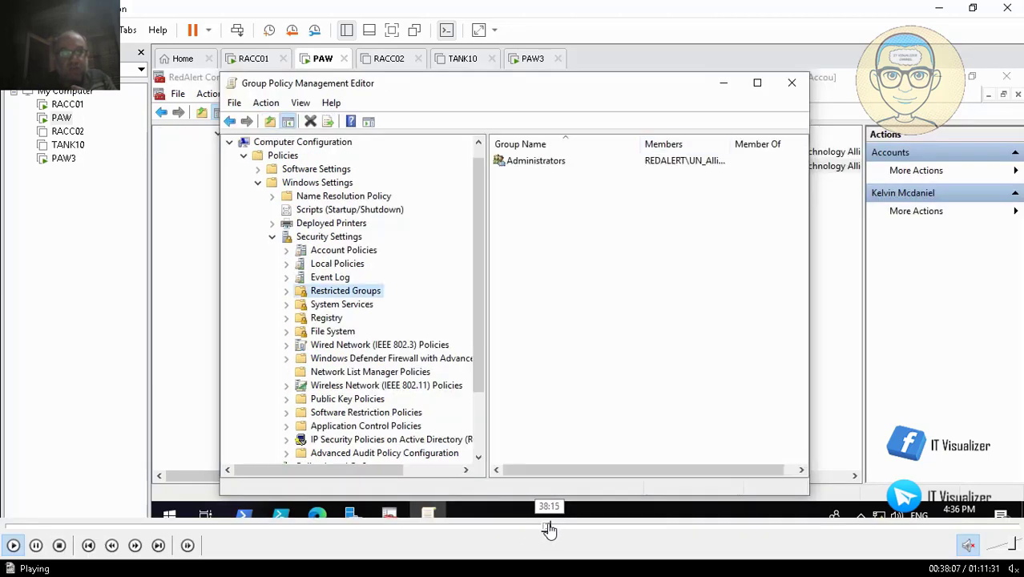
pyautogui.click(550, 527)
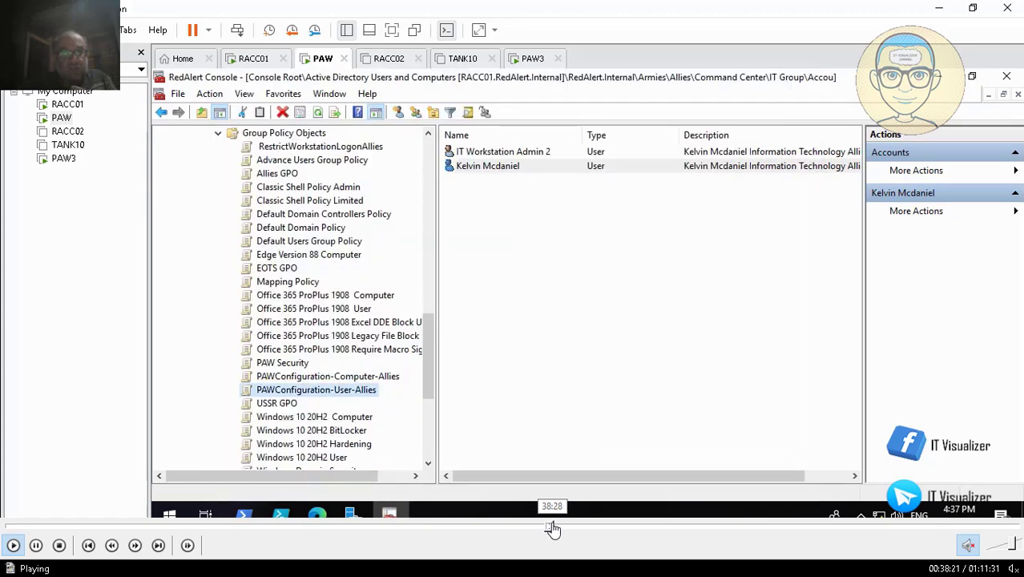
pyautogui.click(554, 527)
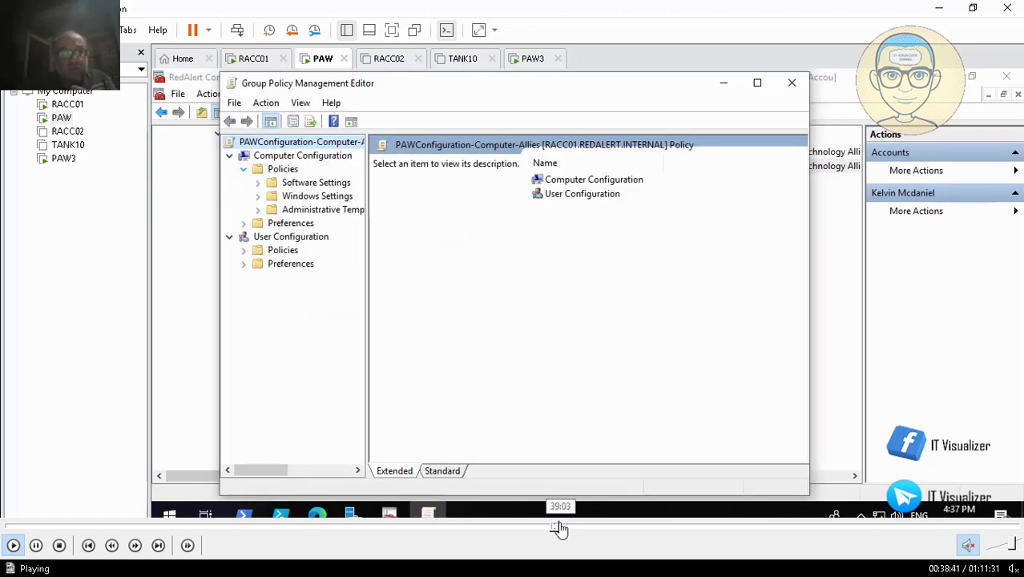
pyautogui.click(560, 528)
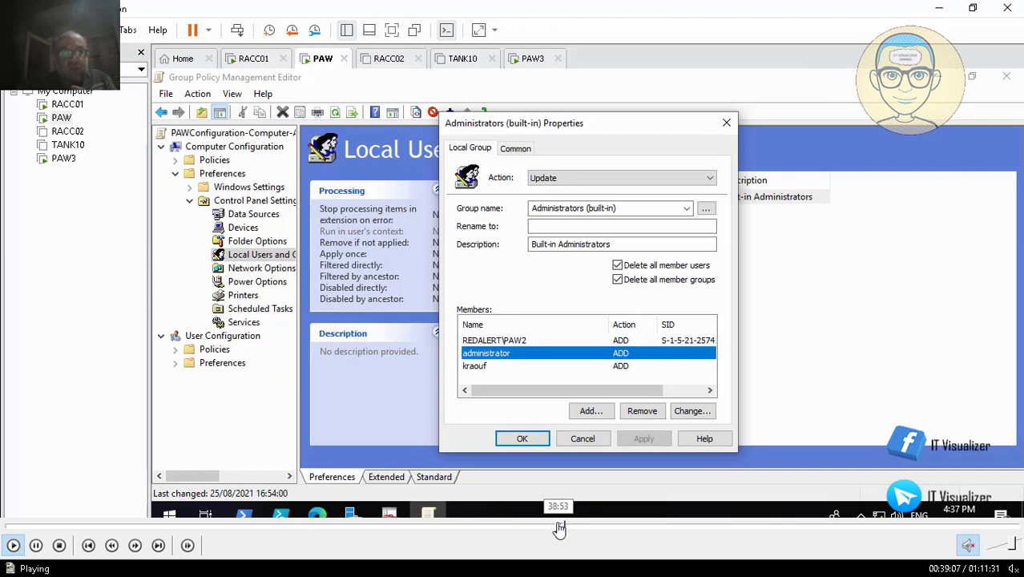
pyautogui.click(558, 528)
pyautogui.click(556, 527)
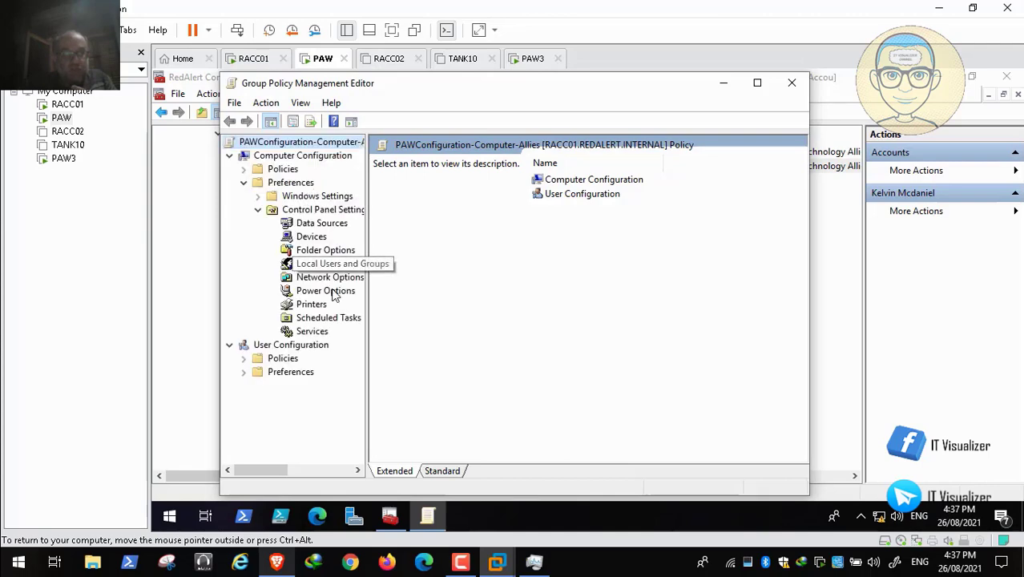
# - Open the built-in Administrators item in the policy's Local Users and Groups preferences and examine its administrator member entry
pyautogui.click(343, 265)
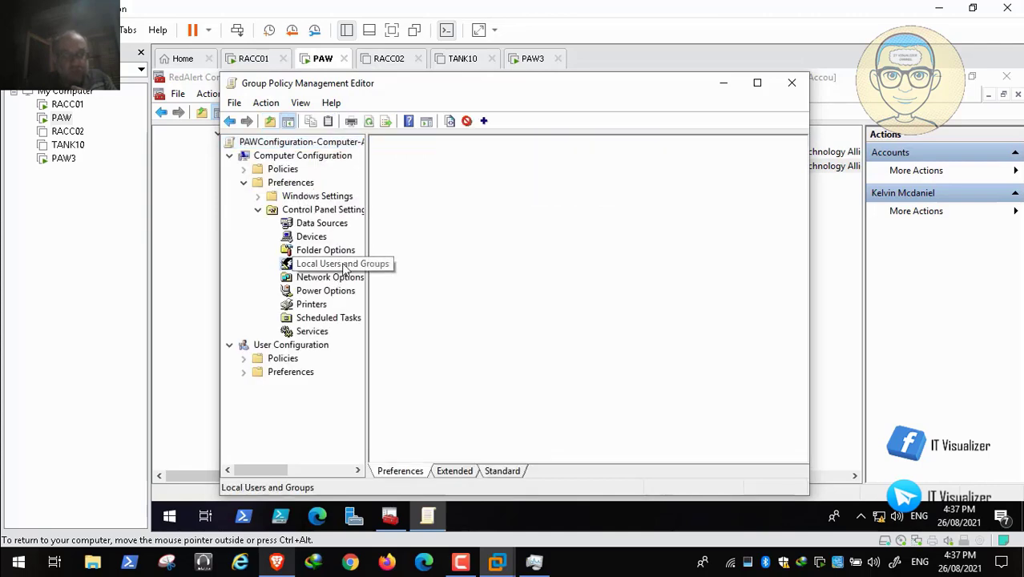
pyautogui.doubleClick(462, 83)
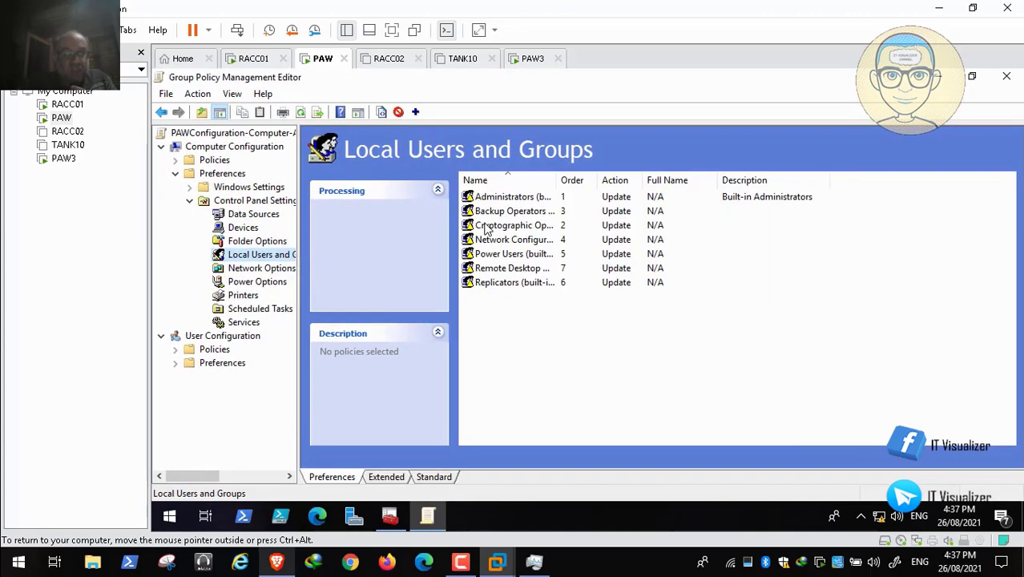
pyautogui.click(527, 201)
pyautogui.doubleClick(528, 201)
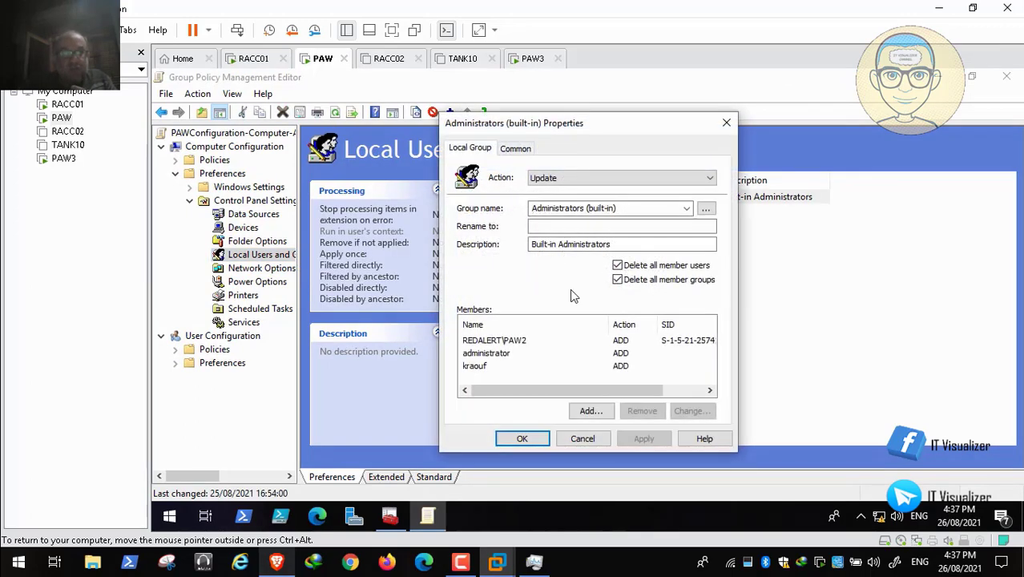
pyautogui.click(503, 357)
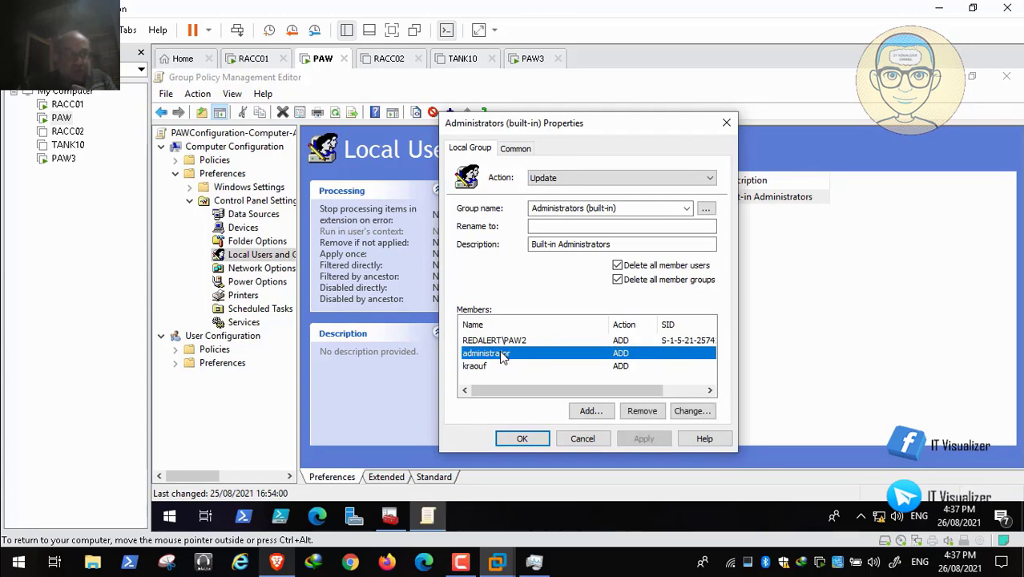
pyautogui.hotkey('ctrl', 'alt', 'Right')
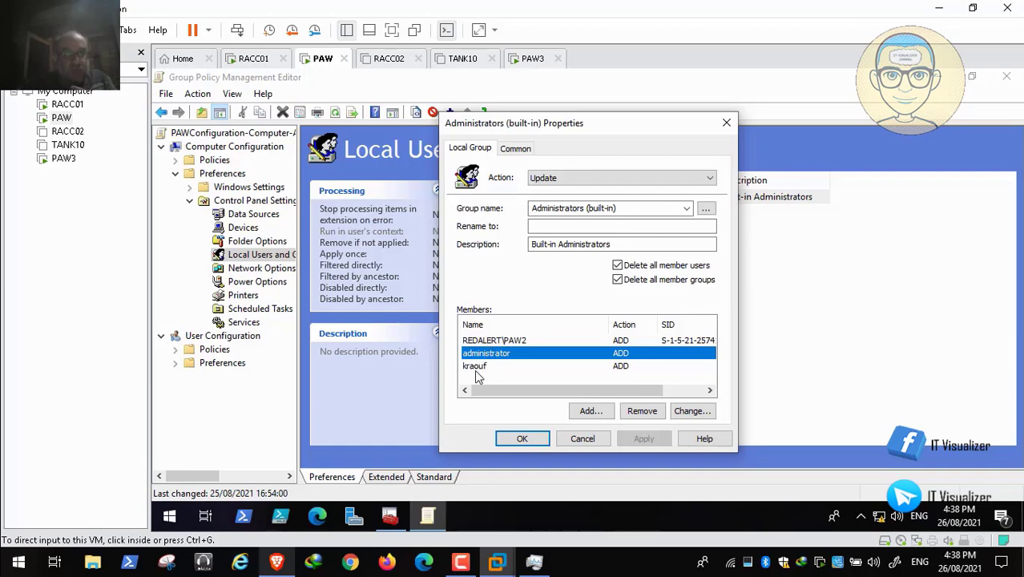
pyautogui.press('space')
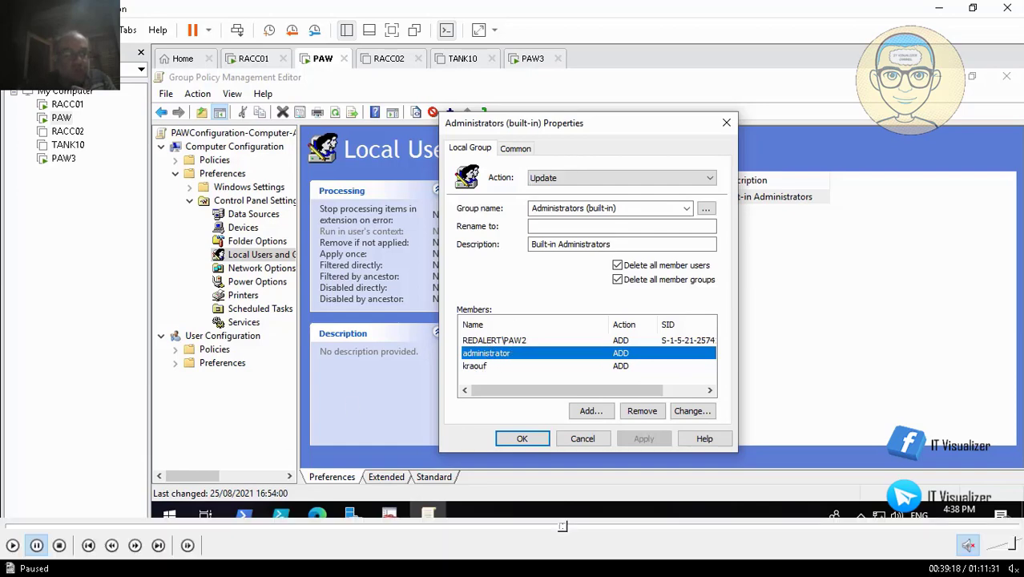
pyautogui.click(13, 547)
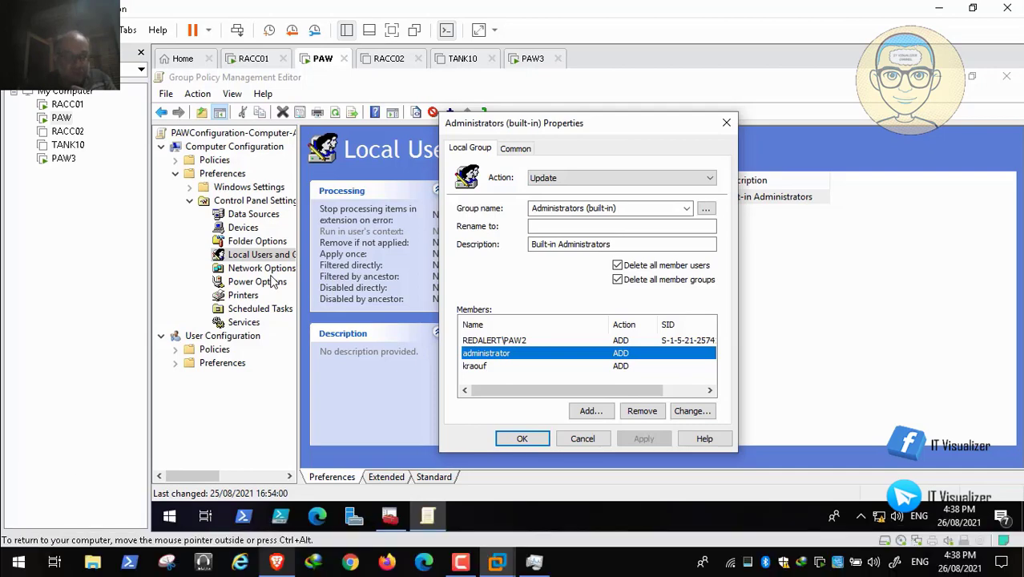
# - Close the Administrators group's properties and Computer Management on PAW3
pyautogui.moveTo(517, 559)
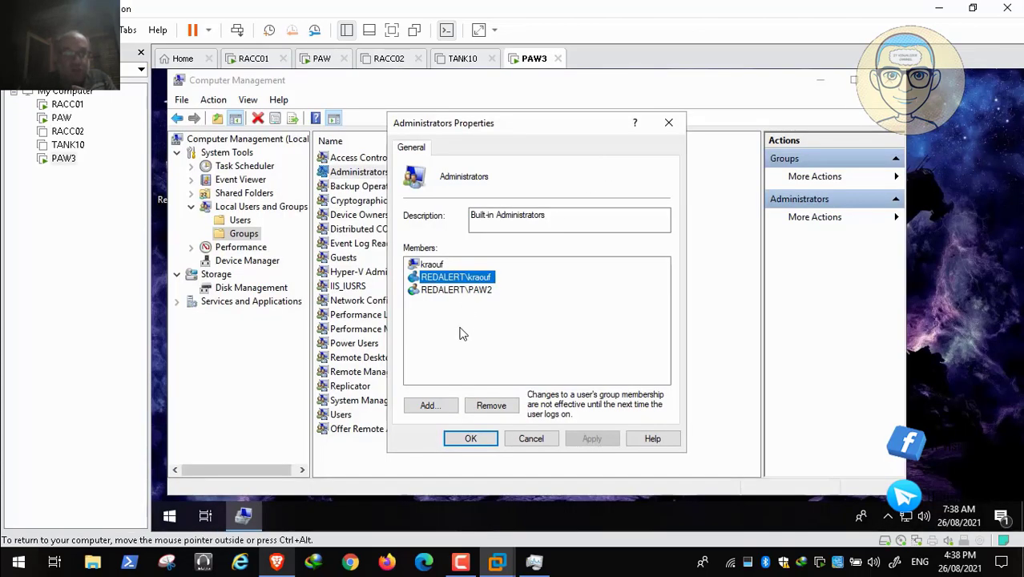
pyautogui.click(453, 435)
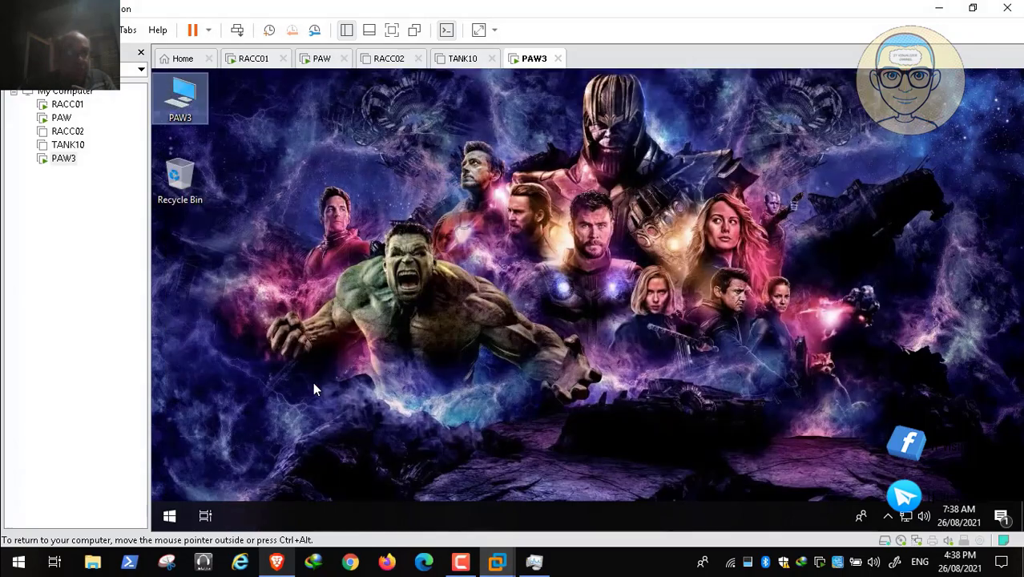
pyautogui.press('super')
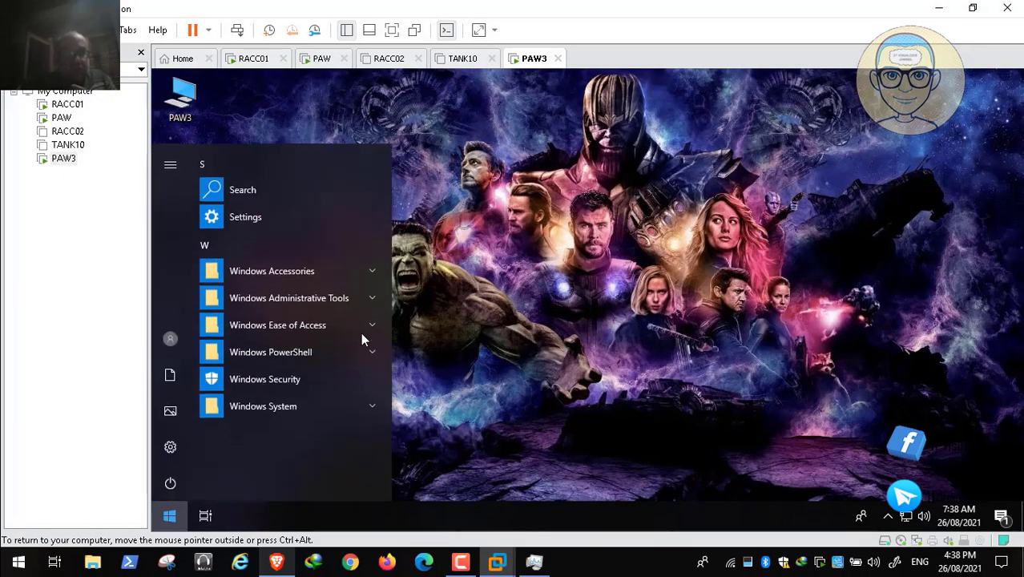
pyautogui.press('super+b')
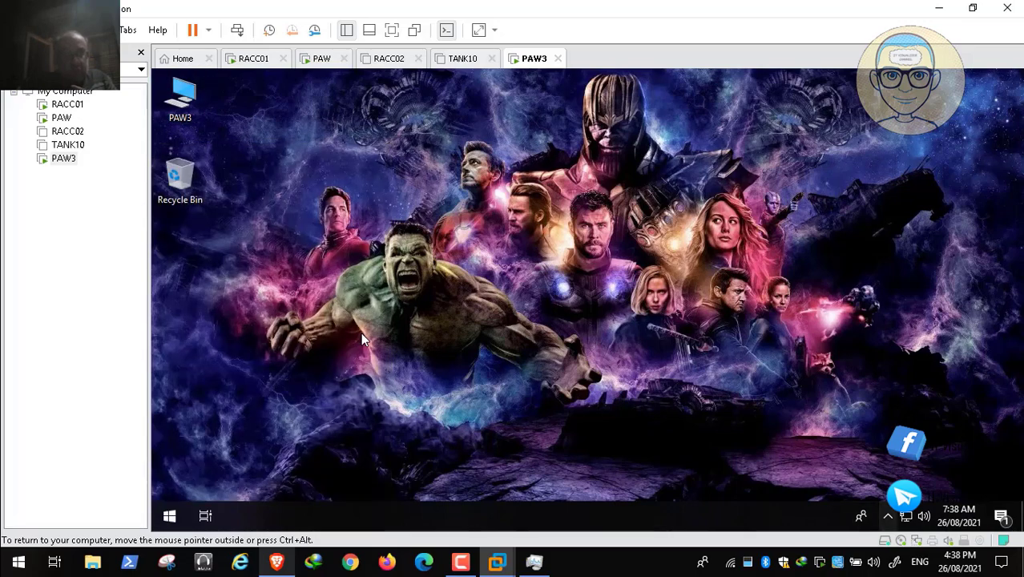
pyautogui.press('Return')
pyautogui.press('Escape')
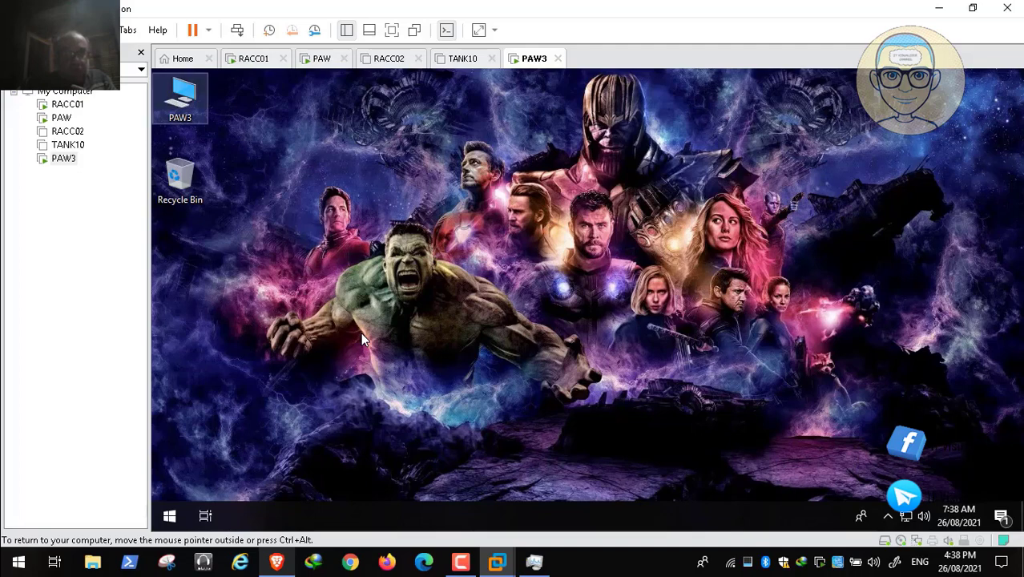
# - Open PAW3's system information and request its advanced system settings to bring up the elevation prompt
pyautogui.rightClick(187, 105)
pyautogui.press('Return')
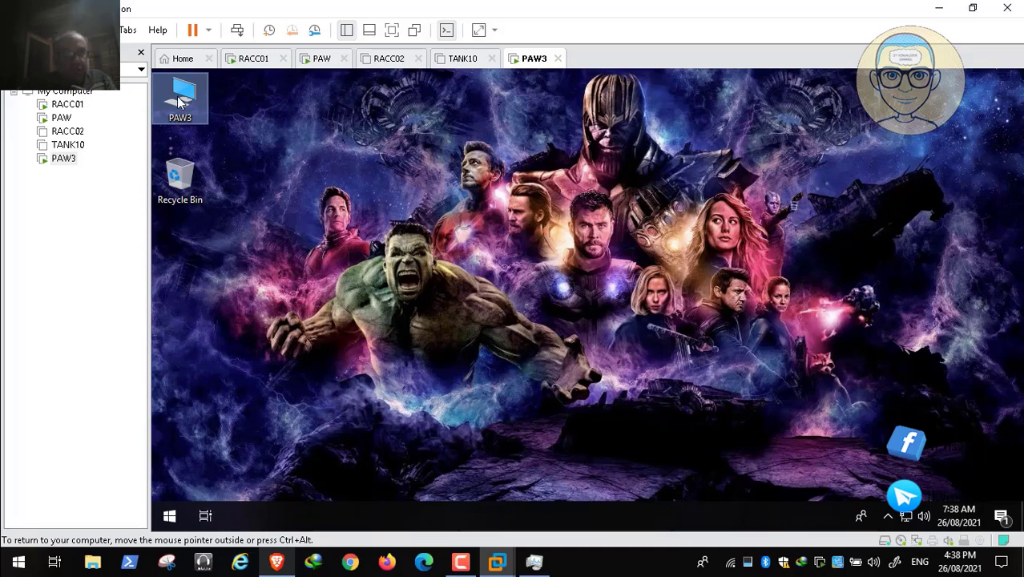
pyautogui.click(376, 295)
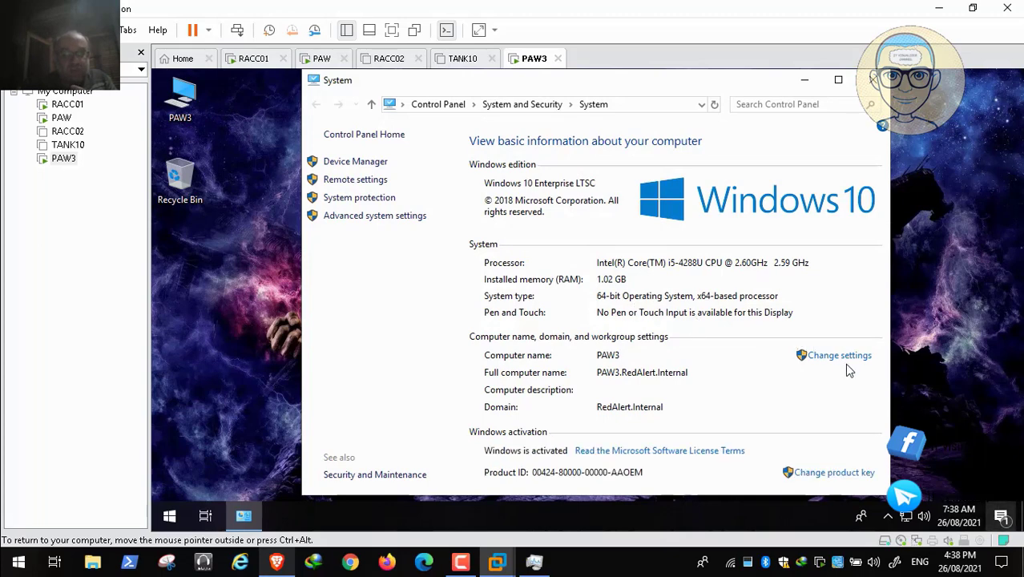
pyautogui.click(828, 360)
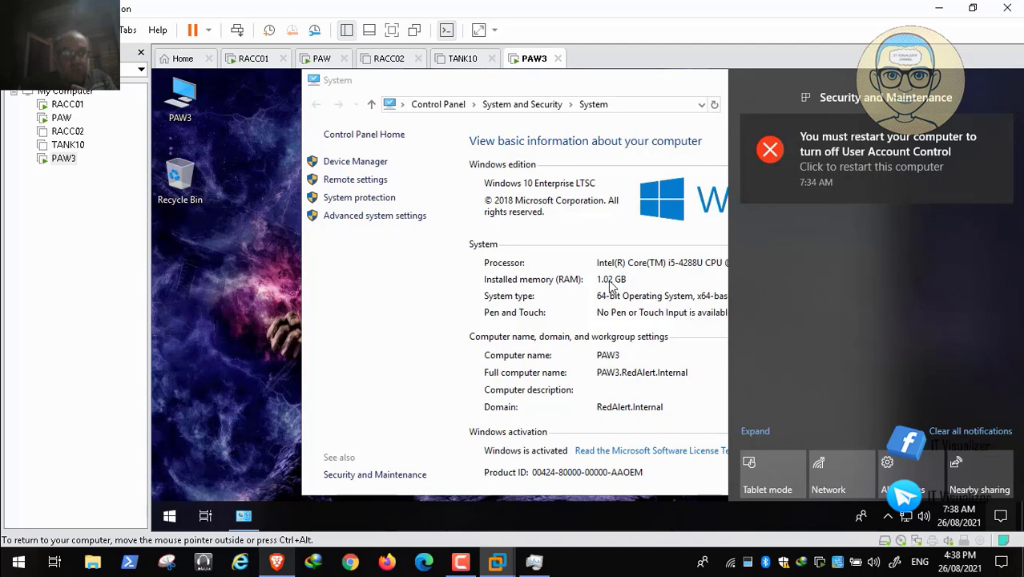
pyautogui.click(375, 216)
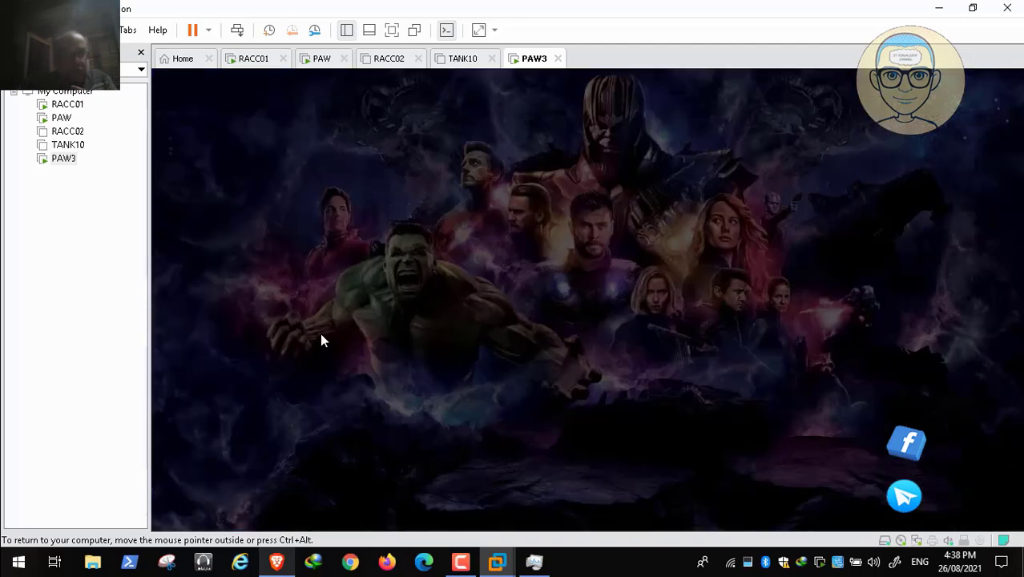
pyautogui.moveTo(79, 540)
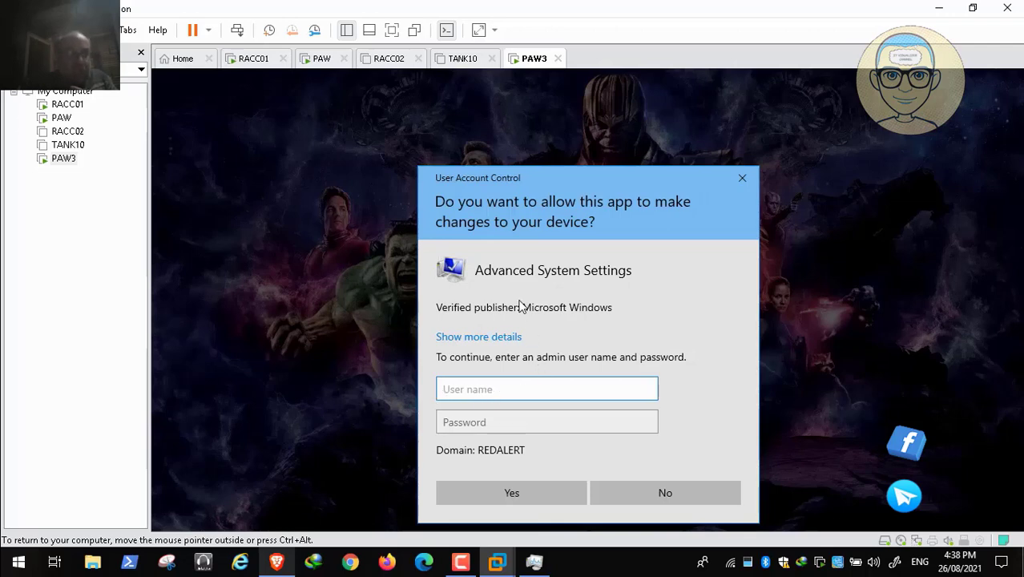
# - Pause the recording, seek to the elevation prompt where redalert\paw2 is entered as the user name, and resume playback
pyautogui.press('space')
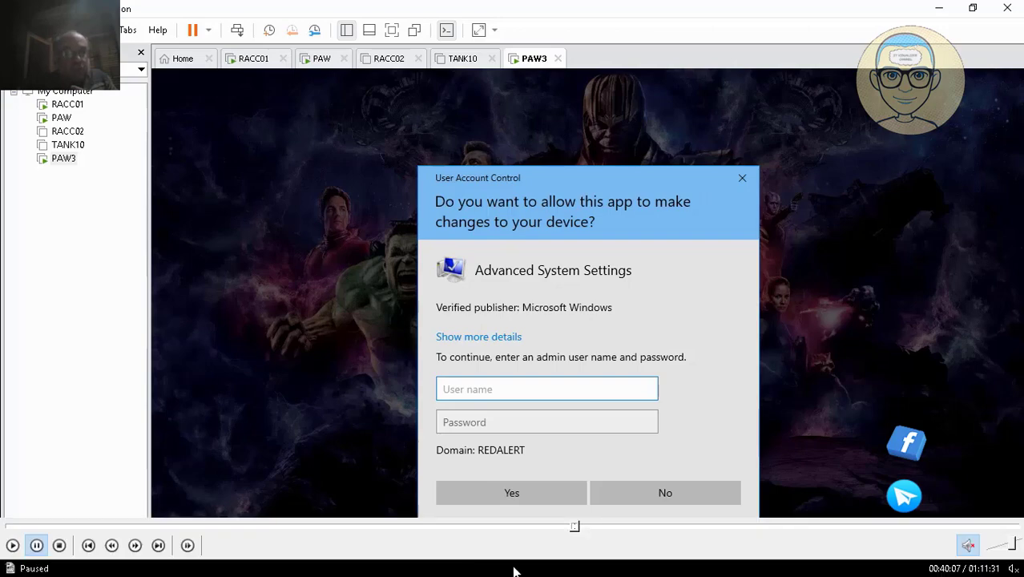
pyautogui.click(580, 528)
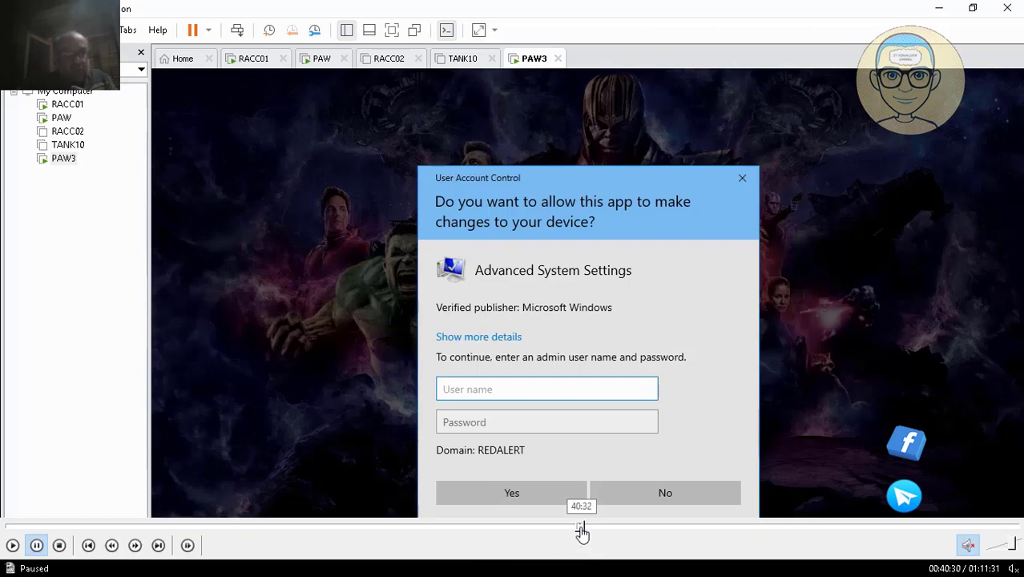
pyautogui.click(590, 527)
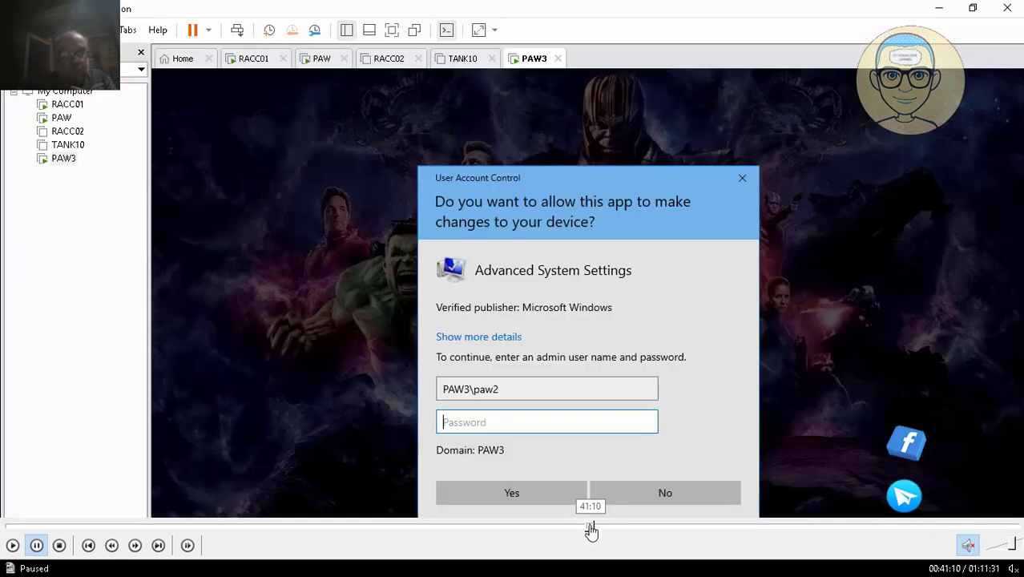
pyautogui.click(602, 527)
pyautogui.click(609, 527)
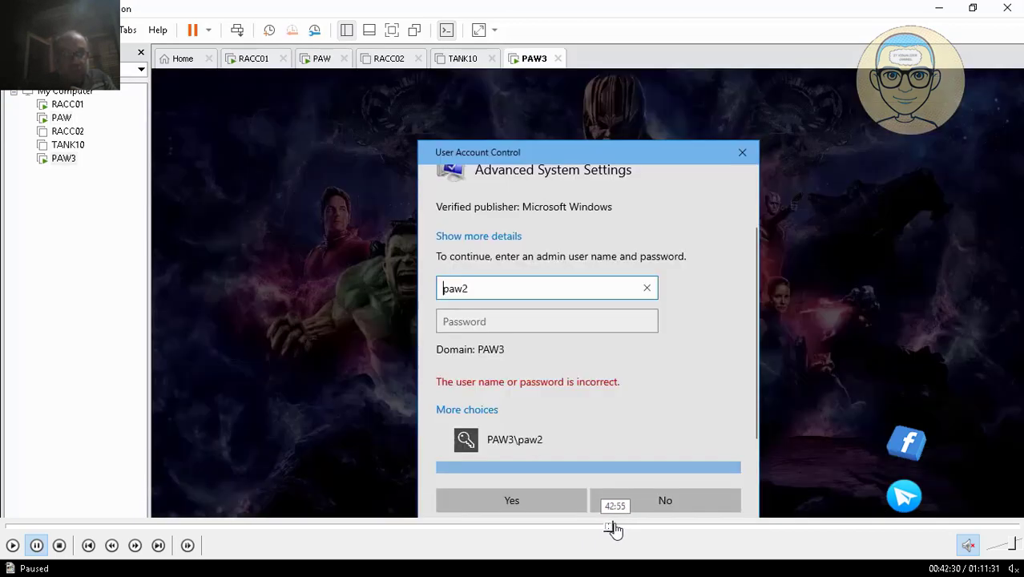
pyautogui.click(616, 527)
pyautogui.click(613, 527)
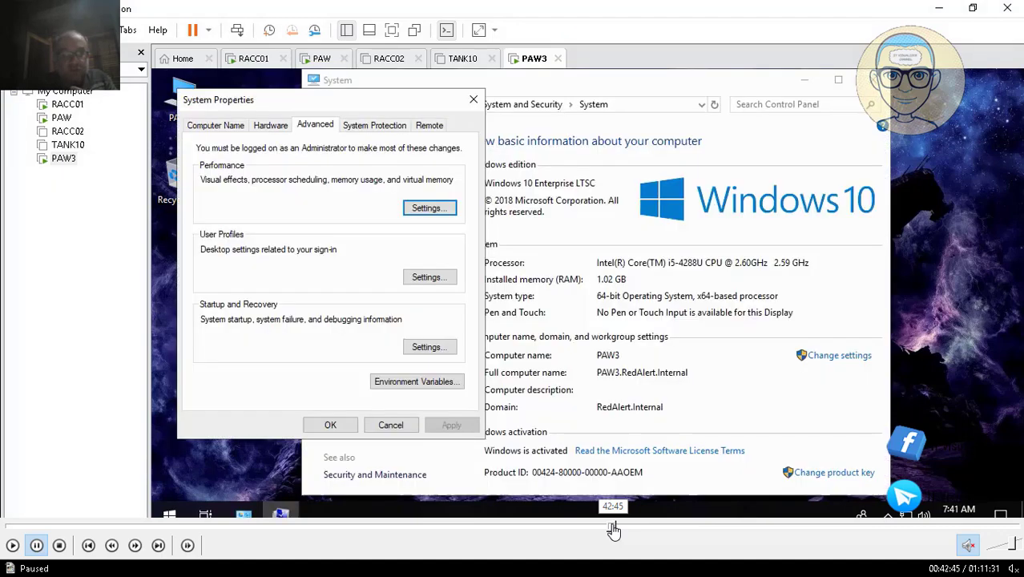
pyautogui.click(610, 527)
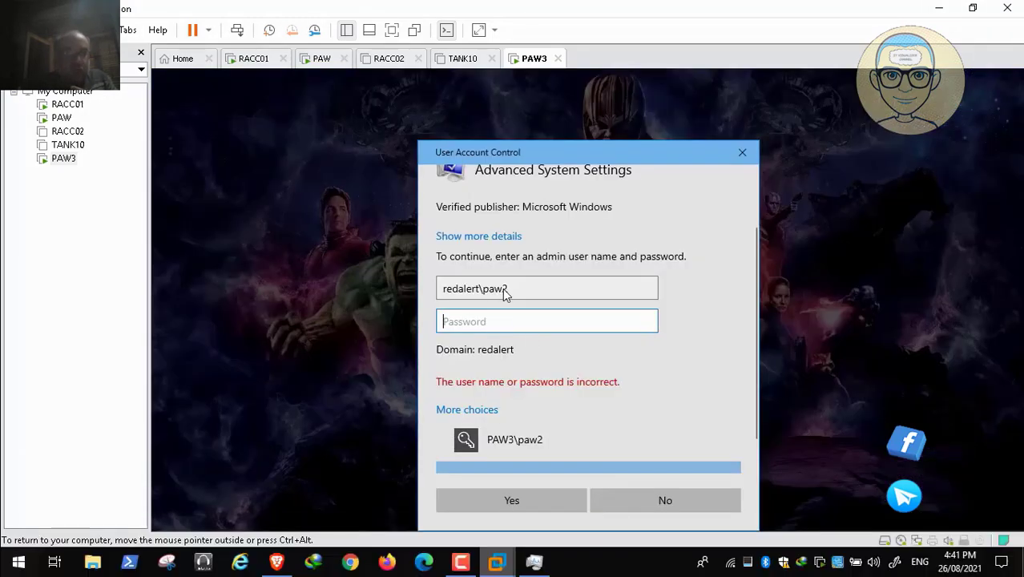
pyautogui.moveTo(28, 566)
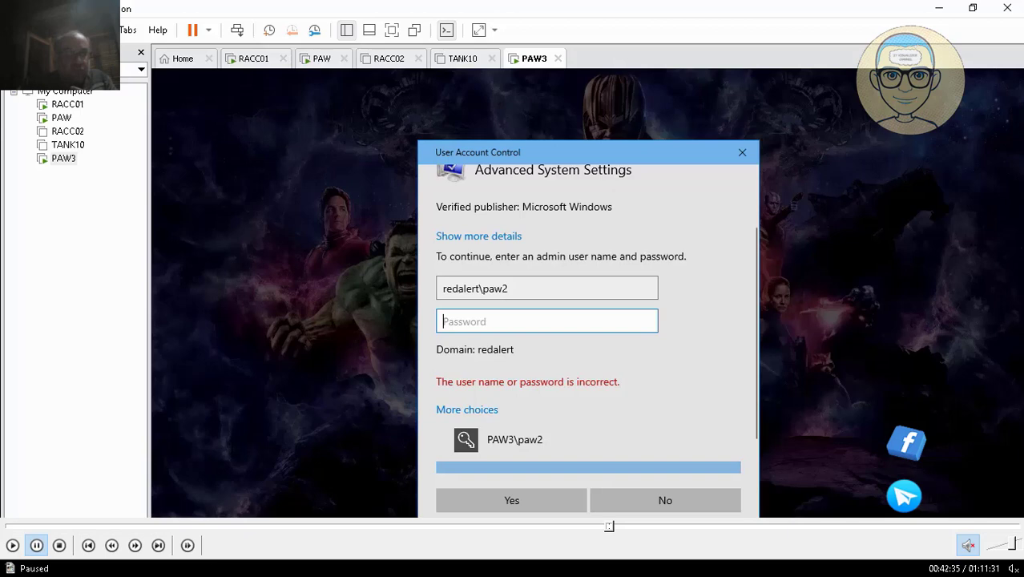
pyautogui.click(13, 546)
# - Enter the account password to elevate Advanced System Settings, and open and close the Performance Options in System Properties
pyautogui.write('•••')
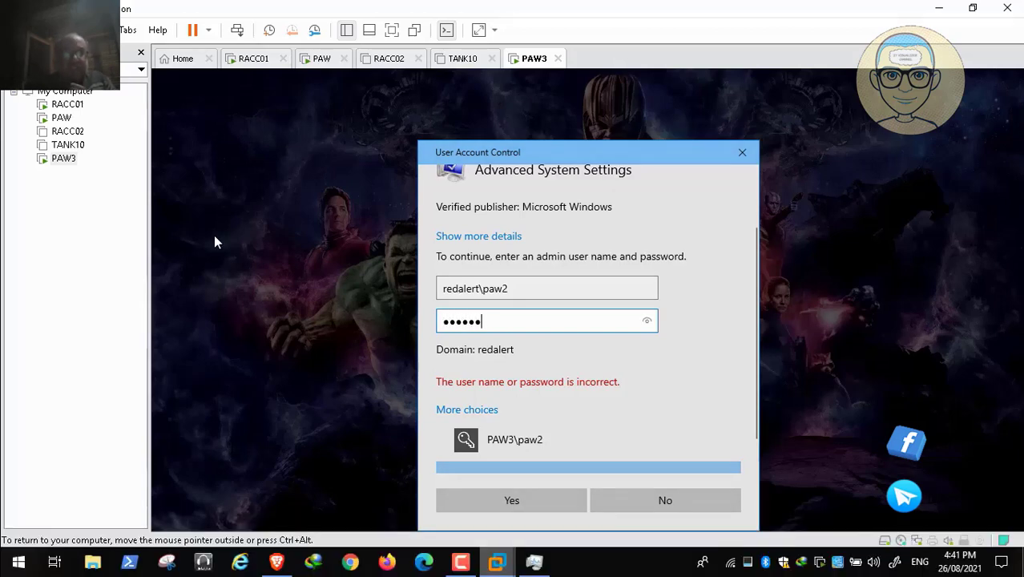
pyautogui.write('•••••')
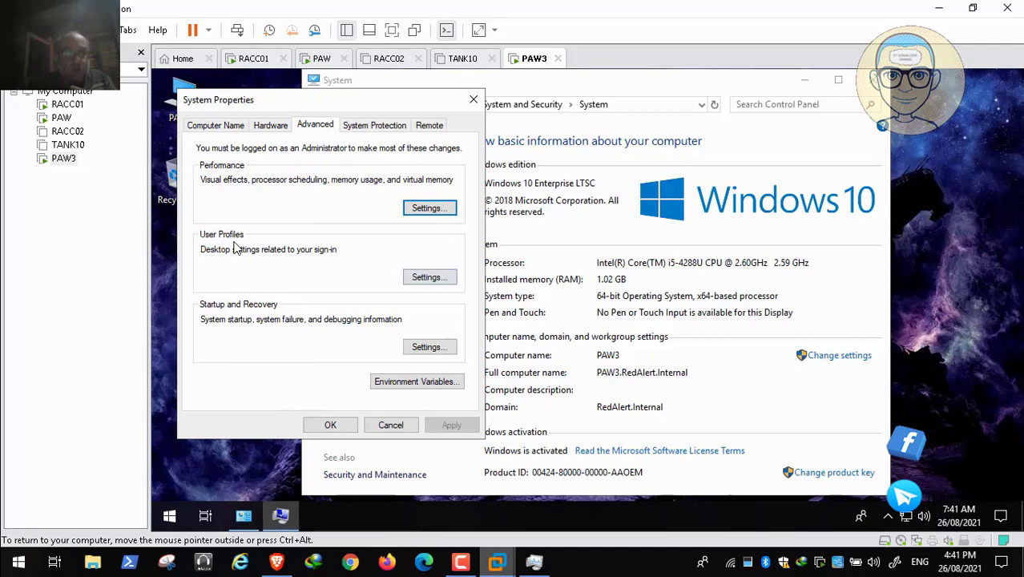
pyautogui.press('Return')
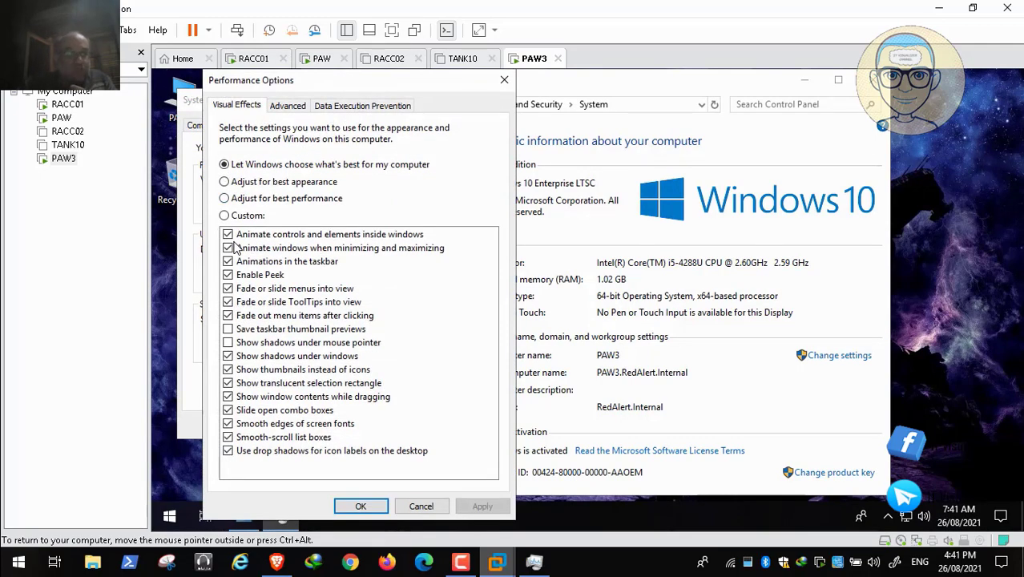
pyautogui.press('Return')
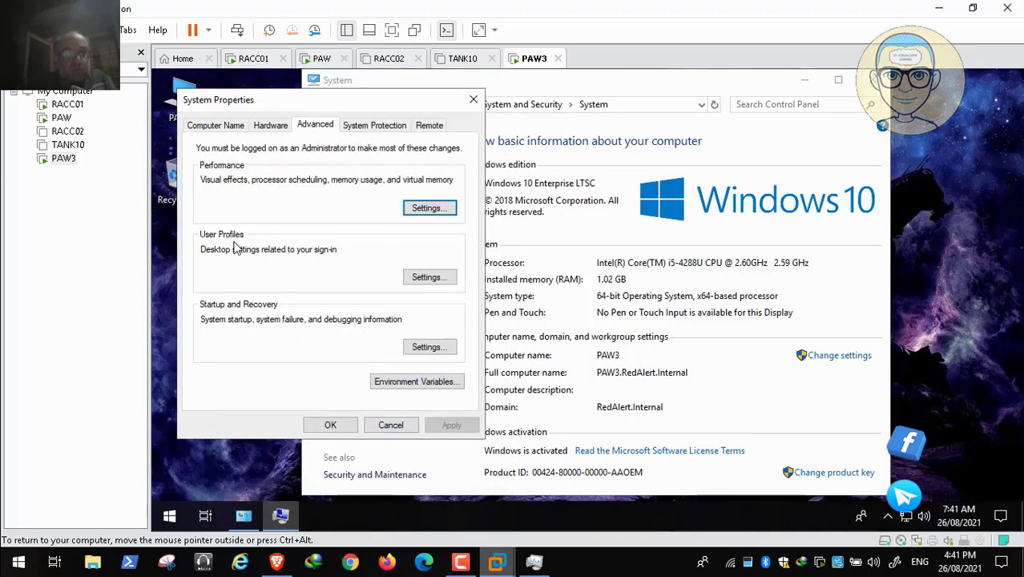
# - Close System Properties and the System information window on PAW3
pyautogui.hotkey('shift', 'Tab')
pyautogui.press('Return')
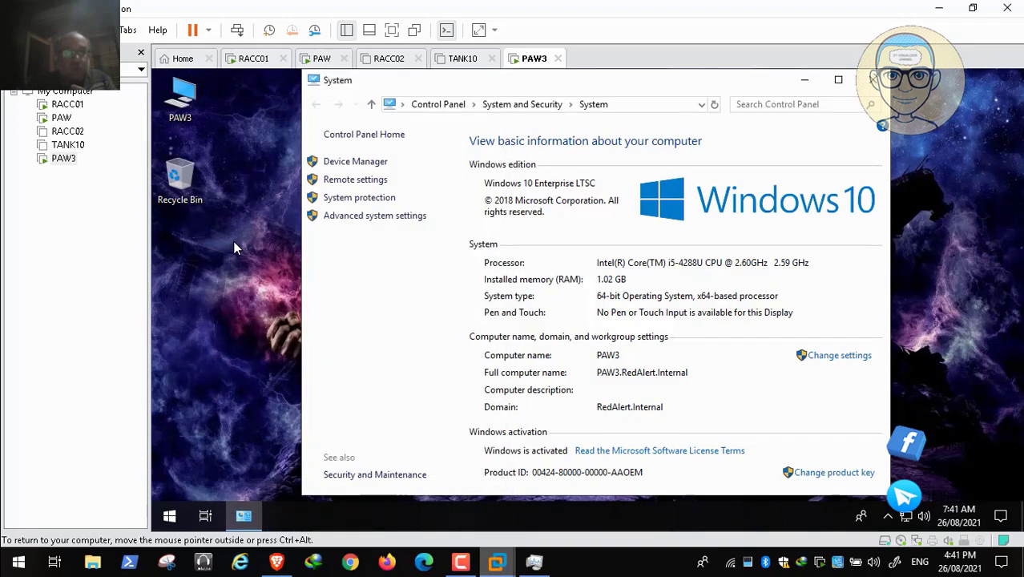
pyautogui.hotkey('alt', 'F4')
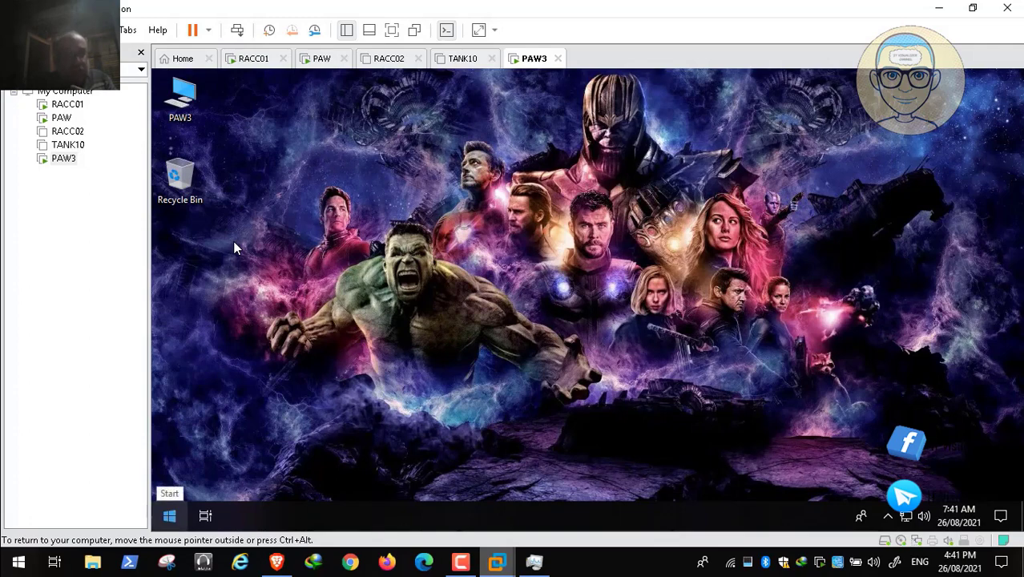
# - Switch to the PAW virtual machine, show its desktop and open the network shares of \\racc01
pyautogui.hotkey('ctrl', 'alt', 'Left')
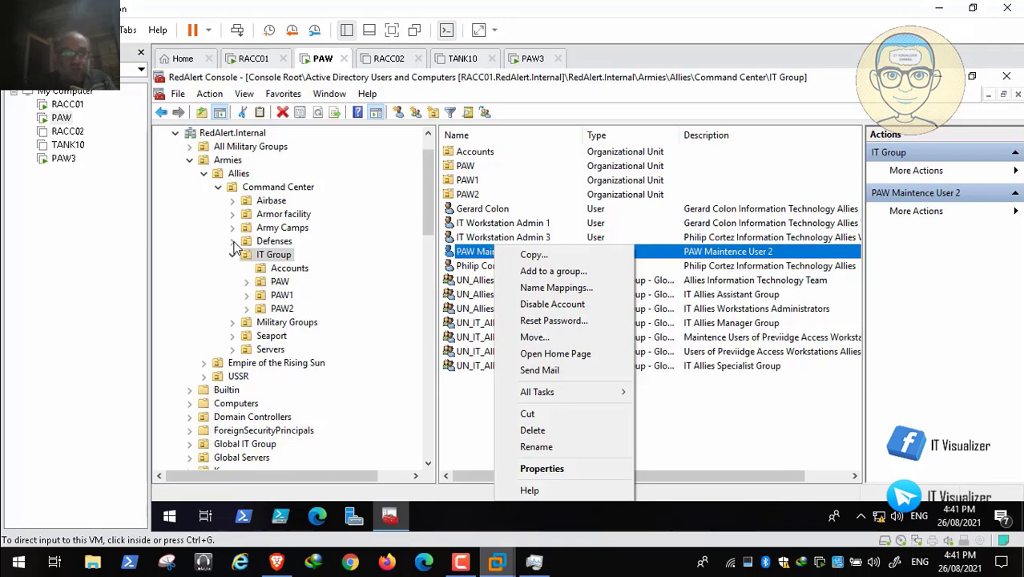
pyautogui.click(236, 248)
pyautogui.press('super+d')
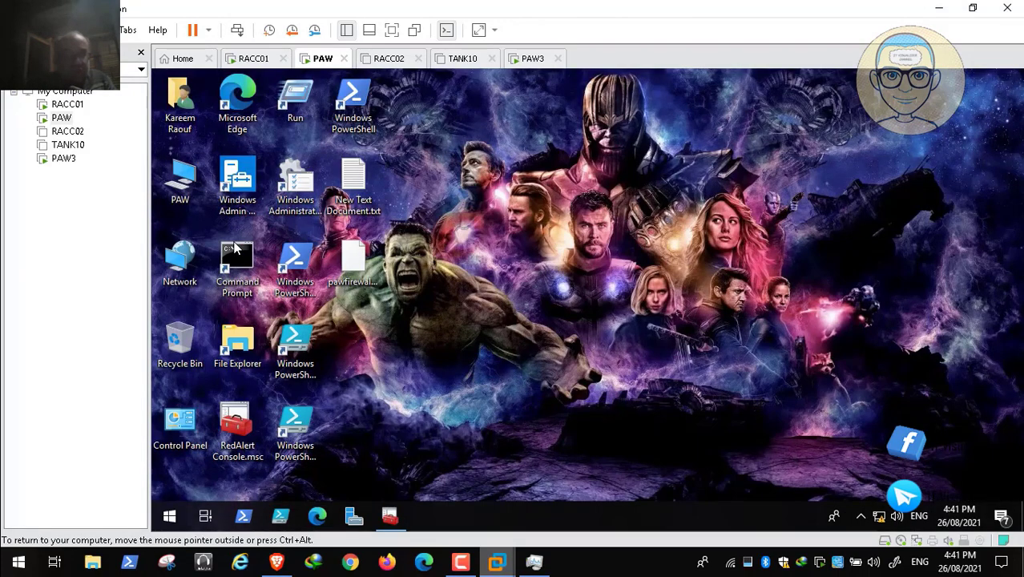
pyautogui.press('super+x')
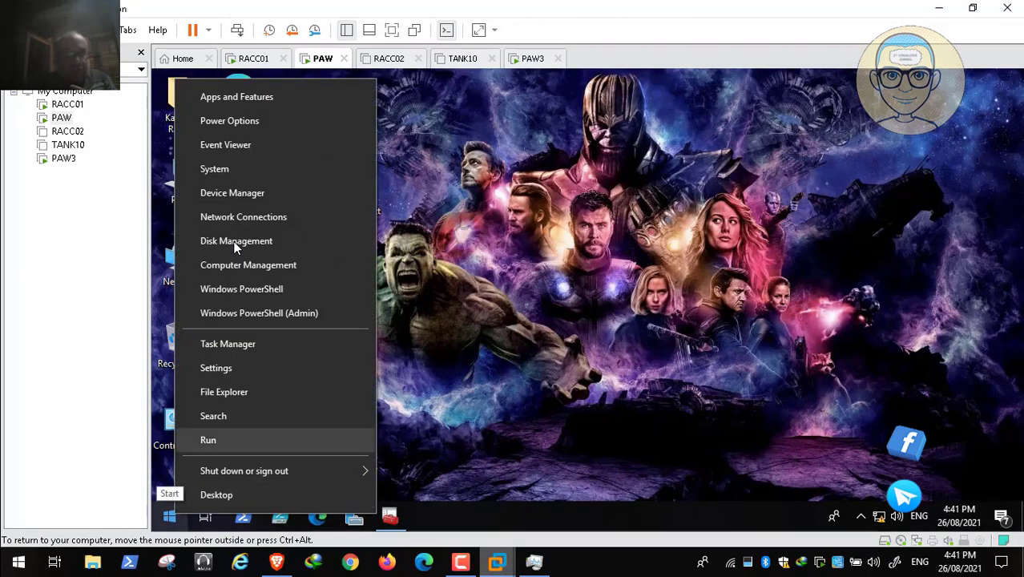
pyautogui.press('r')
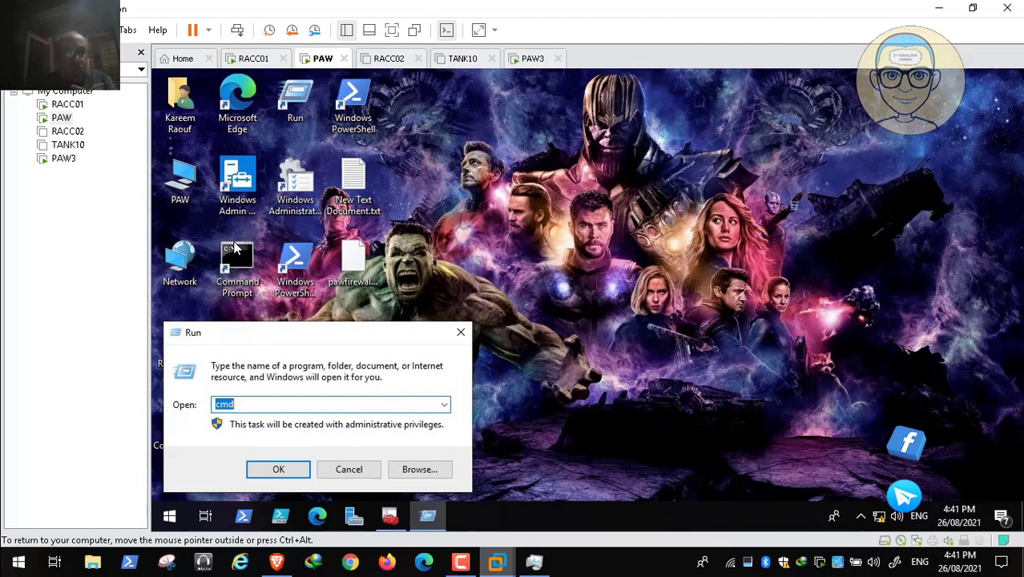
pyautogui.write('\\\\racc01')
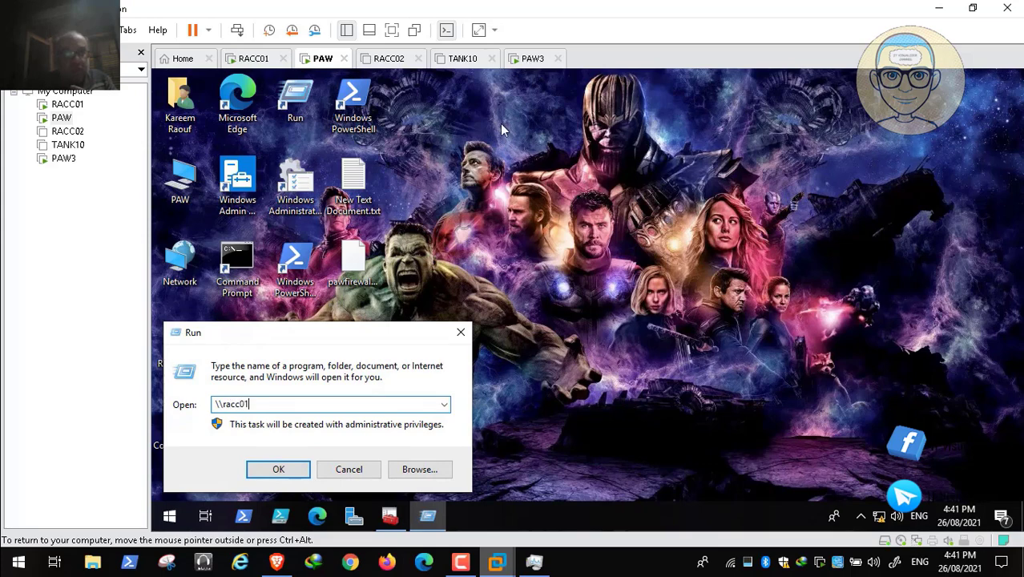
pyautogui.press('Return')
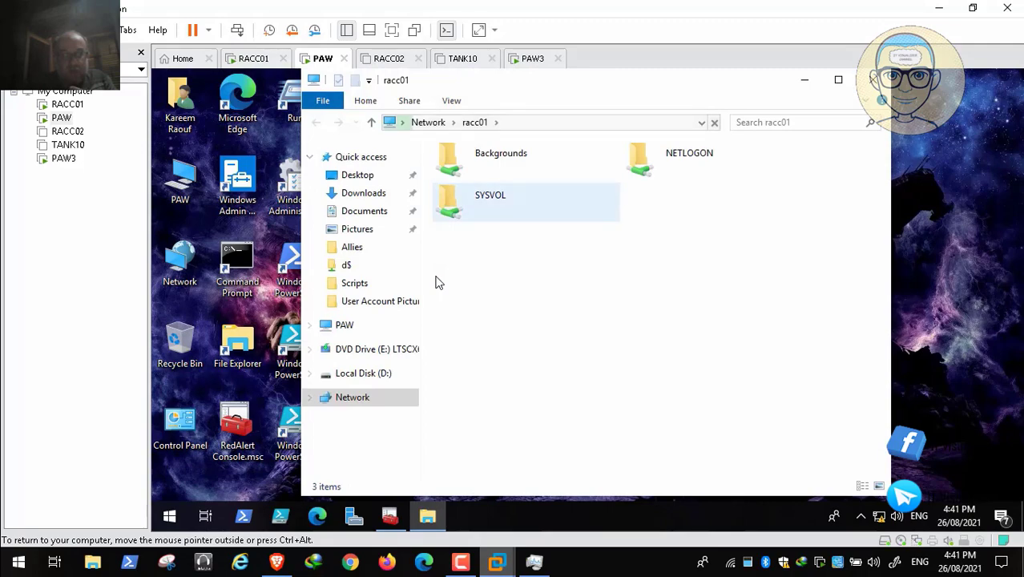
# - Seek forward in the recording past the racc01 shares to PAW3's lock screen
pyautogui.moveTo(599, 539)
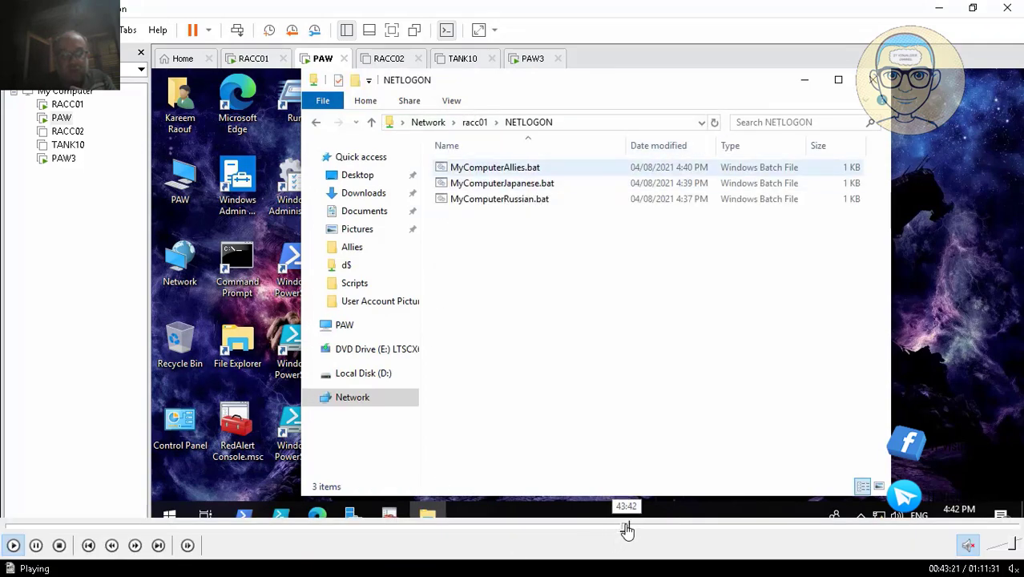
pyautogui.click(627, 529)
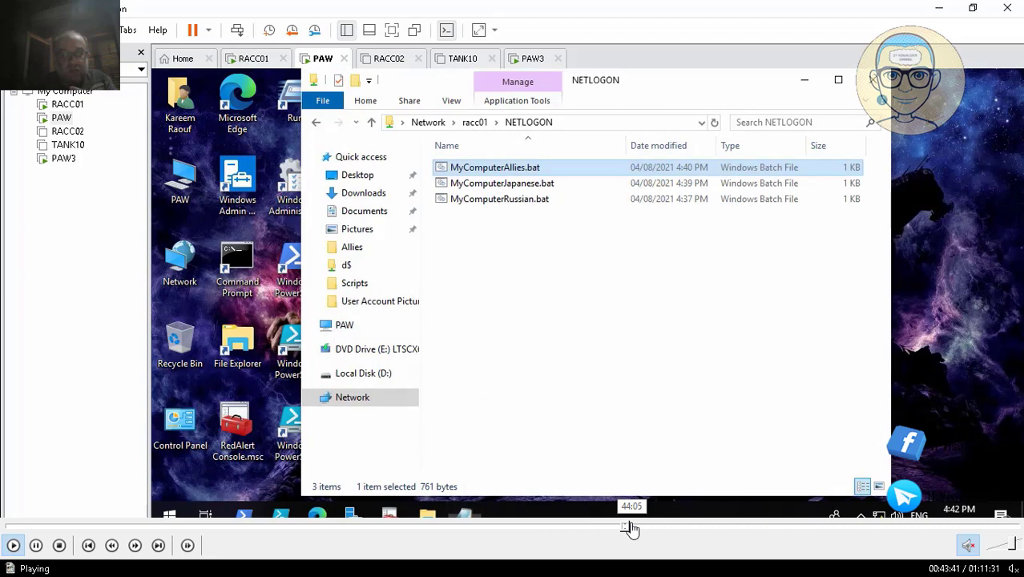
pyautogui.click(633, 528)
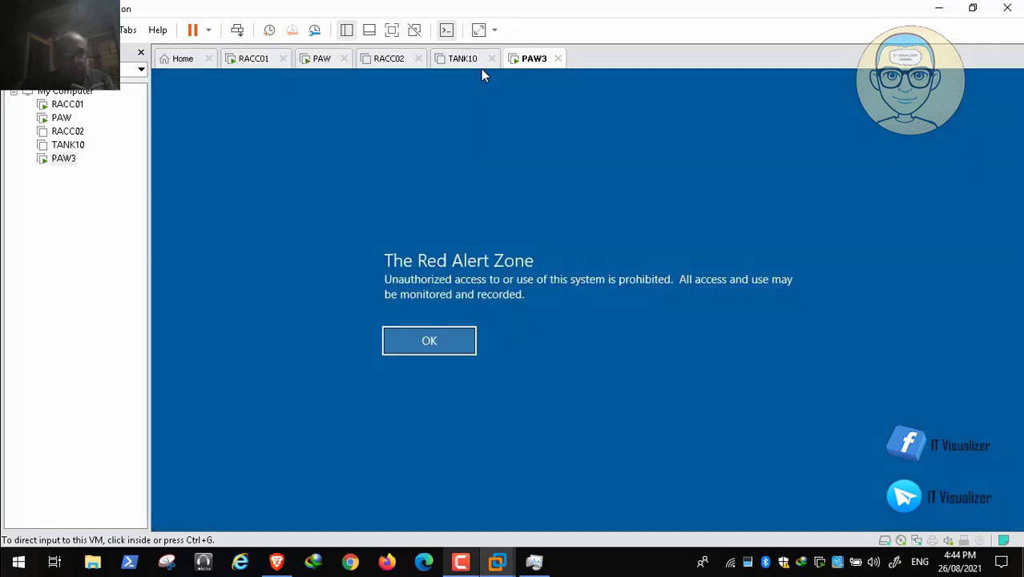
# - Unlock PAW3's sign-in screen, accept the logon notice and sign in as itwadmin2 with the account password
pyautogui.click(482, 70)
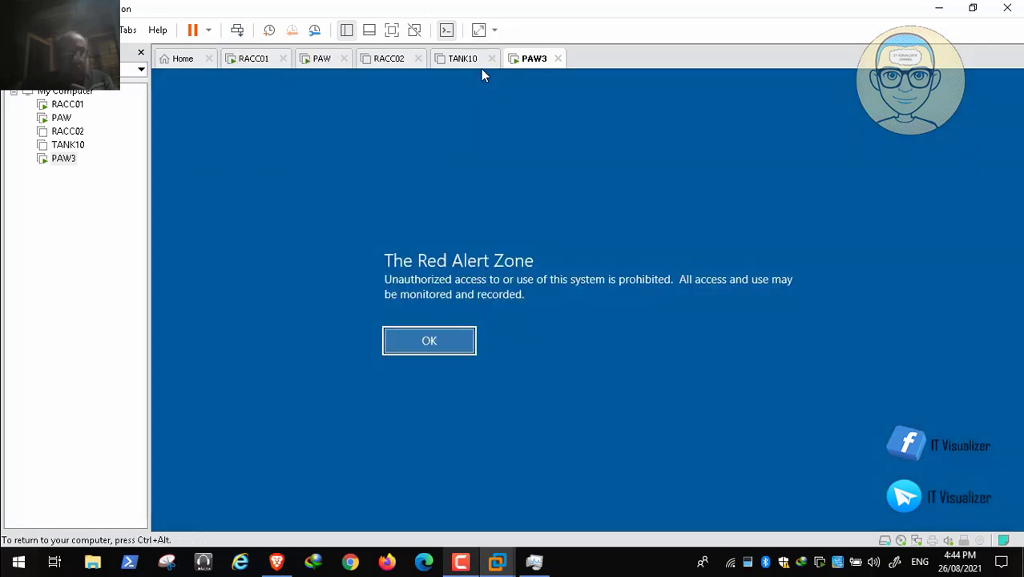
pyautogui.press('Return')
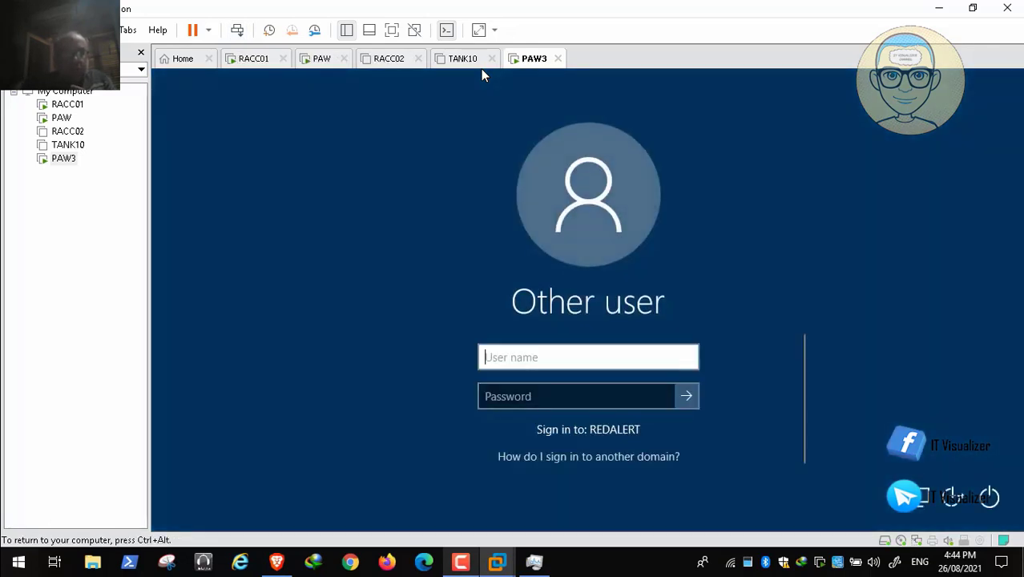
pyautogui.write('i')
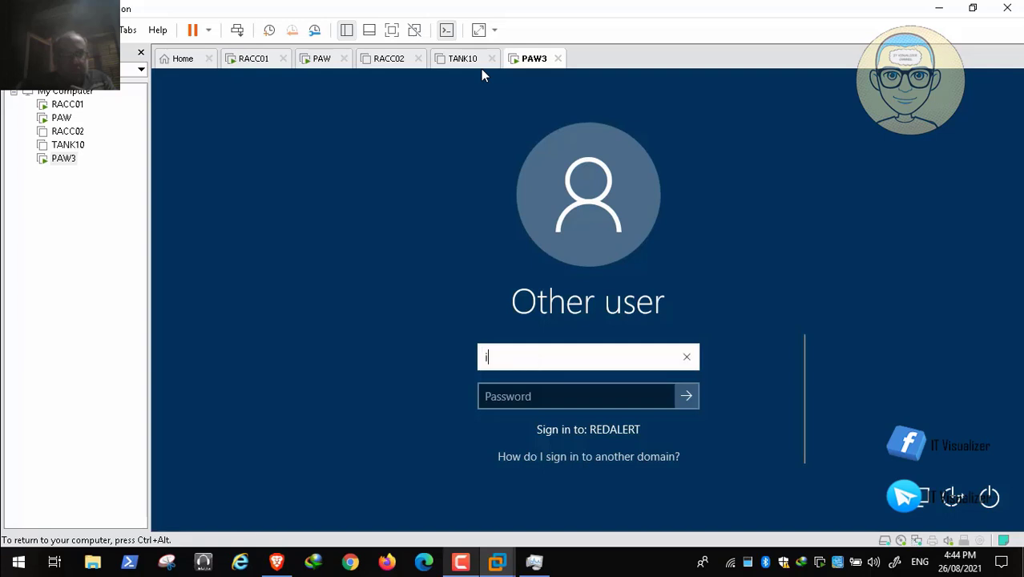
pyautogui.write('twadmin2')
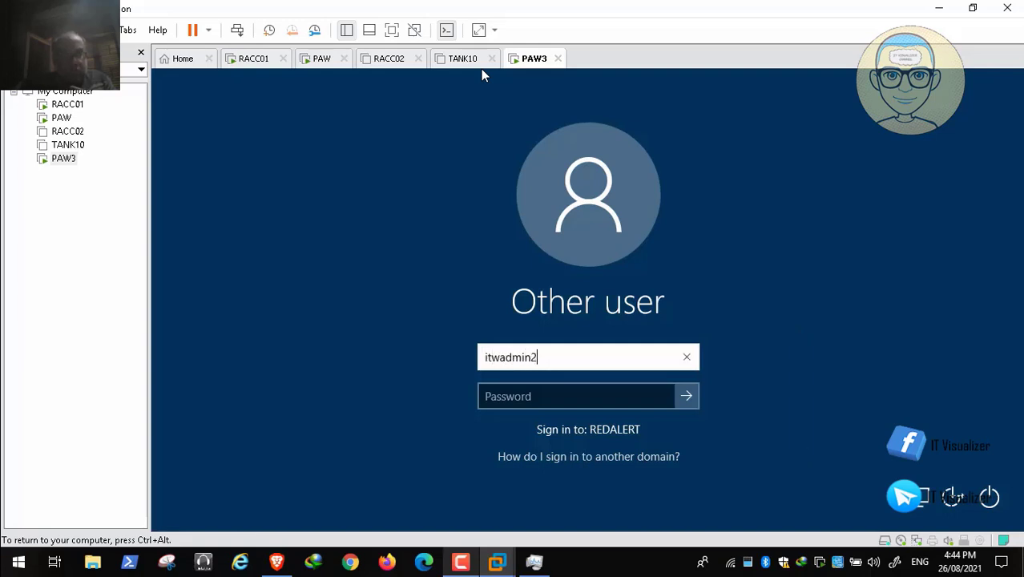
pyautogui.press('Tab')
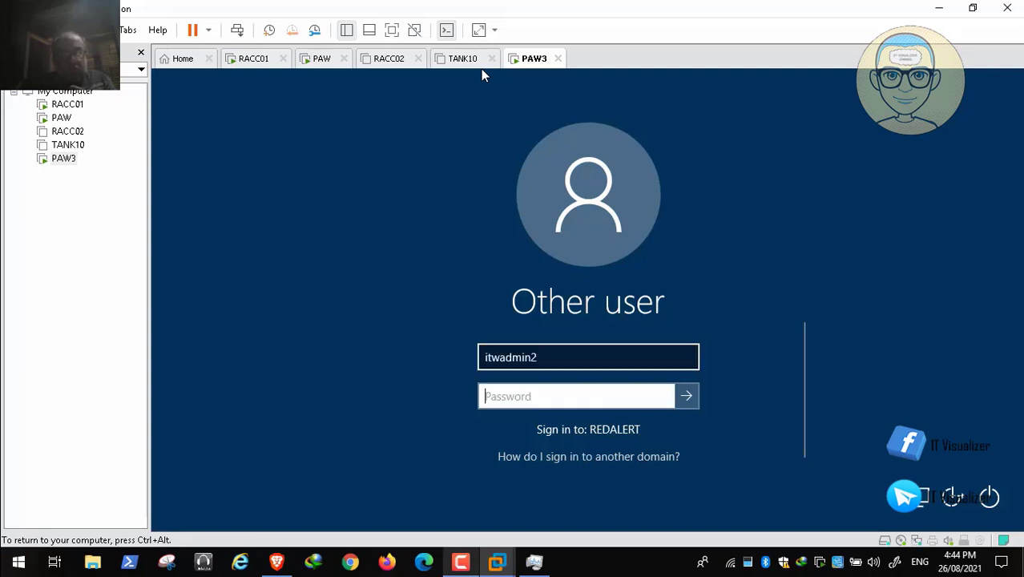
pyautogui.write('P')
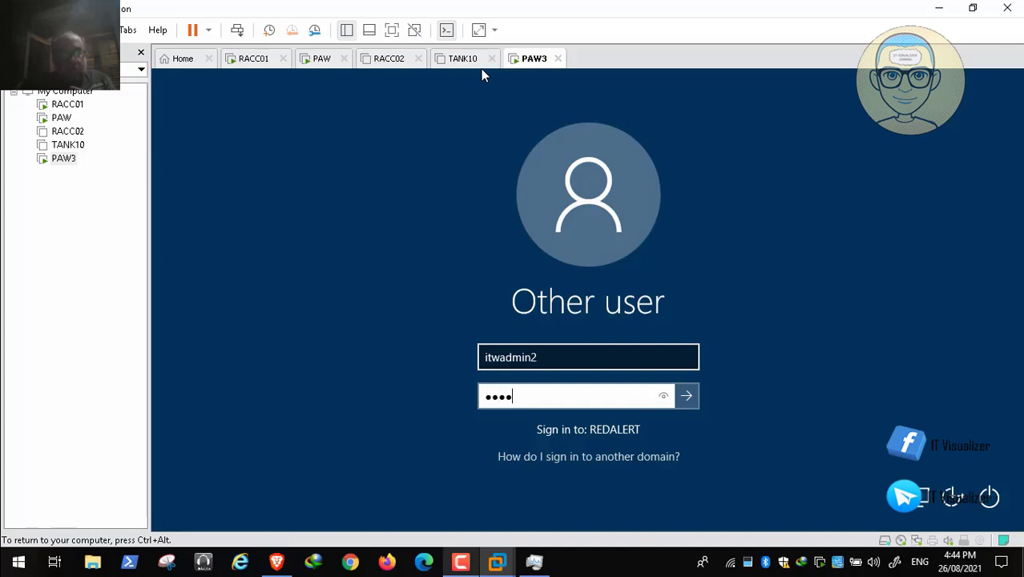
pyautogui.write('••••')
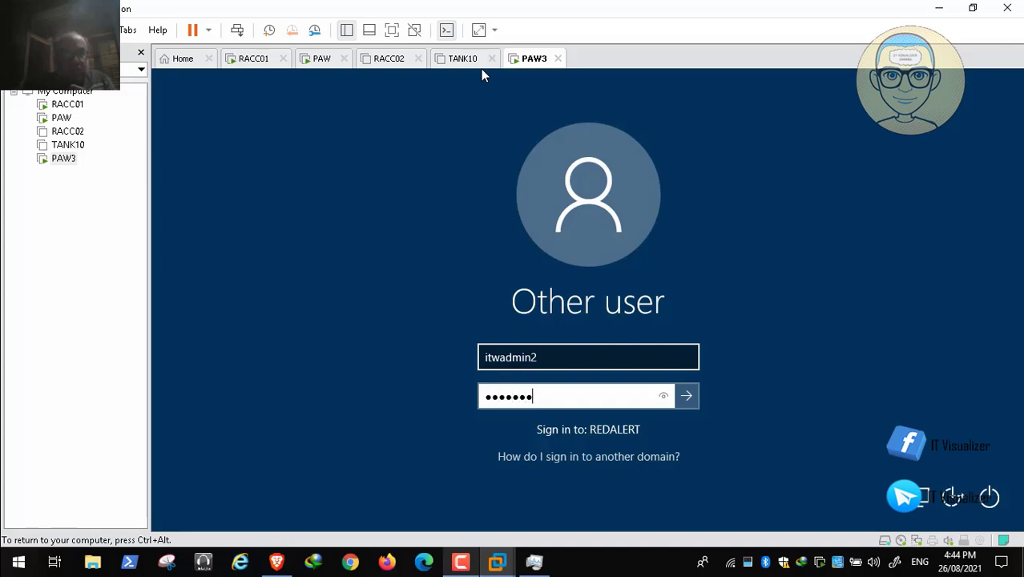
pyautogui.press('Return')
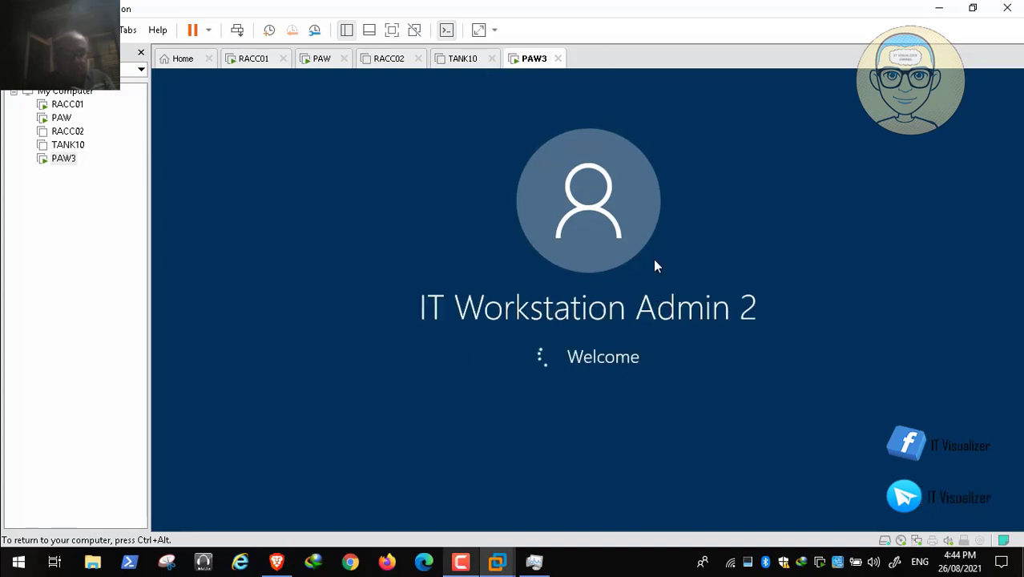
# - Seek ahead in the recording past PAW3's local user accounts and the privileged access workstation article's logon restriction section
pyautogui.moveTo(701, 568)
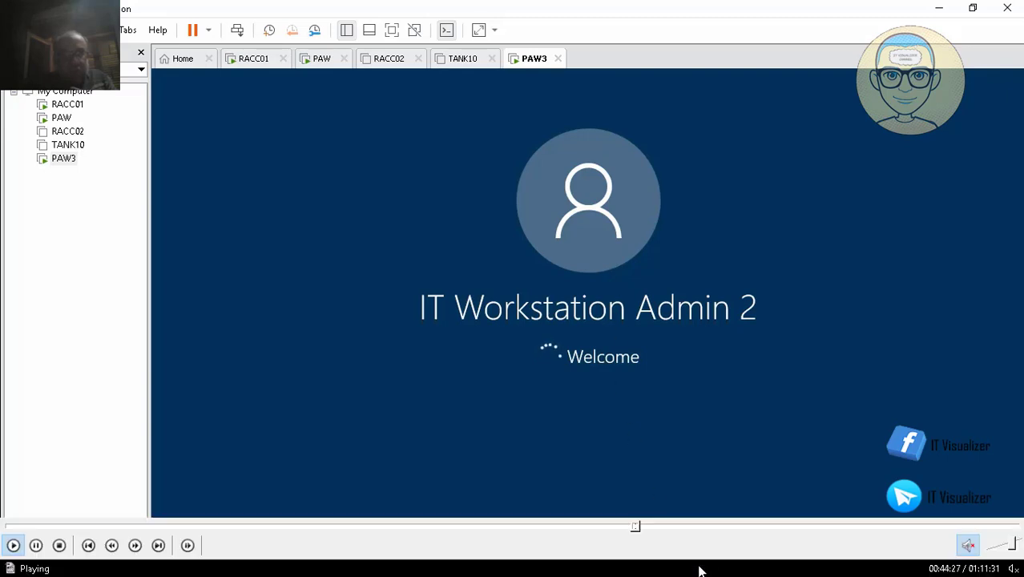
pyautogui.click(642, 526)
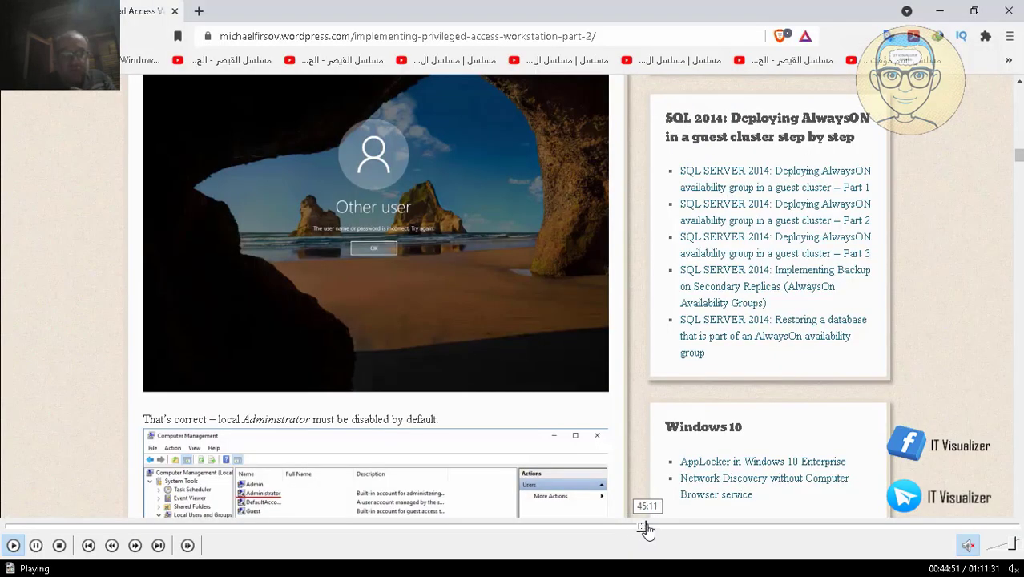
pyautogui.click(649, 527)
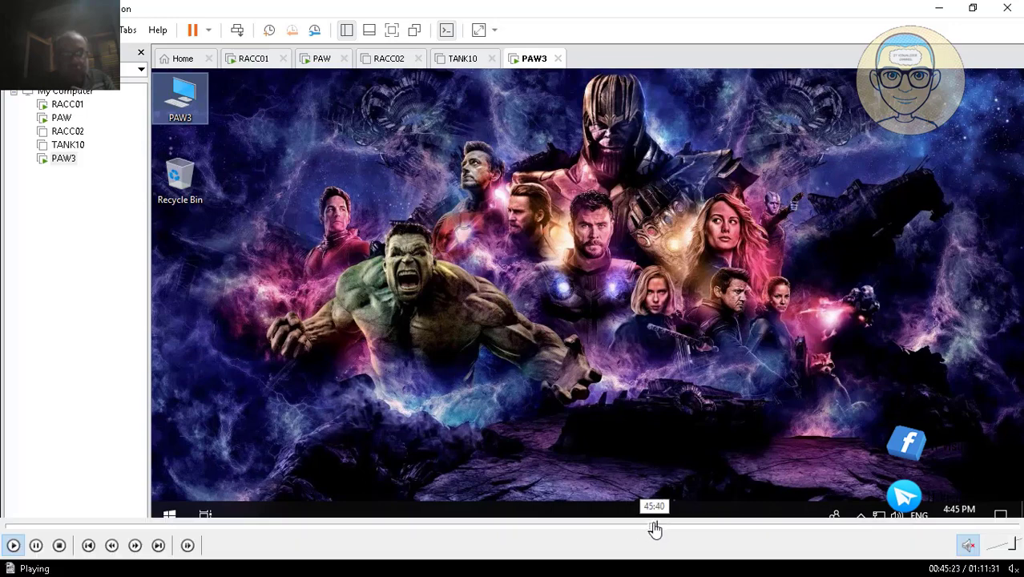
pyautogui.click(655, 529)
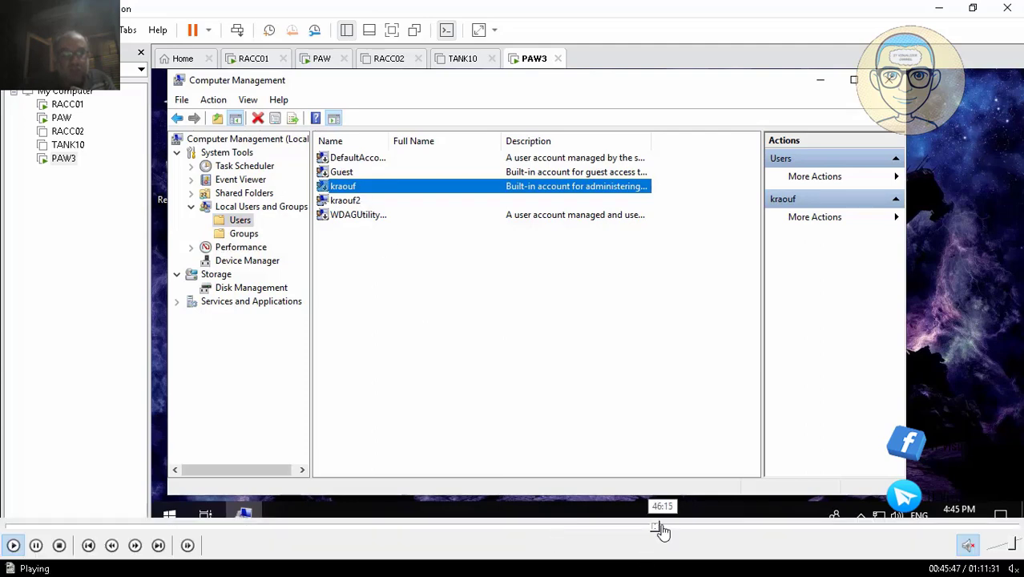
pyautogui.click(662, 528)
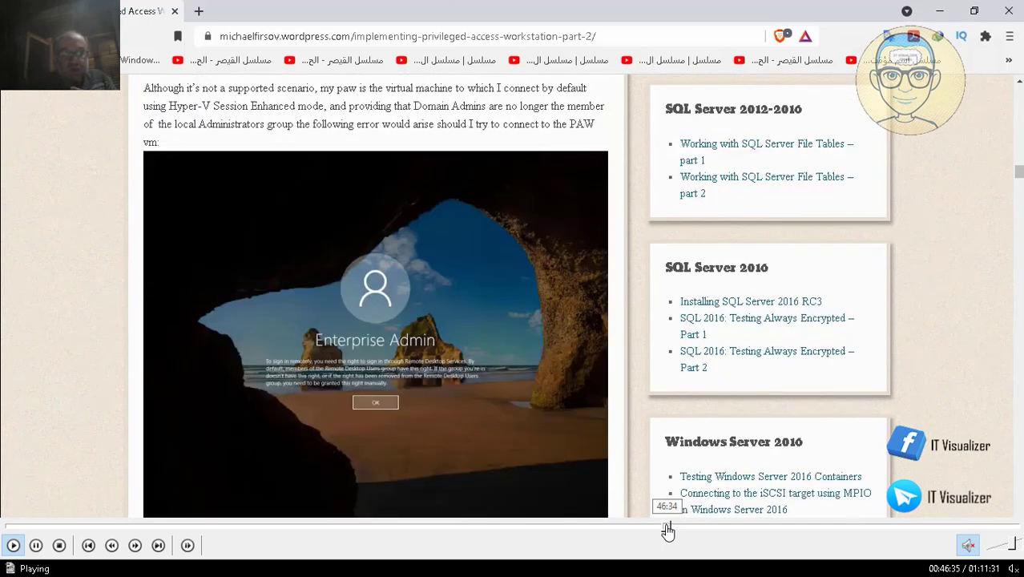
pyautogui.click(671, 528)
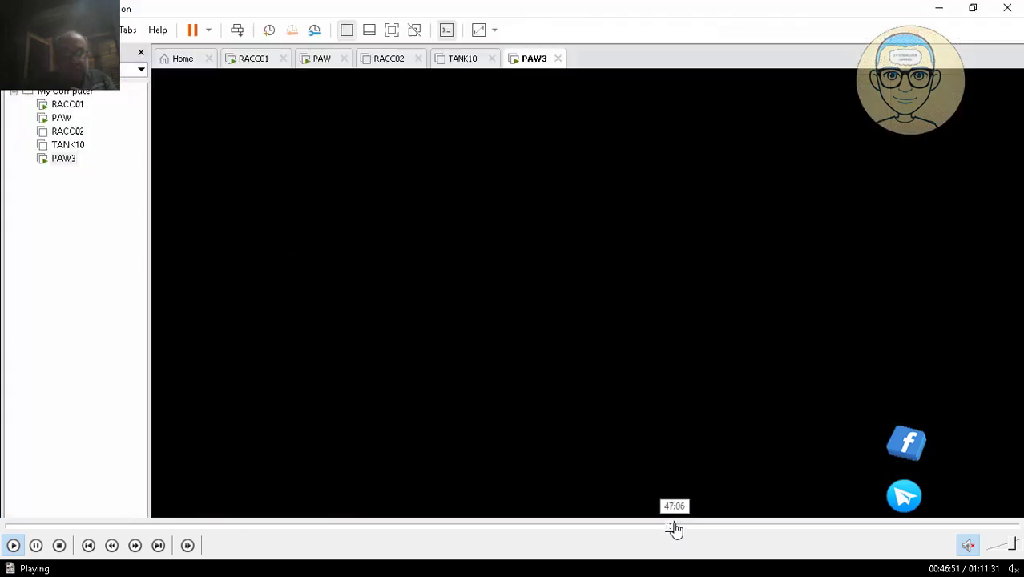
# - Seek back through the recording to the membership dialog of PAW3's local Administrators group
pyautogui.click(677, 528)
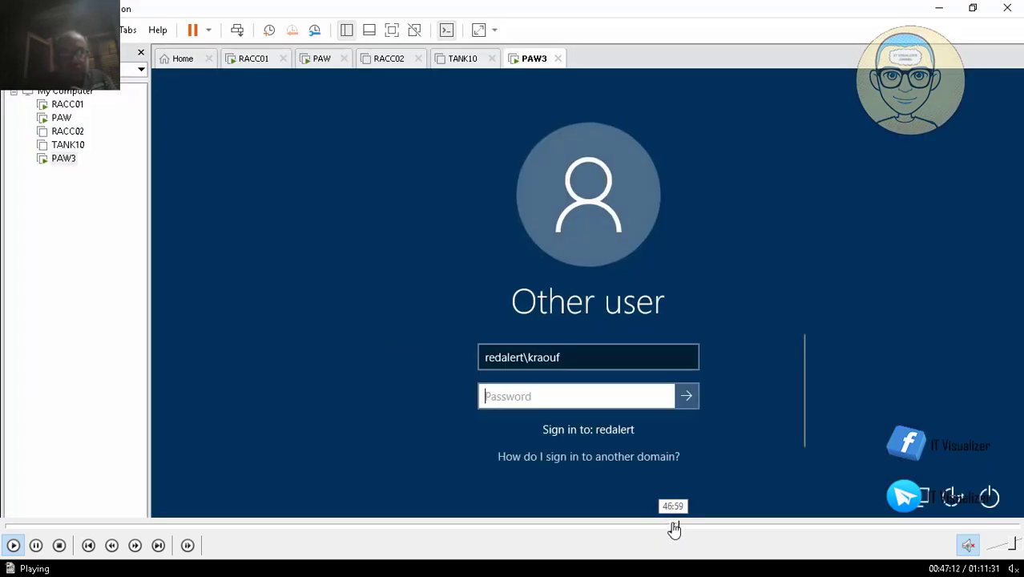
pyautogui.click(673, 528)
pyautogui.click(671, 528)
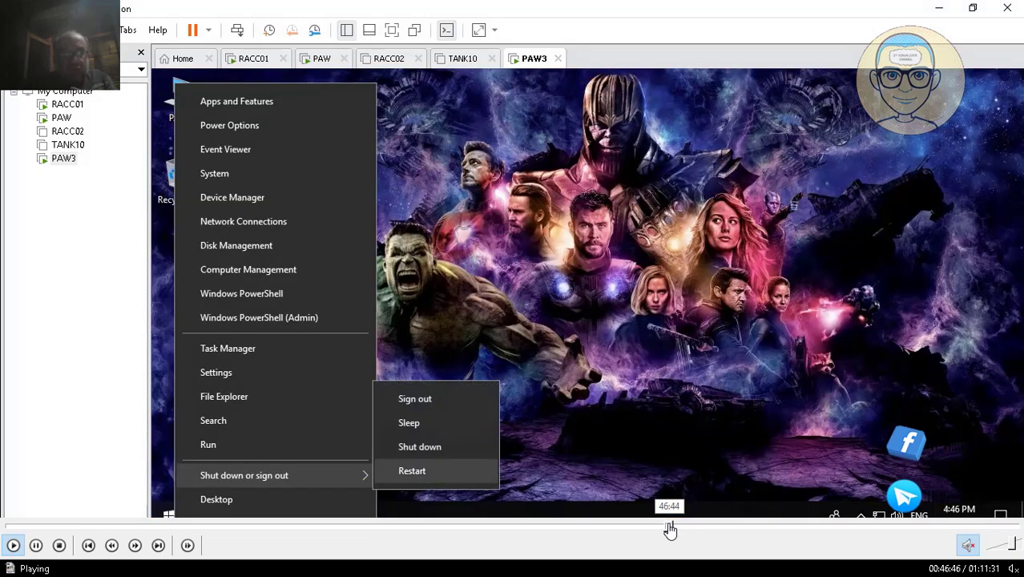
pyautogui.click(669, 528)
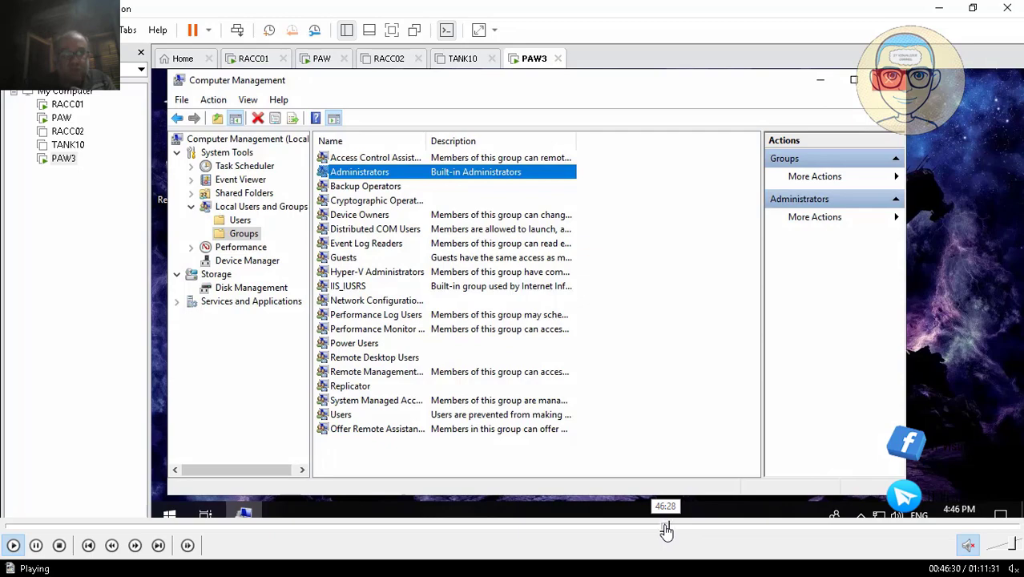
pyautogui.click(665, 529)
pyautogui.click(664, 529)
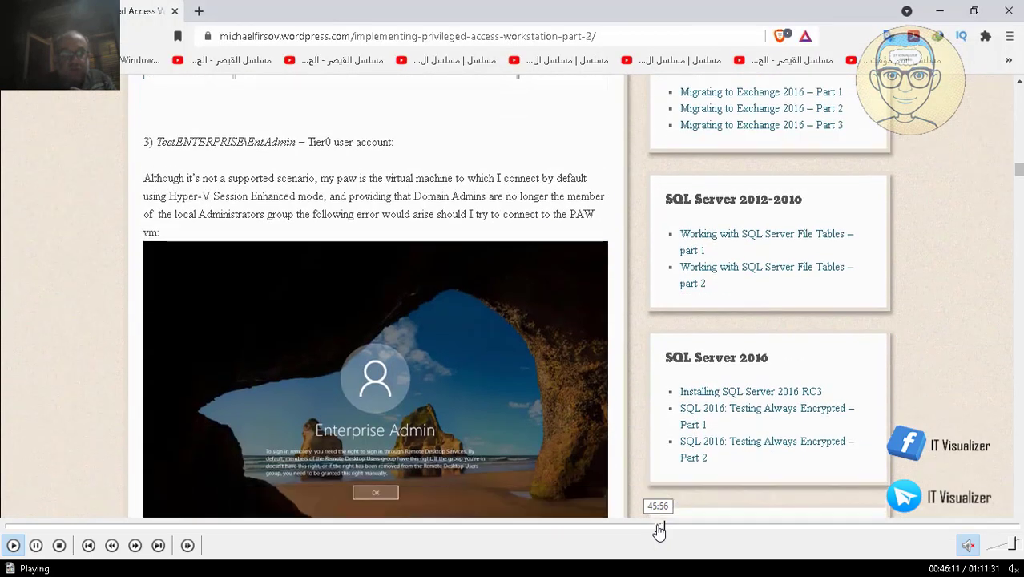
pyautogui.click(658, 529)
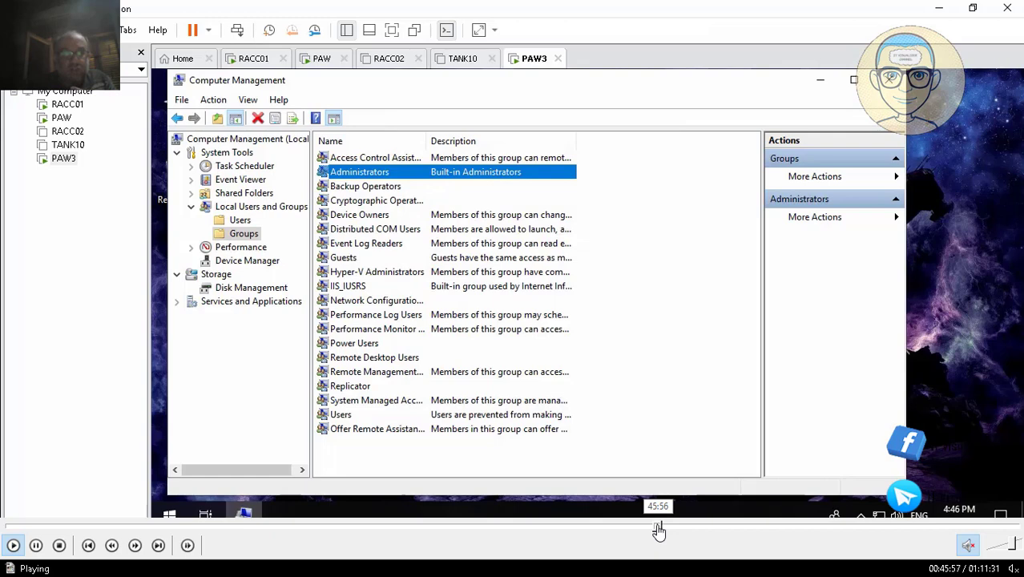
pyautogui.click(656, 530)
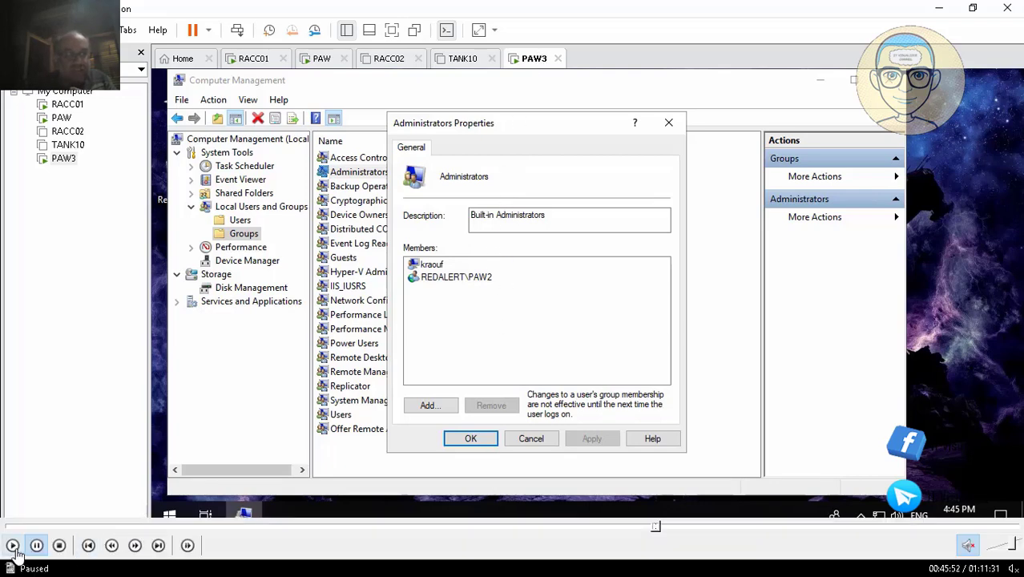
# - Resume playback of the recording and seek forward past the Administrators group dialog to PAW3's lock screen
pyautogui.click(13, 545)
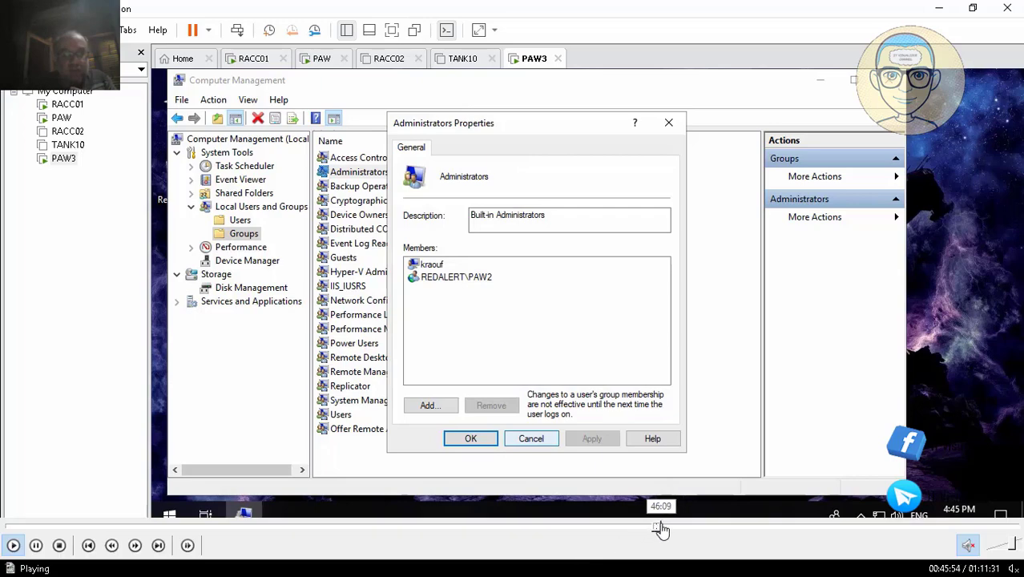
pyautogui.click(661, 529)
pyautogui.click(670, 528)
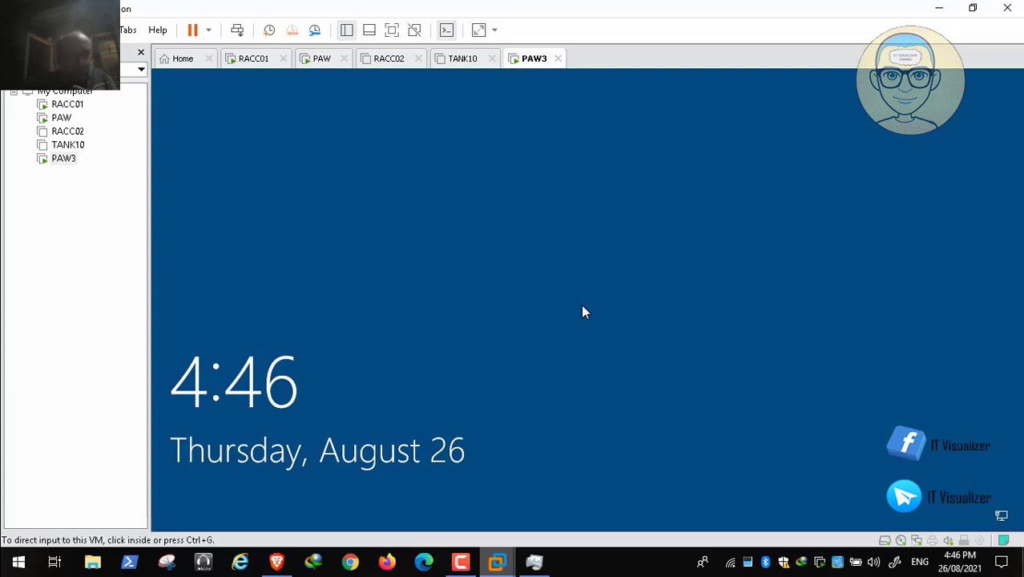
# - Unlock PAW3's sign-in screen, accept the logon notice and enter the domain administrator's user name with the redalert domain prefix
pyautogui.click(237, 30)
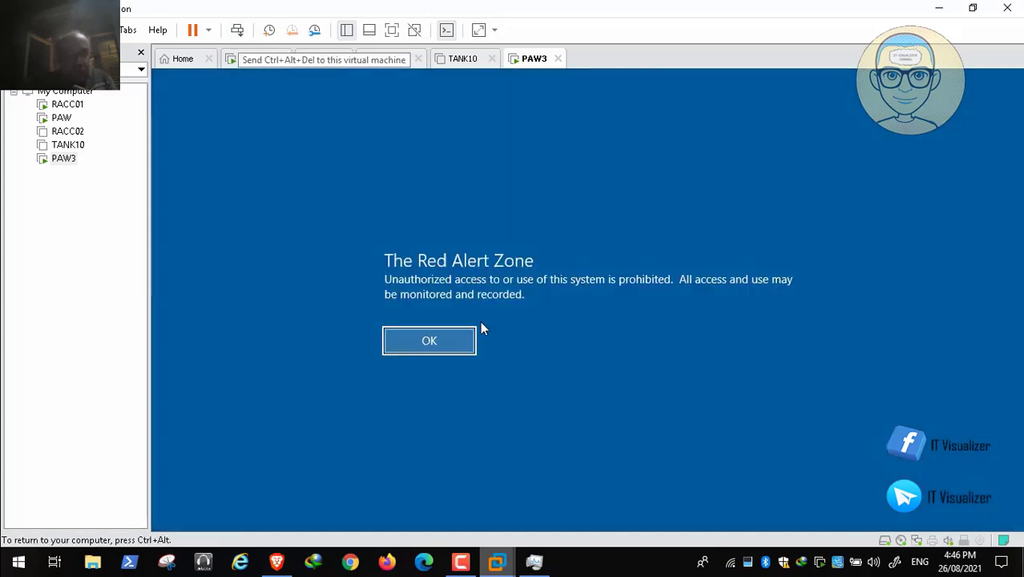
pyautogui.press('Return')
pyautogui.write('r')
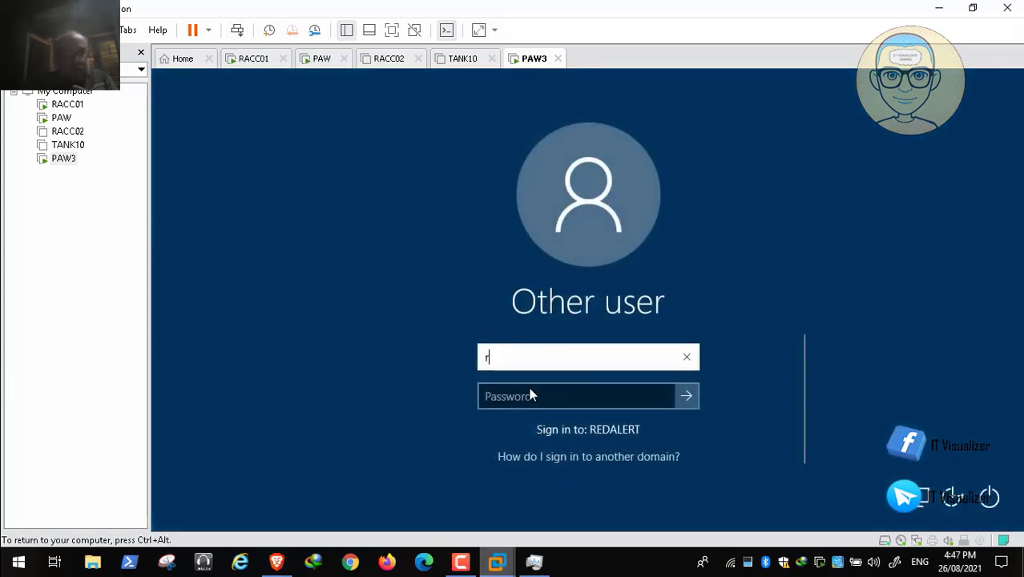
pyautogui.write('edalert')
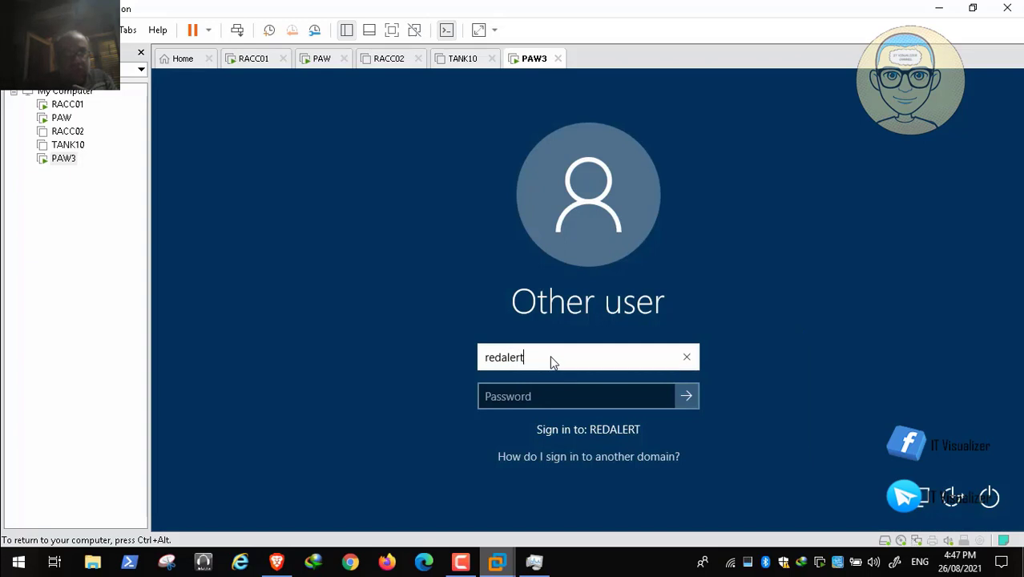
pyautogui.write('\\kra')
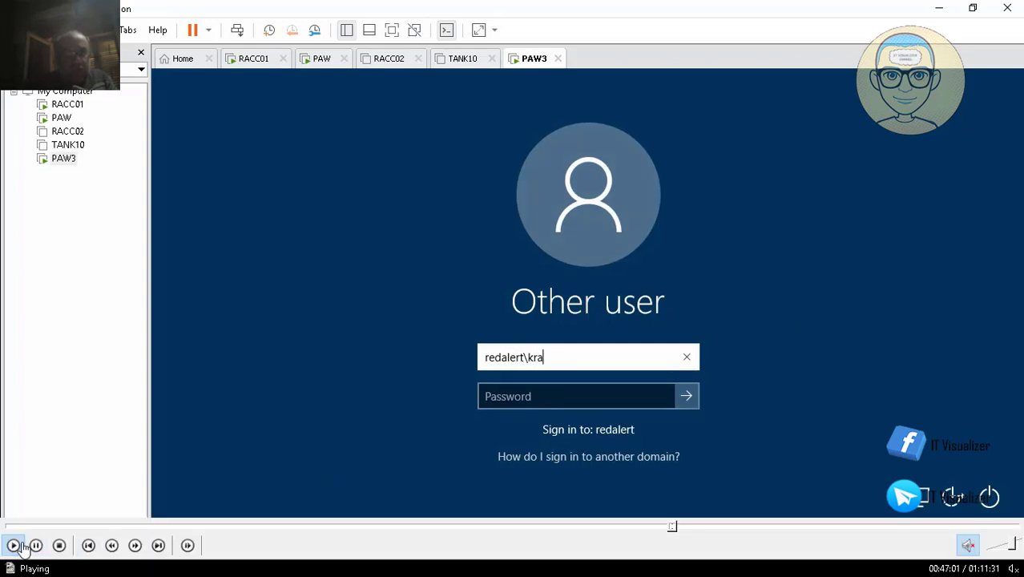
pyautogui.write('ouf')
pyautogui.press('Tab')
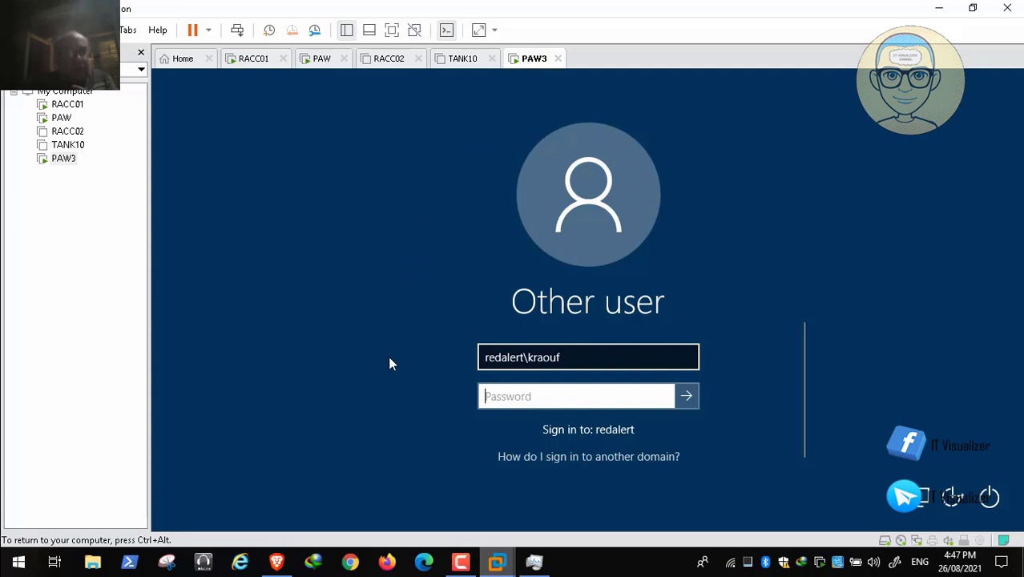
# - Switch to The Red Alert Structure presentation in PowerPoint and review Domain Admin against the USSR, Allies and EOTS tiers on slide 2
pyautogui.doubleClick(418, 250)
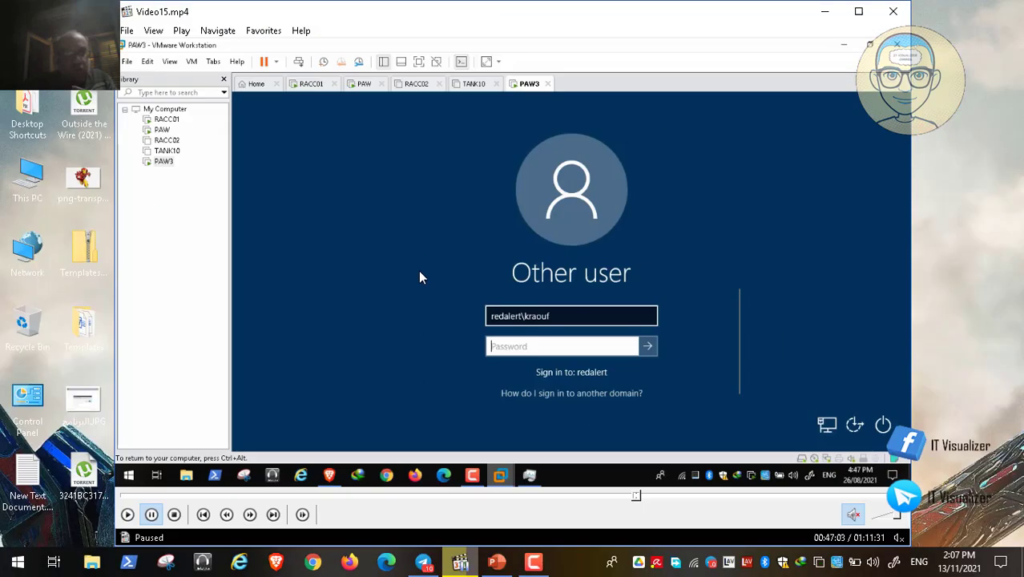
pyautogui.click(497, 563)
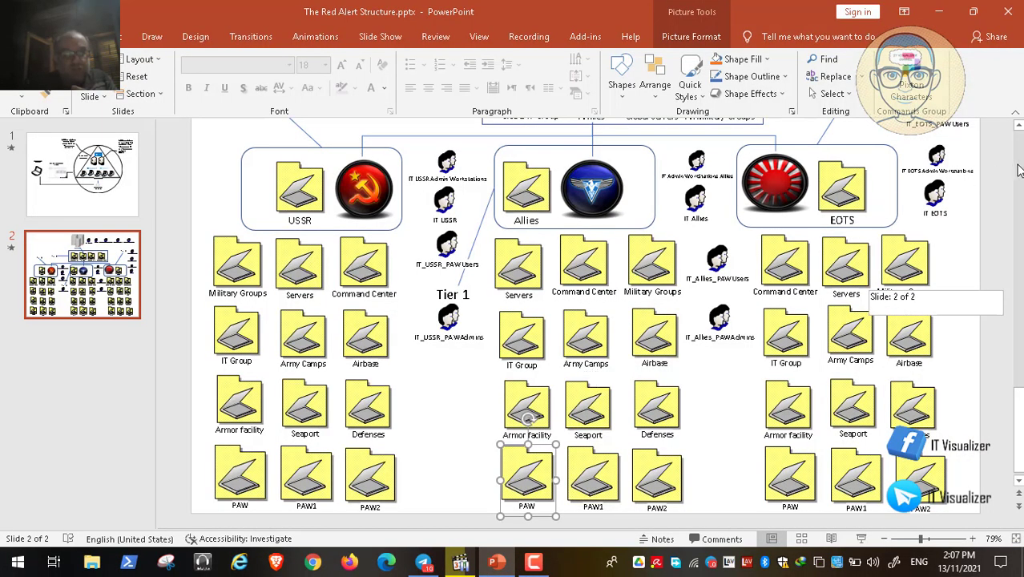
pyautogui.scroll(3, 1017, 170)
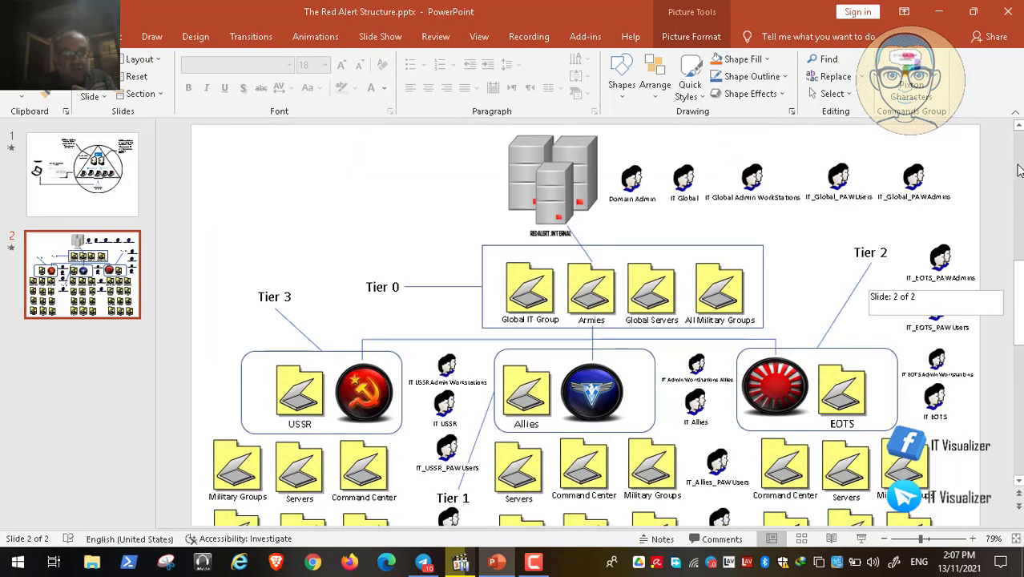
pyautogui.click(638, 192)
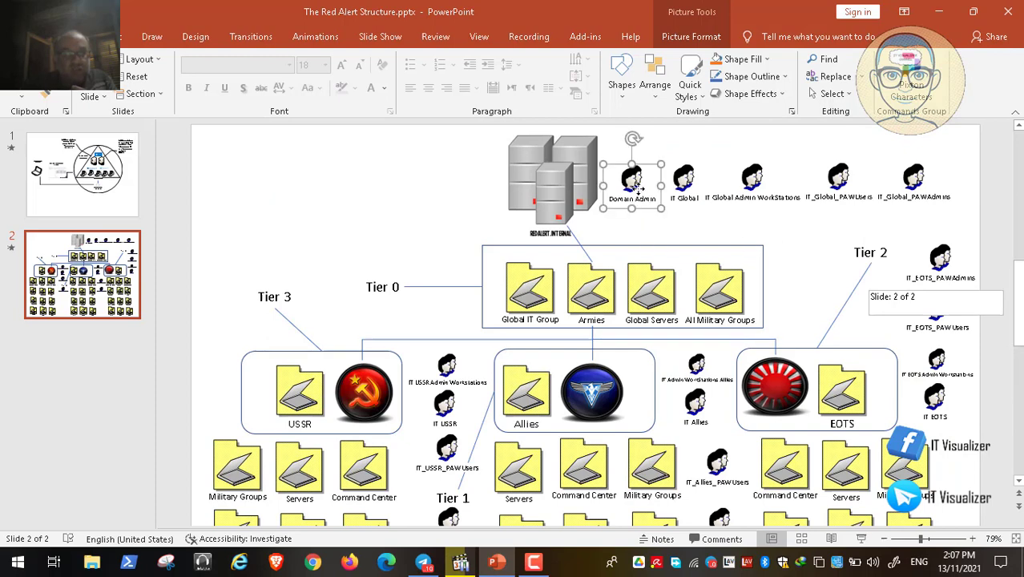
pyautogui.click(342, 388)
pyautogui.click(593, 378)
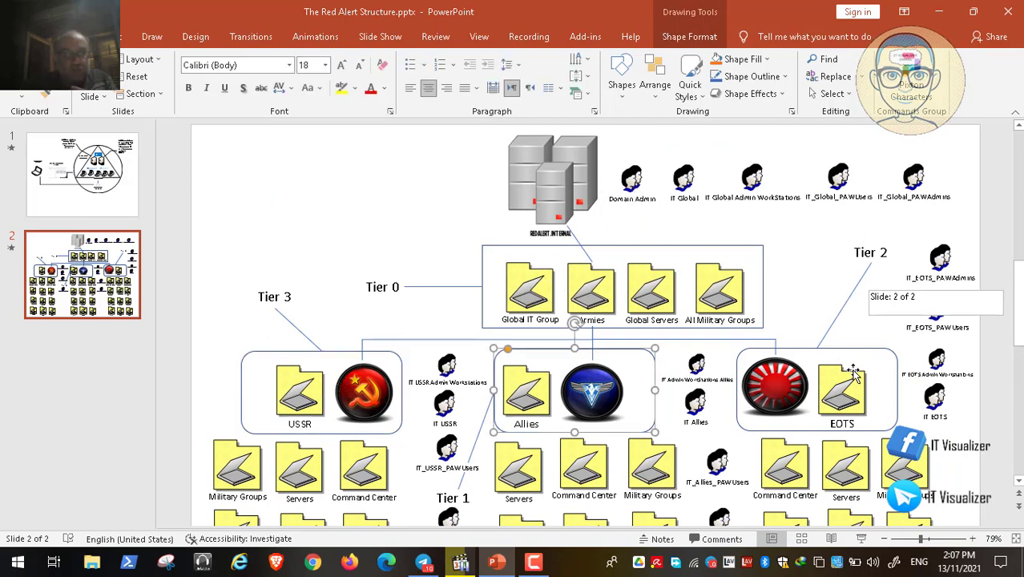
pyautogui.click(853, 374)
pyautogui.click(628, 184)
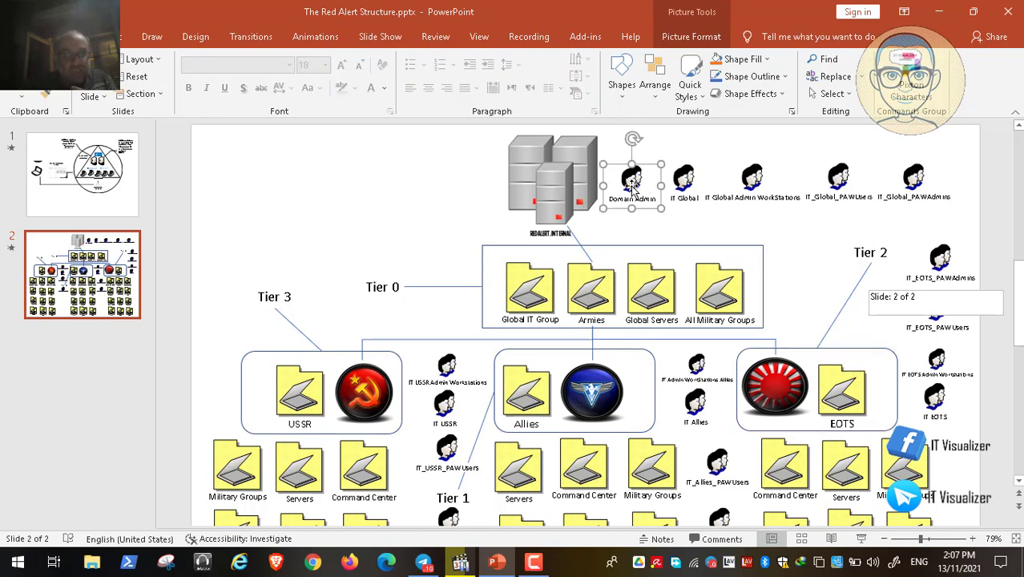
pyautogui.click(586, 392)
pyautogui.click(346, 393)
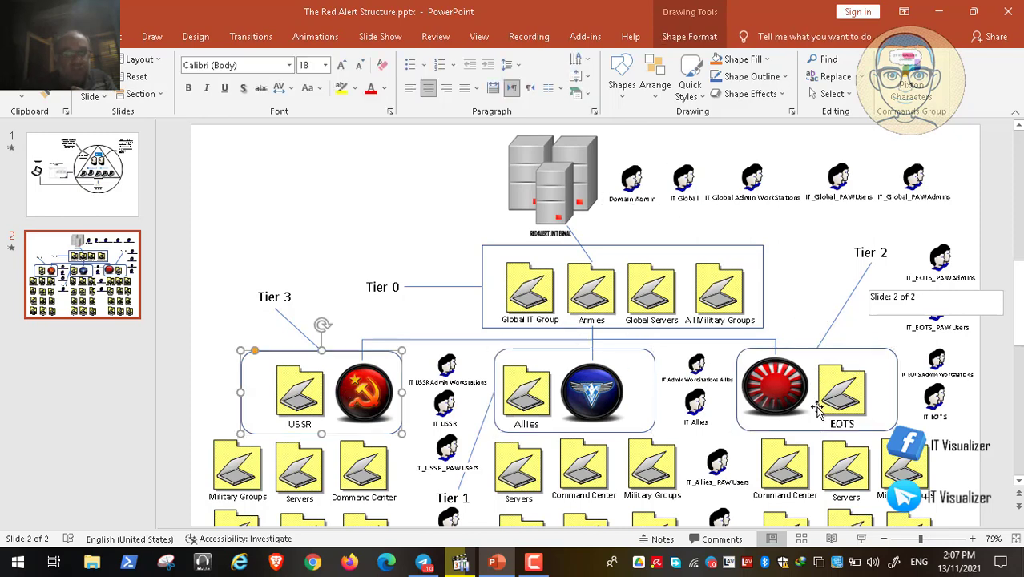
pyautogui.click(817, 409)
pyautogui.click(936, 12)
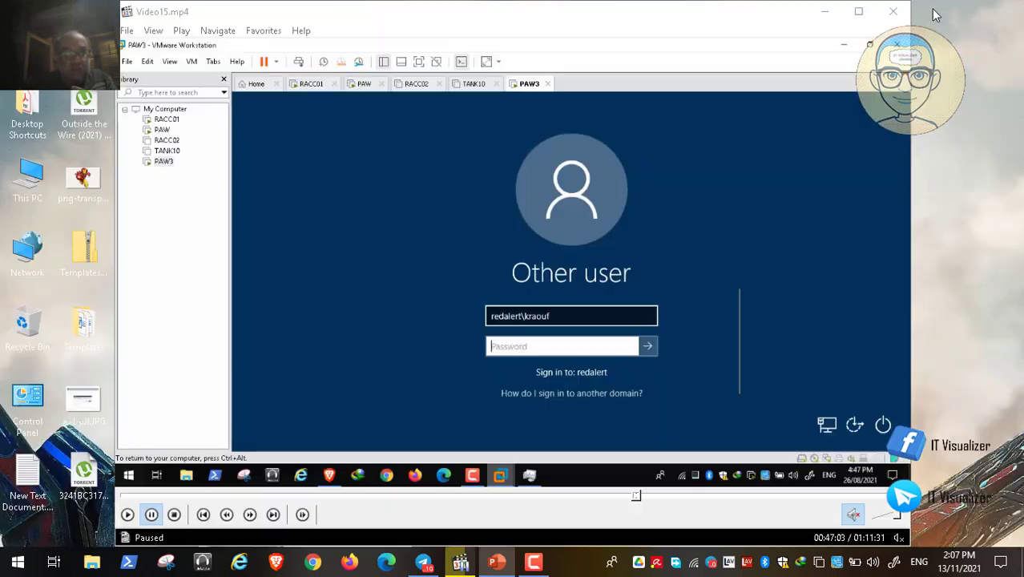
# - Return to the recording in full screen, resume playback and dismiss the sign-in message on PAW3
pyautogui.doubleClick(475, 300)
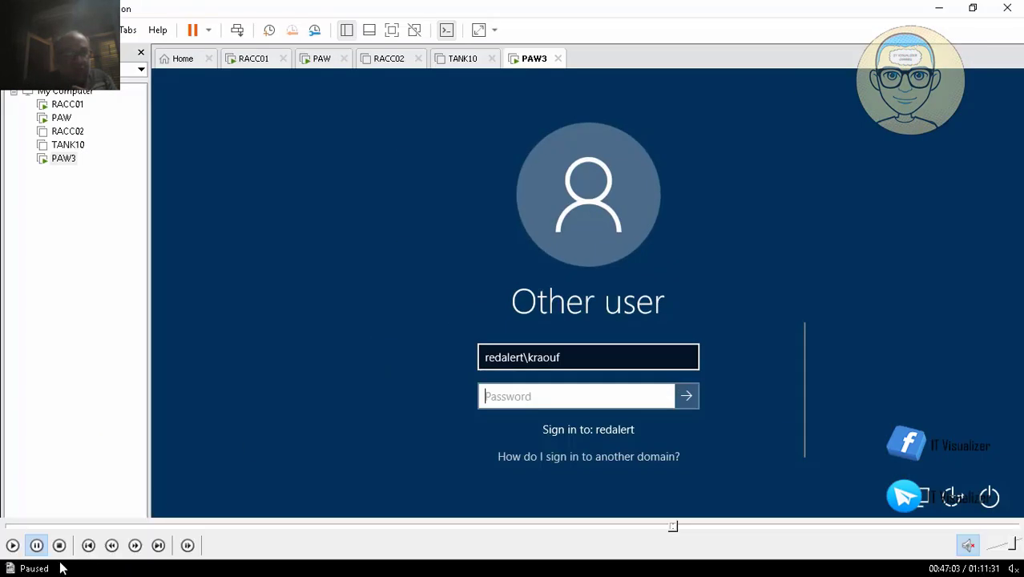
pyautogui.click(12, 545)
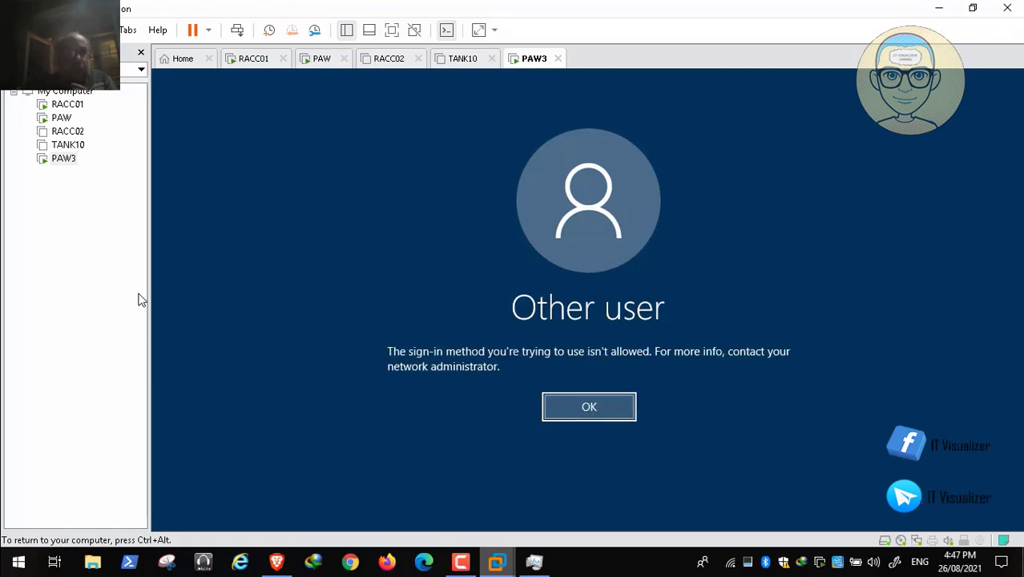
pyautogui.press('Return')
# - Switch to the privileged access workstation article in the browser and read how EntAdmin connects to the PAW virtual machine
pyautogui.moveTo(276, 562)
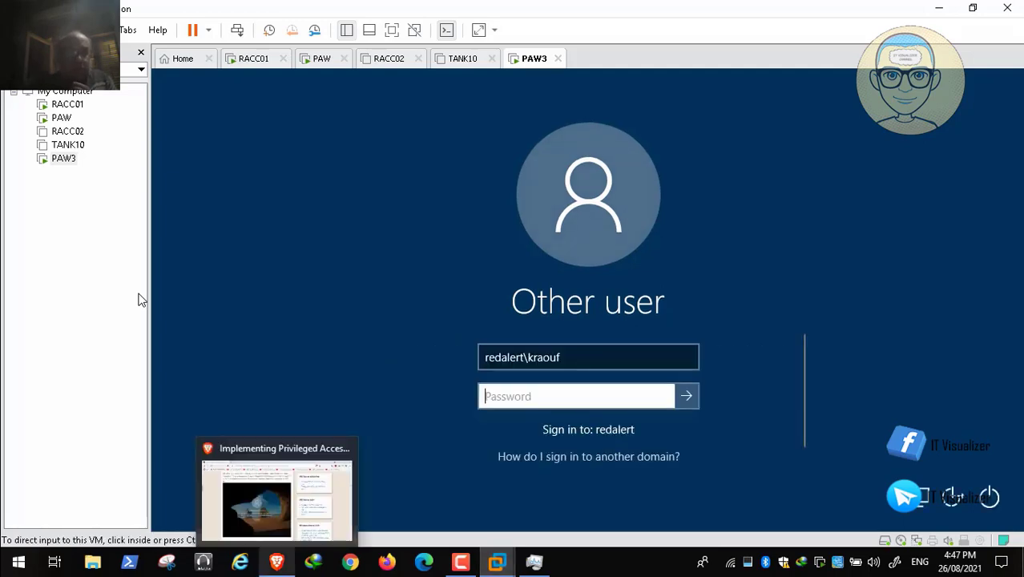
pyautogui.click(277, 505)
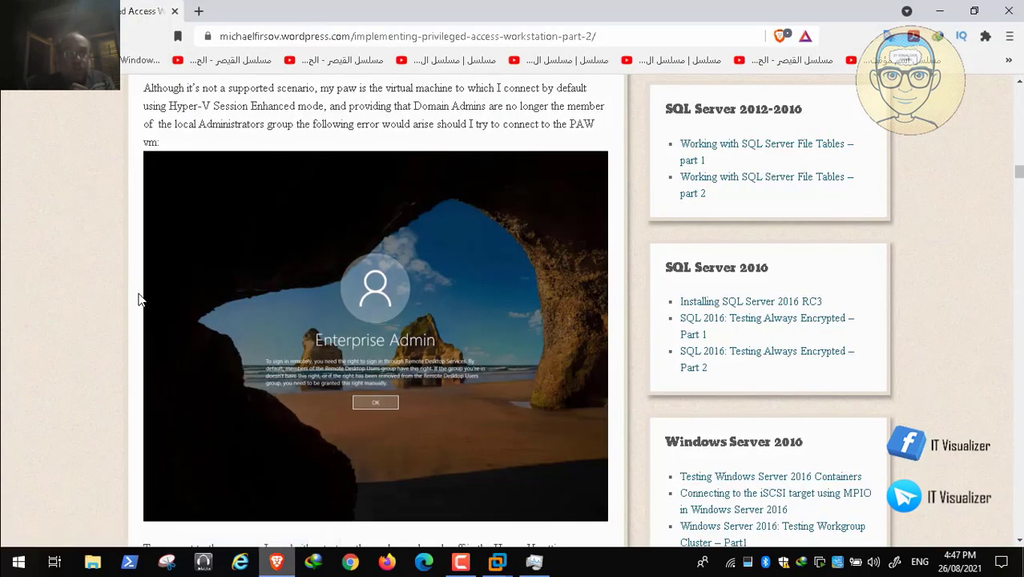
pyautogui.scroll(-1, 138, 299)
pyautogui.scroll(-3, 137, 298)
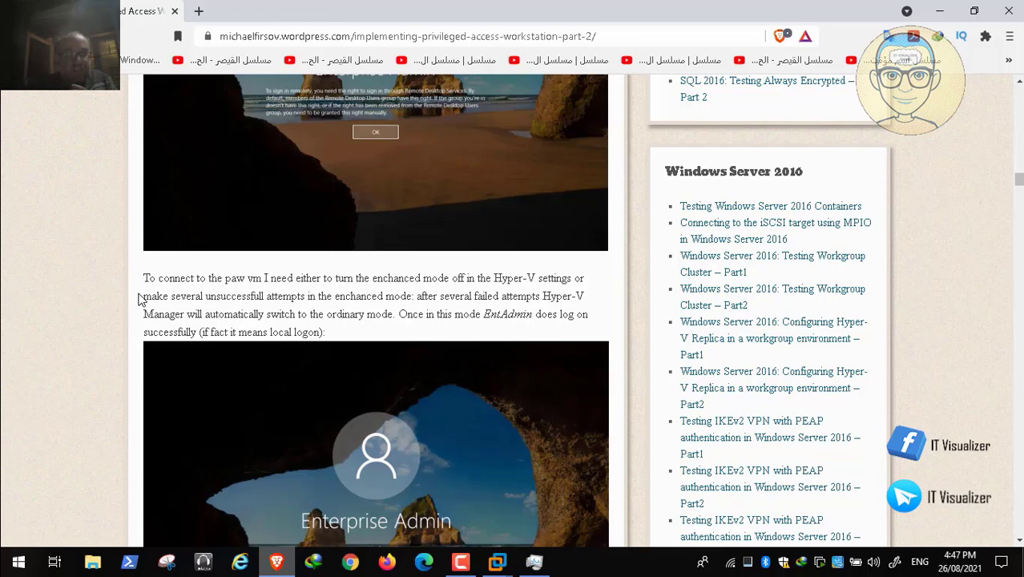
pyautogui.scroll(-1, 138, 299)
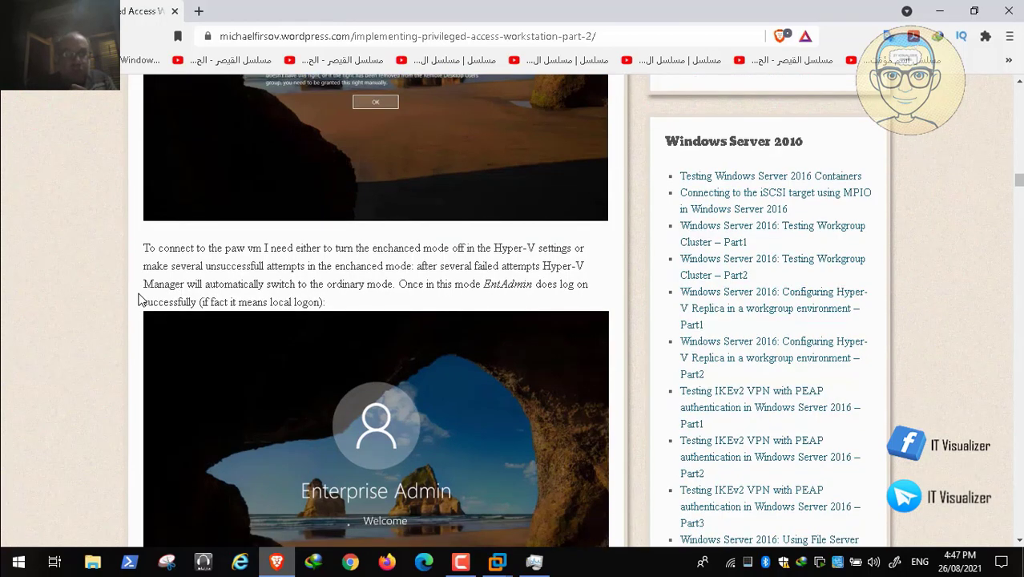
pyautogui.scroll(-1, 138, 299)
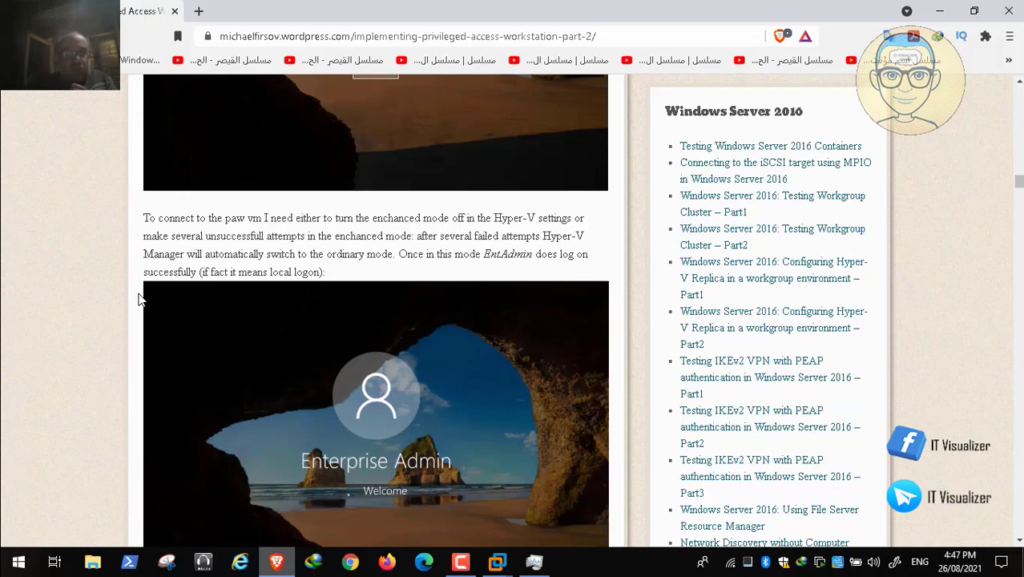
pyautogui.scroll(11, 138, 299)
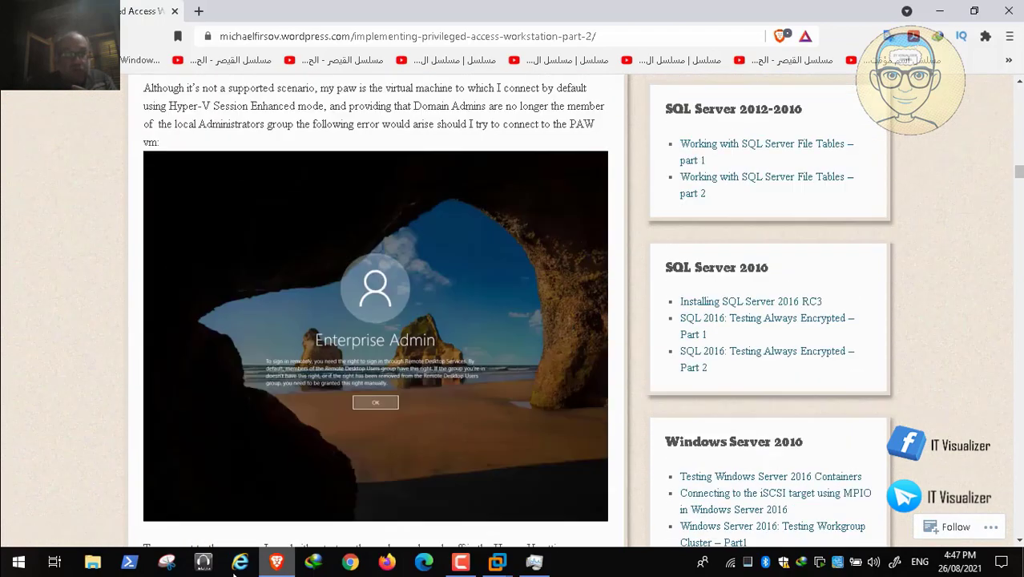
# - Seek forward in the recording past the article and the PAW desktop to PAW3's next sign-in attempt
pyautogui.moveTo(372, 563)
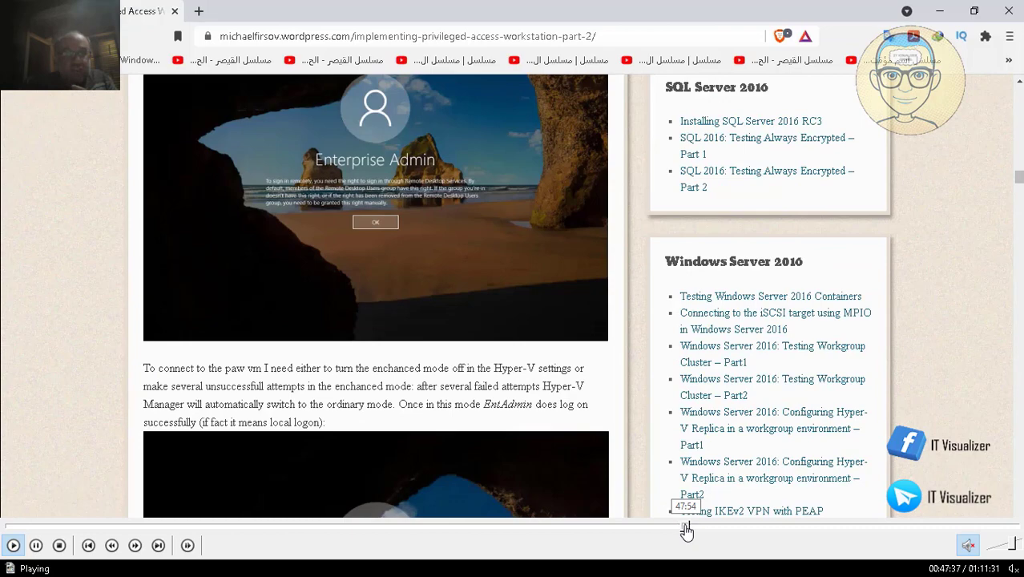
pyautogui.click(686, 529)
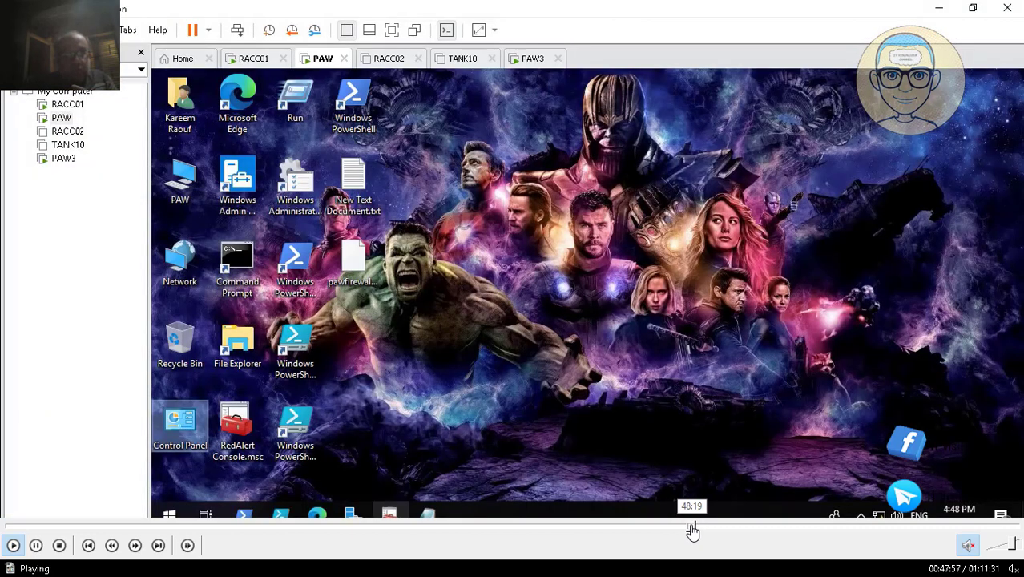
pyautogui.click(691, 529)
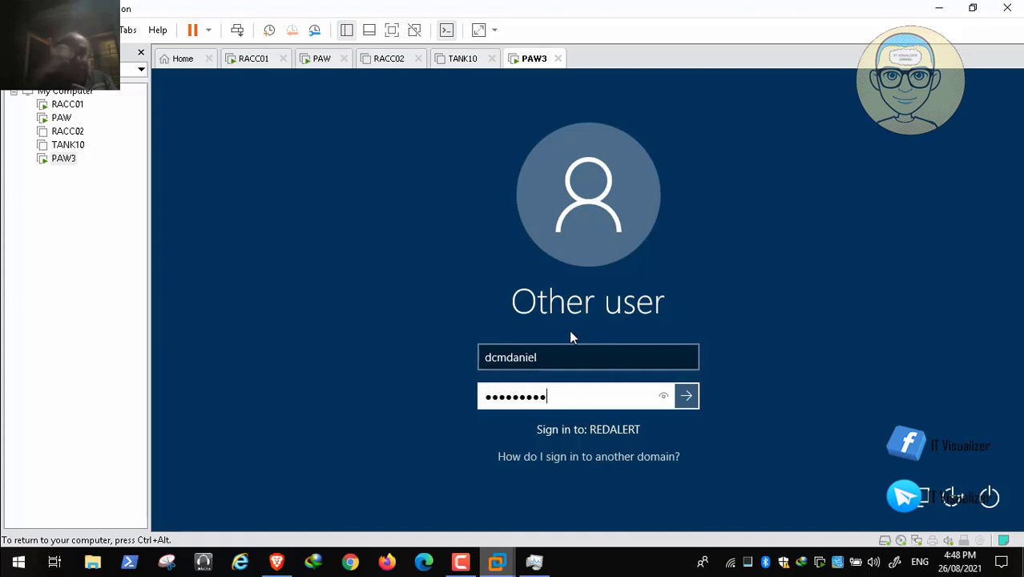
# - Try signing in to PAW3 with the entered credentials, then correct the misspelled user name for the REDALERT domain
pyautogui.press('Return')
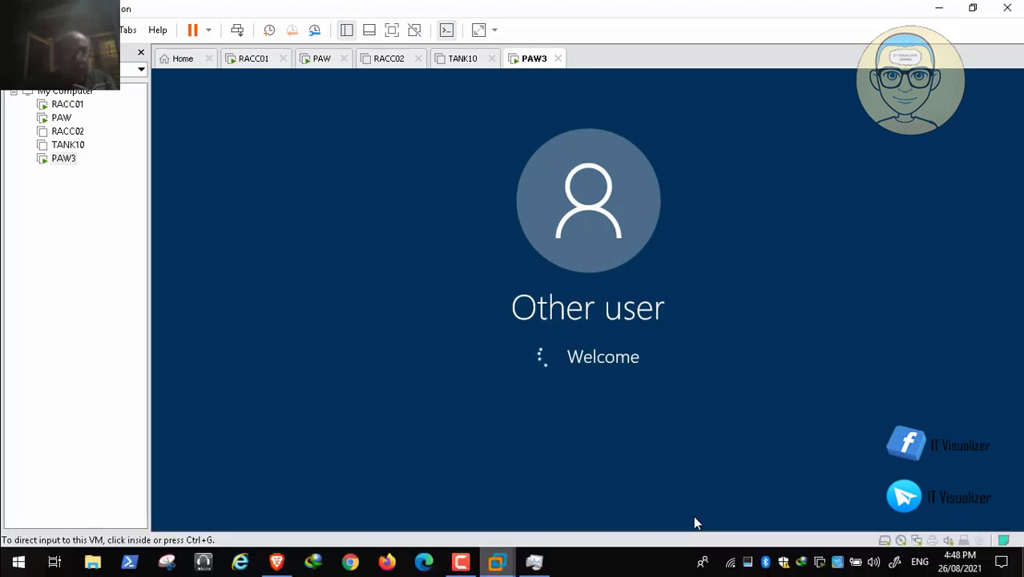
pyautogui.click(695, 527)
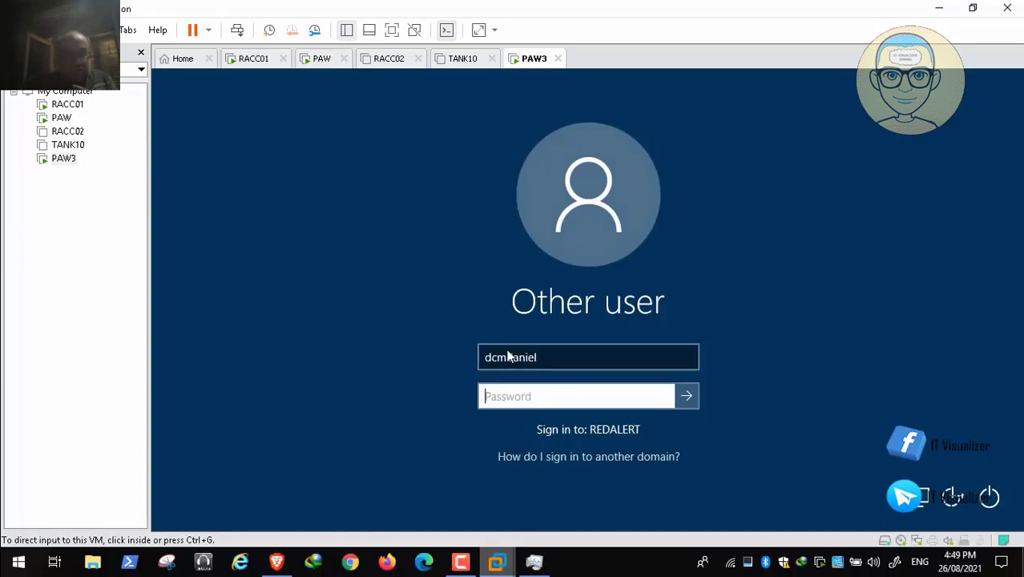
pyautogui.click(522, 361)
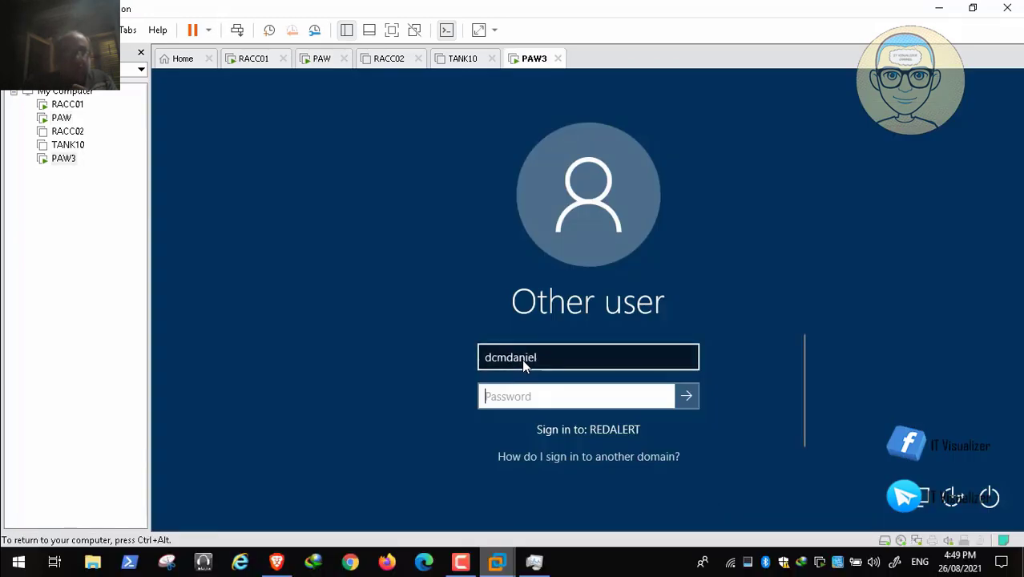
pyautogui.click(509, 359)
pyautogui.press('BackSpace')
pyautogui.press('BackSpace')
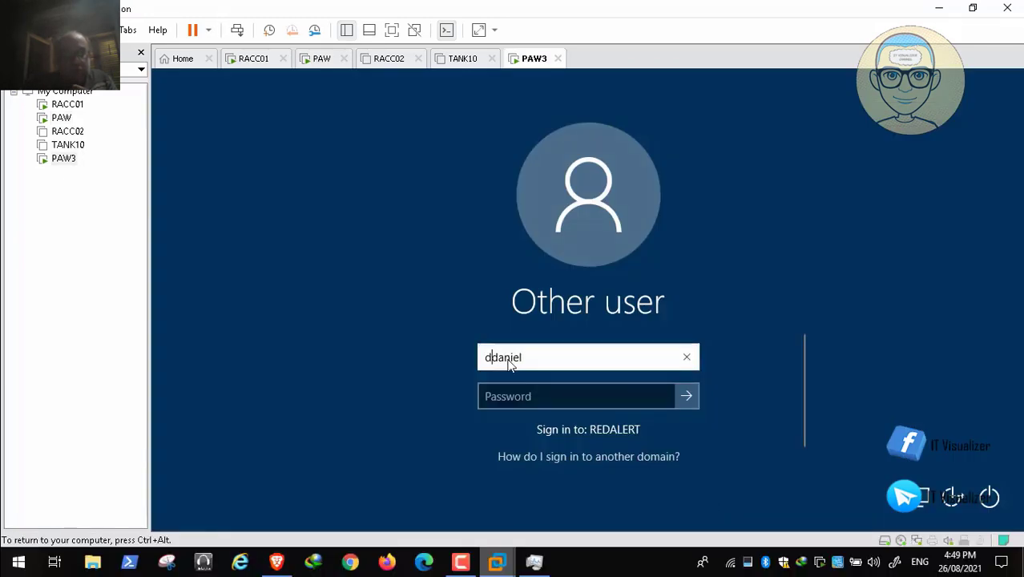
pyautogui.write('mc')
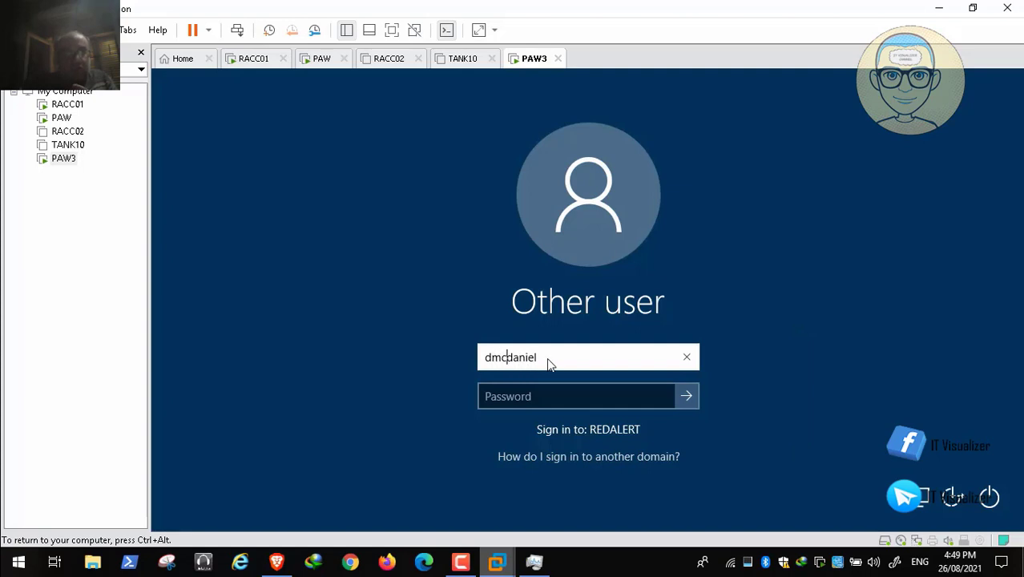
# - Enter the account password and sign in to PAW3, then switch to the screen recorder's controls
pyautogui.press('Tab')
pyautogui.write('P')
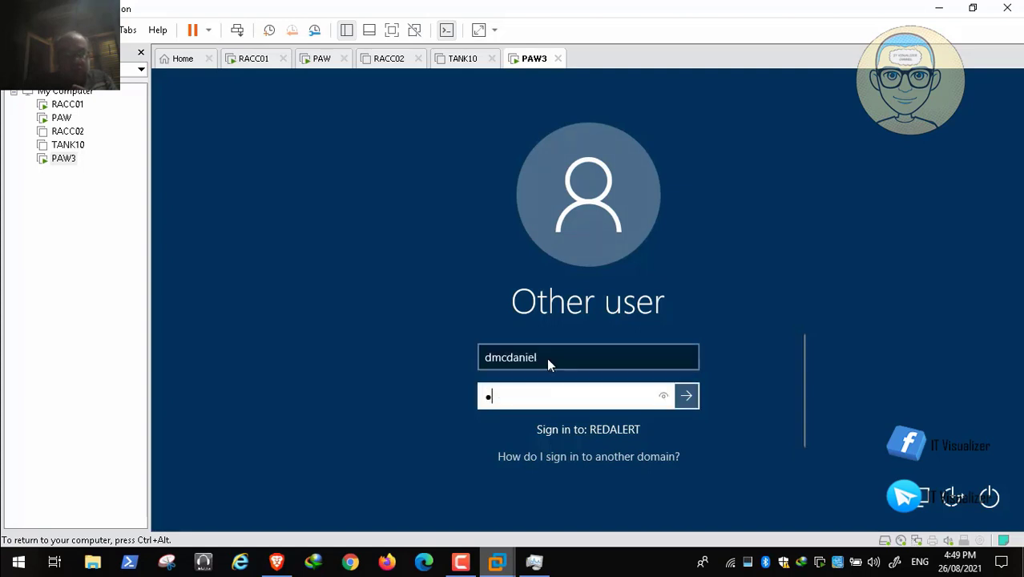
pyautogui.write('a$$w')
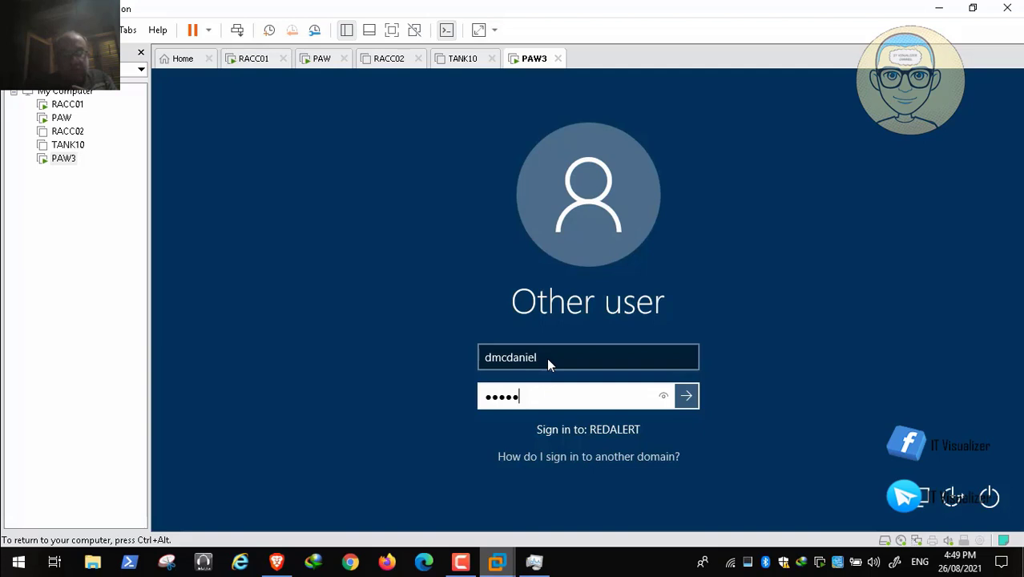
pyautogui.write('0rd!!')
pyautogui.press('Return')
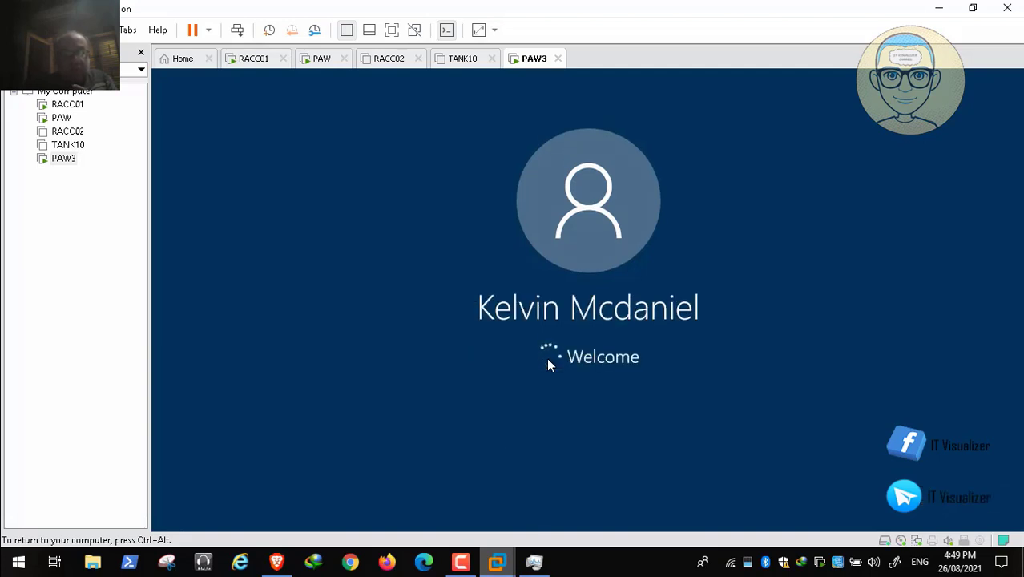
pyautogui.hotkey('ctrl', 'alt')
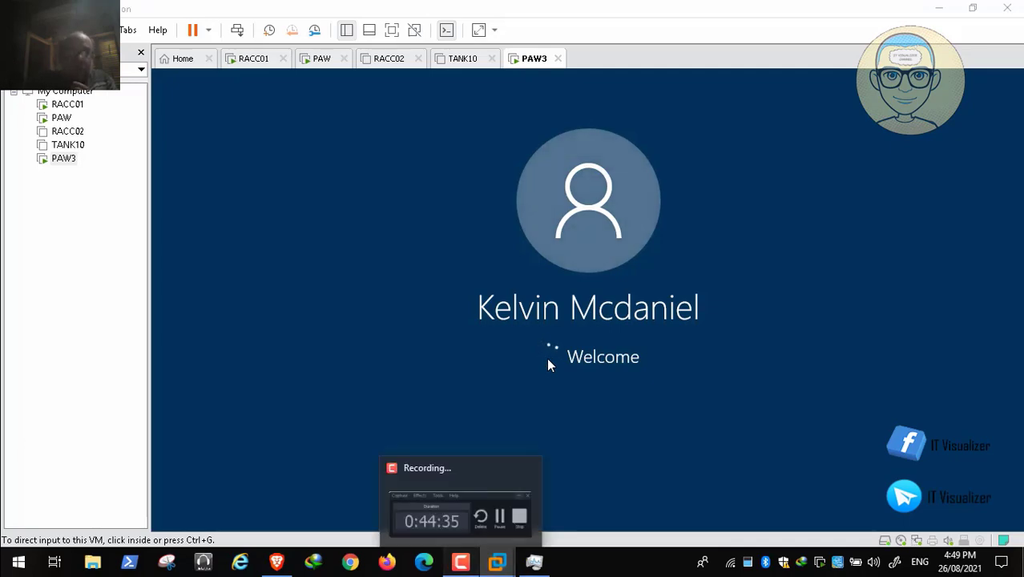
pyautogui.click(460, 562)
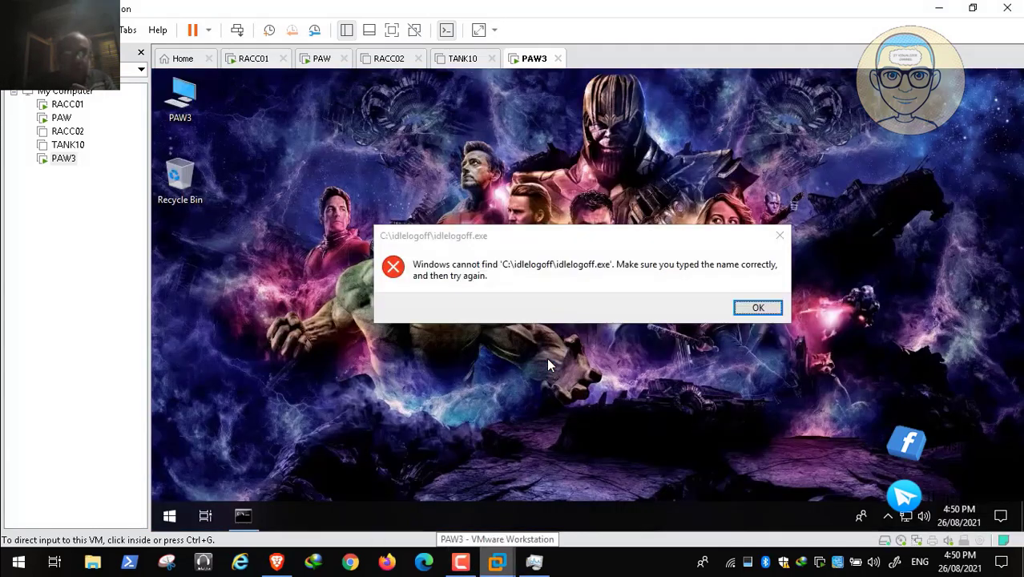
# - Dismiss the idlelogoff.exe error on PAW3 and check the management command offered for the computer
pyautogui.click(546, 357)
pyautogui.press('Return')
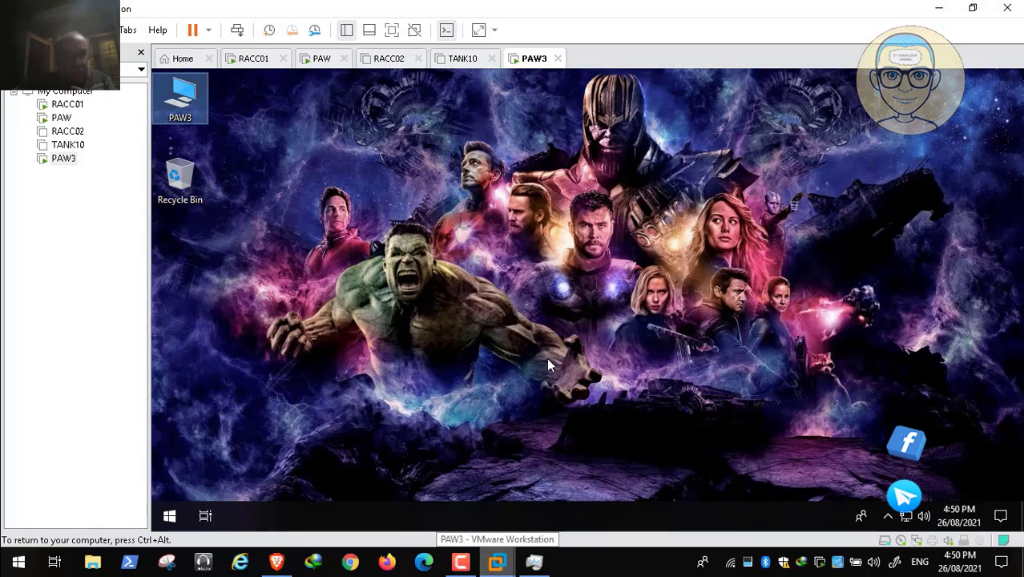
pyautogui.rightClick(181, 91)
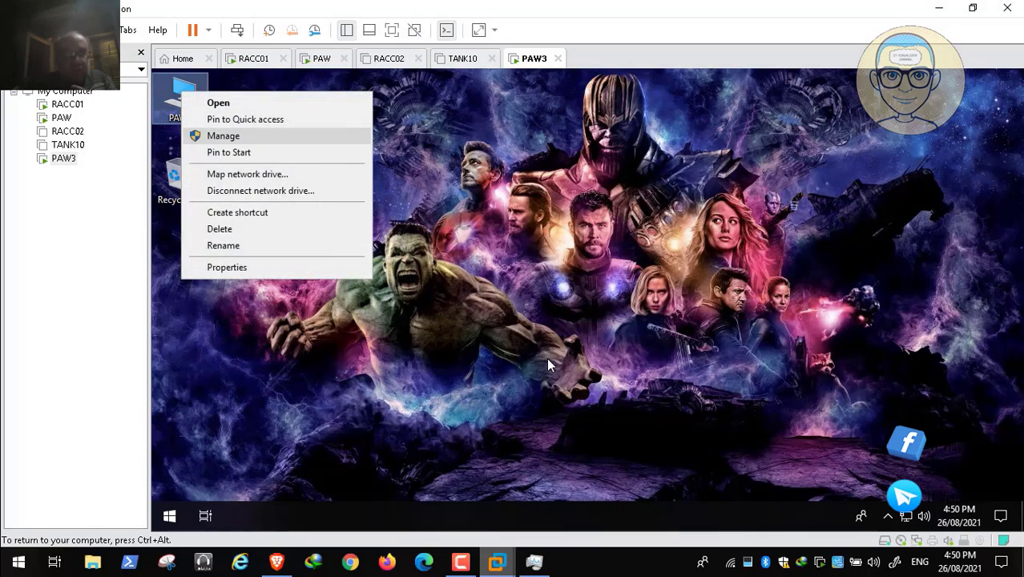
pyautogui.press('Escape')
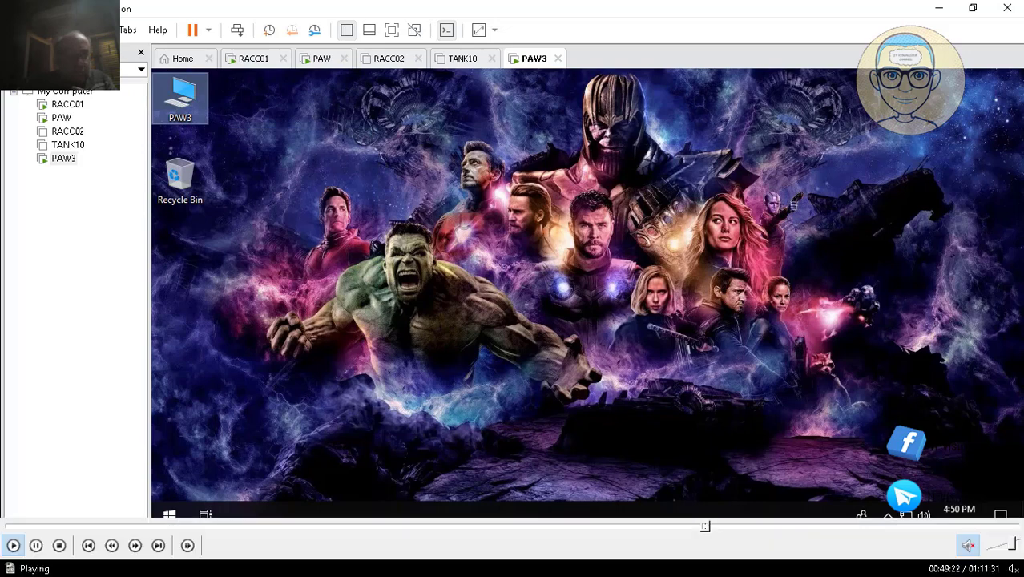
# - Pause and resume the recording, then seek through the article to the new local user form in PAW3's Computer Management
pyautogui.click(35, 544)
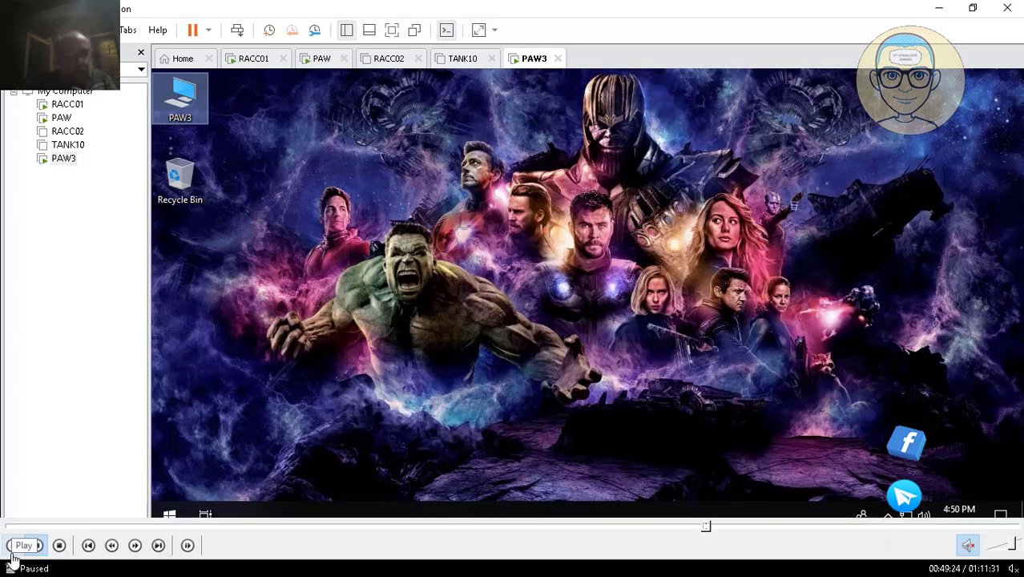
pyautogui.click(16, 548)
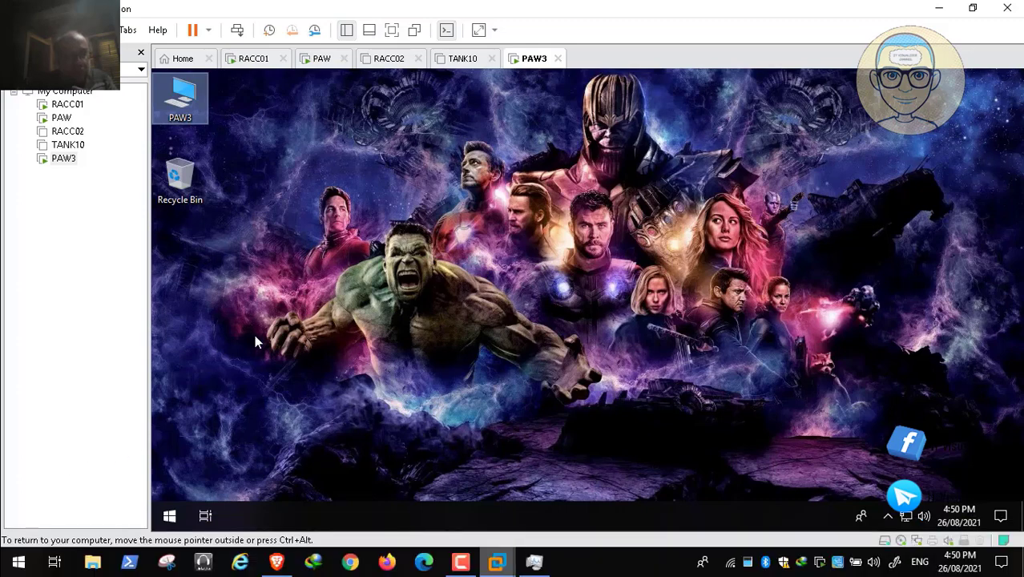
pyautogui.moveTo(661, 542)
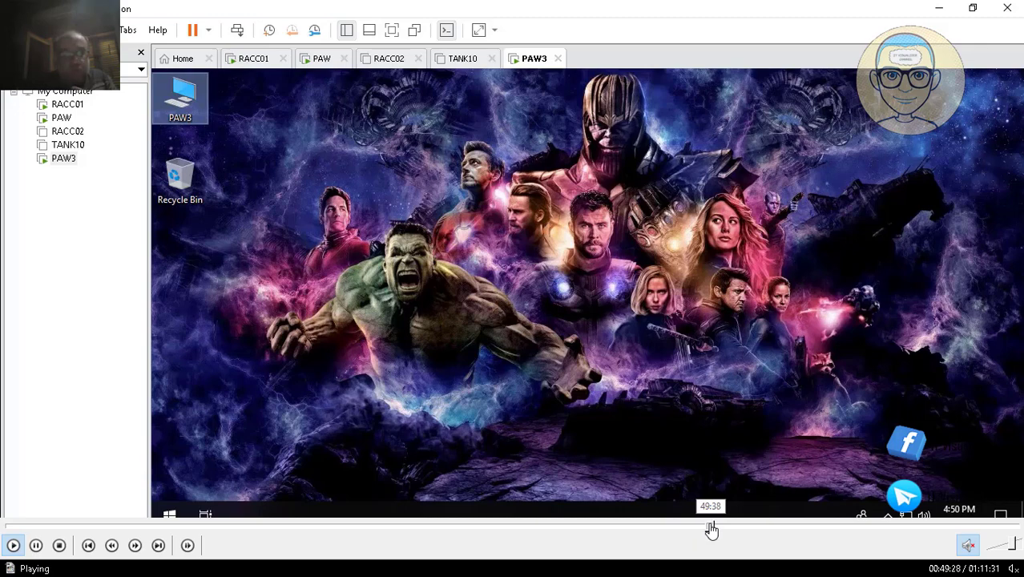
pyautogui.click(711, 529)
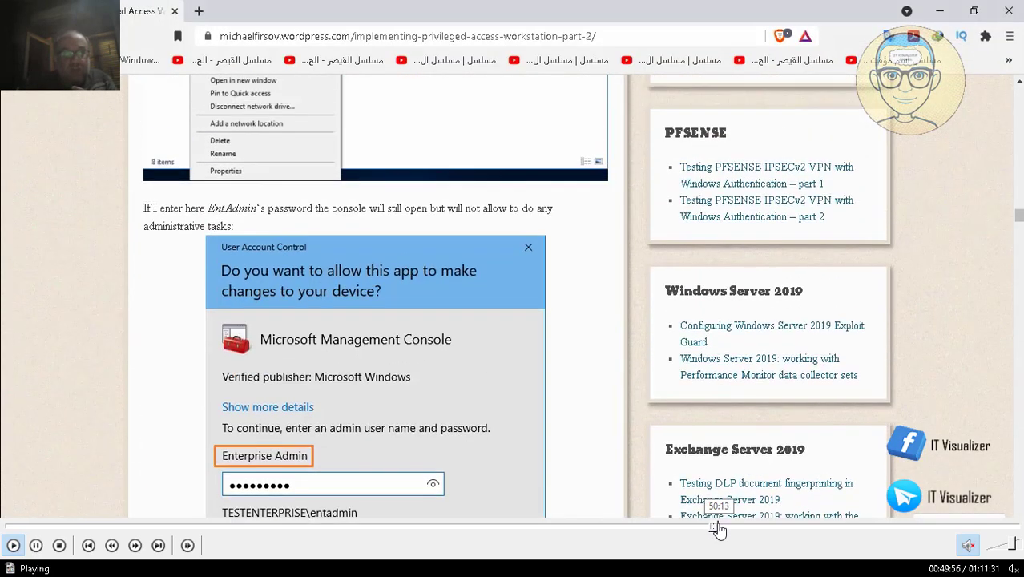
pyautogui.click(718, 528)
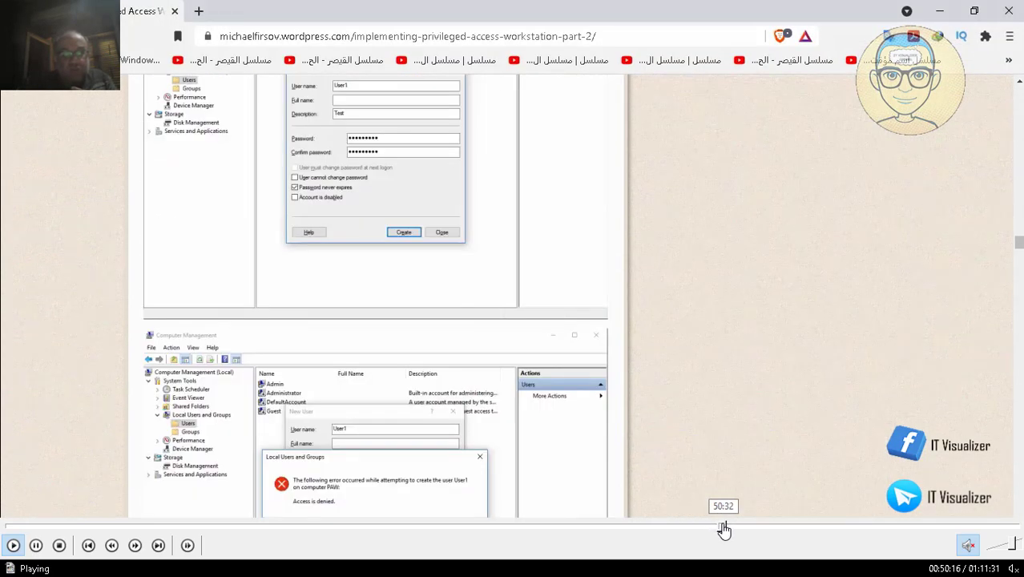
pyautogui.click(722, 529)
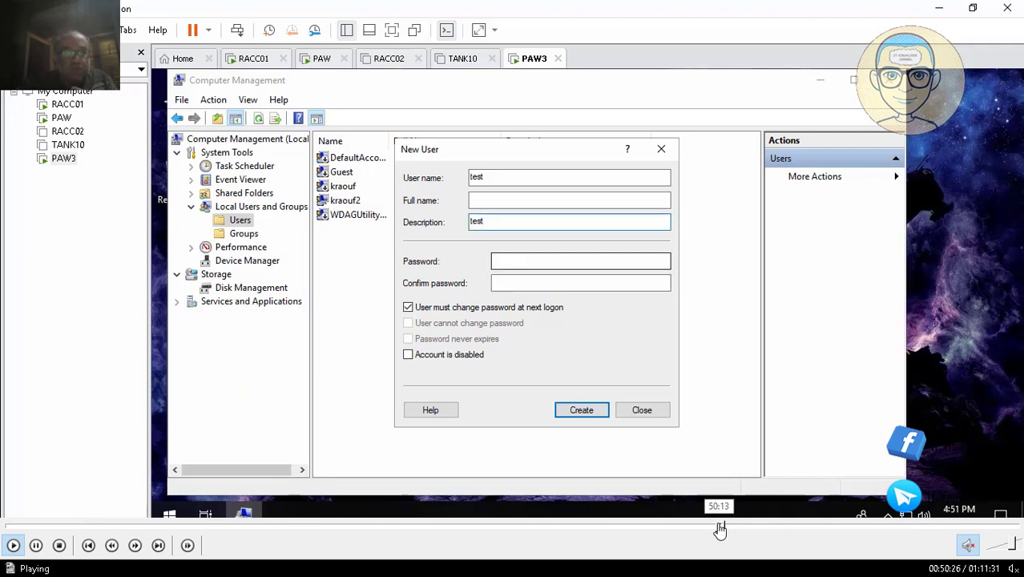
pyautogui.click(720, 529)
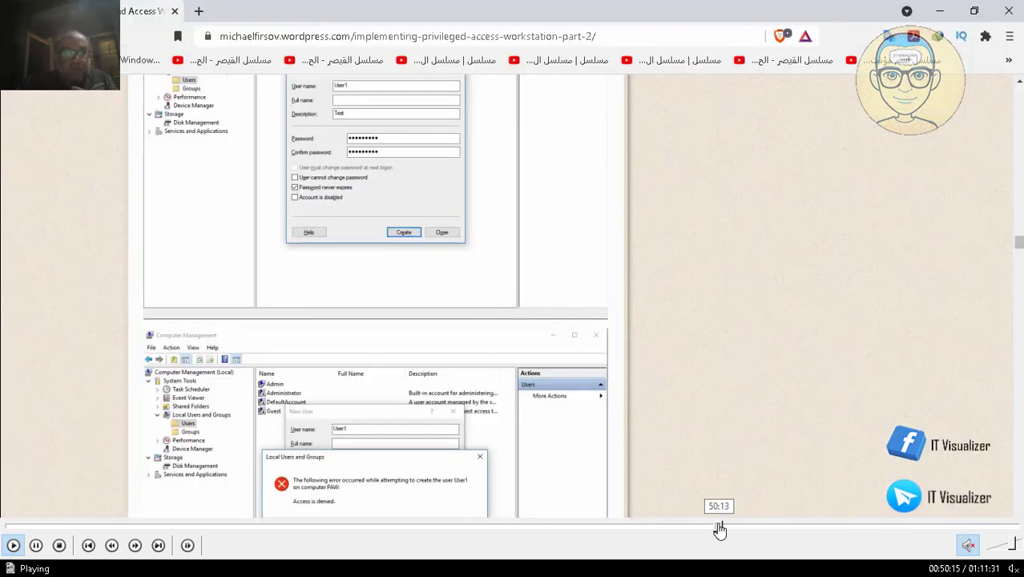
pyautogui.click(721, 529)
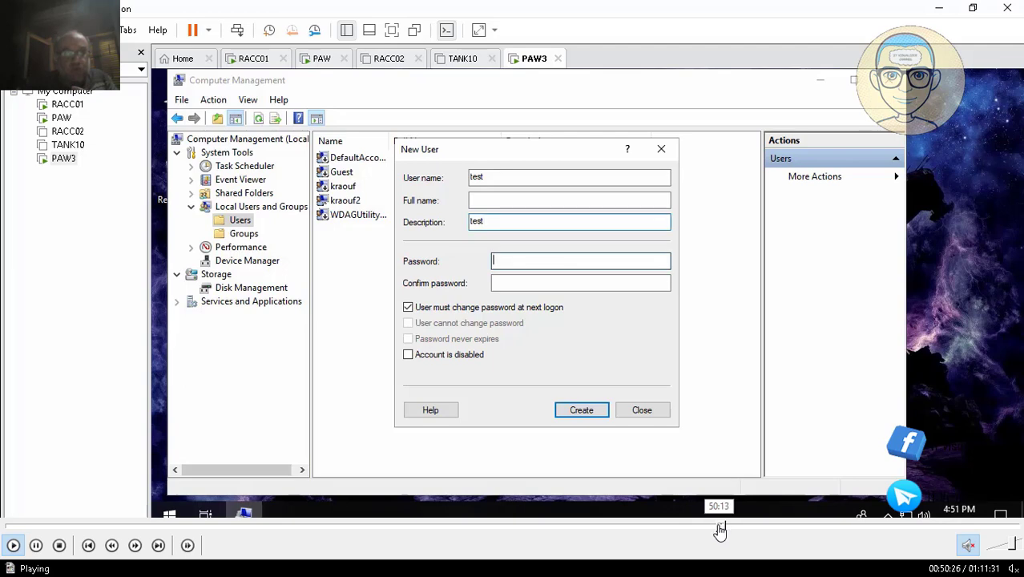
pyautogui.click(719, 529)
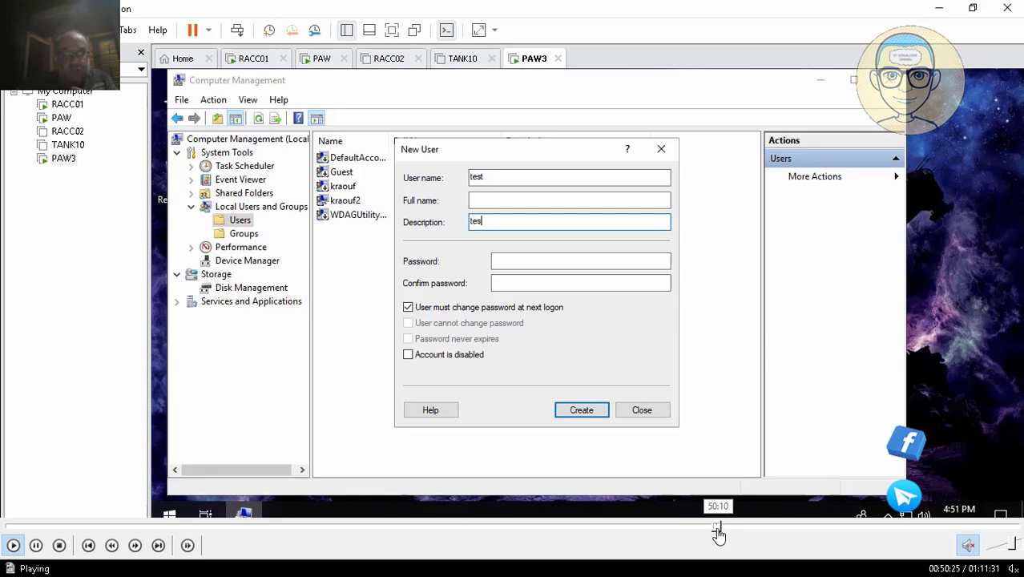
pyautogui.click(718, 528)
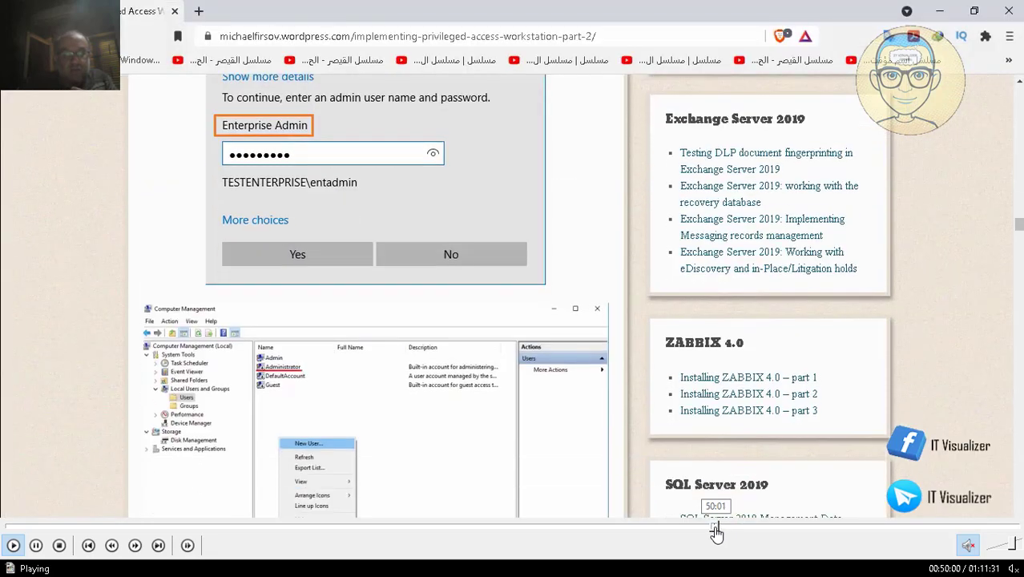
pyautogui.click(717, 527)
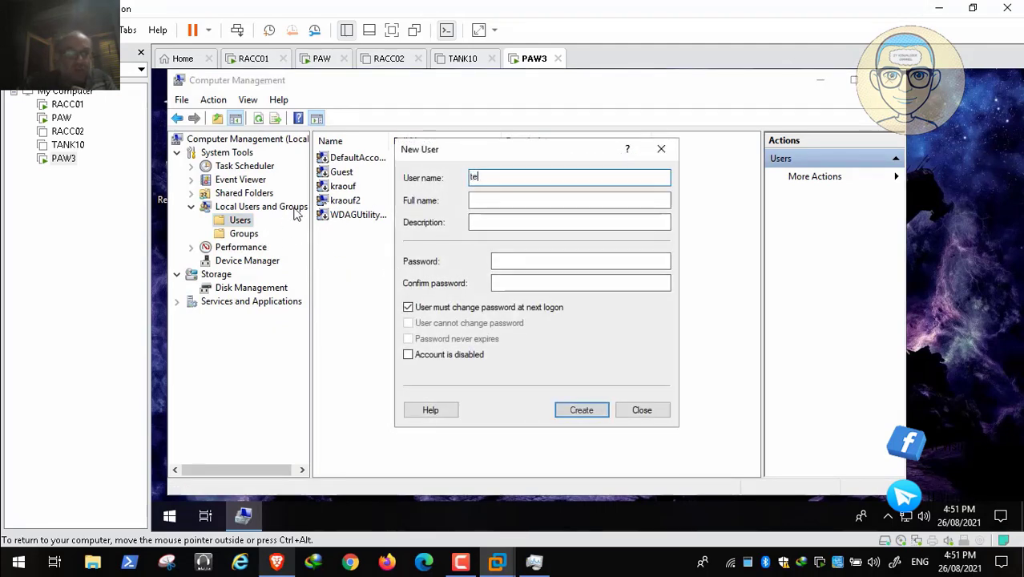
# - Switch to the privileged access workstation article in the browser and review its attempt to create local user User1 on PAW
pyautogui.hotkey('ctrl', 'alt')
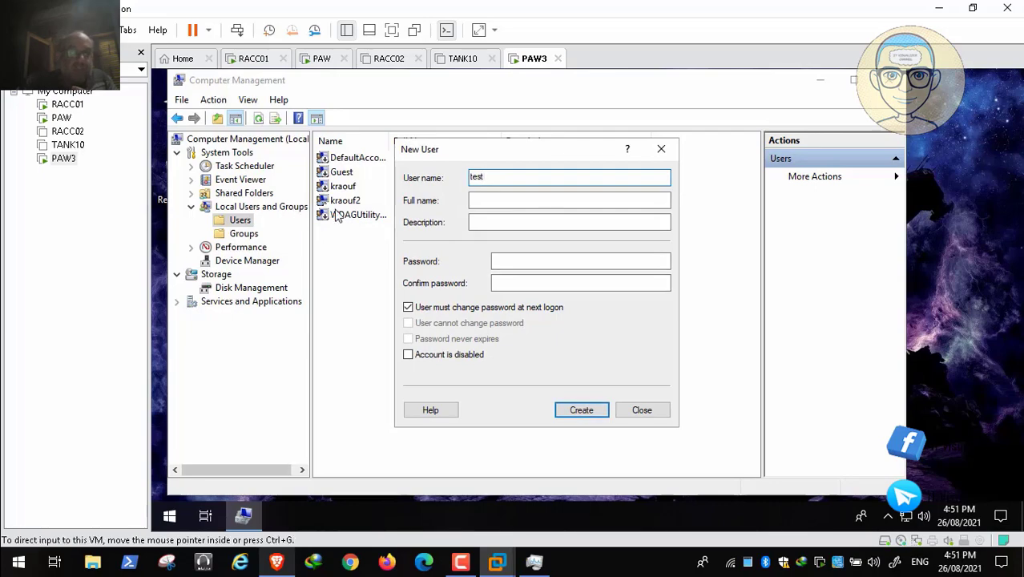
pyautogui.hotkey('alt', 'Tab')
pyautogui.scroll(-5, 336, 215)
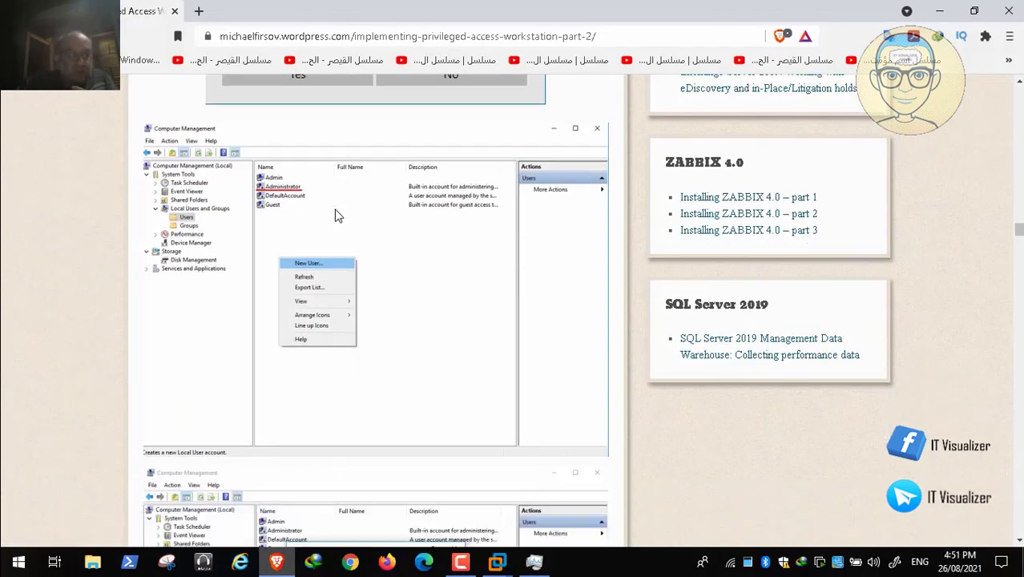
pyautogui.scroll(-2, 336, 215)
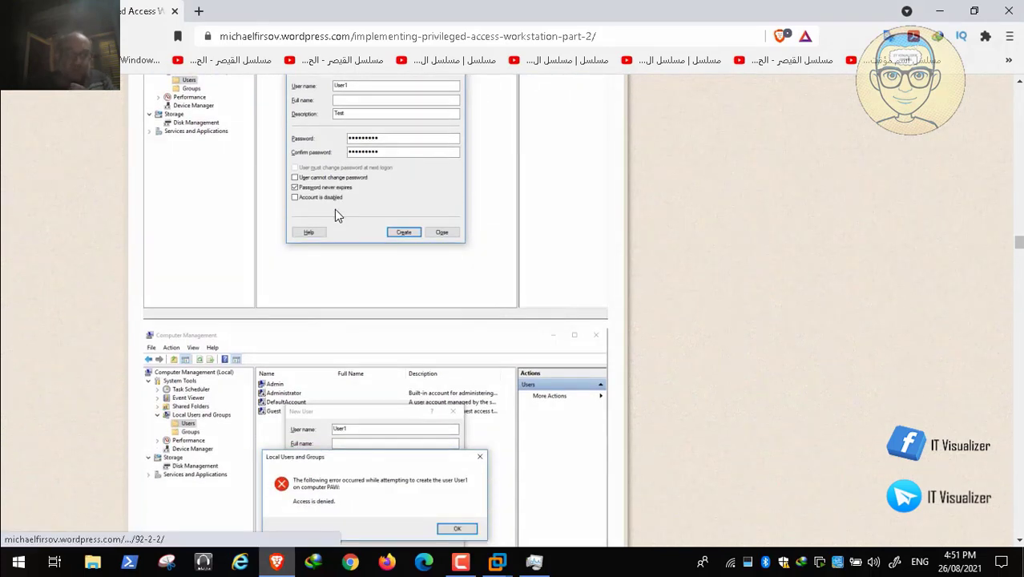
pyautogui.scroll(-2, 336, 213)
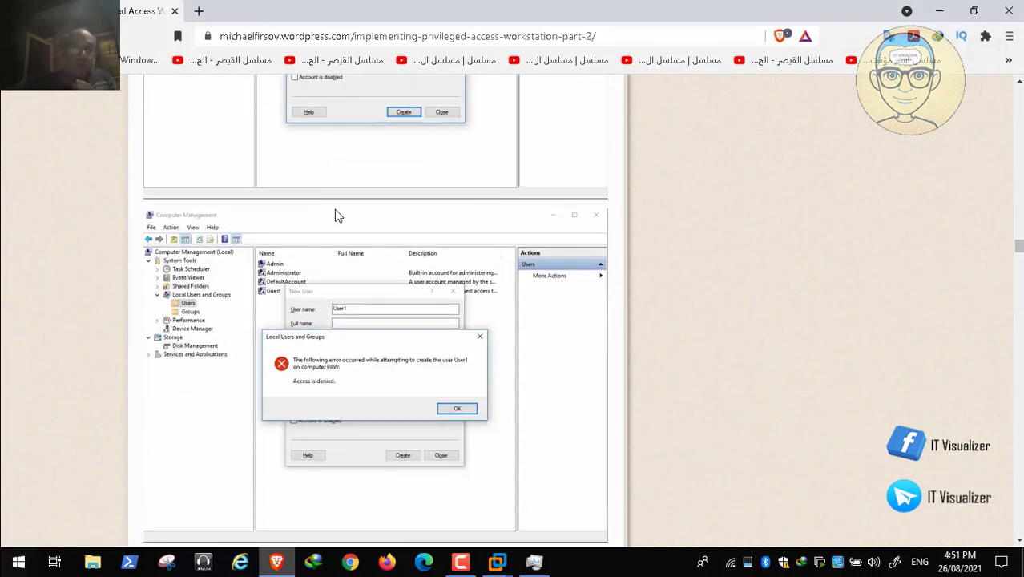
# - Return to the PAW3 virtual machine and set the new local user's description to test
pyautogui.moveTo(498, 562)
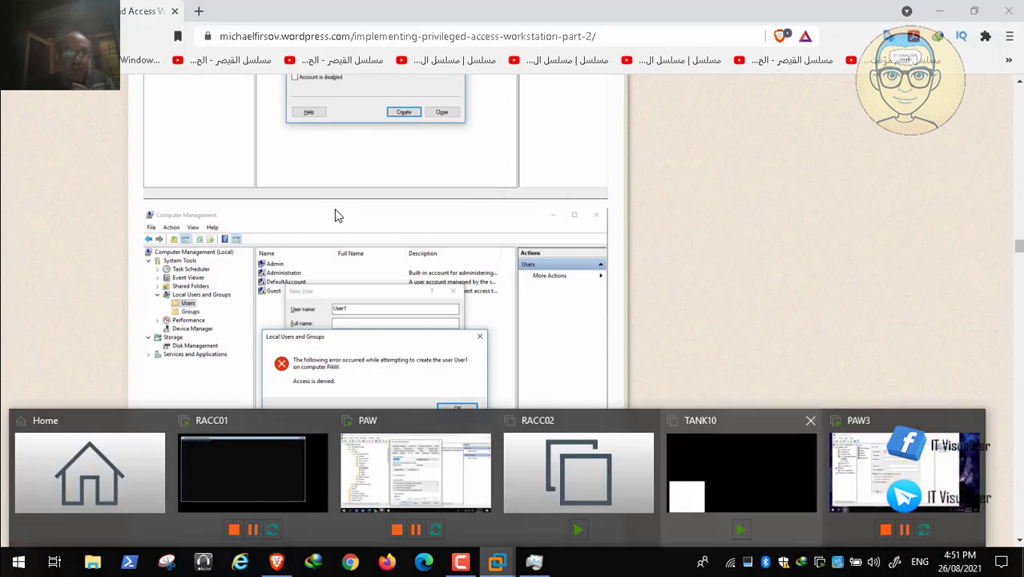
pyautogui.click(904, 472)
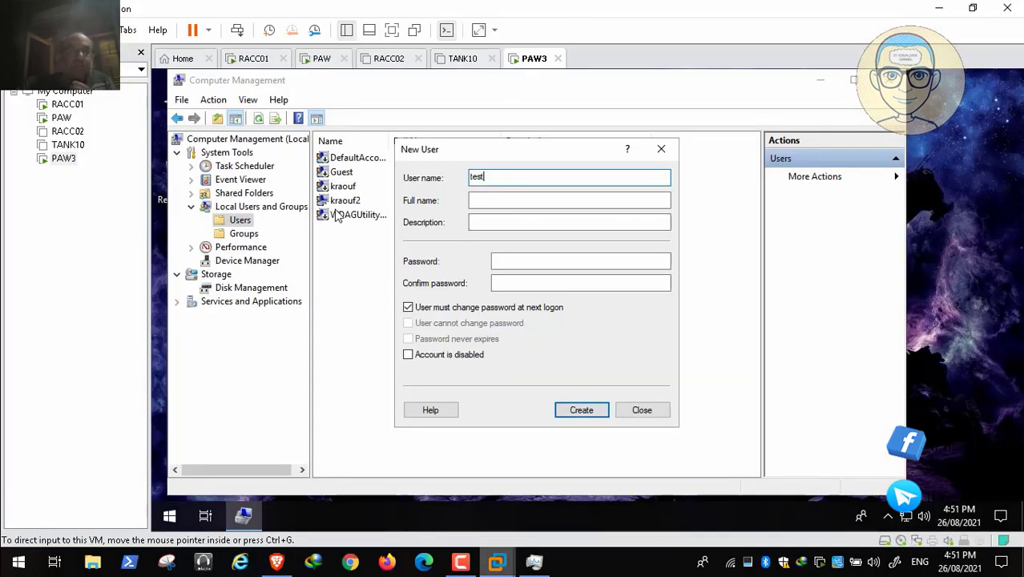
pyautogui.click(569, 222)
pyautogui.write('test')
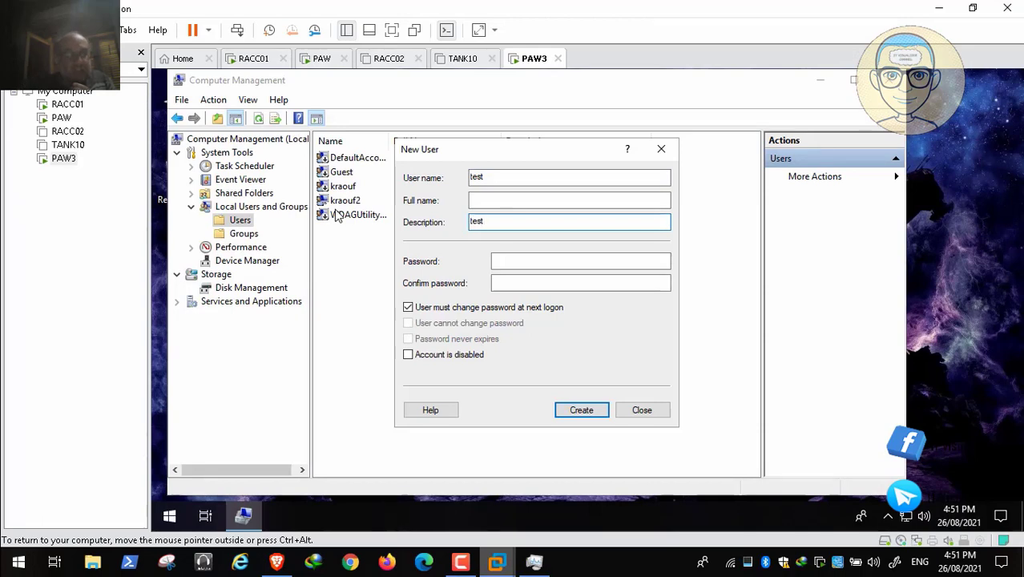
pyautogui.press('Tab')
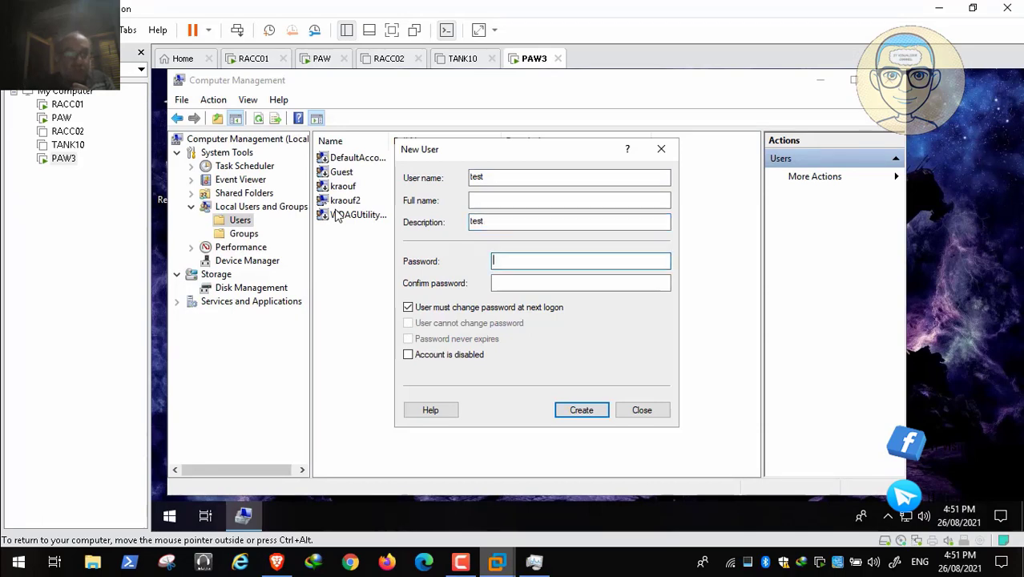
# - Enter and confirm the account password for the new local user test
pyautogui.write('•••••••••')
pyautogui.press('Tab')
pyautogui.write('•')
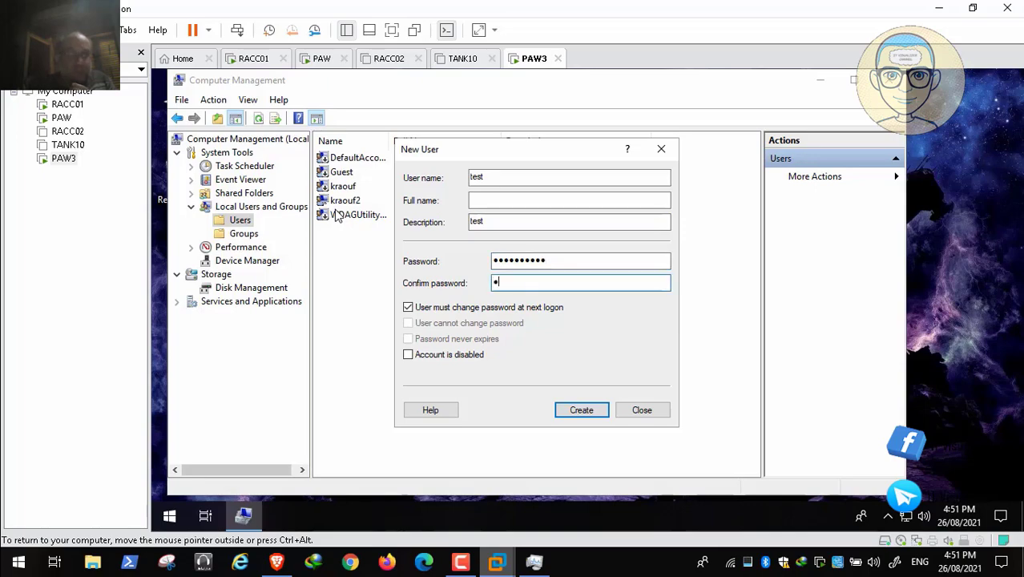
pyautogui.write('•••••••')
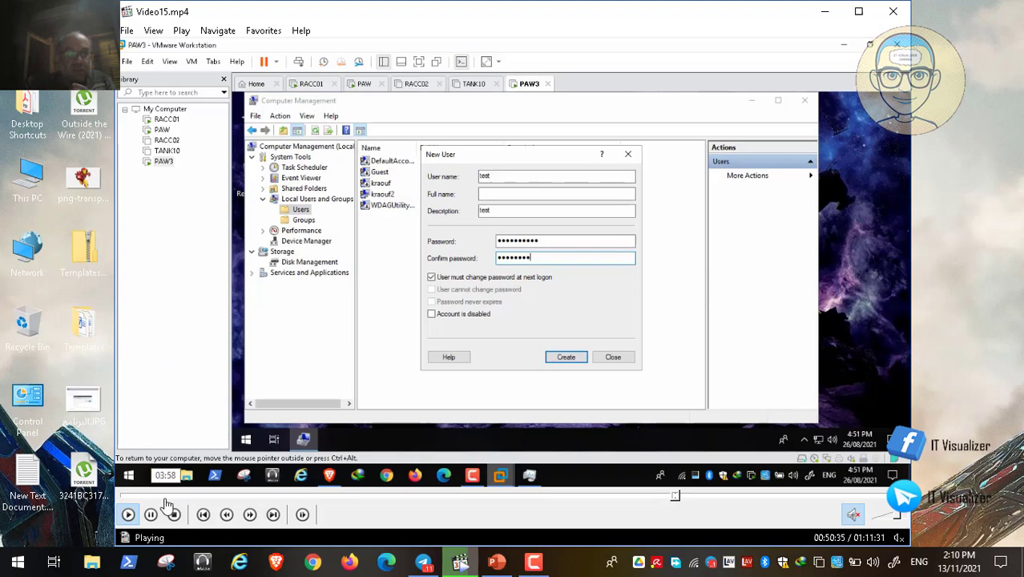
# - Pause playback of Video15.mp4 and bring up the screen recorder's controls
pyautogui.click(151, 514)
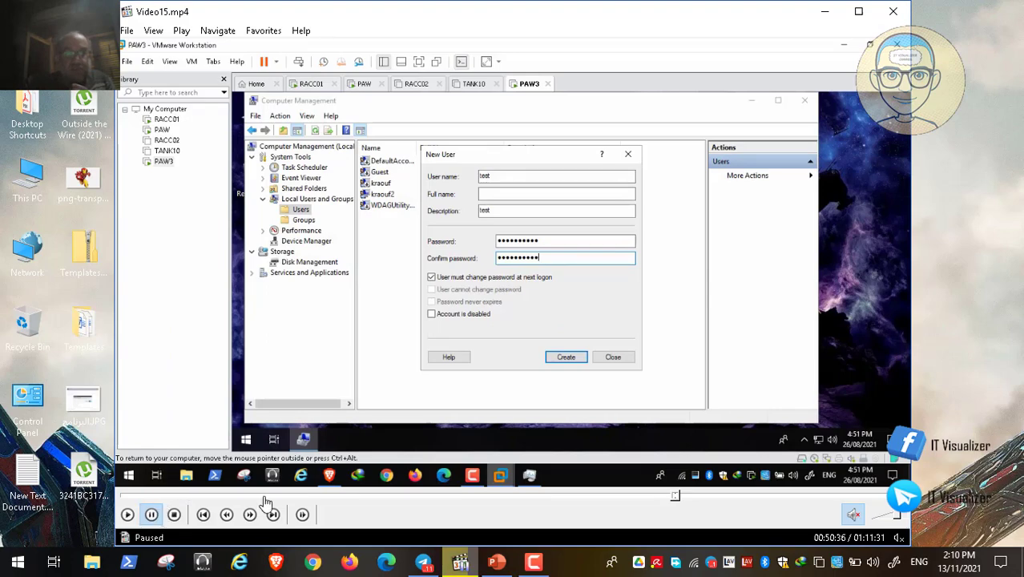
pyautogui.click(533, 563)
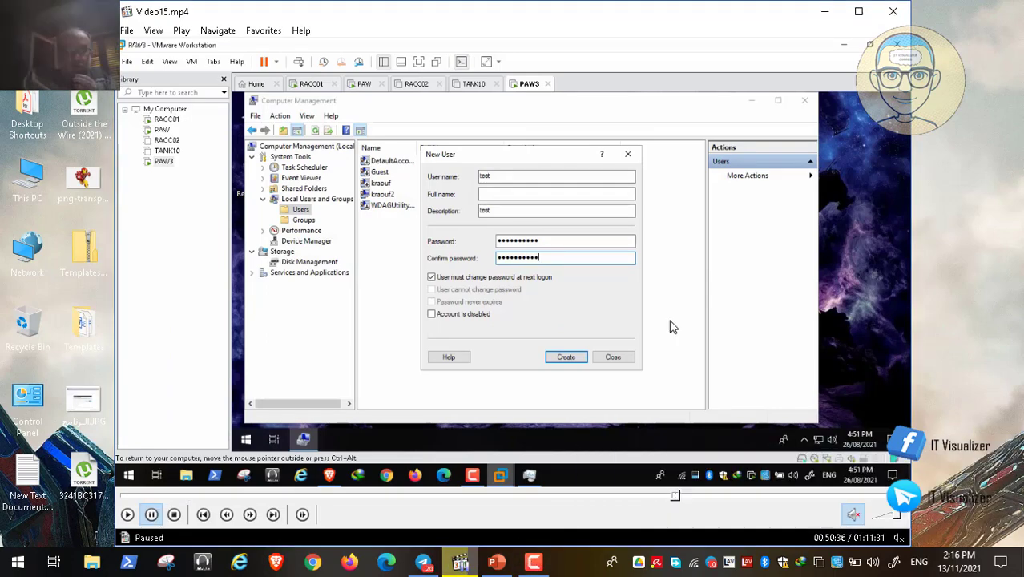
# - Show Video15.mp4 in full screen and resume its playback
pyautogui.doubleClick(548, 300)
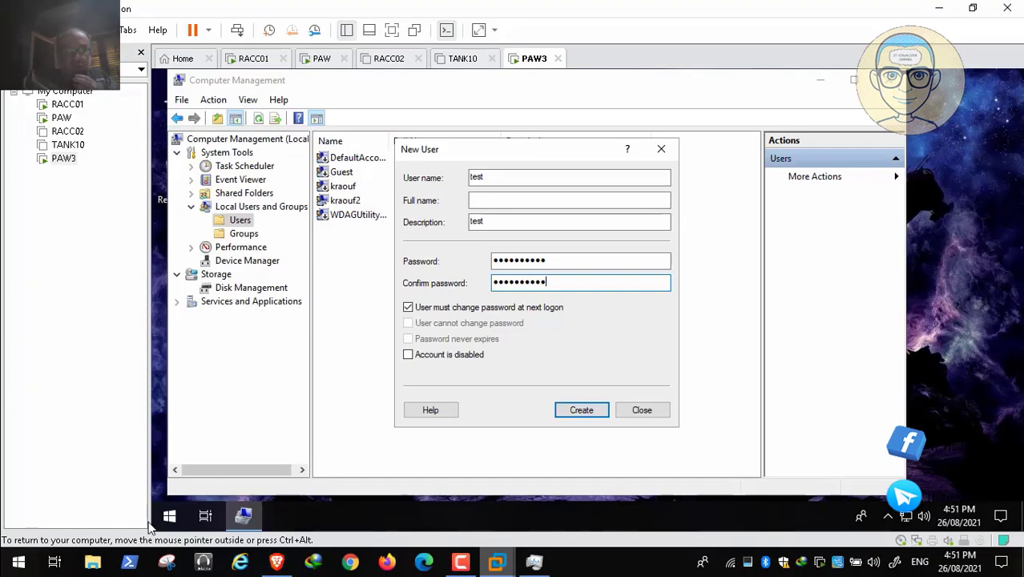
pyautogui.click(13, 546)
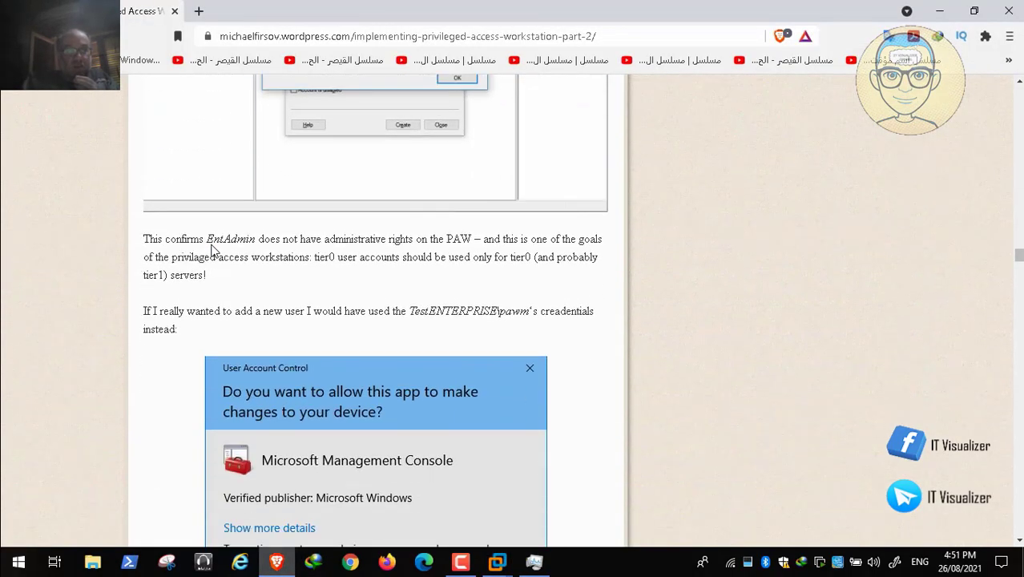
# - Review the article's explanation of EntAdmin's rights on the PAW and its creation of local user User1 with the pawm credentials
pyautogui.scroll(-1, 212, 251)
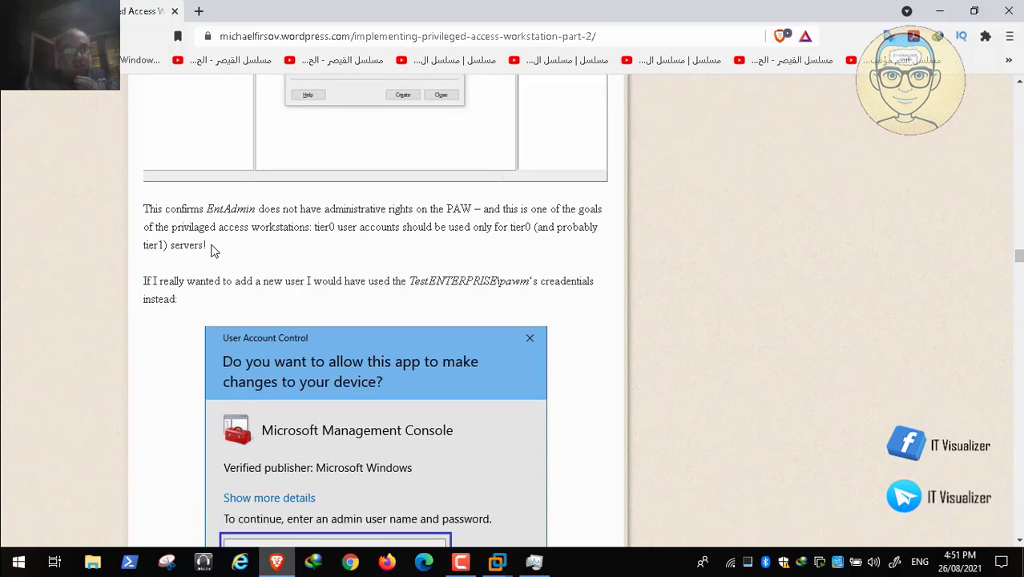
pyautogui.scroll(-5, 297, 272)
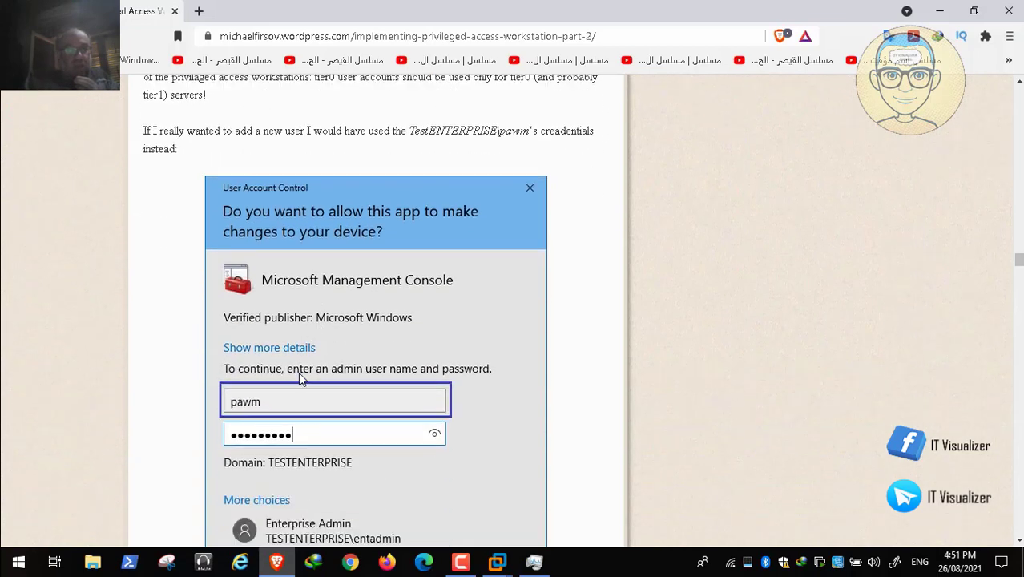
pyautogui.moveTo(42, 546)
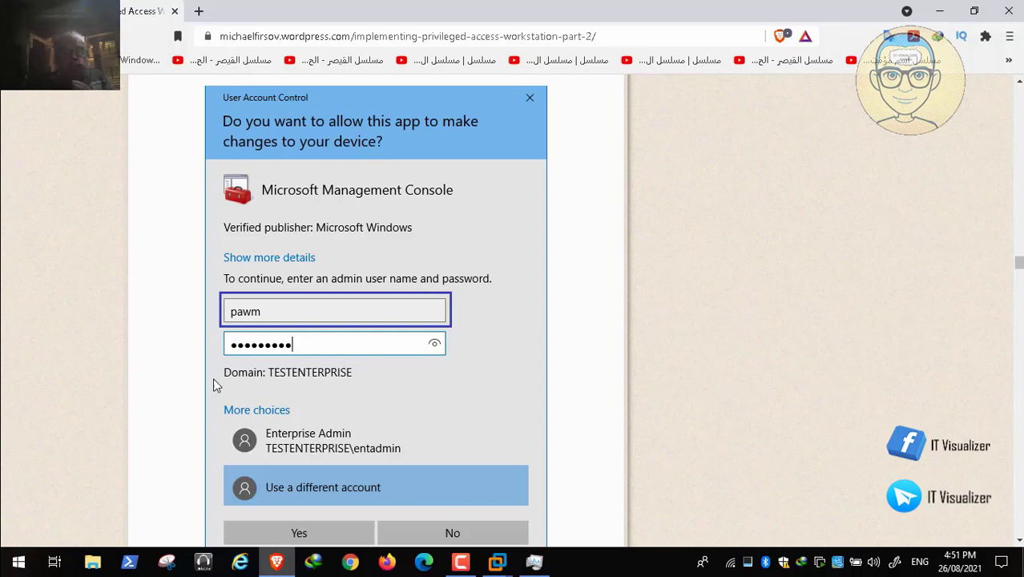
pyautogui.moveTo(12, 566)
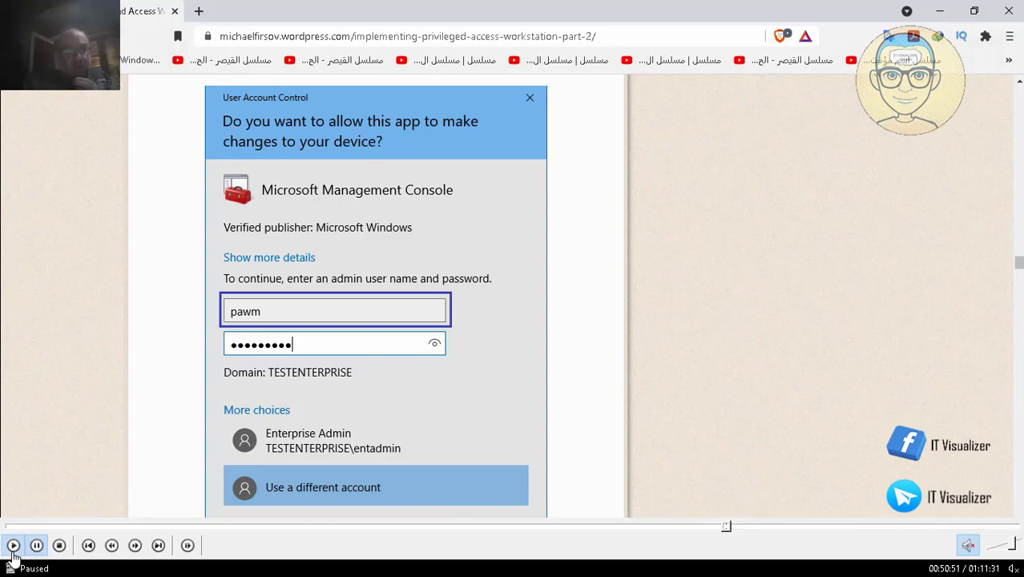
pyautogui.scroll(2, 282, 290)
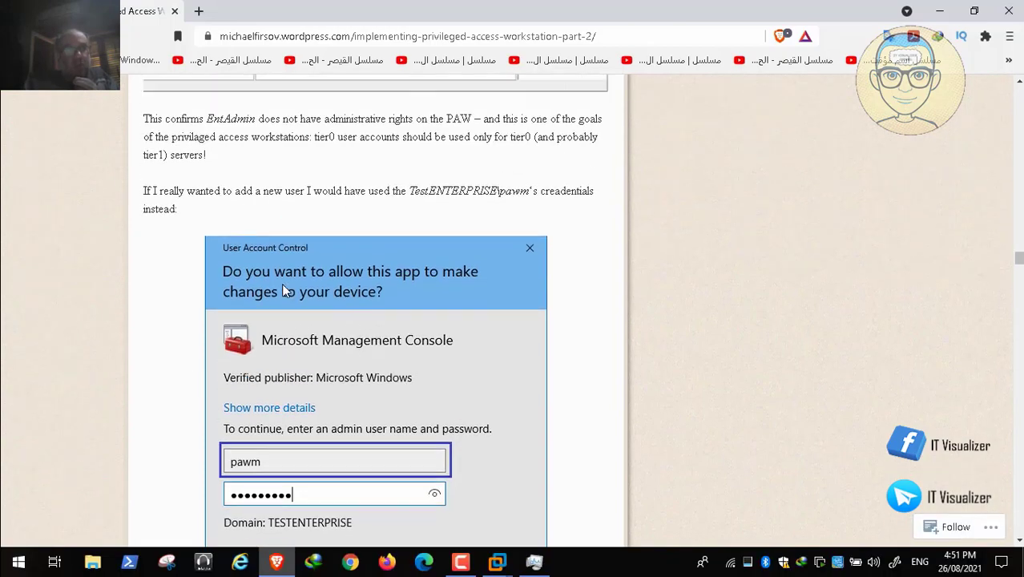
pyautogui.scroll(-1, 281, 282)
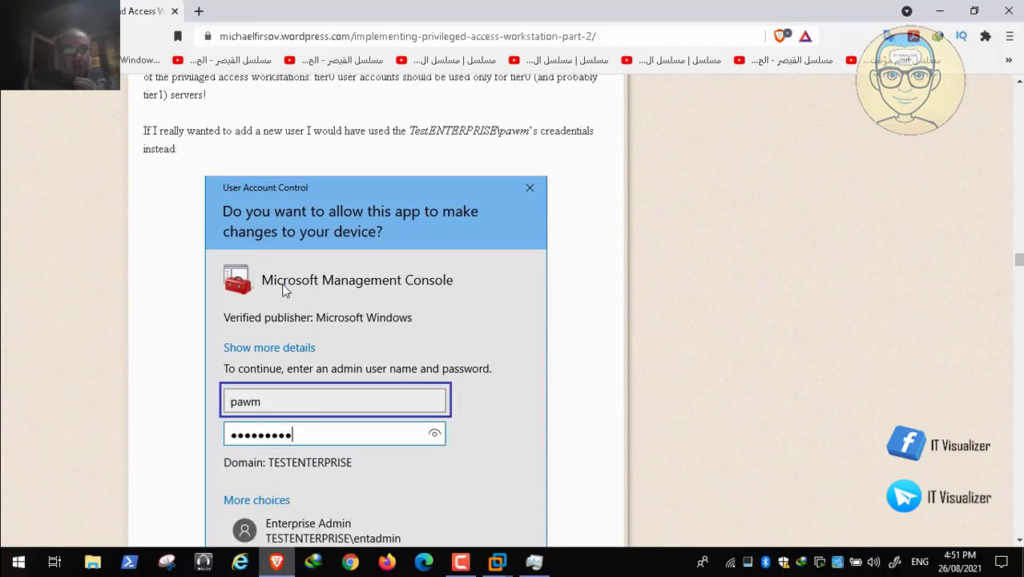
pyautogui.scroll(3, 285, 290)
pyautogui.scroll(1, 282, 290)
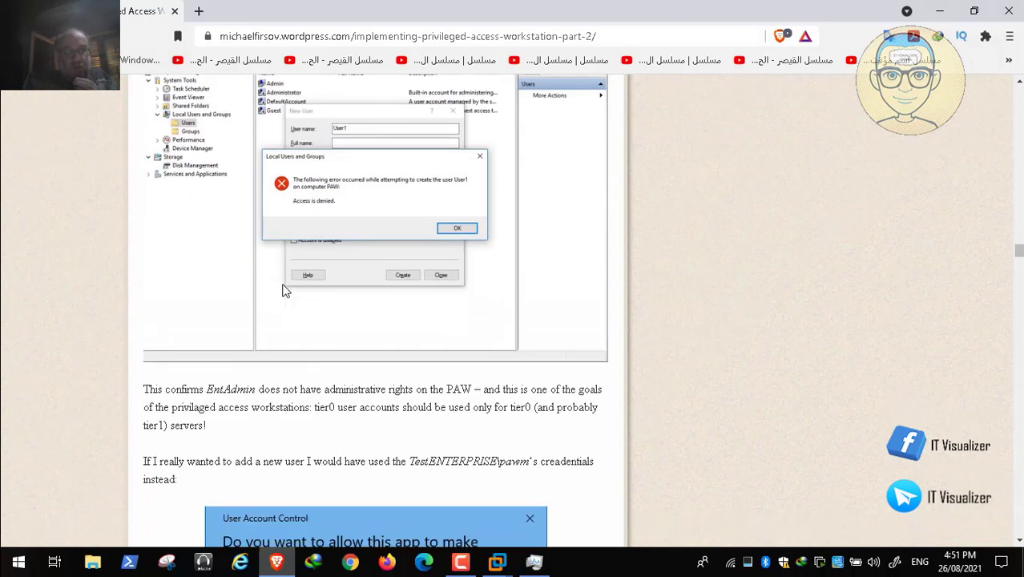
pyautogui.scroll(-1, 282, 290)
pyautogui.scroll(-5, 282, 290)
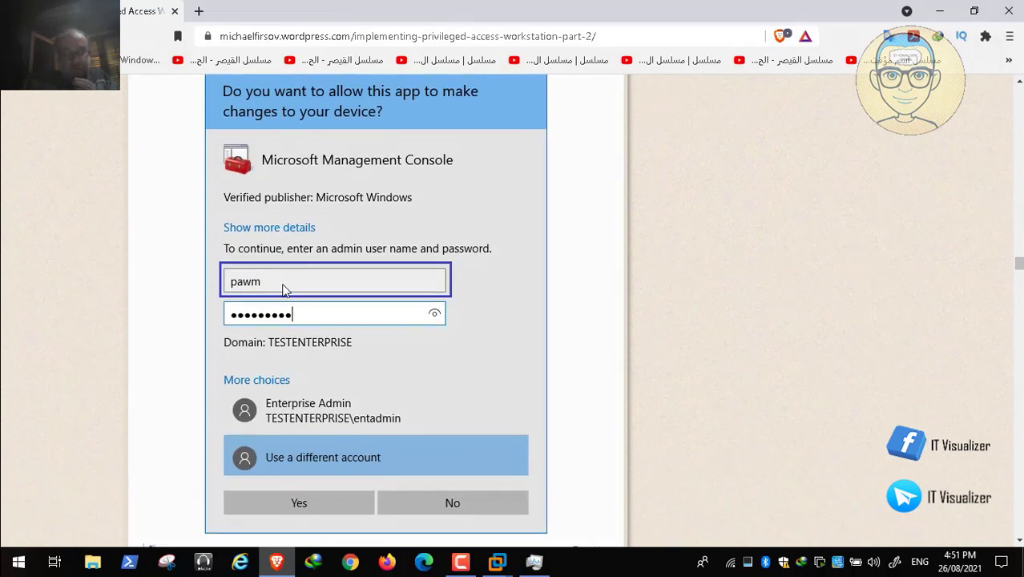
pyautogui.scroll(-1, 284, 290)
pyautogui.scroll(-8, 285, 290)
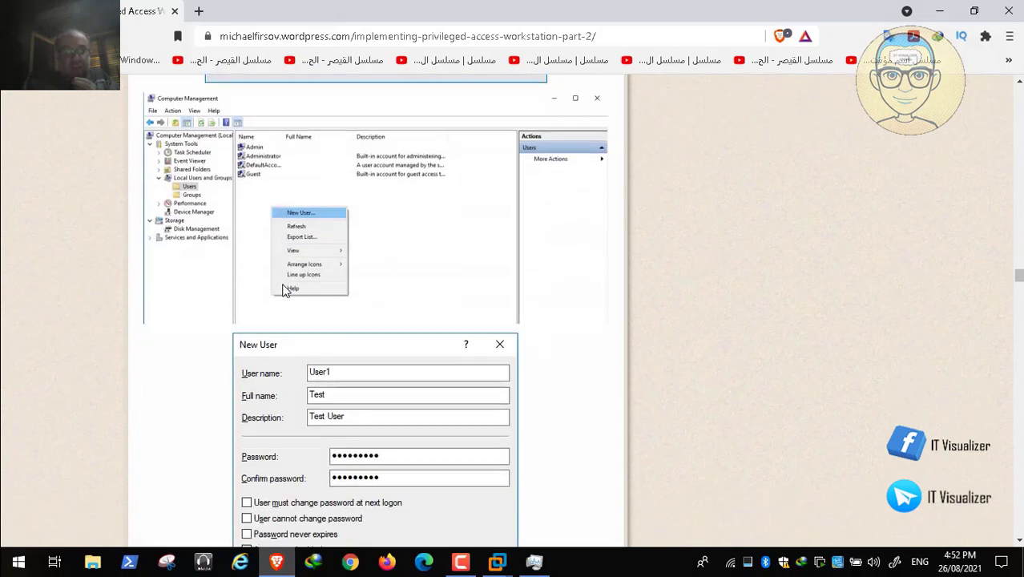
pyautogui.scroll(-1, 282, 291)
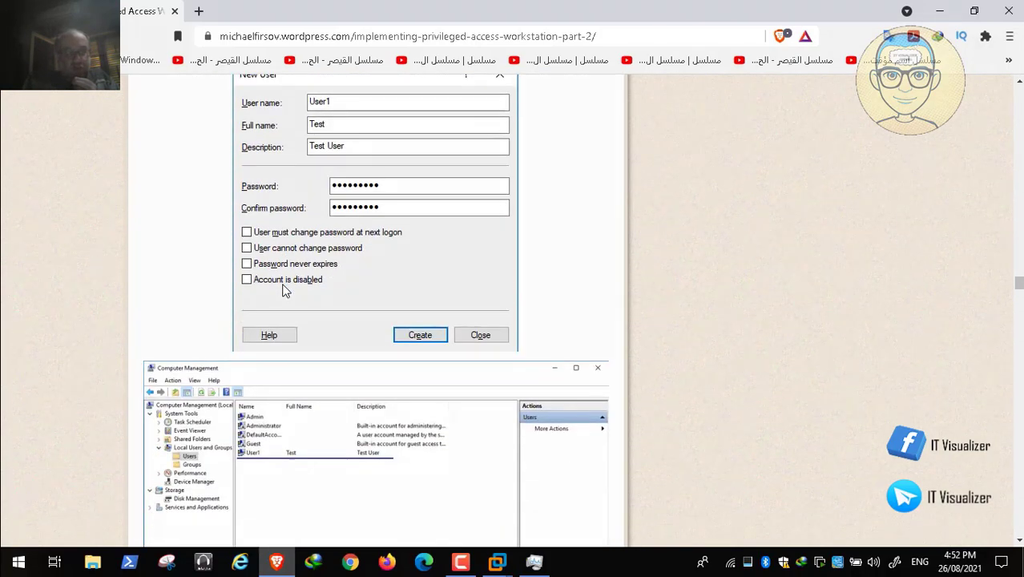
# - Return to the PAW3 virtual machine, dismiss the user creation error, and close the New User dialog and Computer Management
pyautogui.click(498, 561)
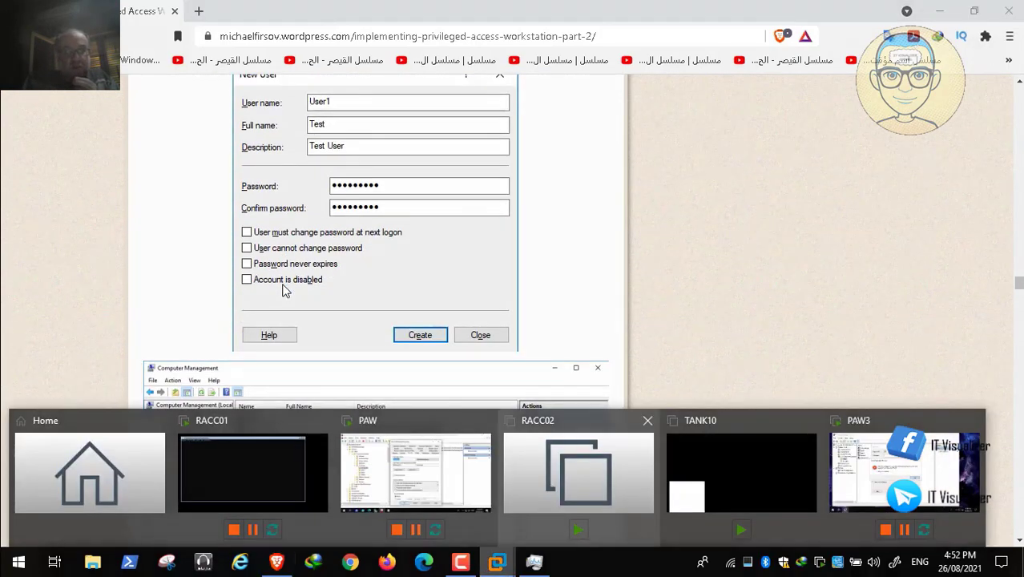
pyautogui.click(904, 471)
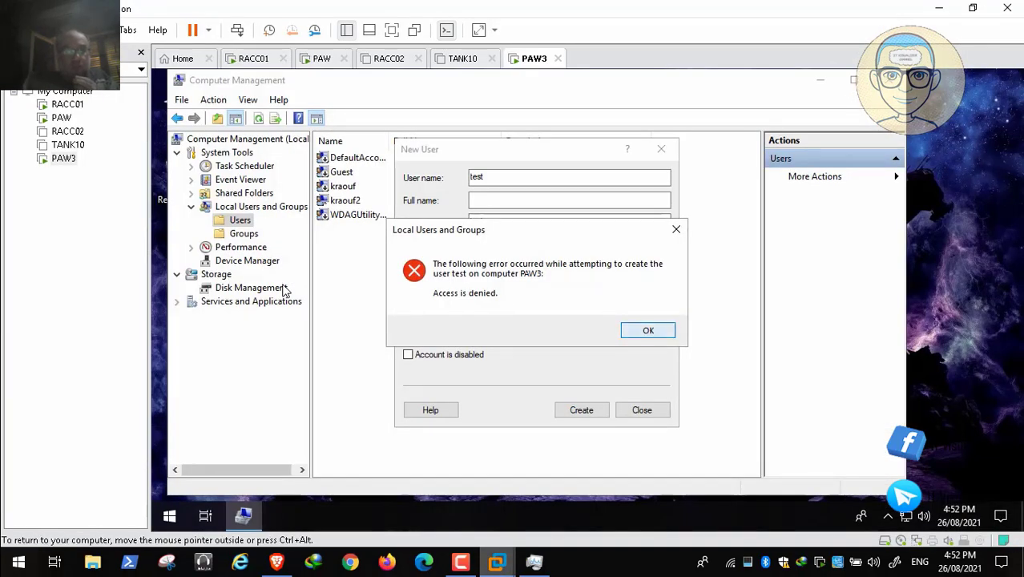
pyautogui.click(648, 330)
pyautogui.click(641, 409)
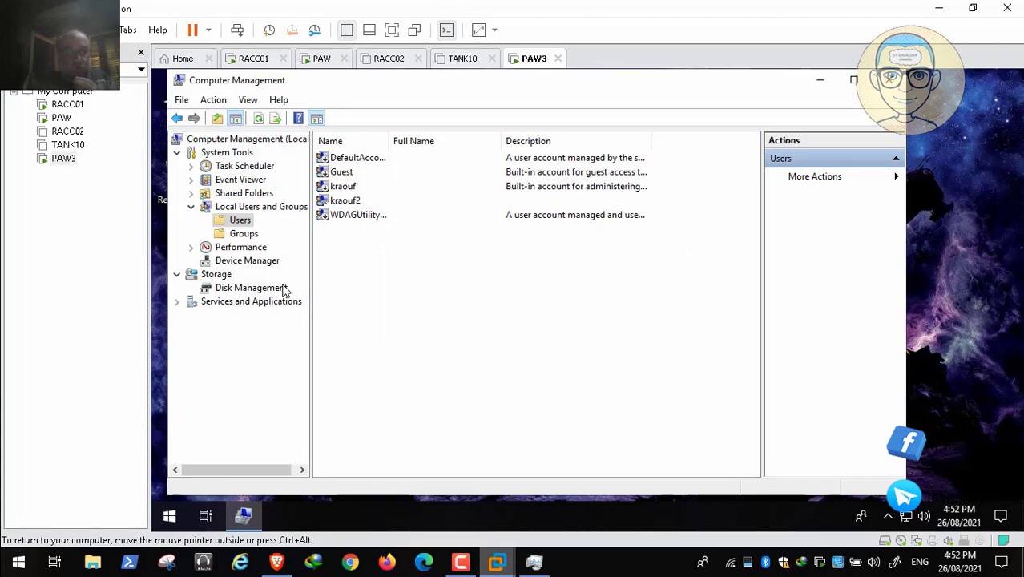
pyautogui.click(887, 81)
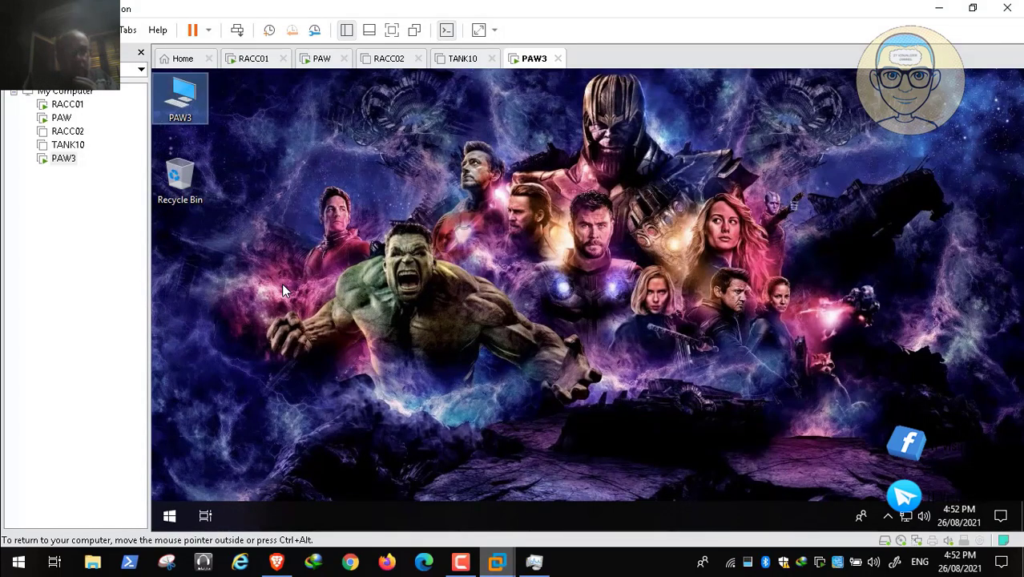
pyautogui.rightClick(181, 93)
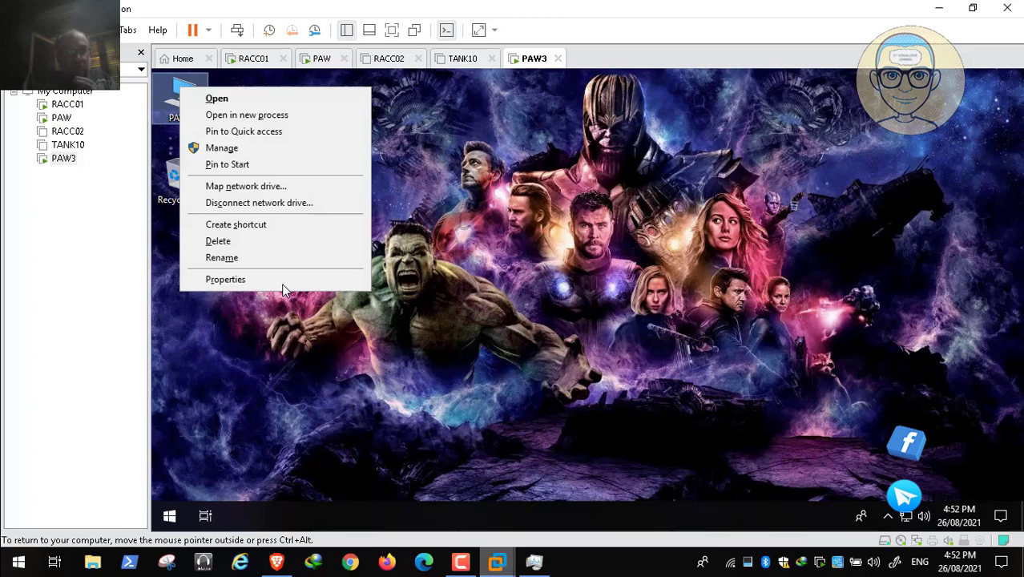
pyautogui.click(281, 283)
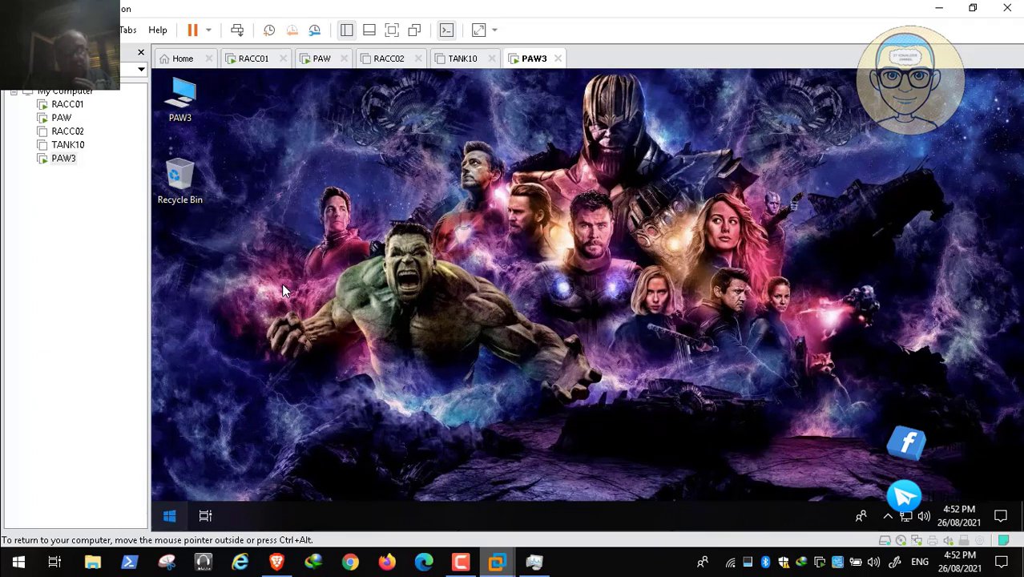
pyautogui.click(169, 516)
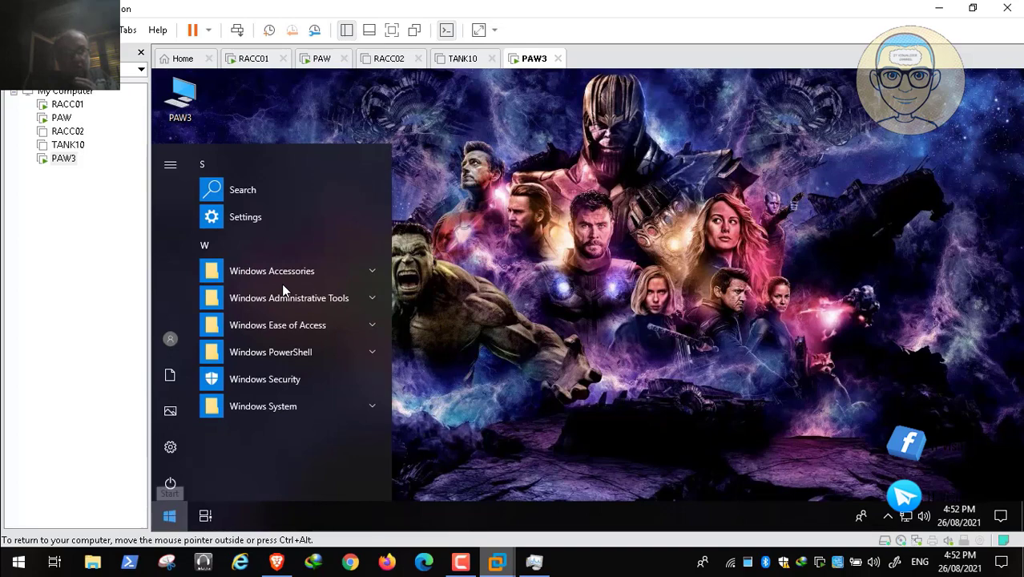
pyautogui.rightClick(170, 516)
pyautogui.click(202, 442)
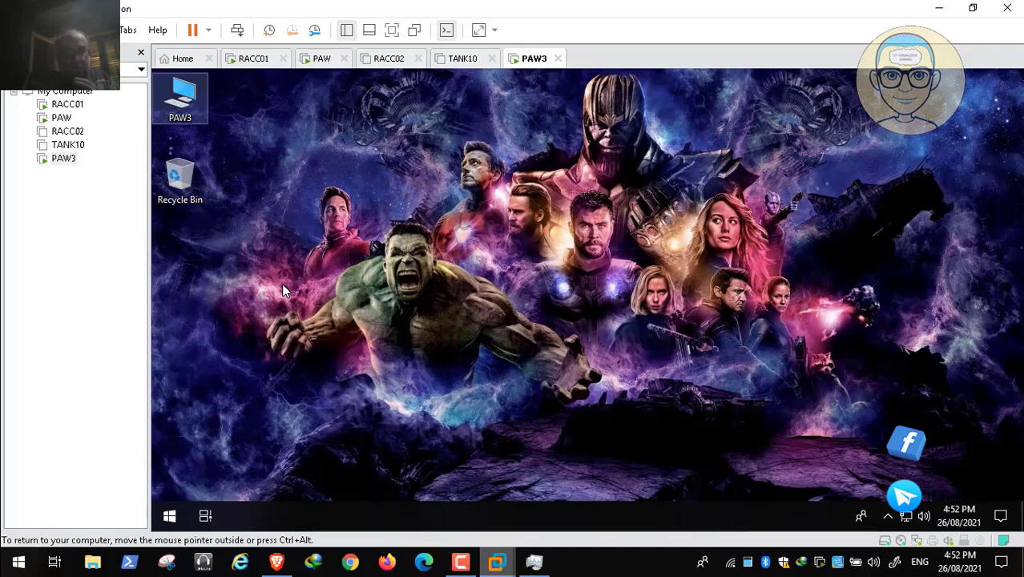
pyautogui.click(184, 95)
pyautogui.rightClick(185, 95)
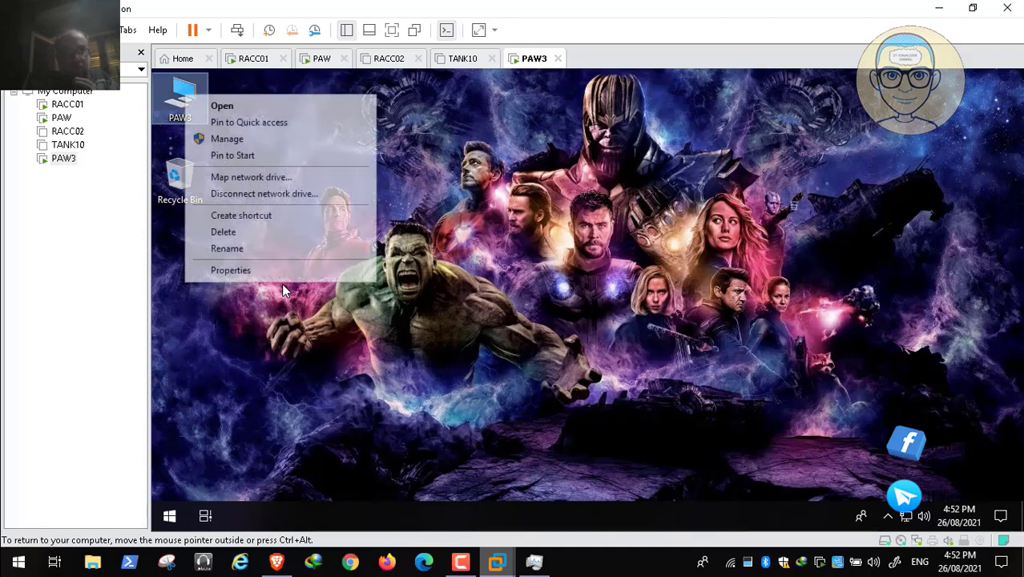
pyautogui.click(283, 286)
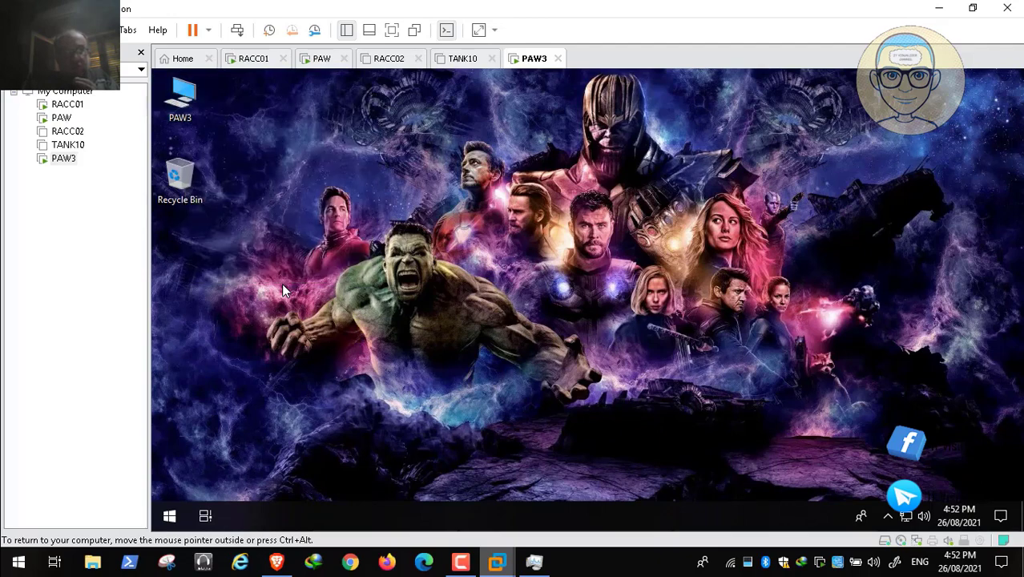
pyautogui.rightClick(186, 95)
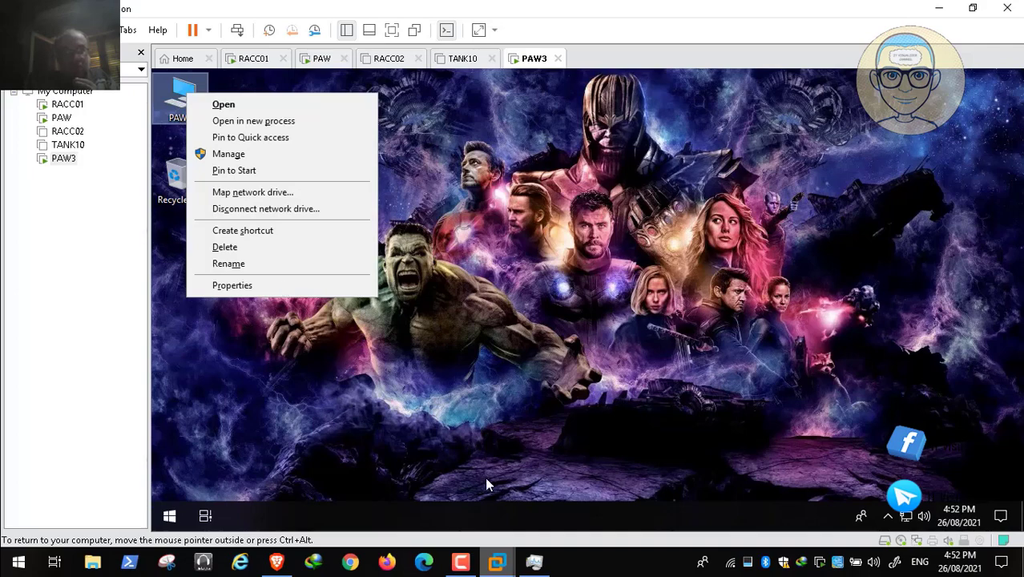
# - Unlock PAW3's logon screen, accept the logon notice, and sign in to REDALERT as paw2 with the account password
pyautogui.click(745, 526)
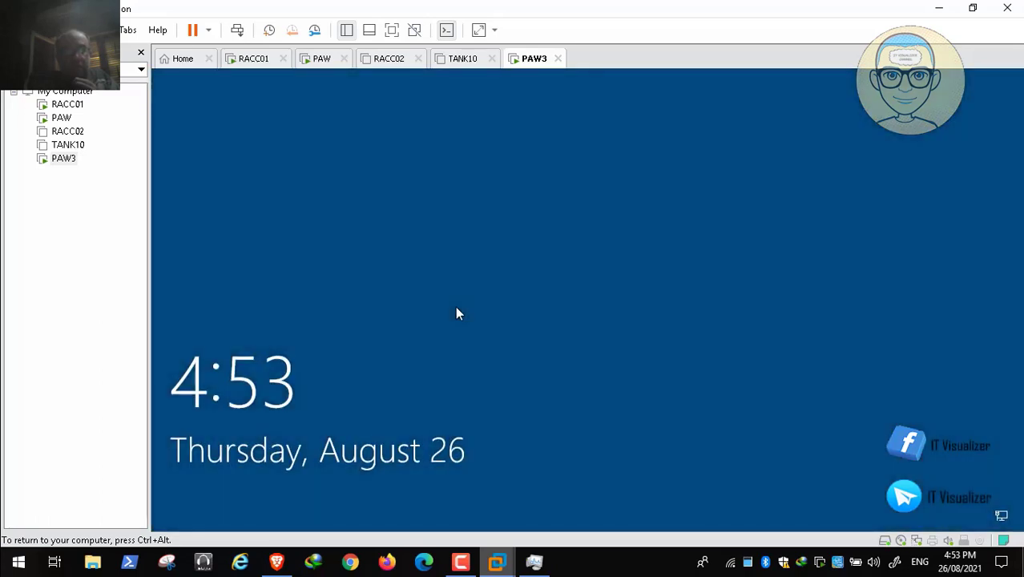
pyautogui.click(237, 29)
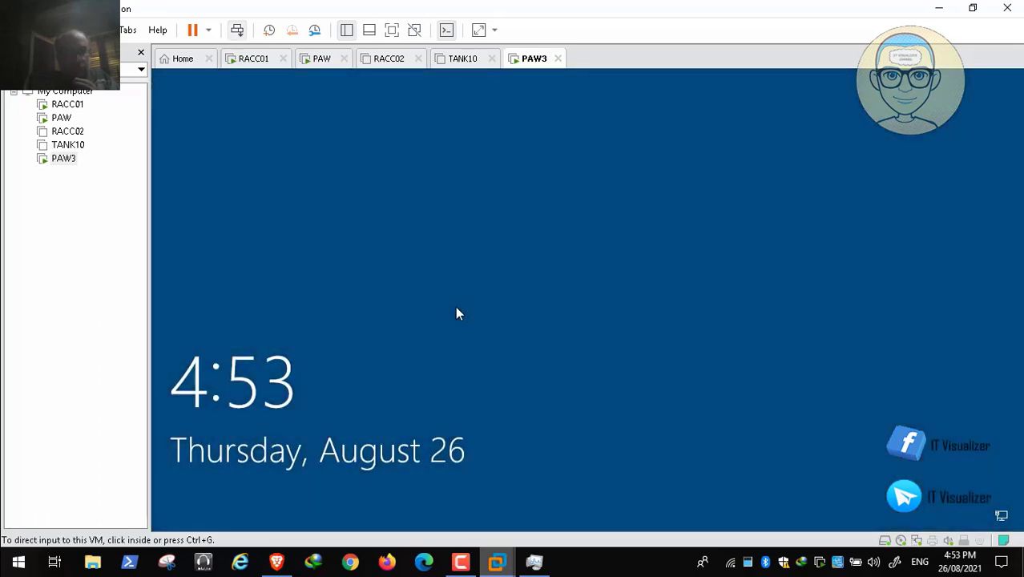
pyautogui.click(457, 313)
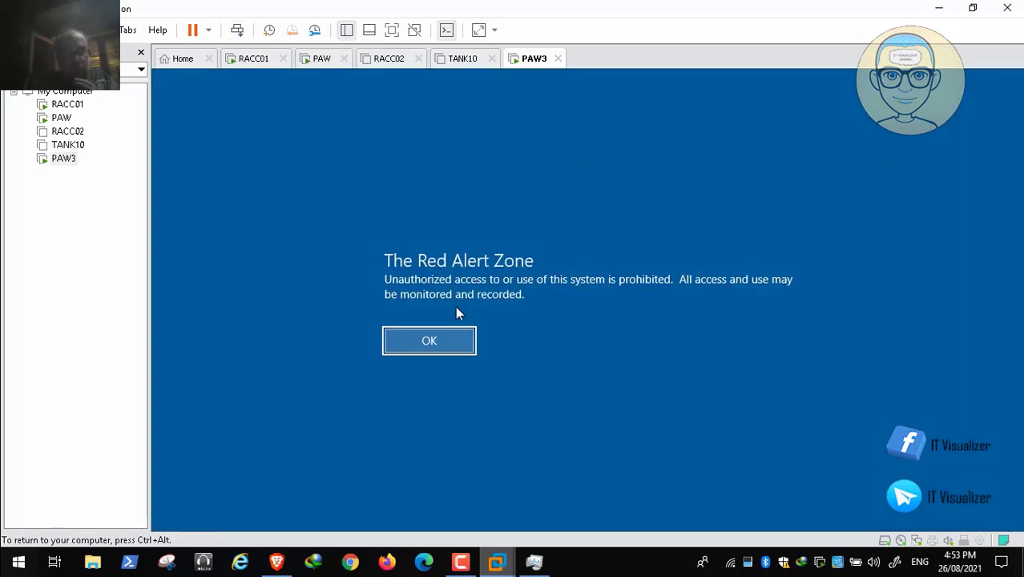
pyautogui.press('Return')
pyautogui.write('pa')
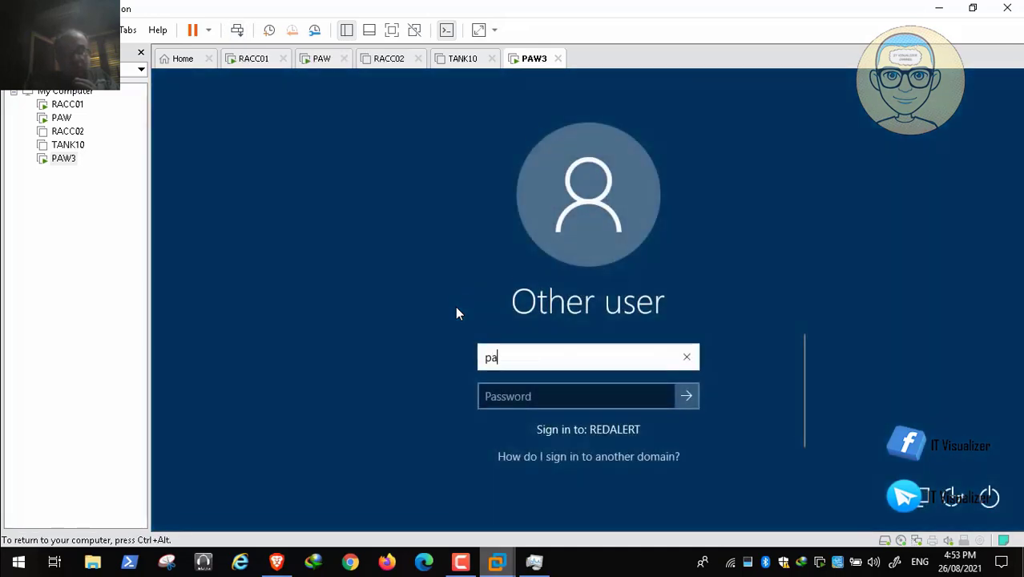
pyautogui.write('w2')
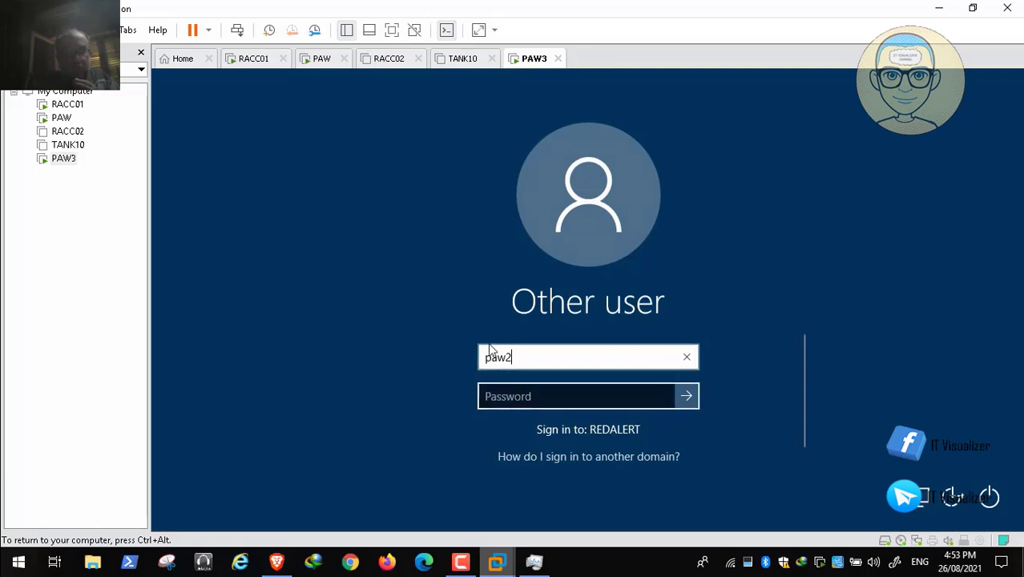
pyautogui.press('Tab')
pyautogui.write('*****')
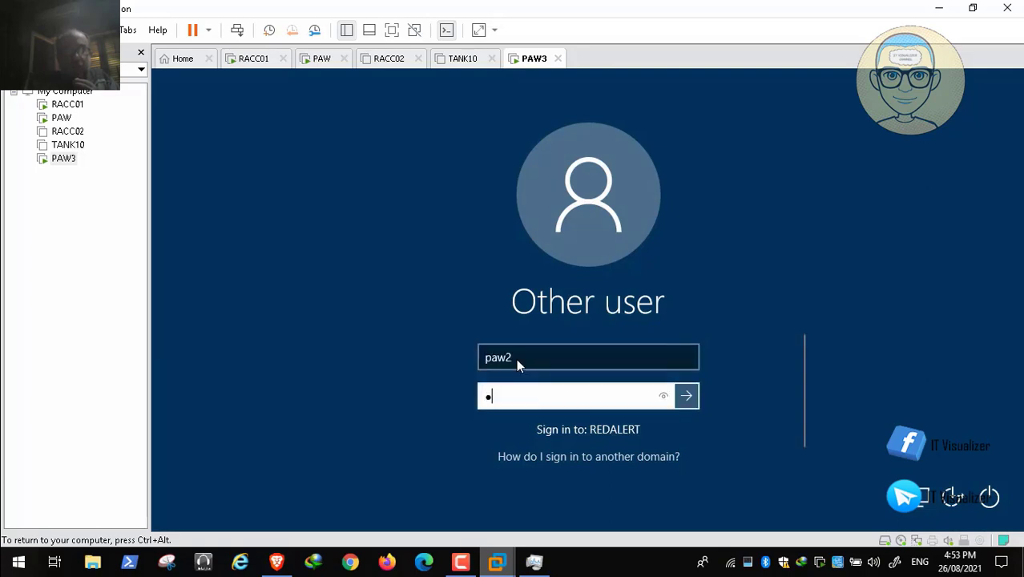
pyautogui.write('*****')
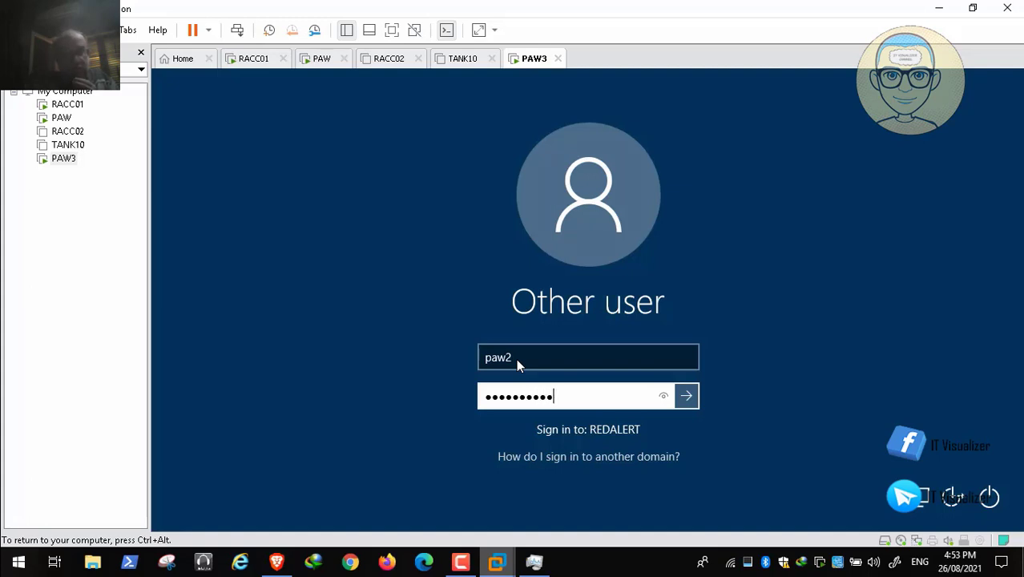
pyautogui.press('Return')
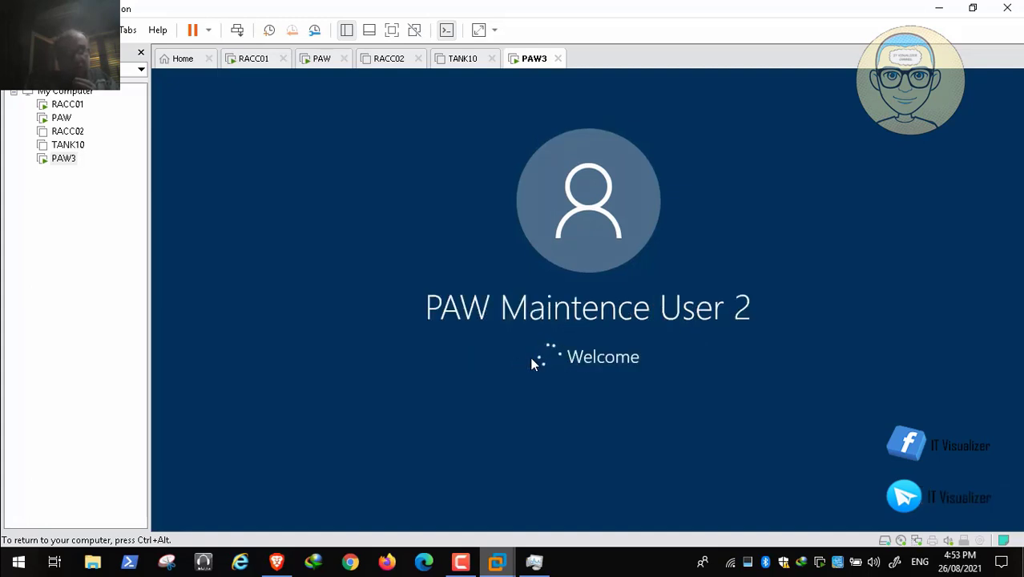
# - Show the list of installed apps on PAW3's desktop for the paw2 session
pyautogui.press('F9')
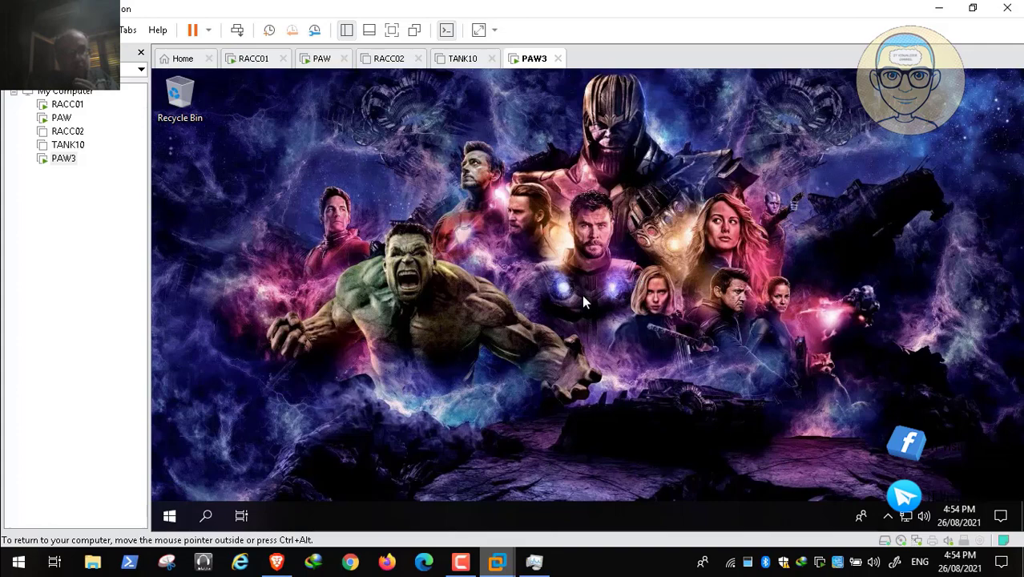
pyautogui.press('super')
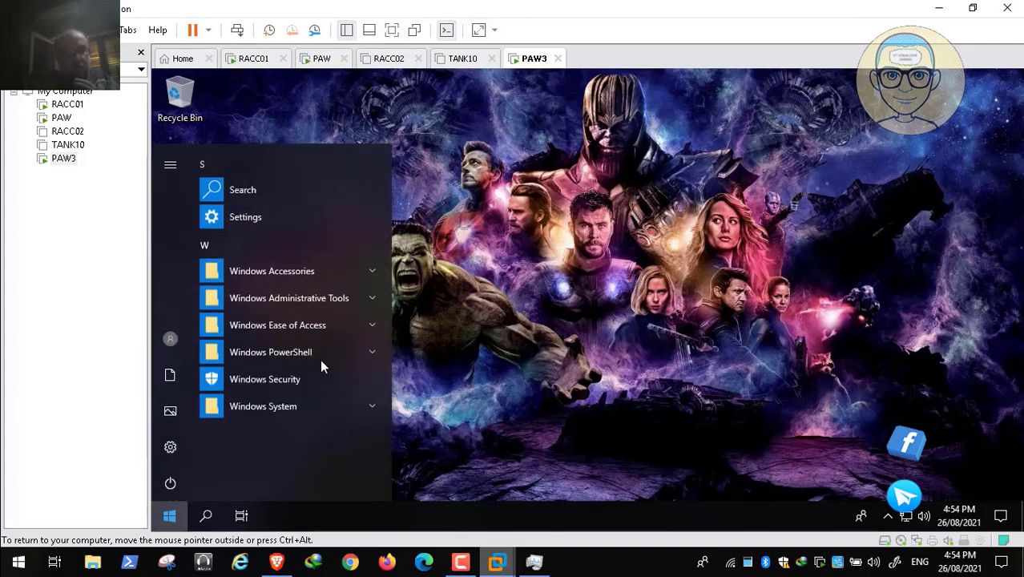
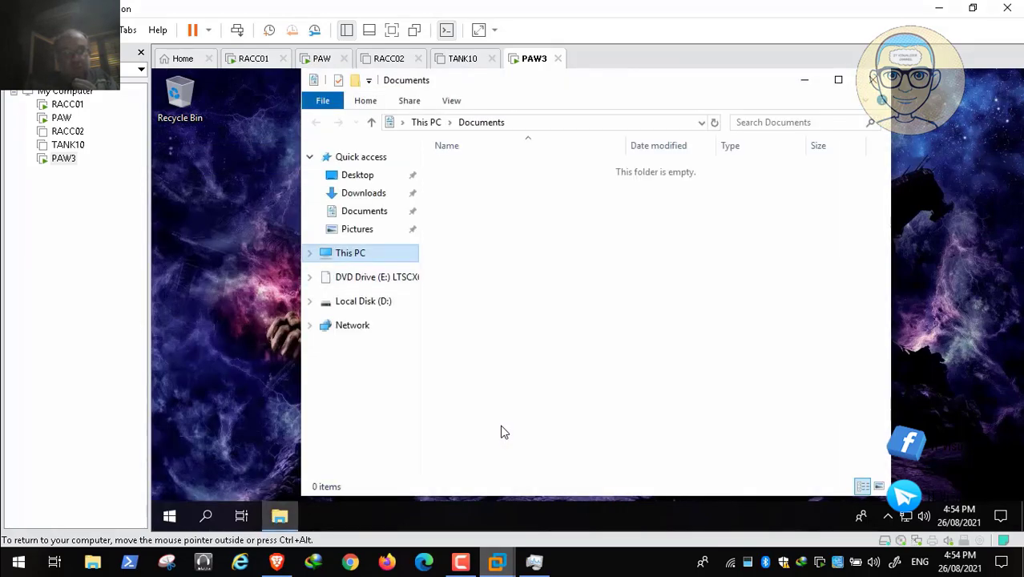
# - Open Computer Management for This PC on PAW3 and close the File Explorer window
pyautogui.rightClick(344, 253)
pyautogui.click(387, 284)
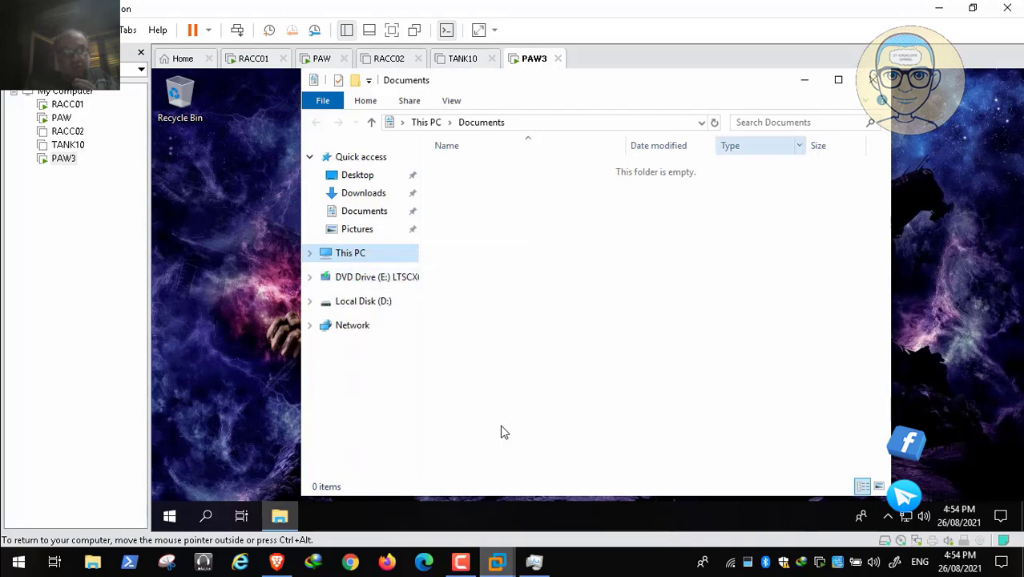
pyautogui.click(872, 80)
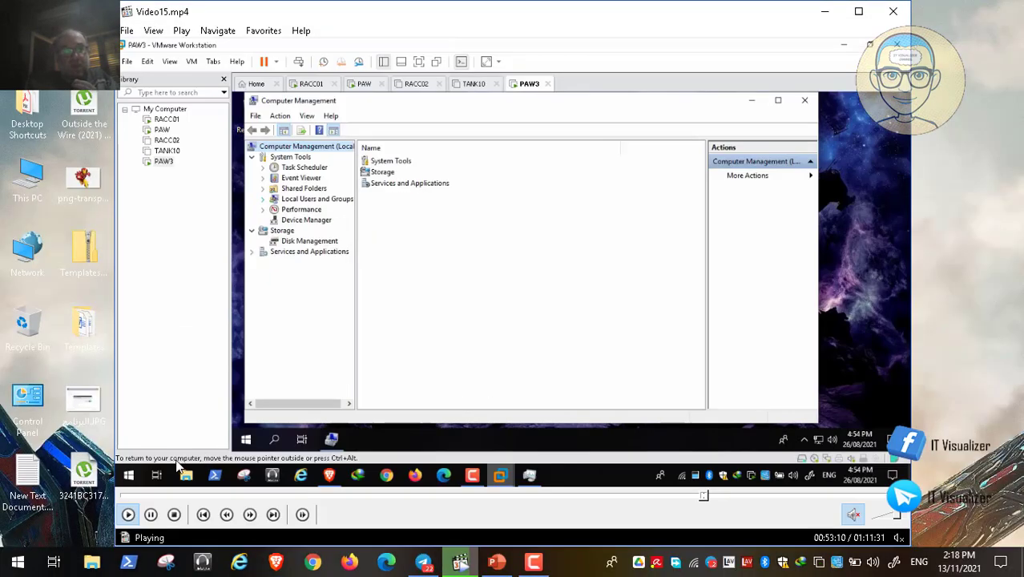
pyautogui.click(150, 514)
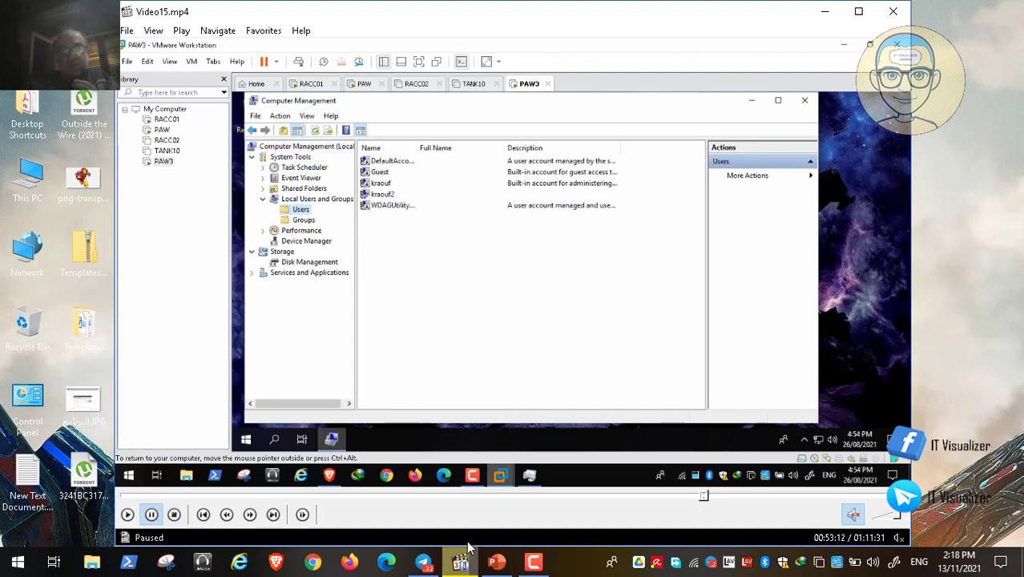
pyautogui.click(548, 570)
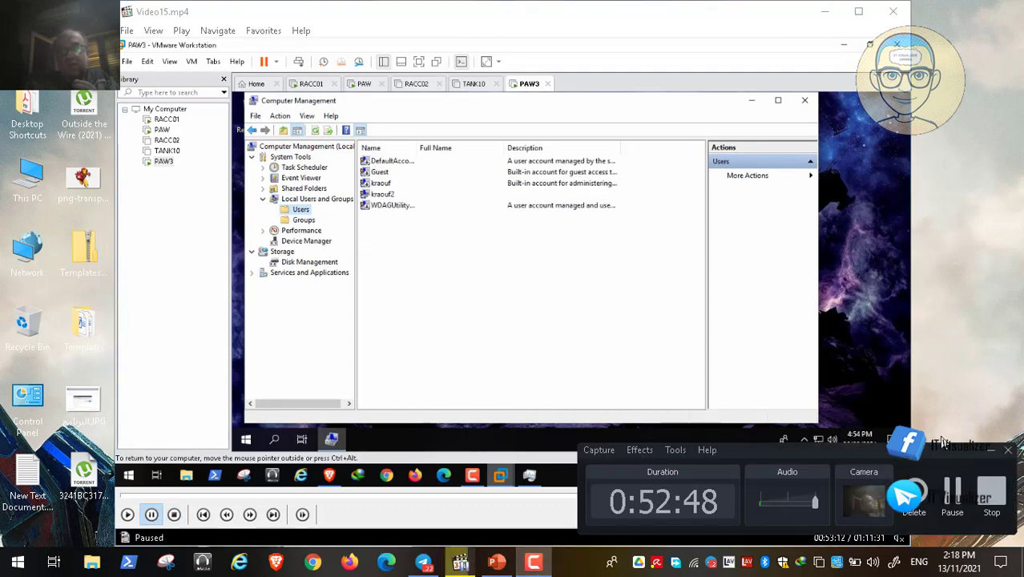
pyautogui.click(953, 496)
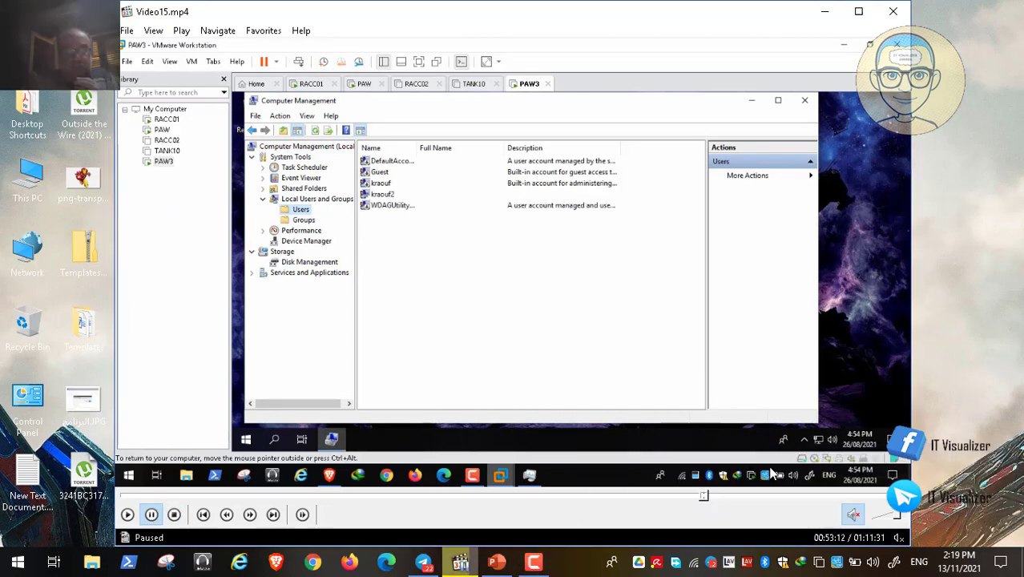
pyautogui.doubleClick(578, 297)
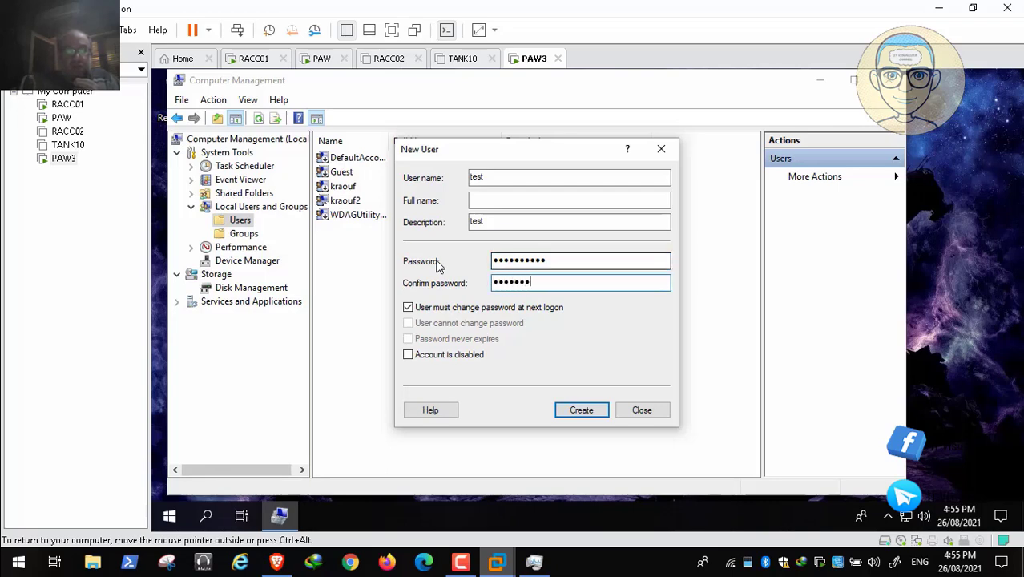
pyautogui.doubleClick(480, 254)
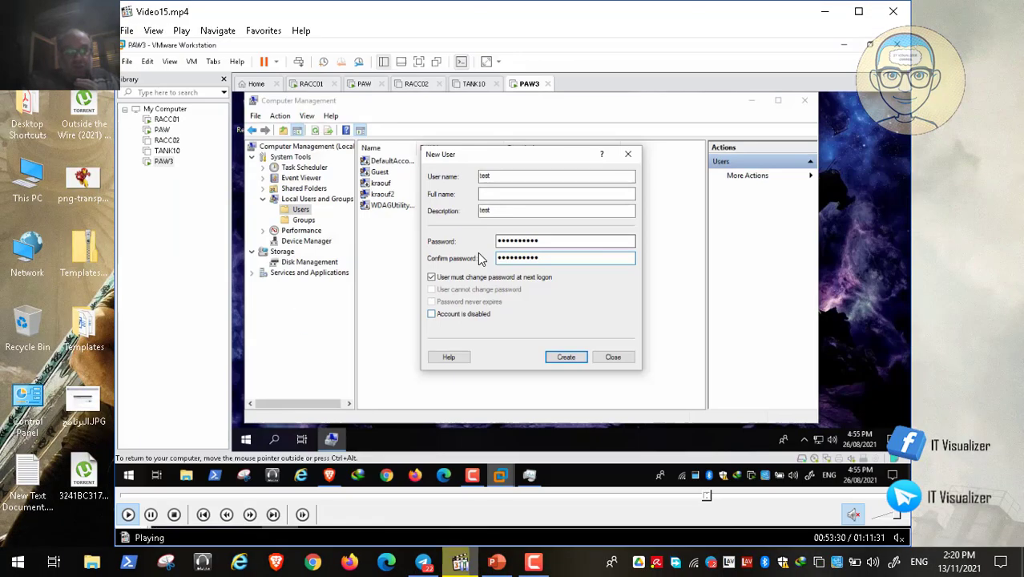
pyautogui.click(151, 514)
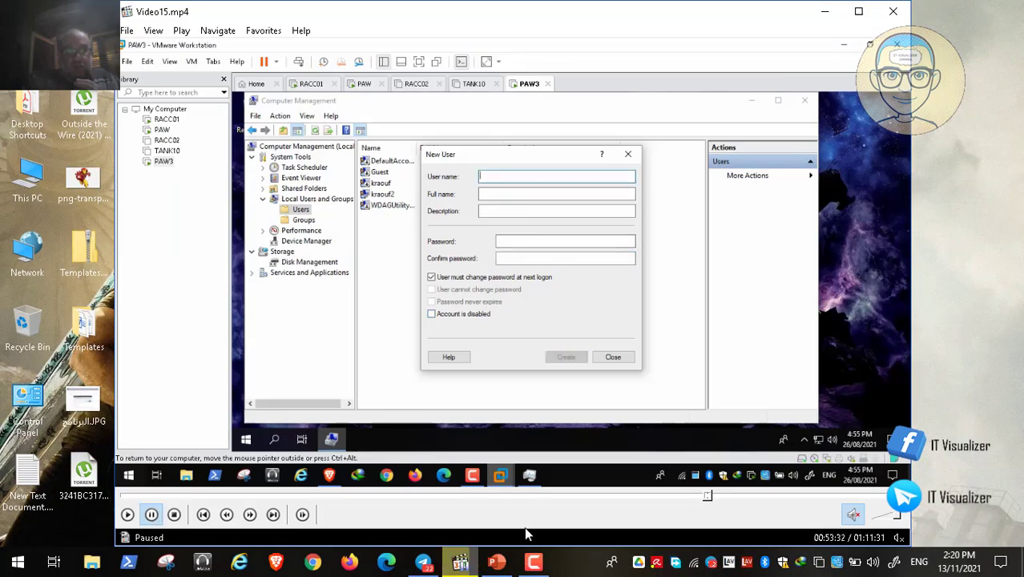
pyautogui.click(535, 564)
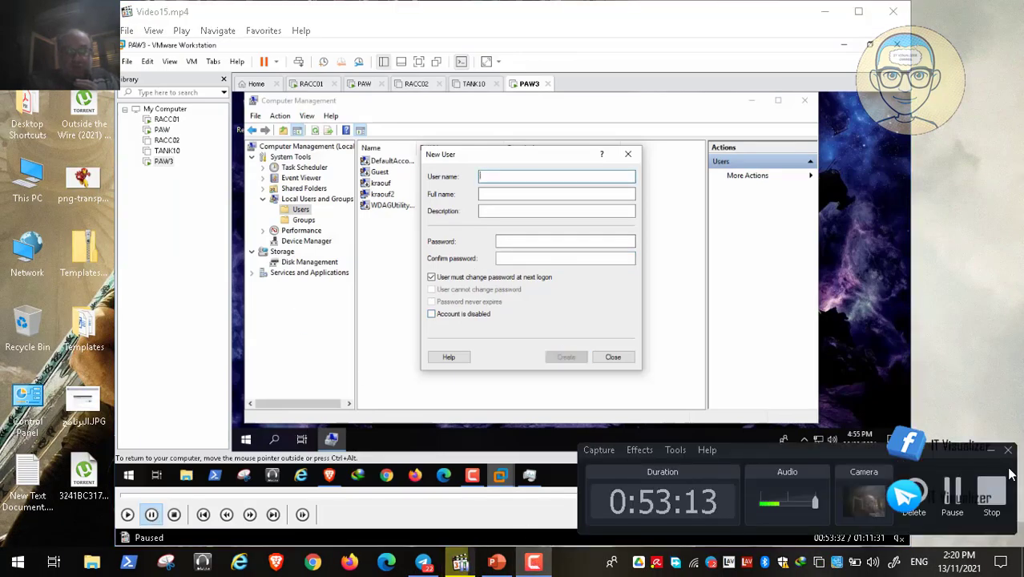
pyautogui.click(991, 450)
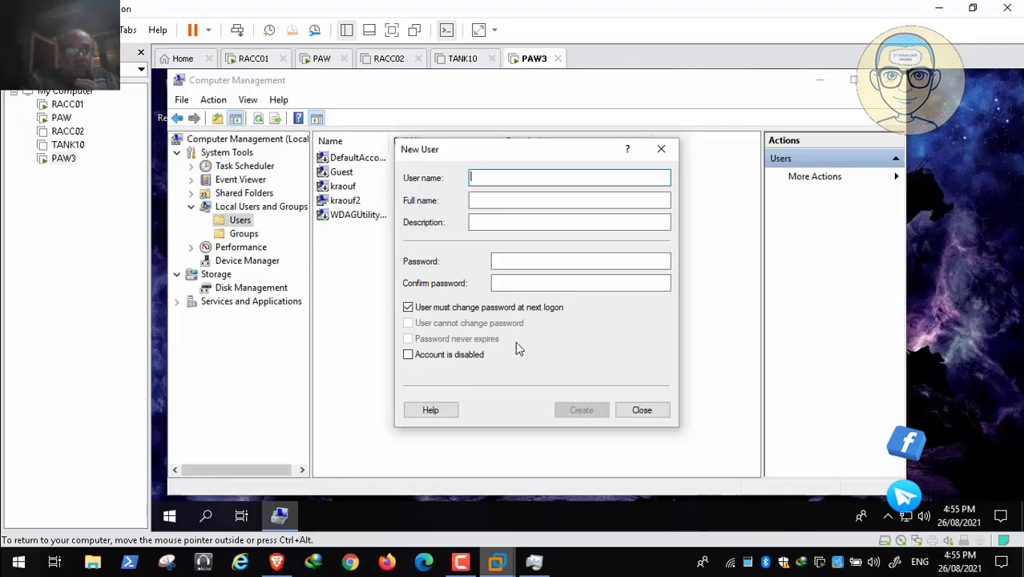
# - Close the New User dialog and delete the local user test, confirming the deletion
pyautogui.click(11, 546)
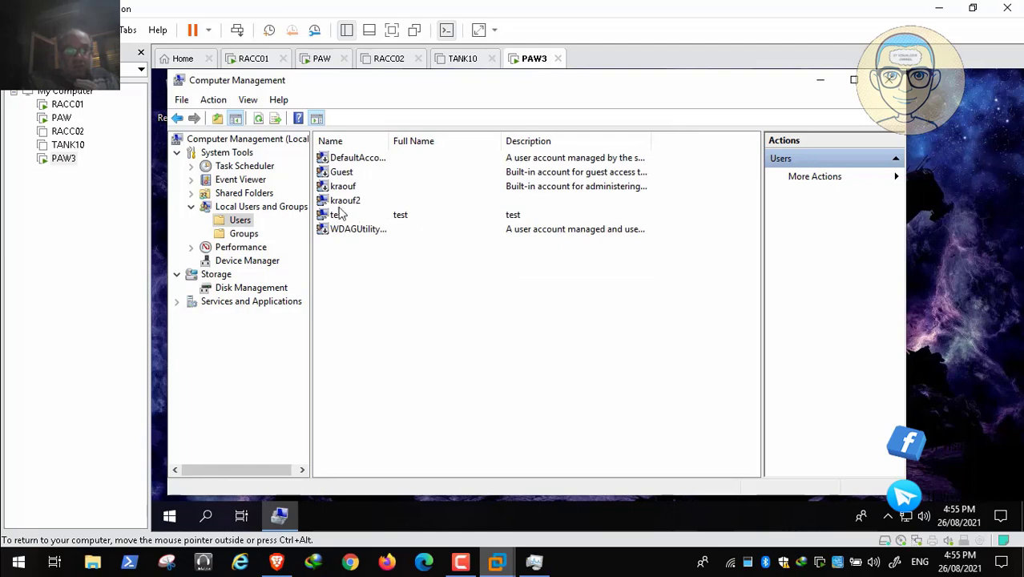
pyautogui.click(338, 217)
pyautogui.rightClick(340, 216)
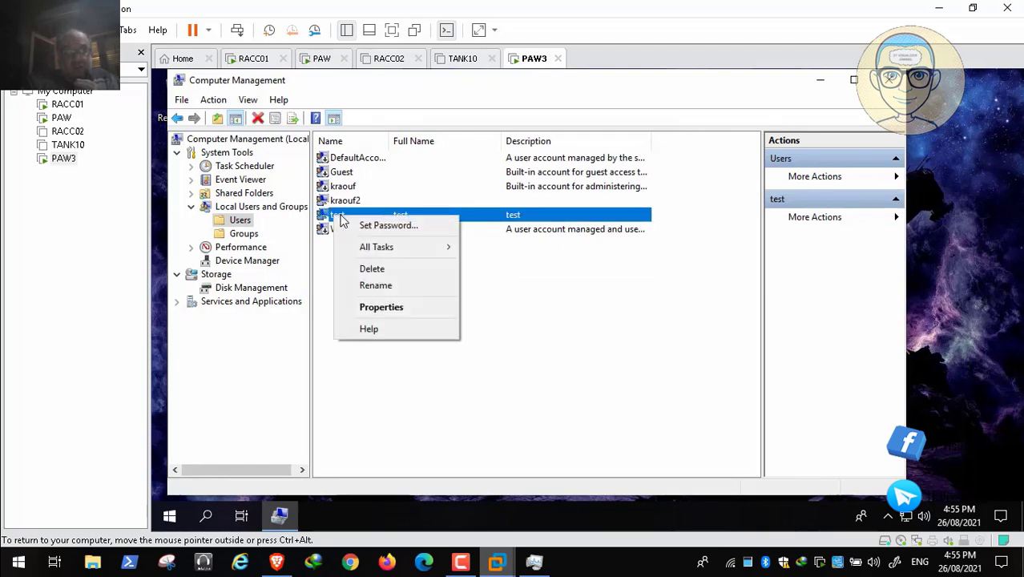
pyautogui.press('Down')
pyautogui.press('Down')
pyautogui.press('Return')
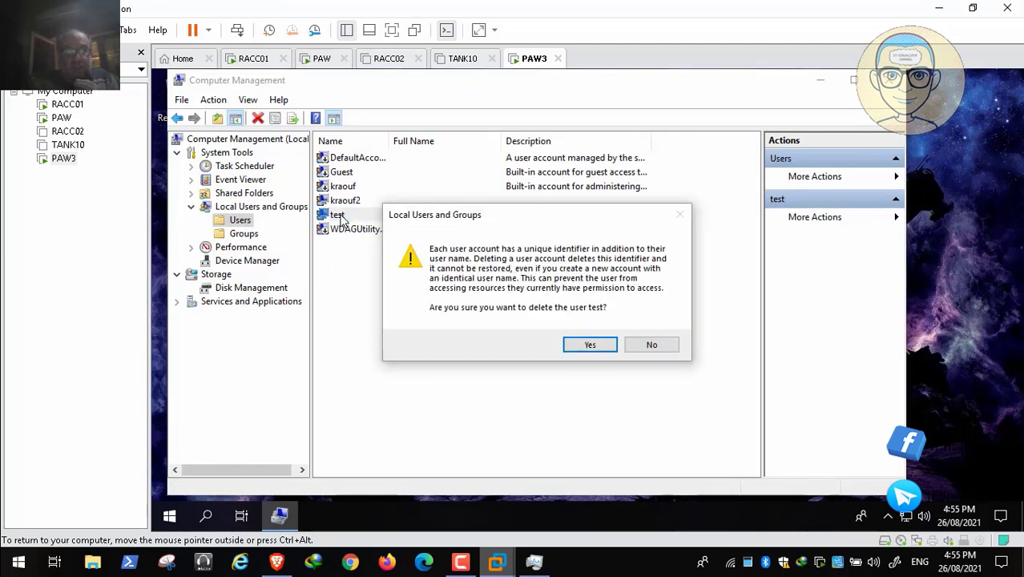
pyautogui.press('Return')
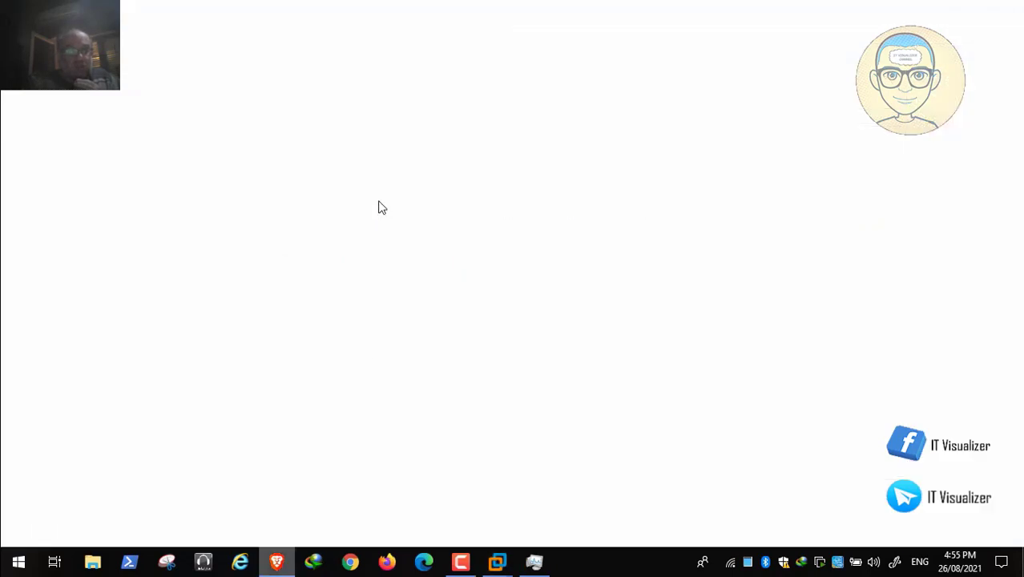
# - Review the browser article's pawm sign-in test and its Test 2 section on local group membership under the PAWConfiguration-Computer GPO
pyautogui.scroll(-1, 372, 195)
pyautogui.scroll(-9, 373, 195)
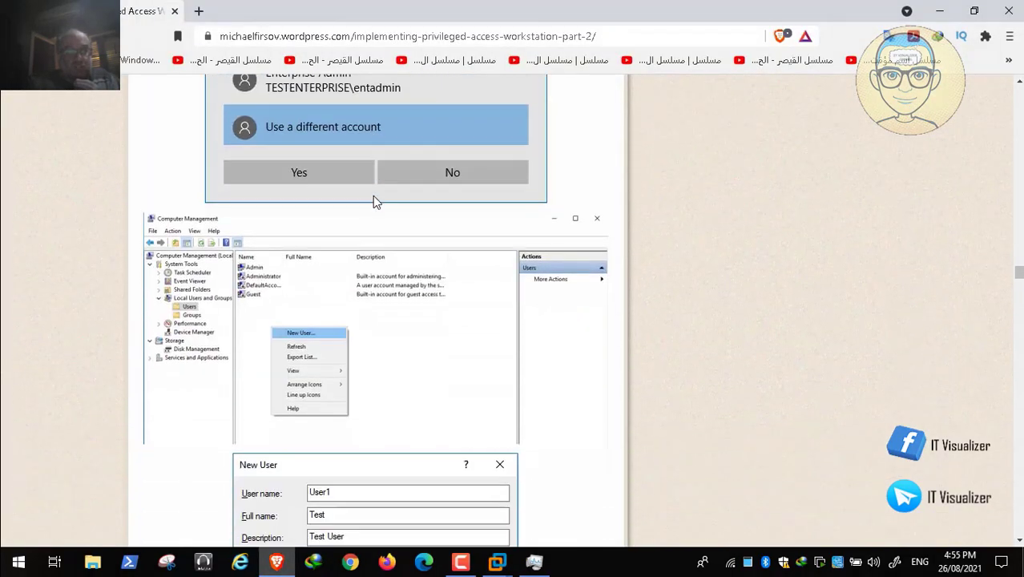
pyautogui.scroll(-10, 373, 196)
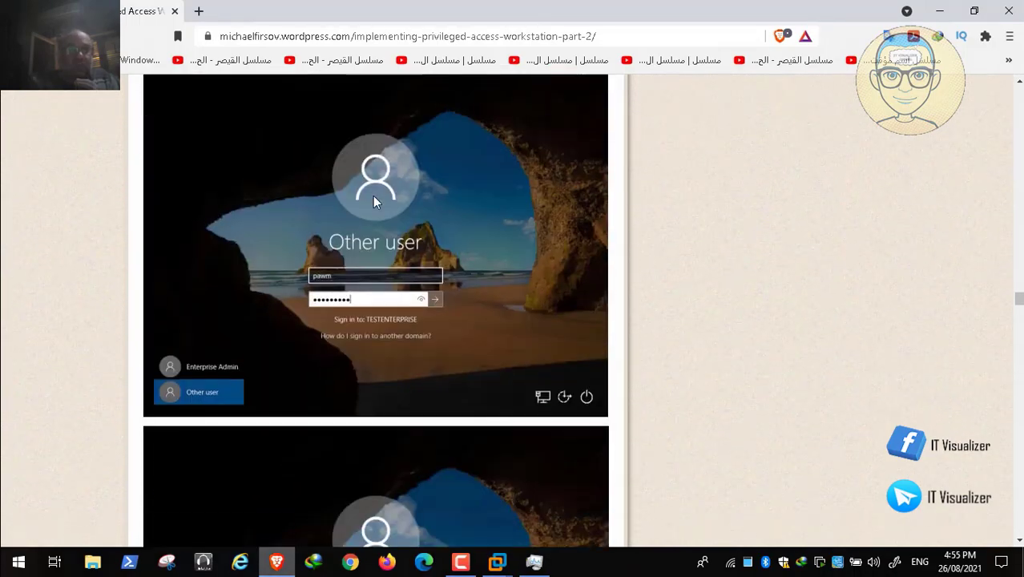
pyautogui.scroll(-3, 372, 198)
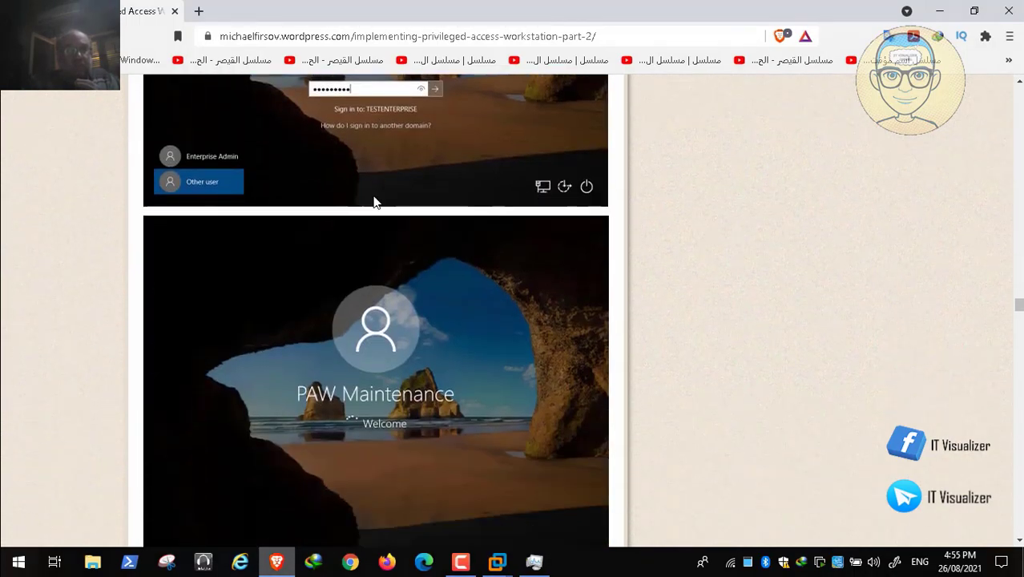
pyautogui.scroll(-6, 373, 198)
pyautogui.scroll(-9, 373, 197)
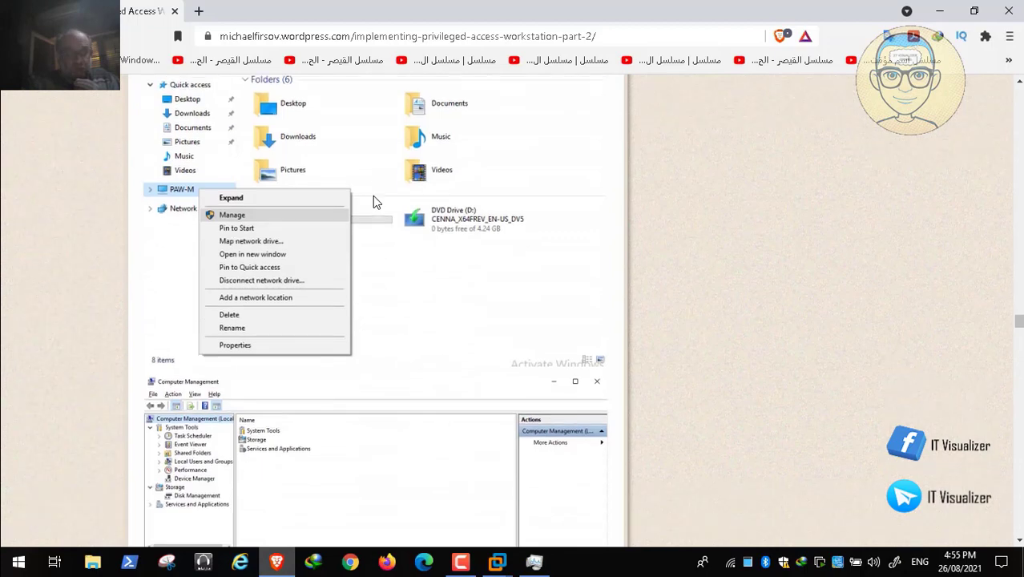
pyautogui.scroll(-8, 372, 195)
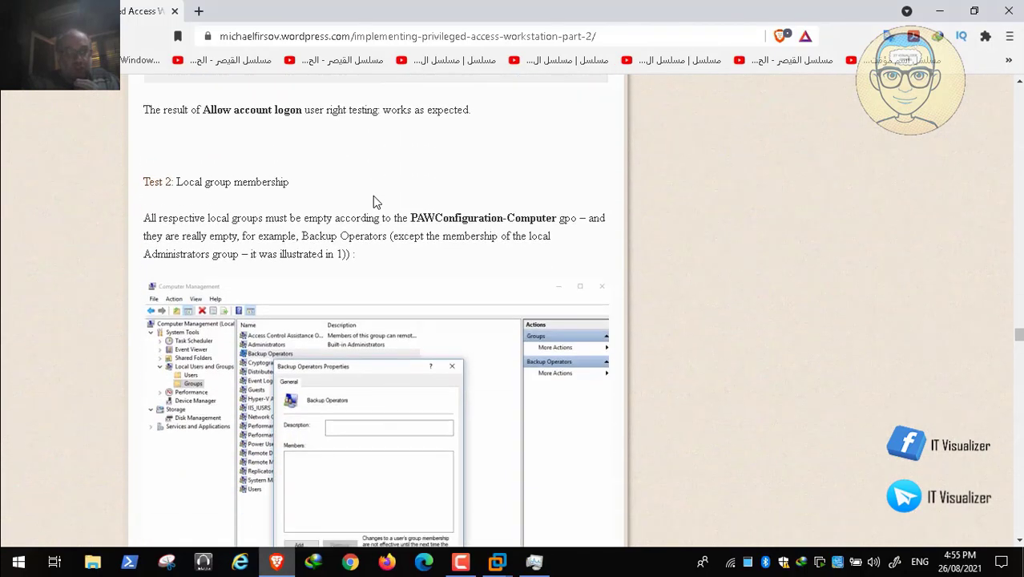
pyautogui.scroll(-1, 374, 201)
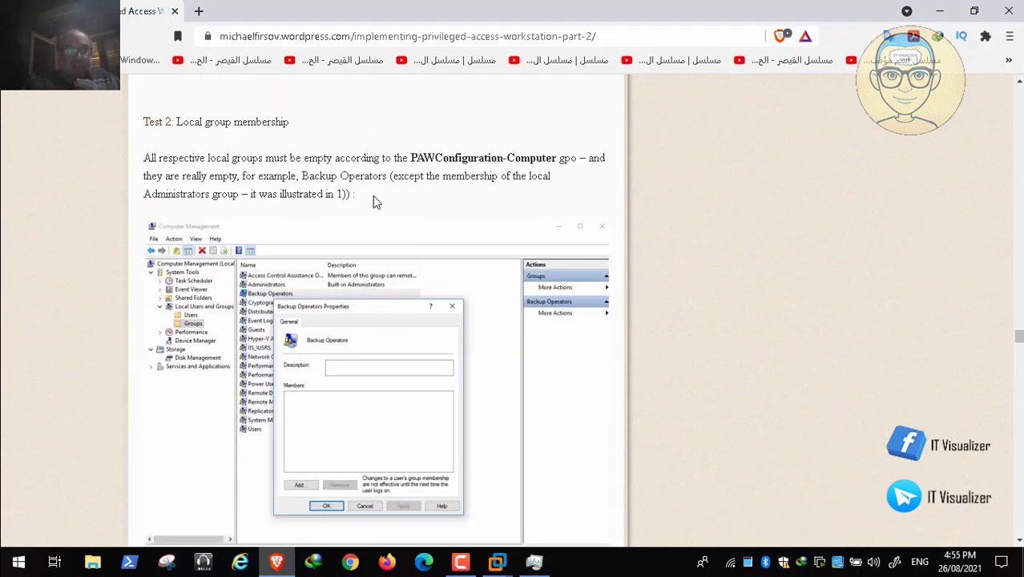
pyautogui.scroll(-2, 373, 202)
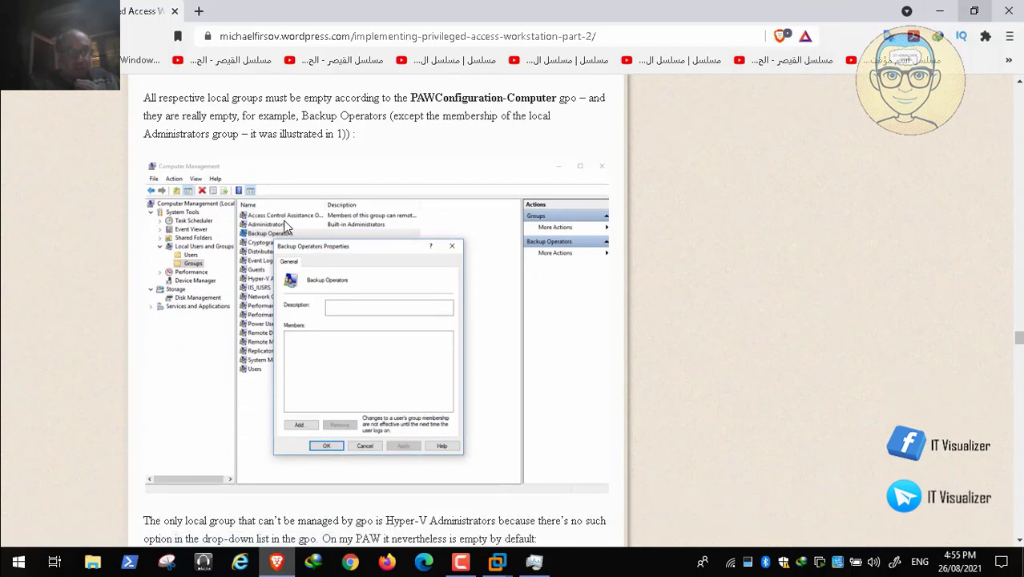
# - Return to the PAW3 virtual machine, list its local groups, and check the members of Backup Operators
pyautogui.hotkey('alt', 'Tab')
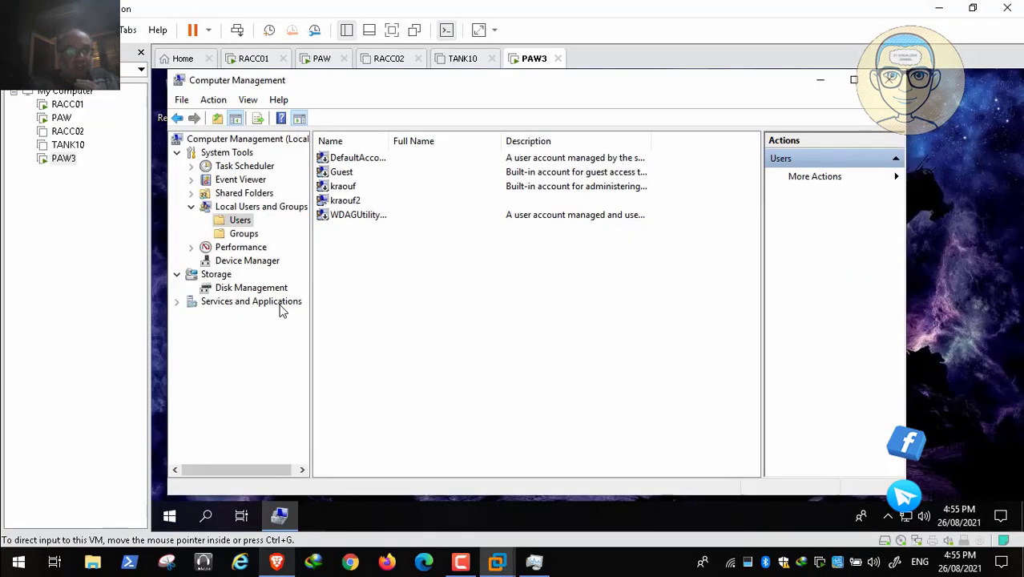
pyautogui.press('Down')
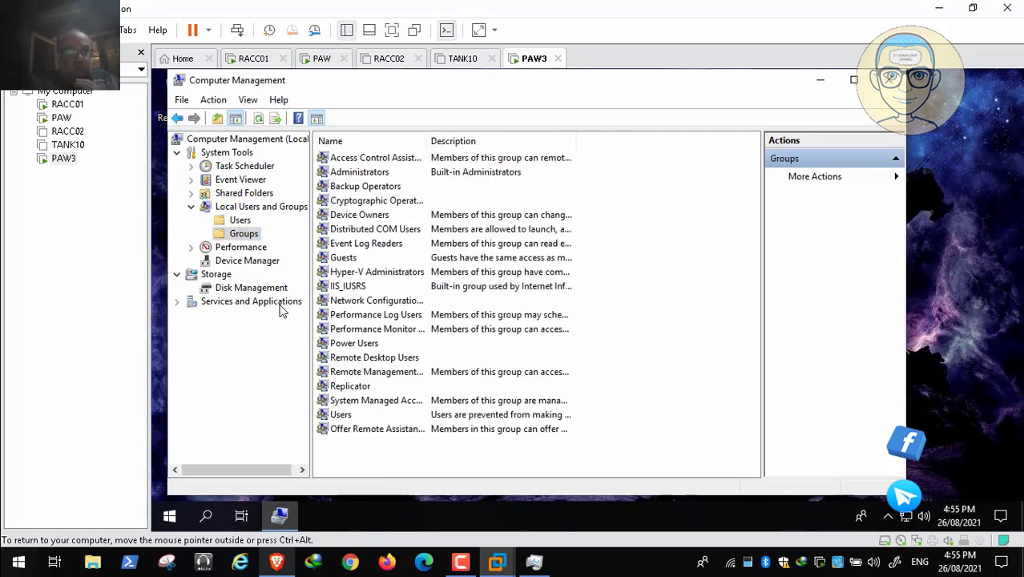
pyautogui.press('b')
pyautogui.press('Return')
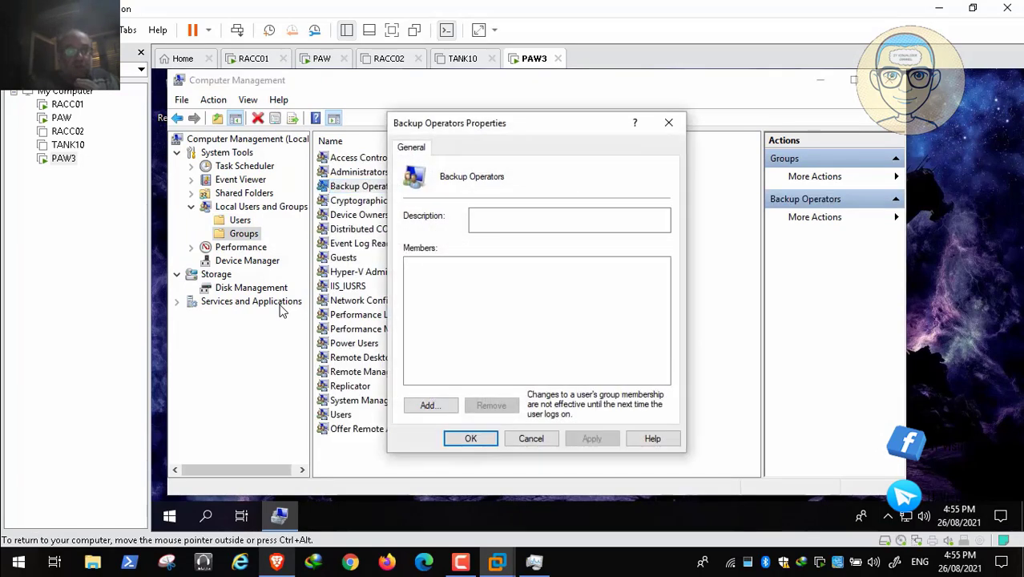
pyautogui.click(532, 438)
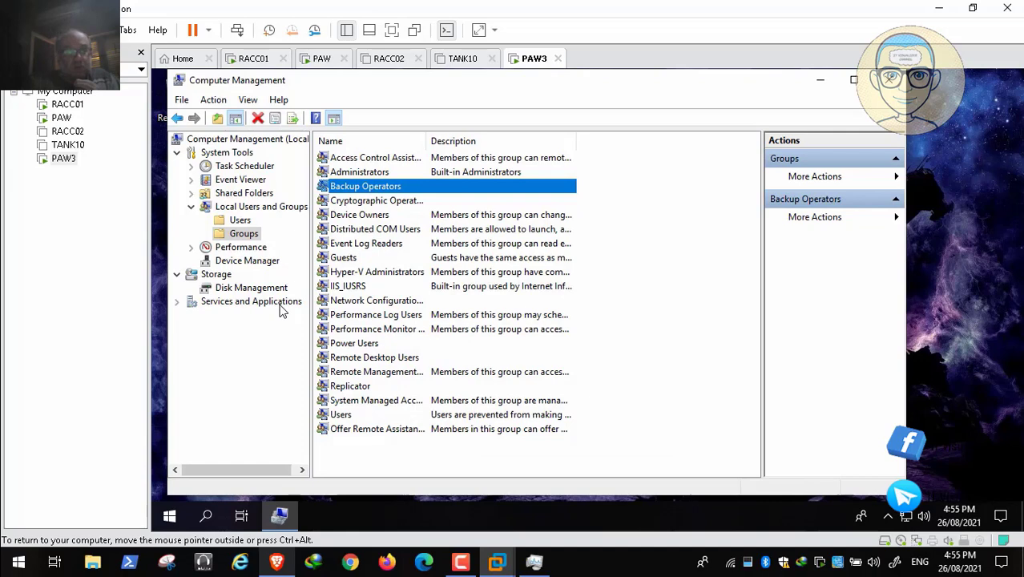
# - Check the members of the Cryptographic Operators and Replicator local groups
pyautogui.press('Down')
pyautogui.press('Return')
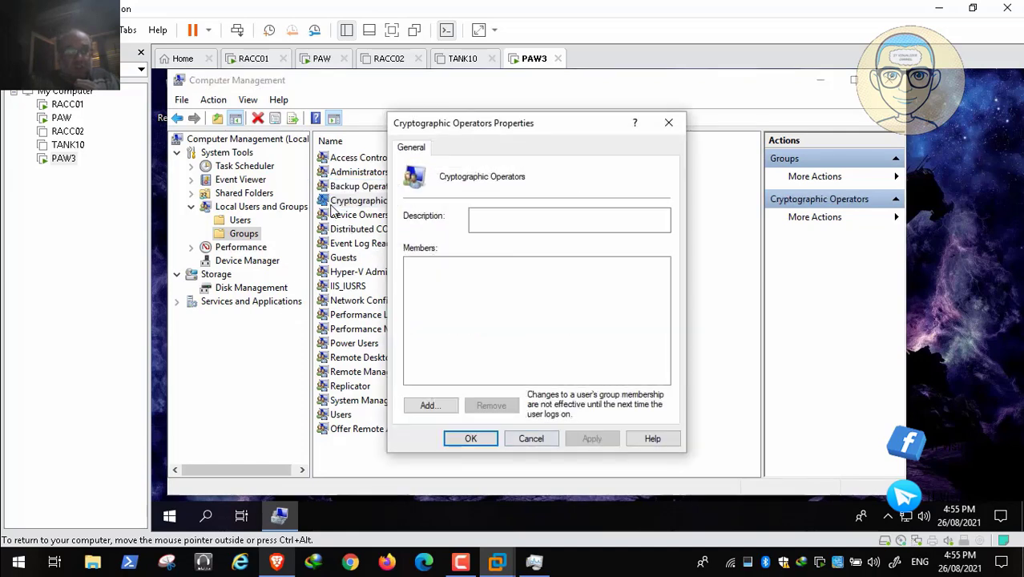
pyautogui.click(531, 438)
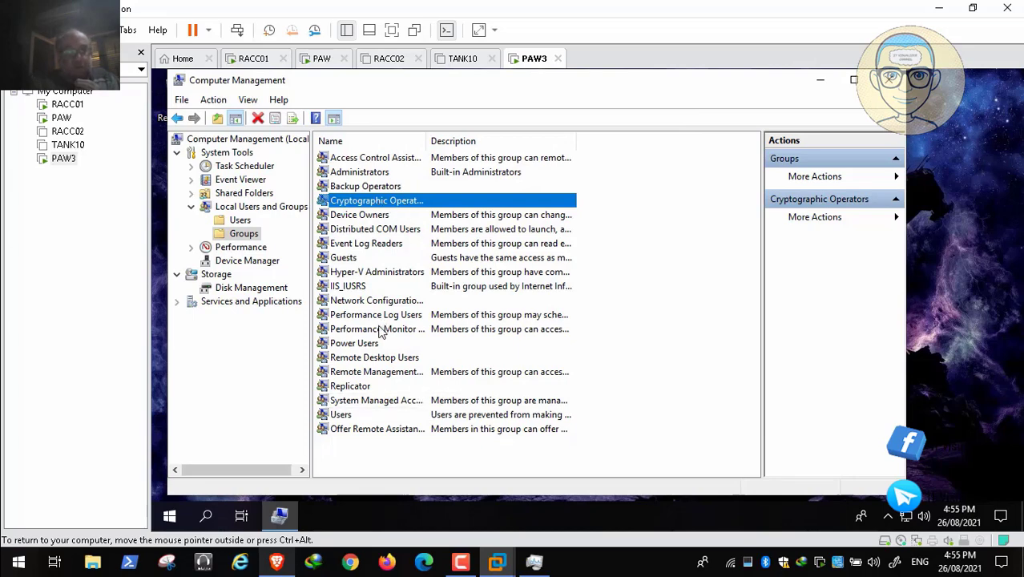
pyautogui.doubleClick(350, 385)
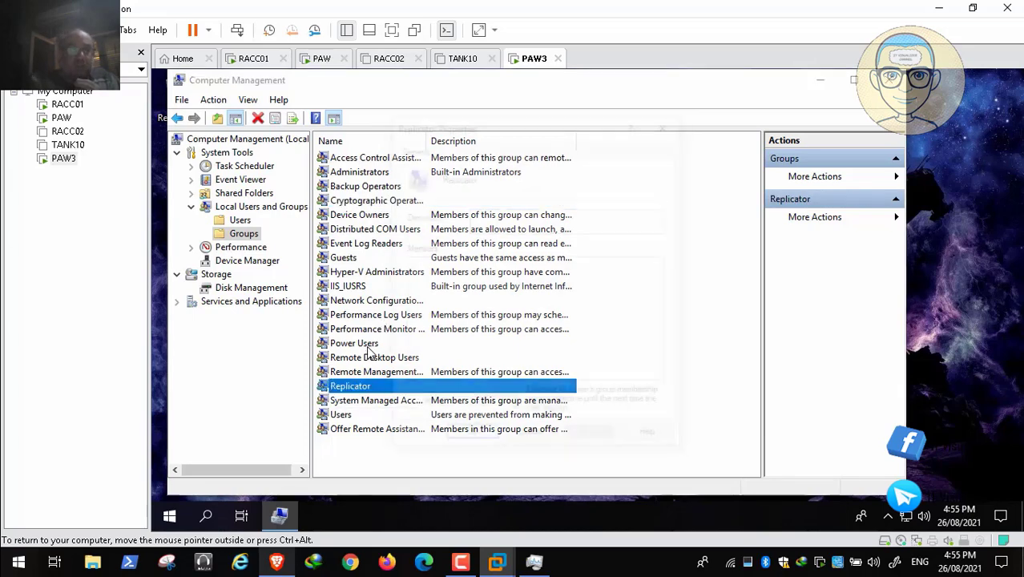
pyautogui.press('Escape')
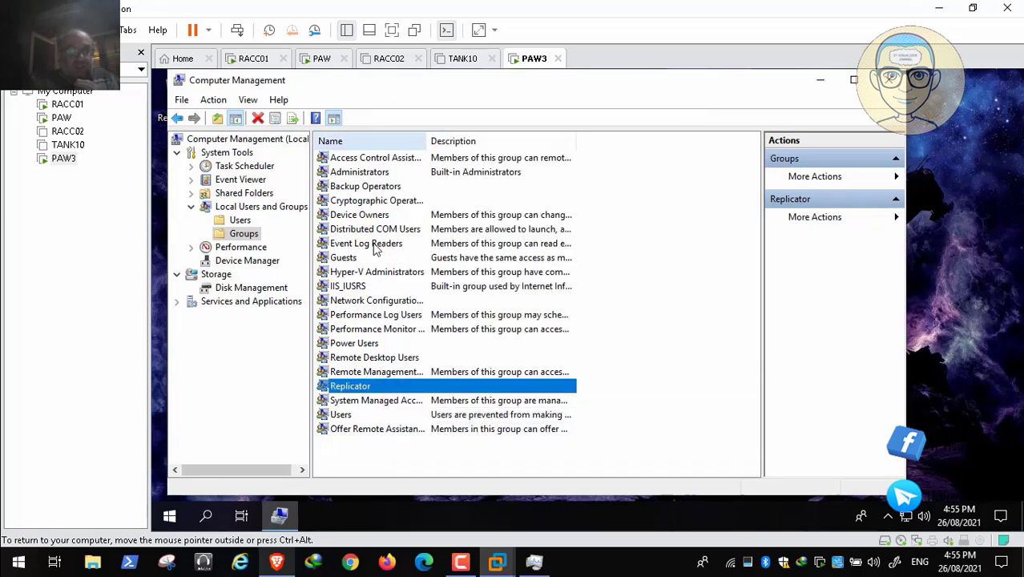
# - Widen the Name column to show full group names and check the members of Network Configuration Operators
pyautogui.moveTo(426, 141); pyautogui.dragTo(520, 141)
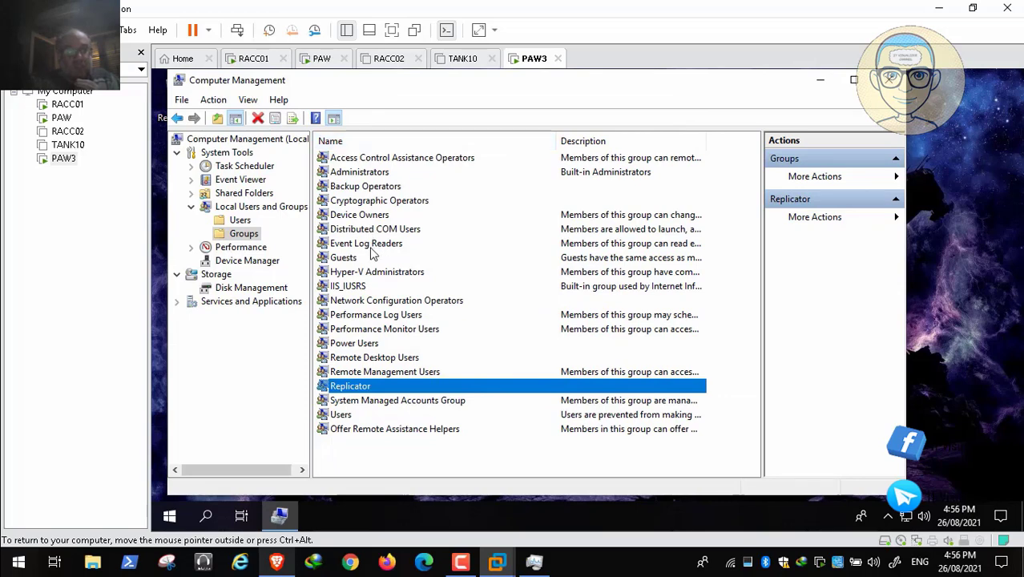
pyautogui.press('n')
pyautogui.press('Return')
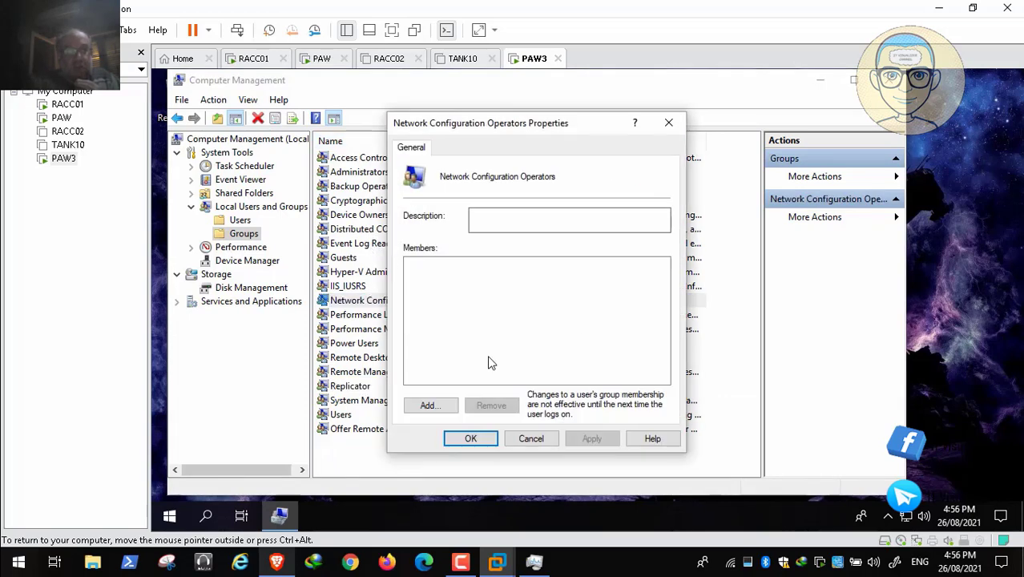
pyautogui.press('Escape')
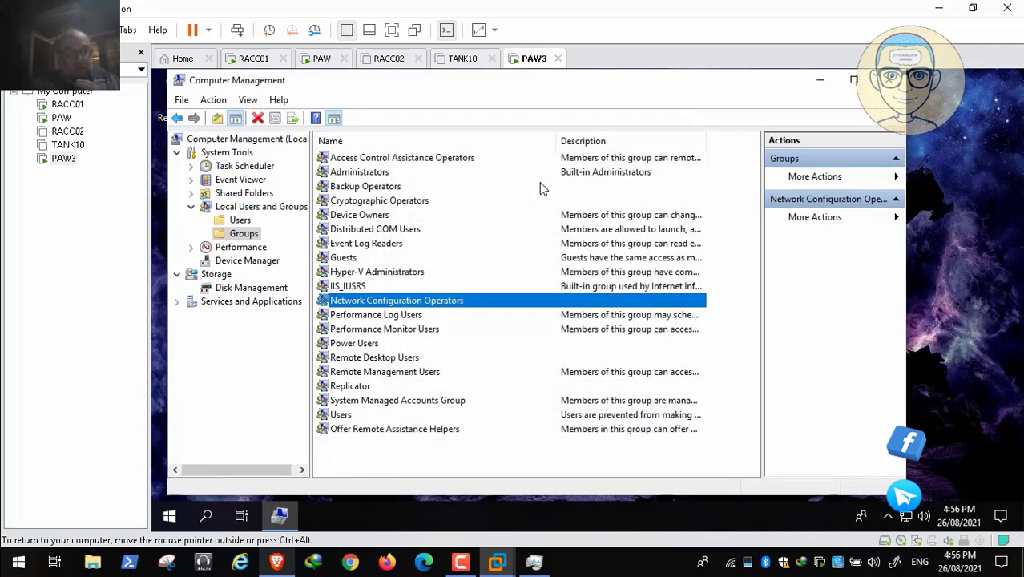
# - Check the members of the Remote Desktop Users and Power Users local groups
pyautogui.press('r')
pyautogui.press('Return')
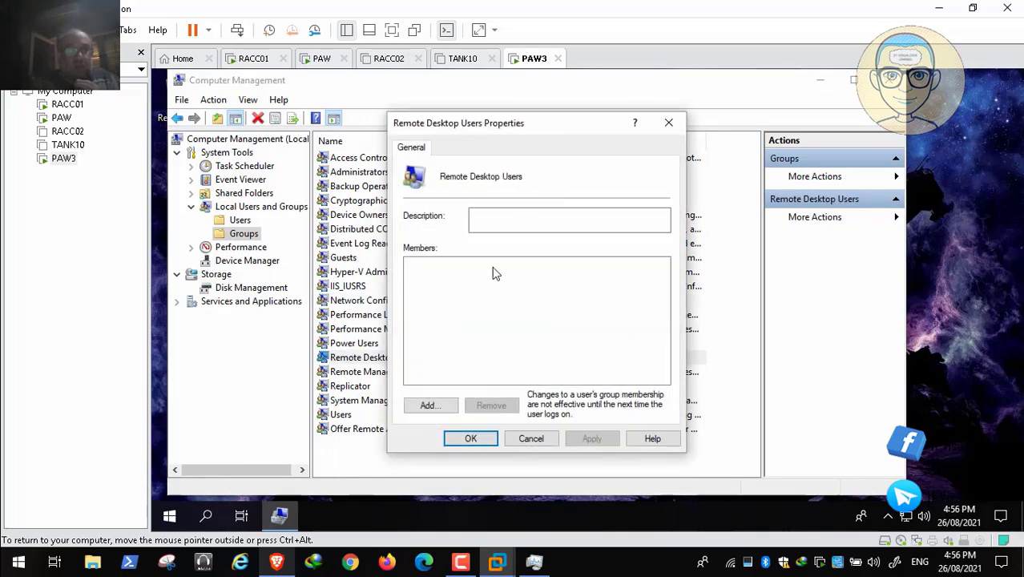
pyautogui.press('Escape')
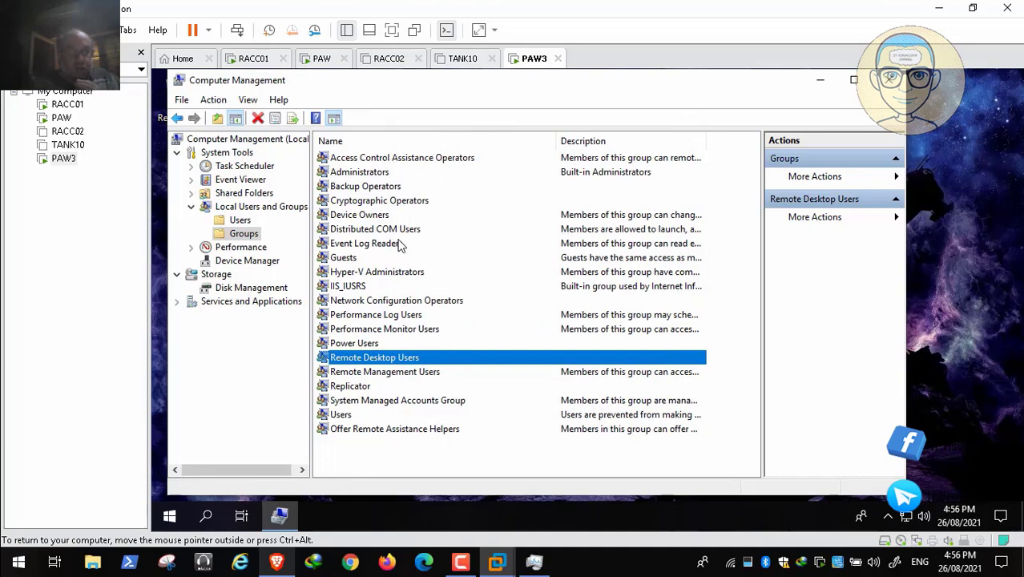
pyautogui.press('p')
pyautogui.press('Return')
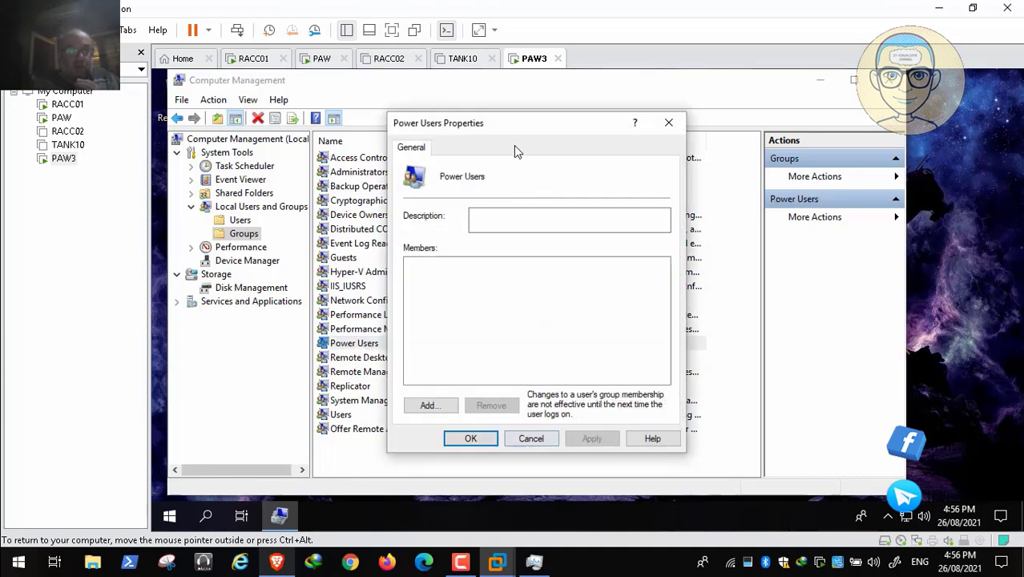
pyautogui.press('Escape')
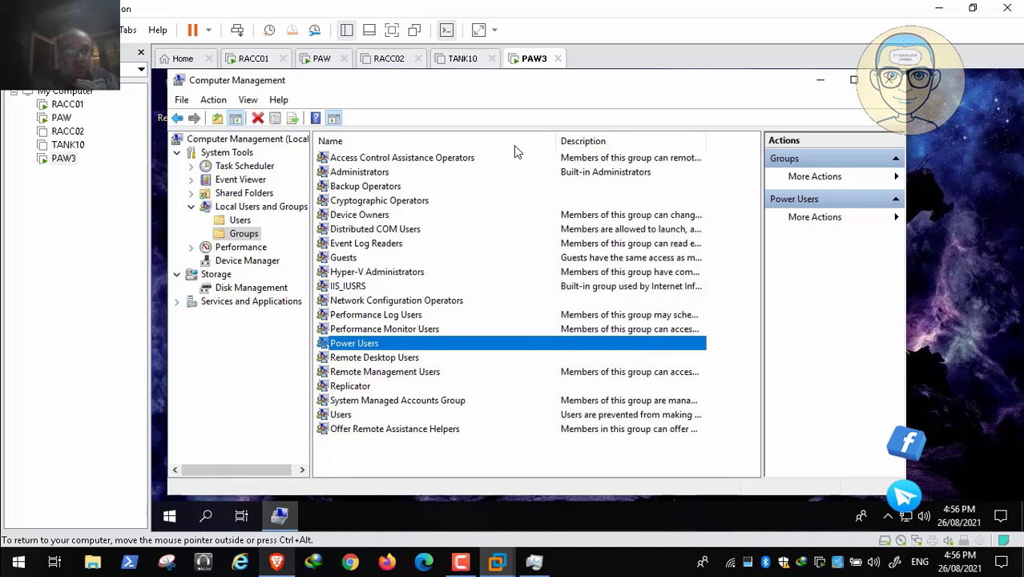
# - Recheck the members of the Backup Operators and Cryptographic Operators local groups
pyautogui.press('b')
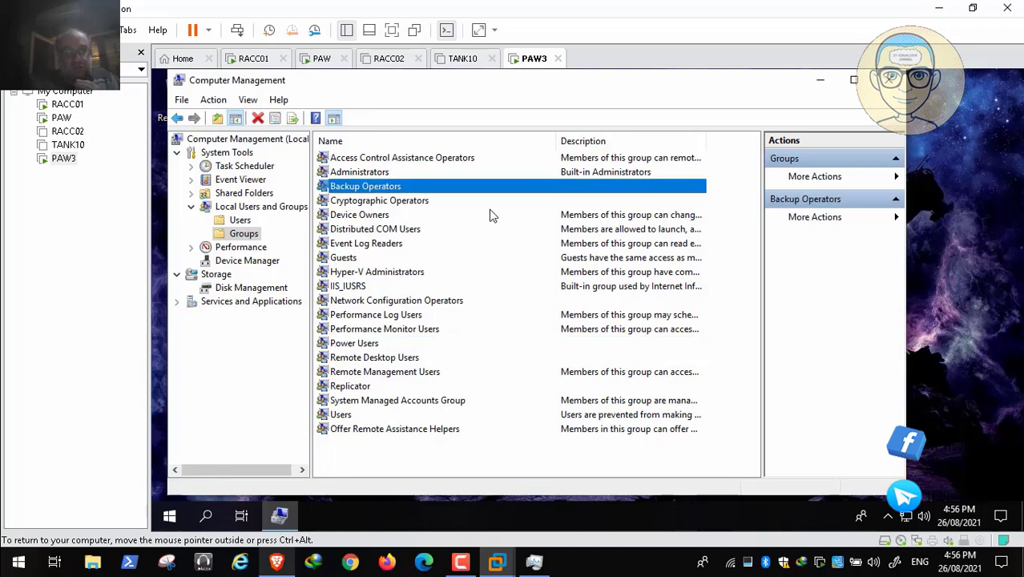
pyautogui.press('Return')
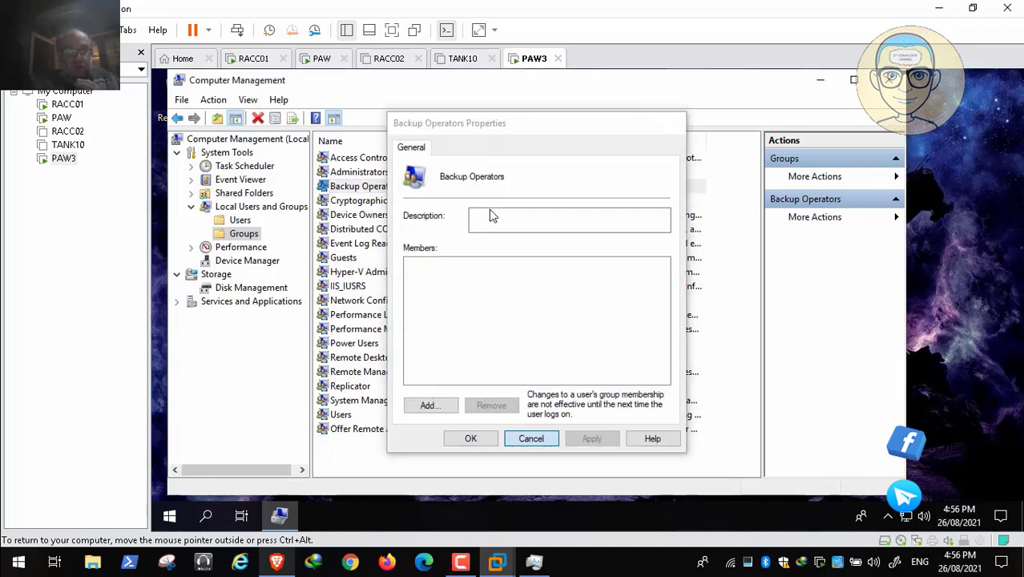
pyautogui.press('Escape')
pyautogui.press('Down')
pyautogui.press('Return')
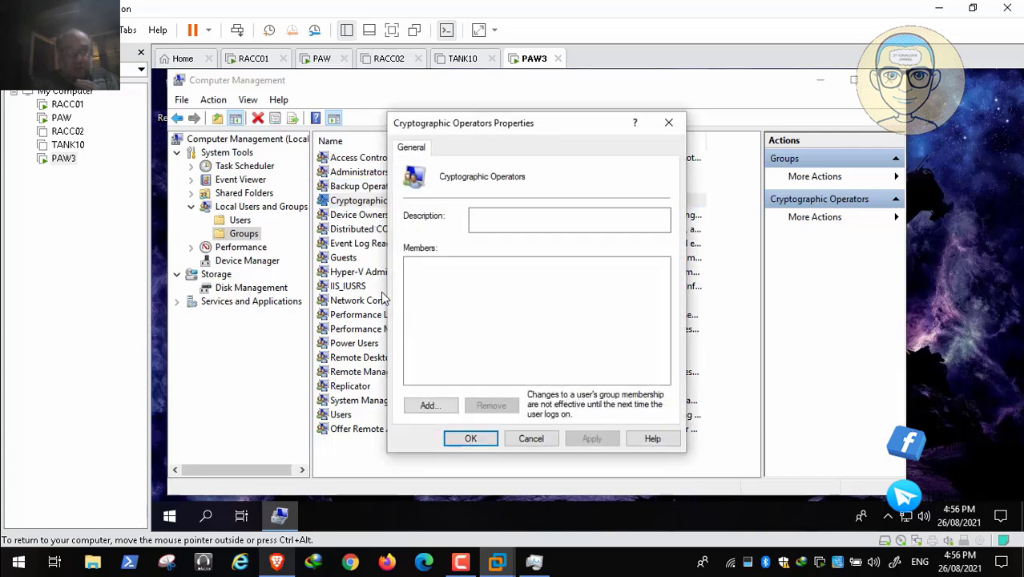
pyautogui.press('Escape')
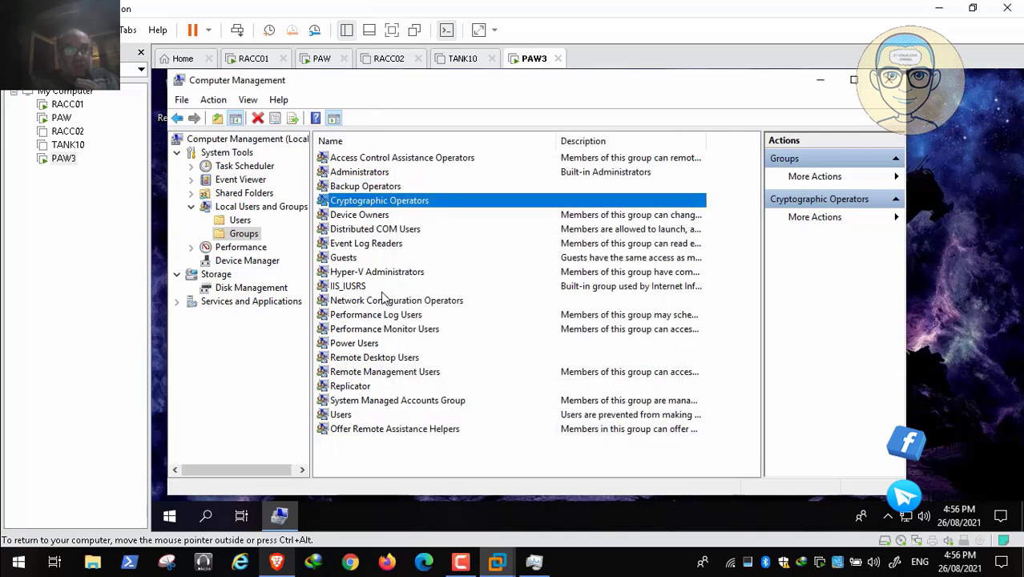
# - Open the Power Users local group's properties to recheck its members, and close them again
pyautogui.press('p')
pyautogui.press('o')
pyautogui.press('Return')
pyautogui.press('Escape')
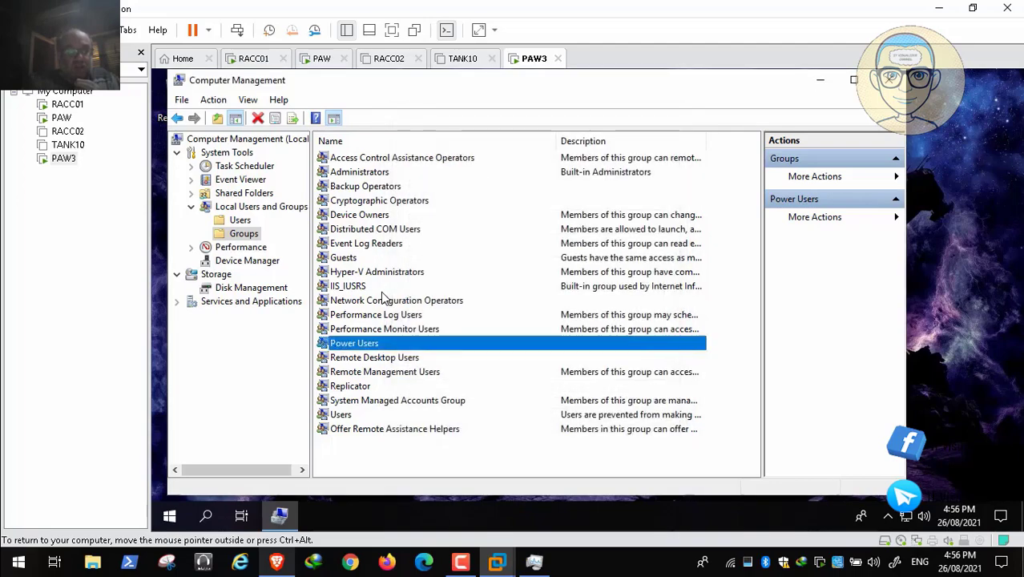
# - Switch to the browser article and read Test 3 on Internet browsing and proxy settings for the PAWMaintenance and EntAdmin (Tier0) accounts
pyautogui.hotkey('ctrl', 'alt')
pyautogui.hotkey('alt', 'Tab')
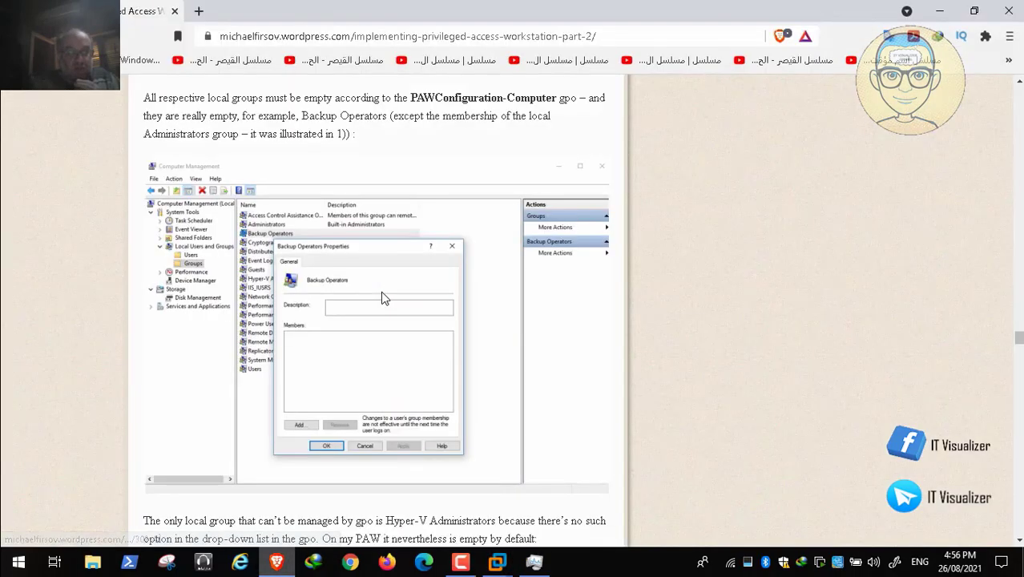
pyautogui.scroll(-1, 382, 298)
pyautogui.scroll(-4, 382, 298)
pyautogui.scroll(-6, 382, 298)
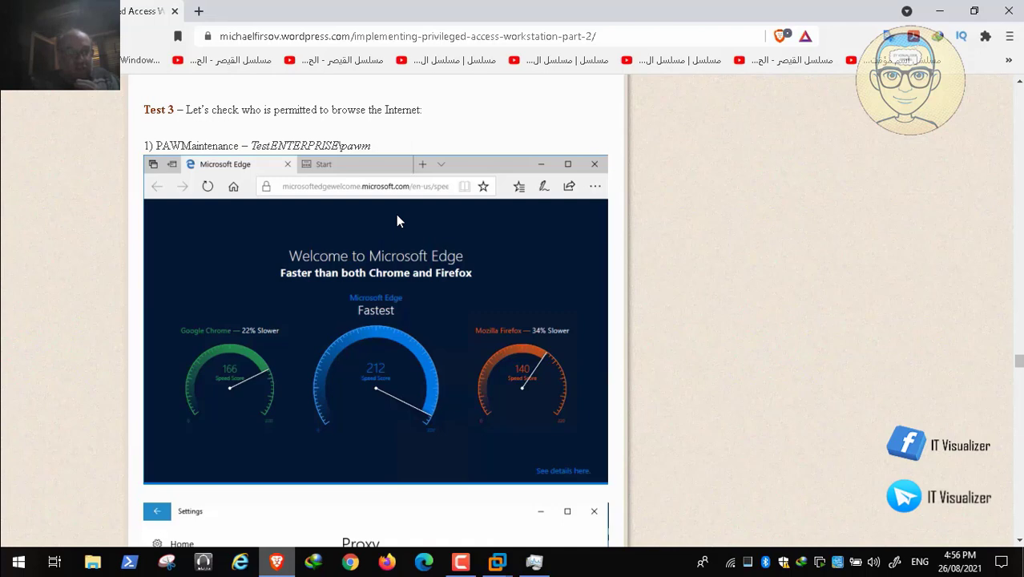
pyautogui.scroll(-4, 526, 343)
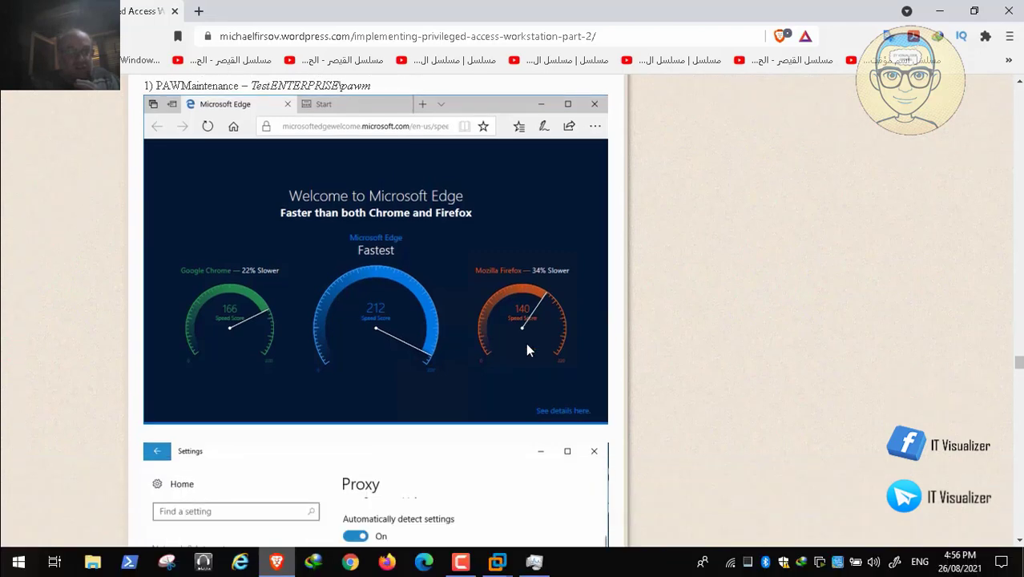
pyautogui.scroll(2, 398, 237)
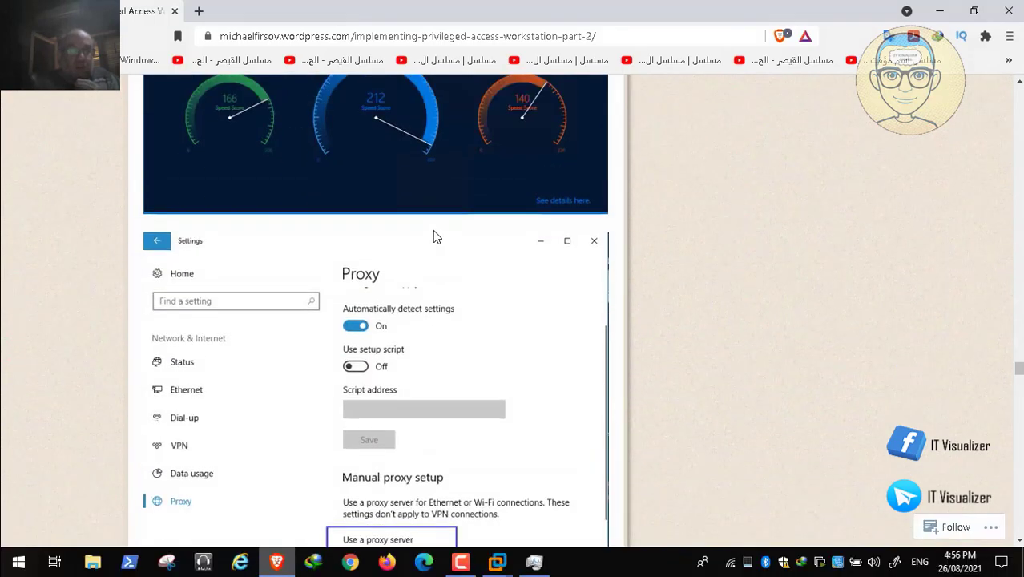
pyautogui.scroll(3, 380, 256)
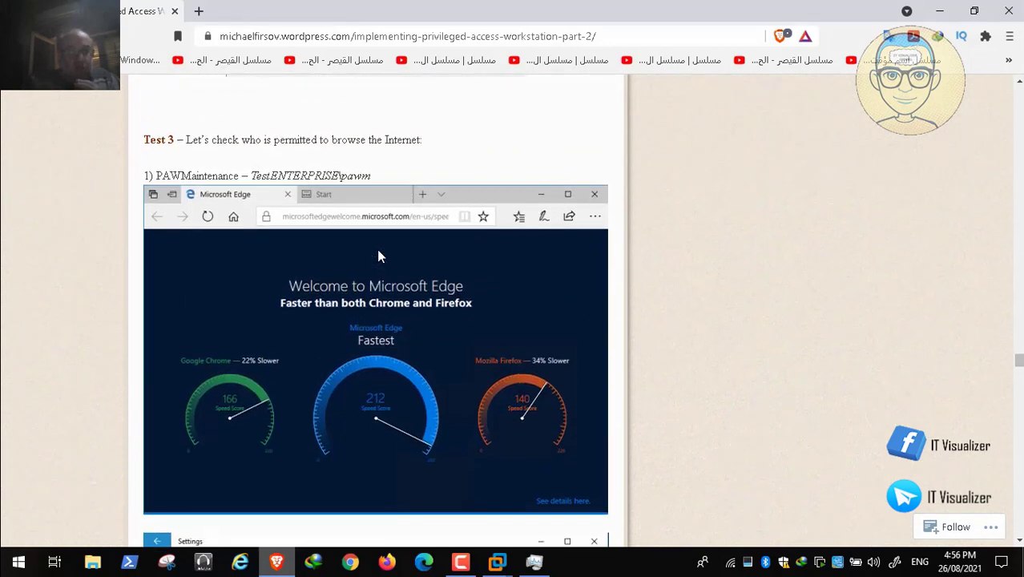
pyautogui.scroll(-1, 343, 298)
pyautogui.scroll(-4, 342, 301)
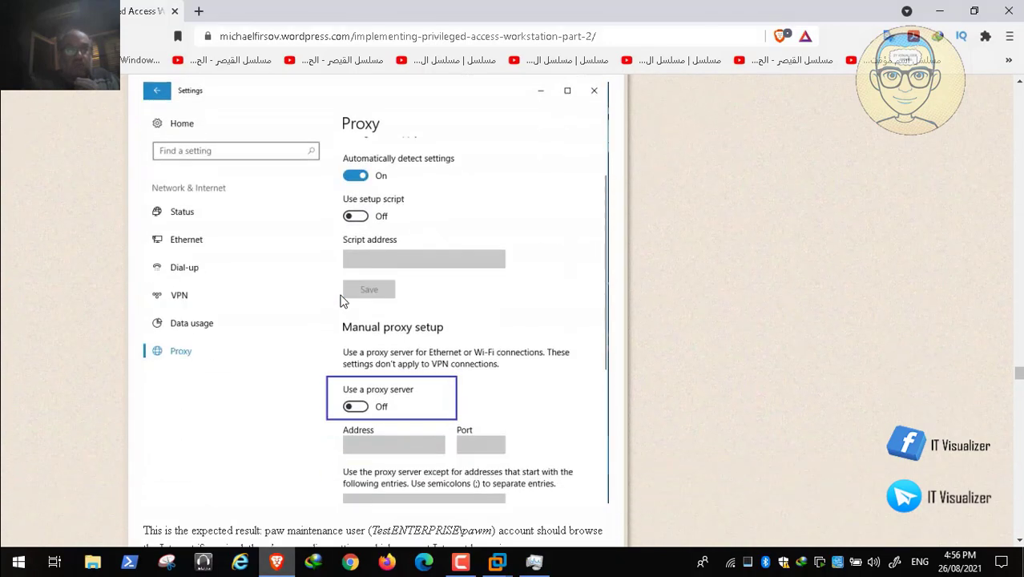
pyautogui.scroll(2, 340, 300)
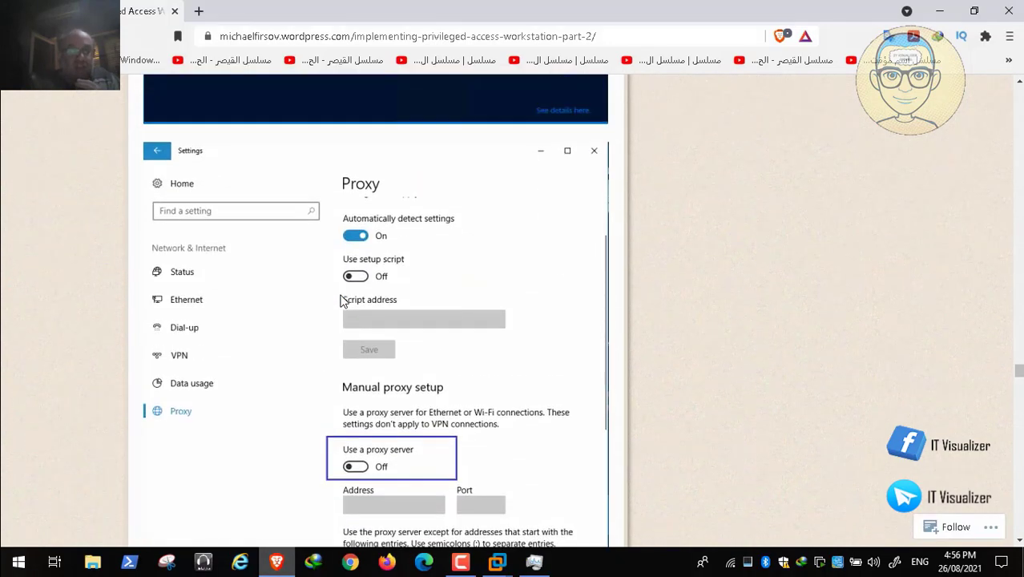
pyautogui.scroll(3, 342, 301)
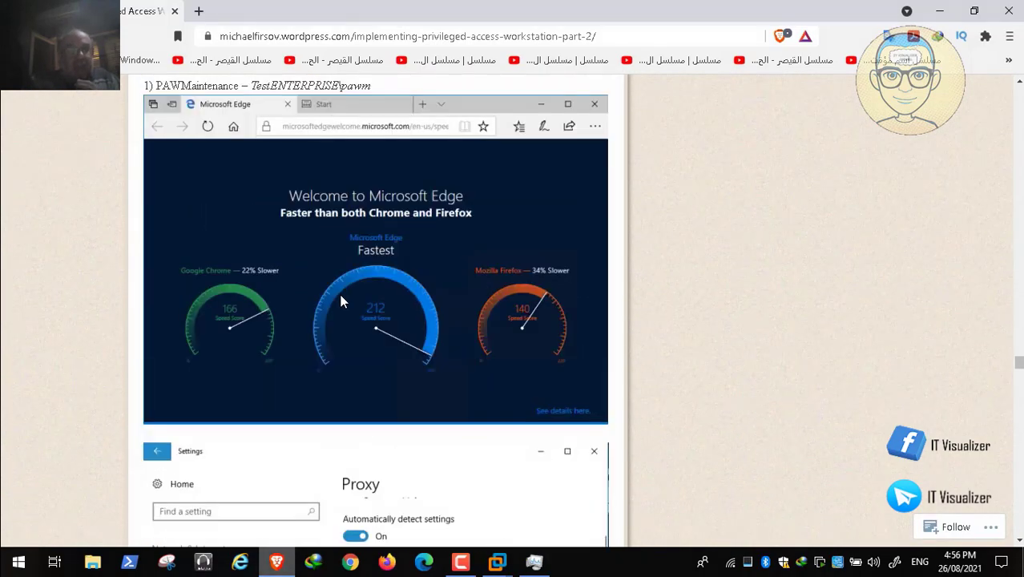
pyautogui.scroll(-4, 341, 300)
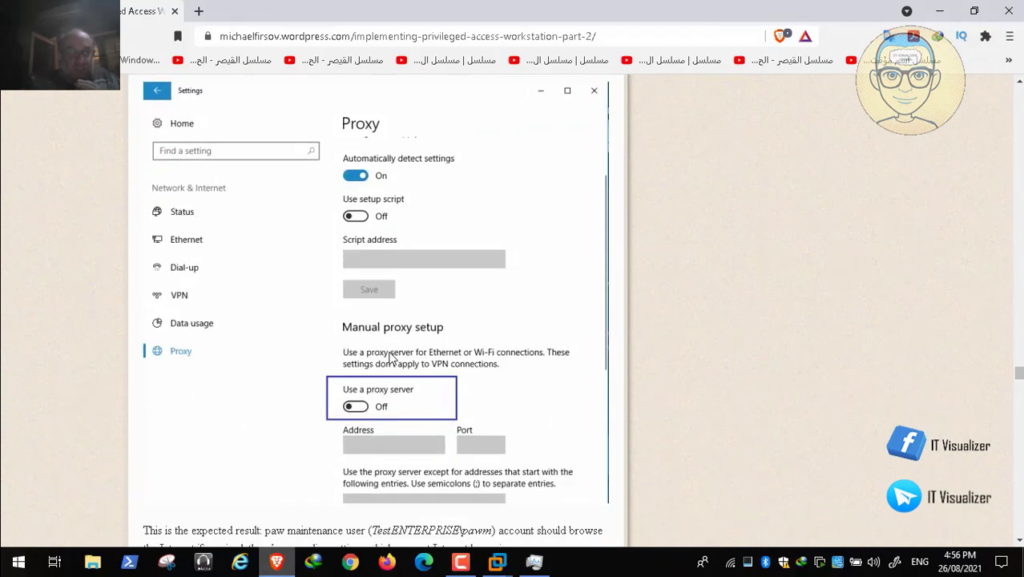
pyautogui.scroll(-2, 398, 392)
pyautogui.scroll(-3, 428, 387)
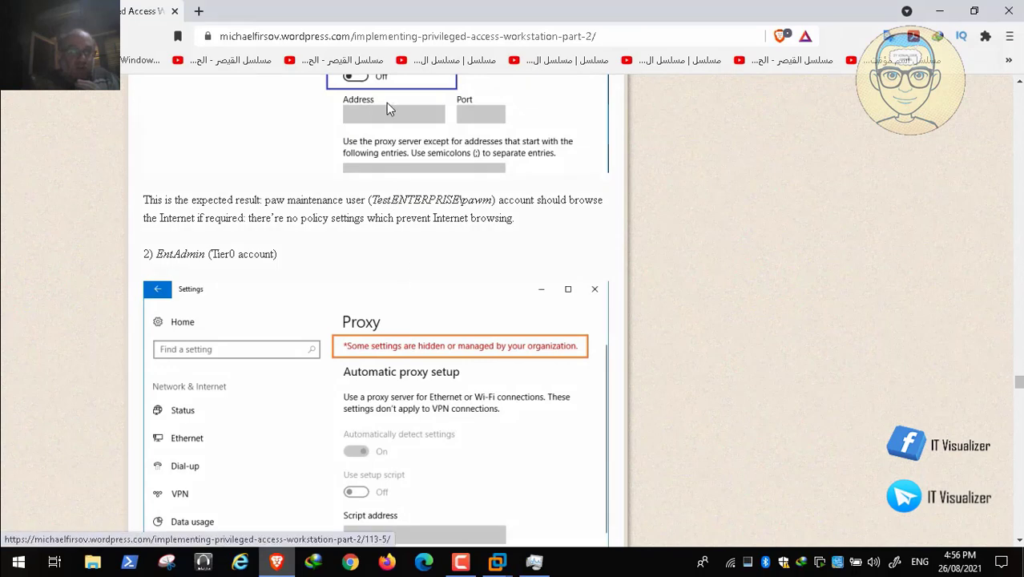
pyautogui.scroll(-1, 371, 95)
pyautogui.scroll(-3, 371, 94)
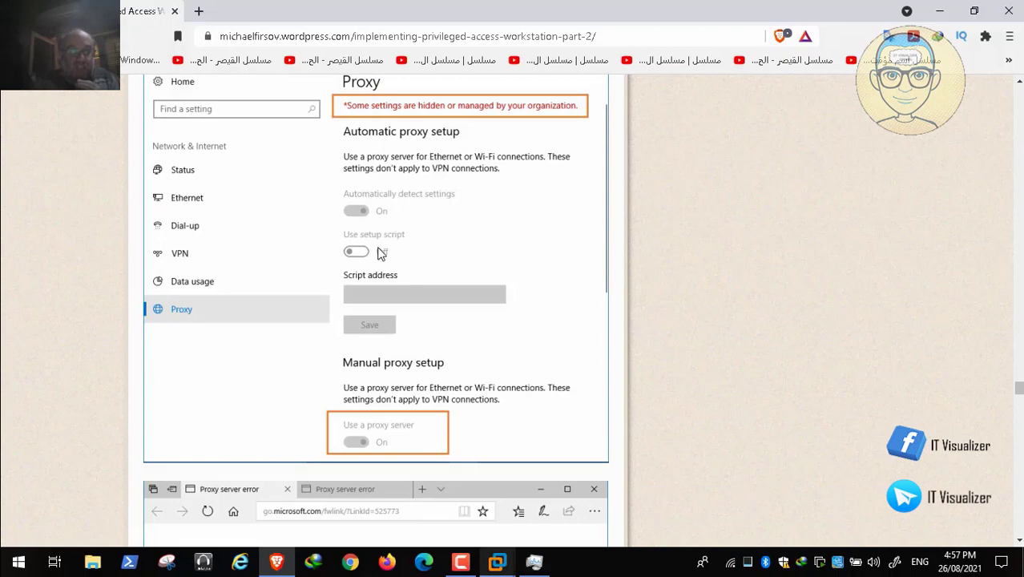
# - Return to the PAW3 virtual machine, close Computer Management, and open Windows Settings
pyautogui.click(497, 562)
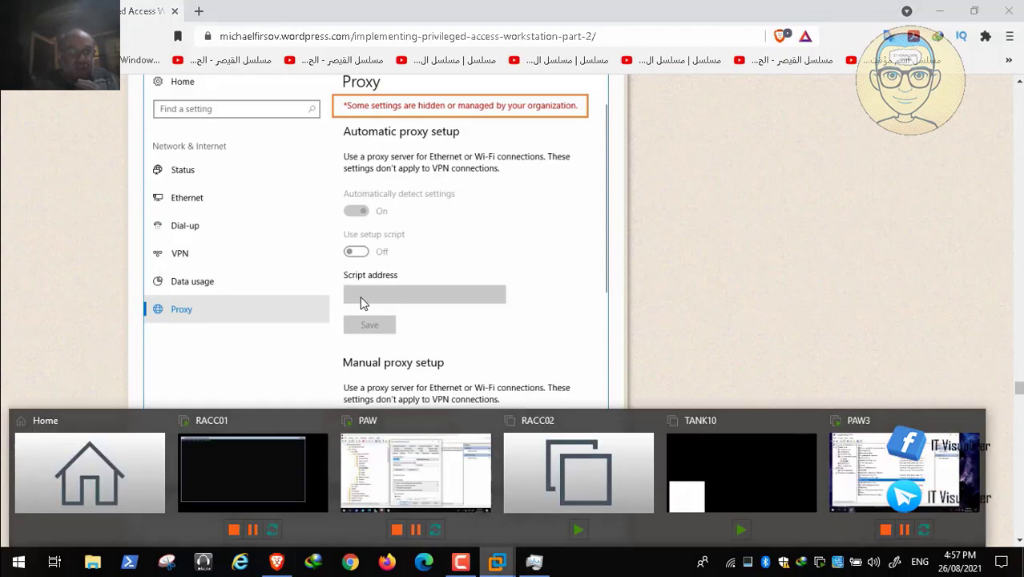
pyautogui.press('Return')
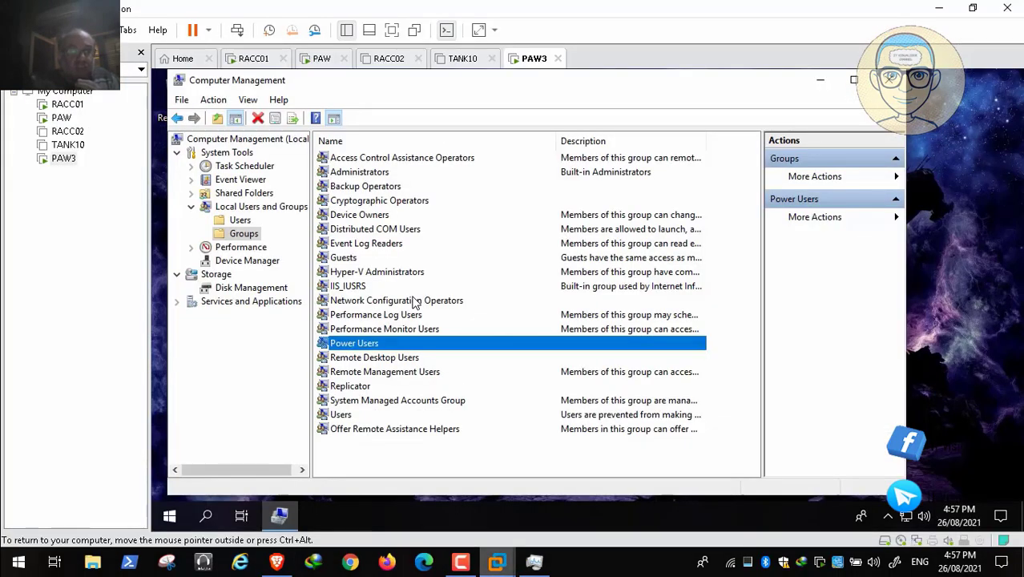
pyautogui.hotkey('alt', 'F4')
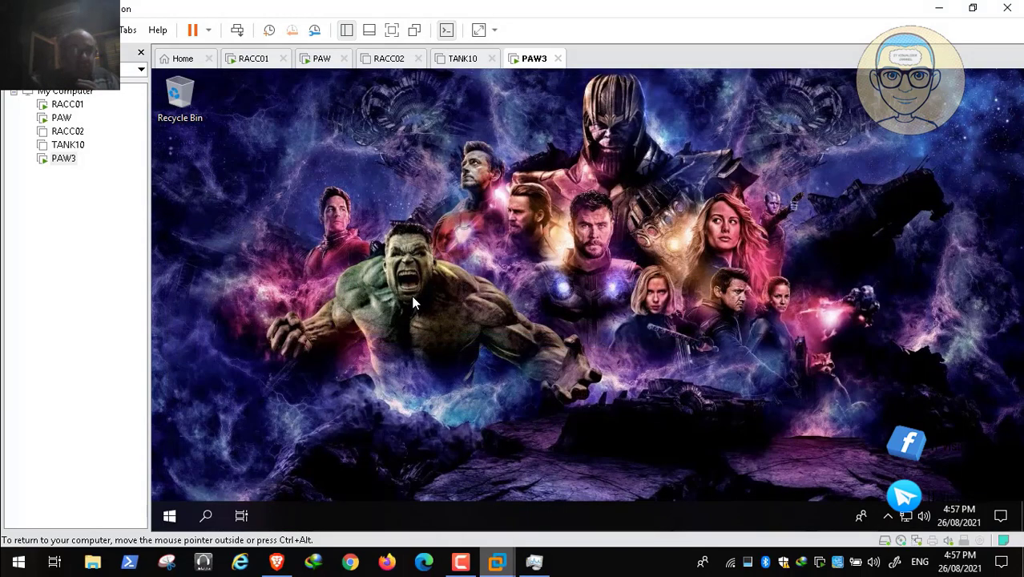
pyautogui.rightClick(411, 295)
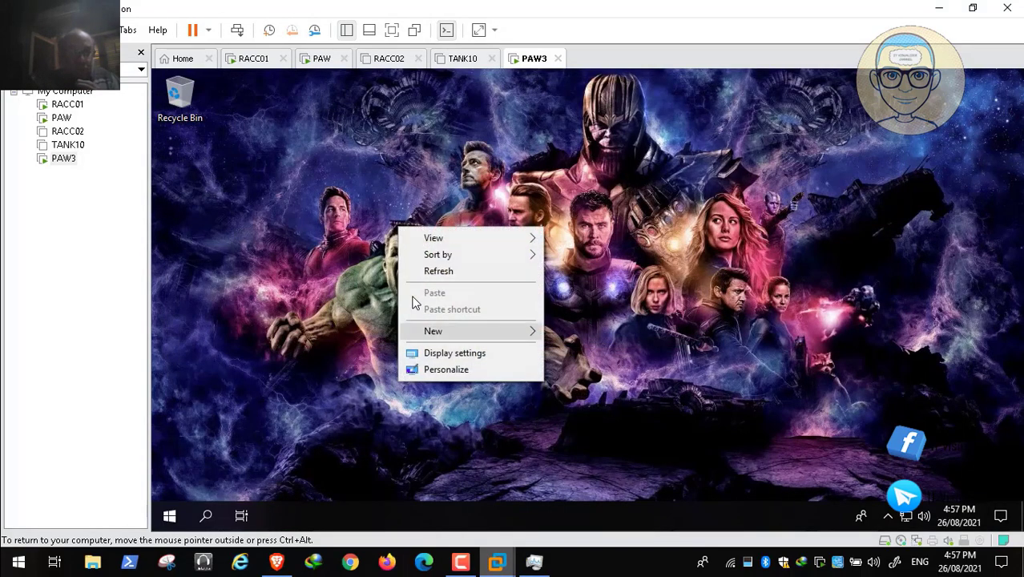
pyautogui.press('super')
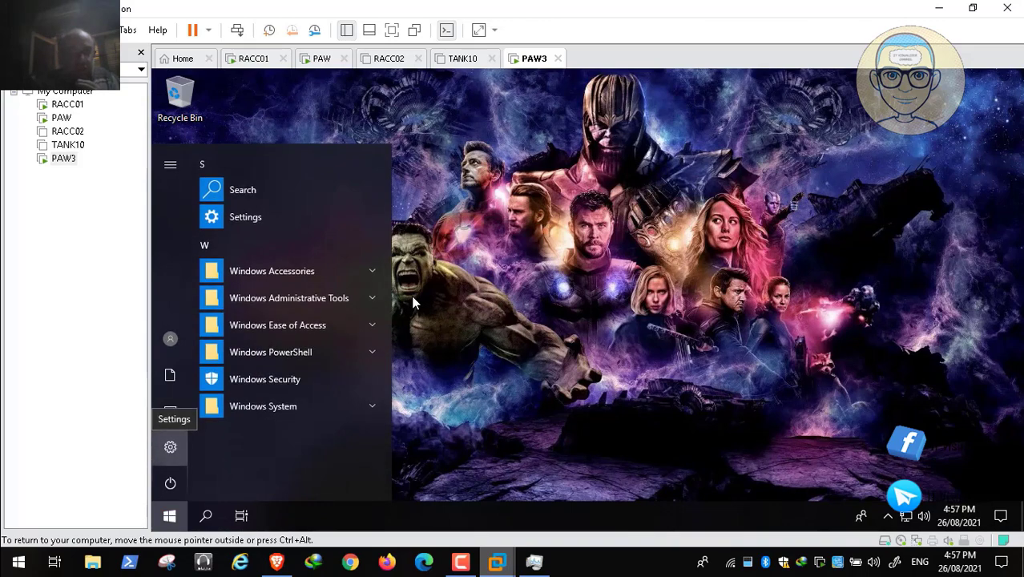
pyautogui.press('Return')
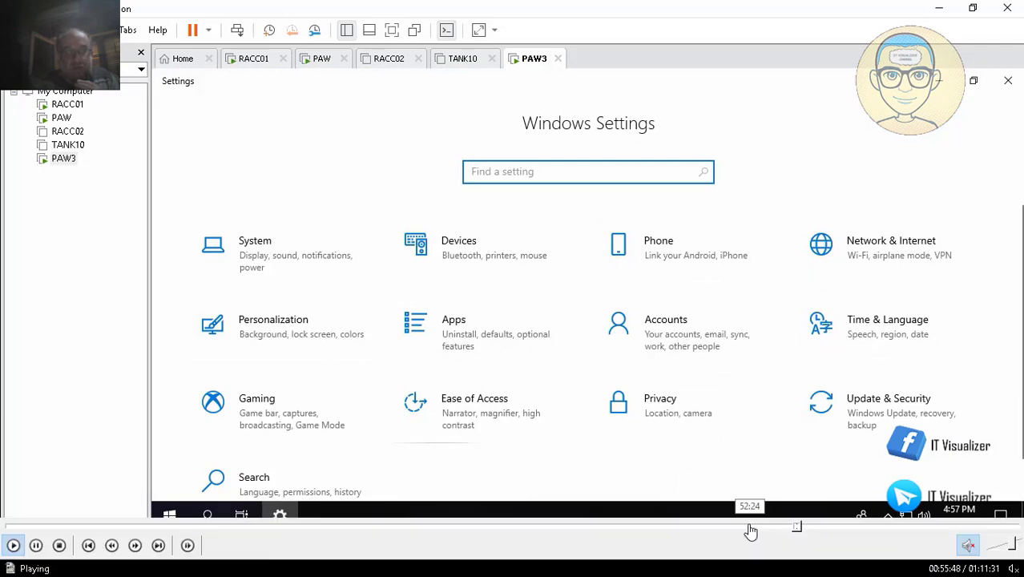
pyautogui.click(801, 529)
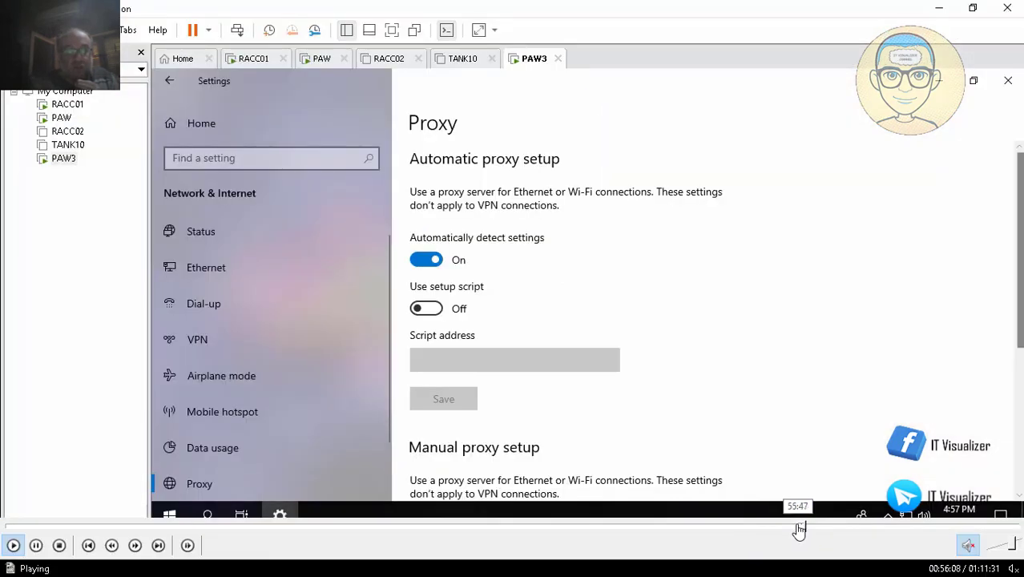
pyautogui.click(798, 529)
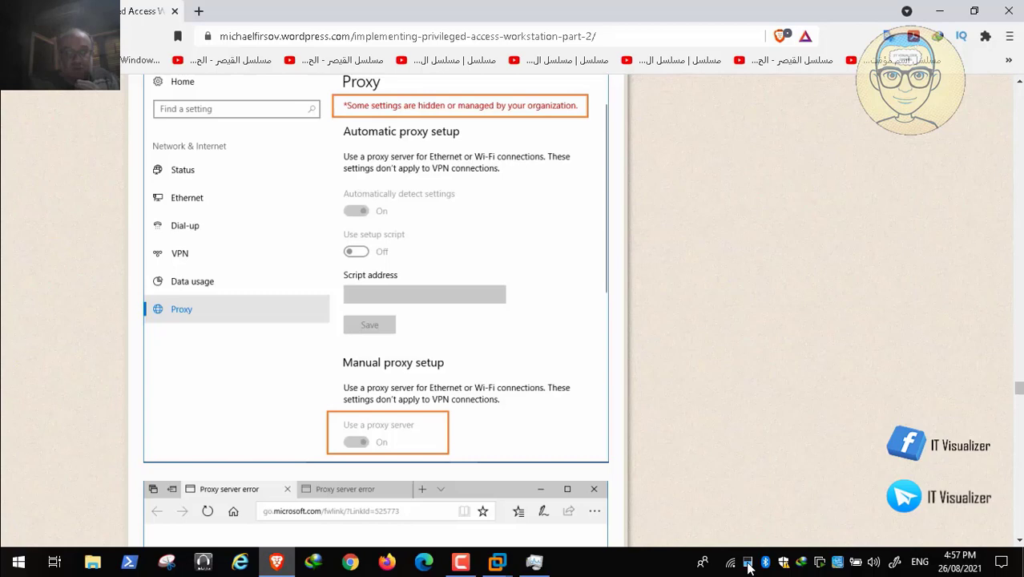
pyautogui.moveTo(777, 543)
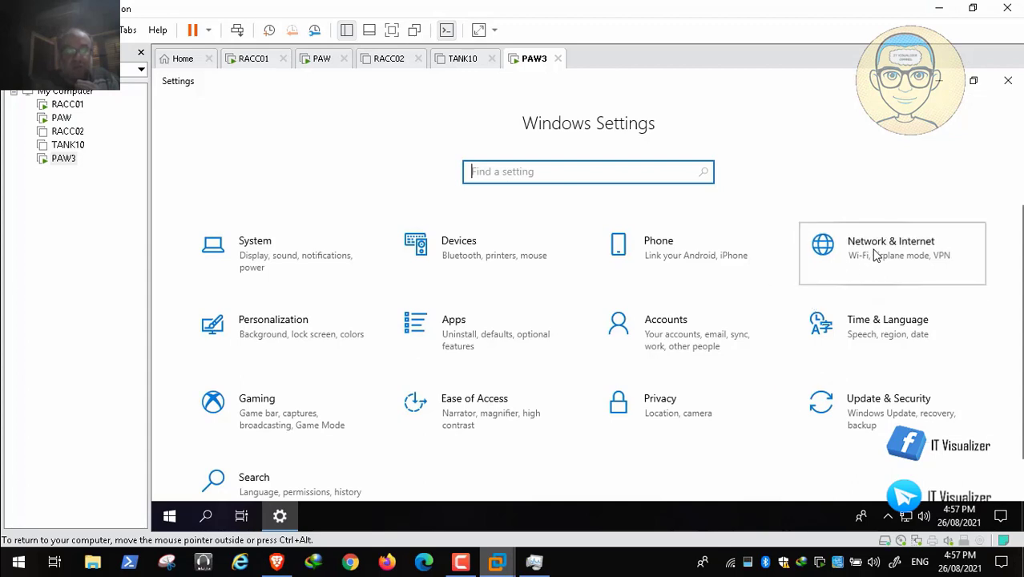
# - Open the Network & Internet proxy settings on PAW3 and examine the automatic and manual proxy setup options
pyautogui.click(875, 255)
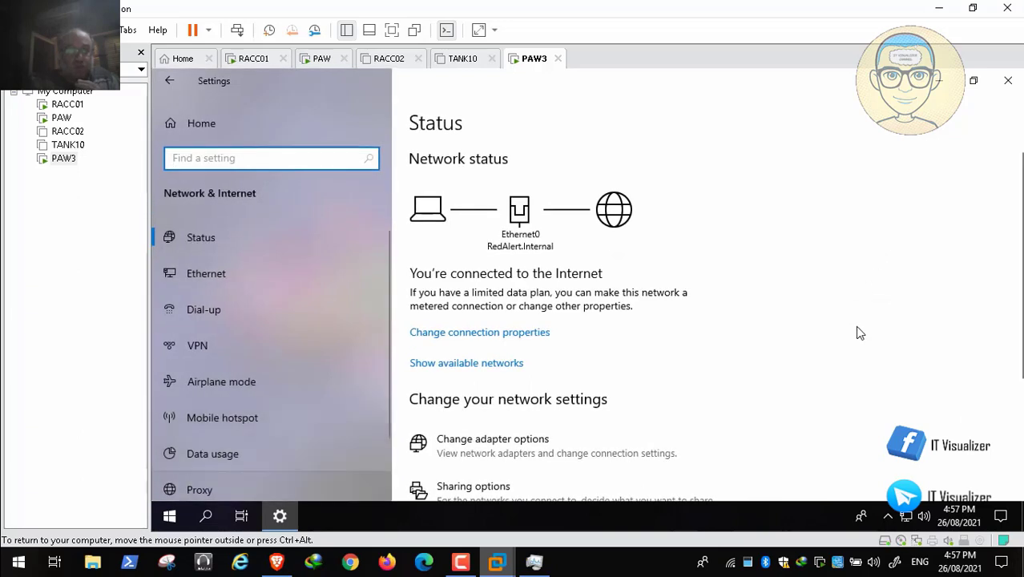
pyautogui.click(200, 490)
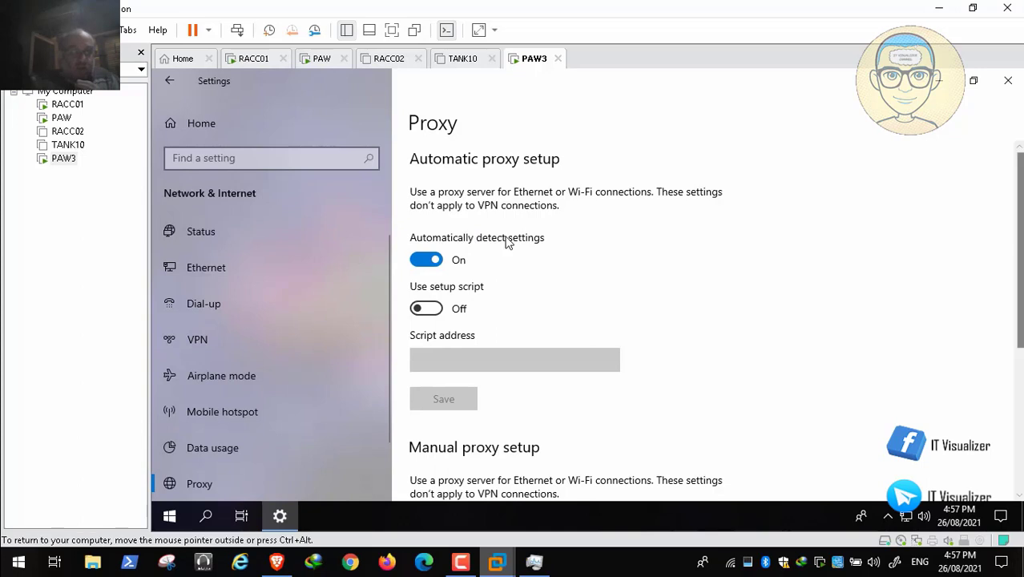
pyautogui.scroll(-5, 514, 243)
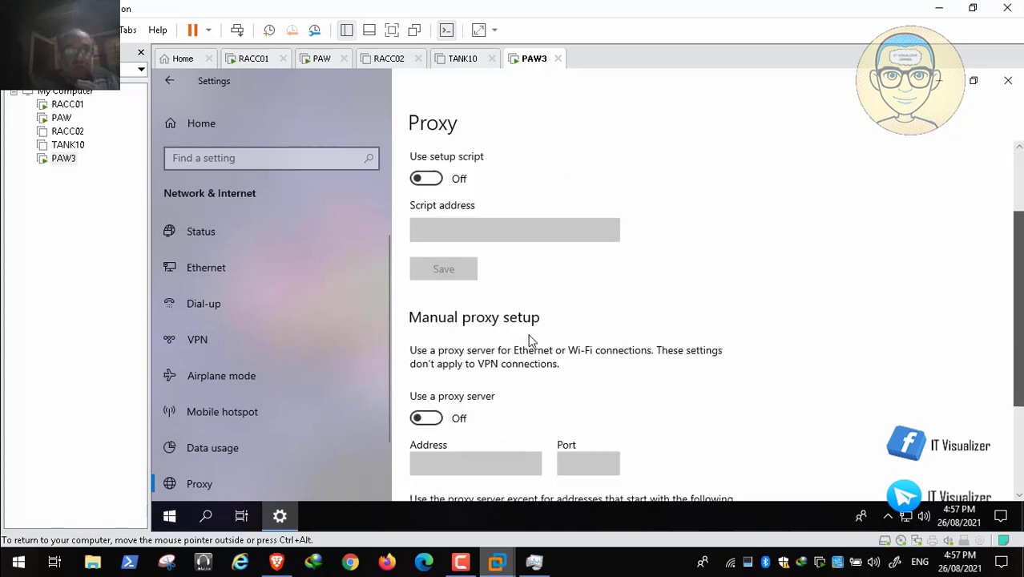
pyautogui.scroll(2, 449, 257)
pyautogui.scroll(1, 433, 228)
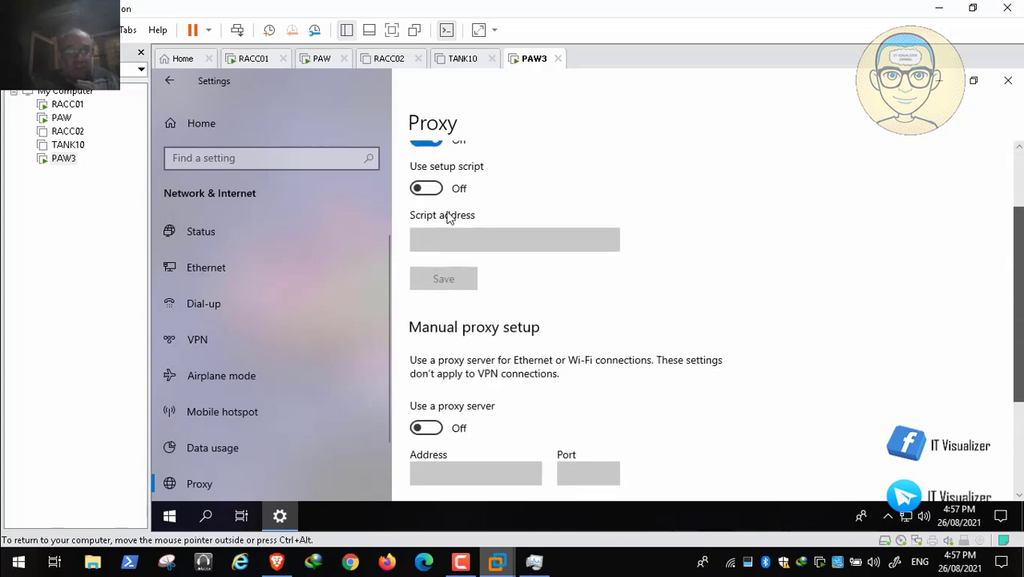
pyautogui.scroll(2, 471, 284)
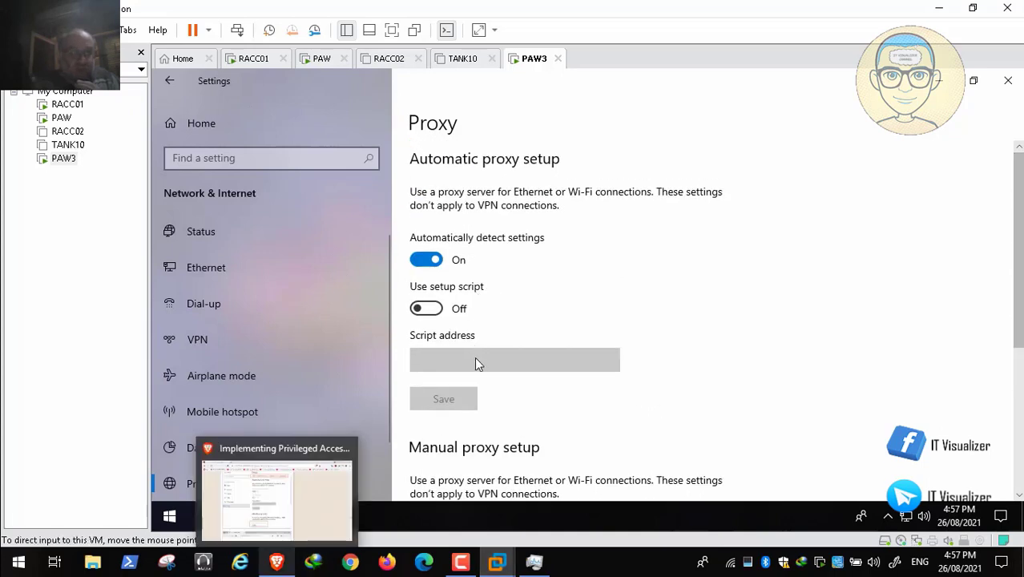
# - Switch back to the browser article and go to the beginning of Test 3
pyautogui.click(277, 563)
pyautogui.scroll(1, 482, 307)
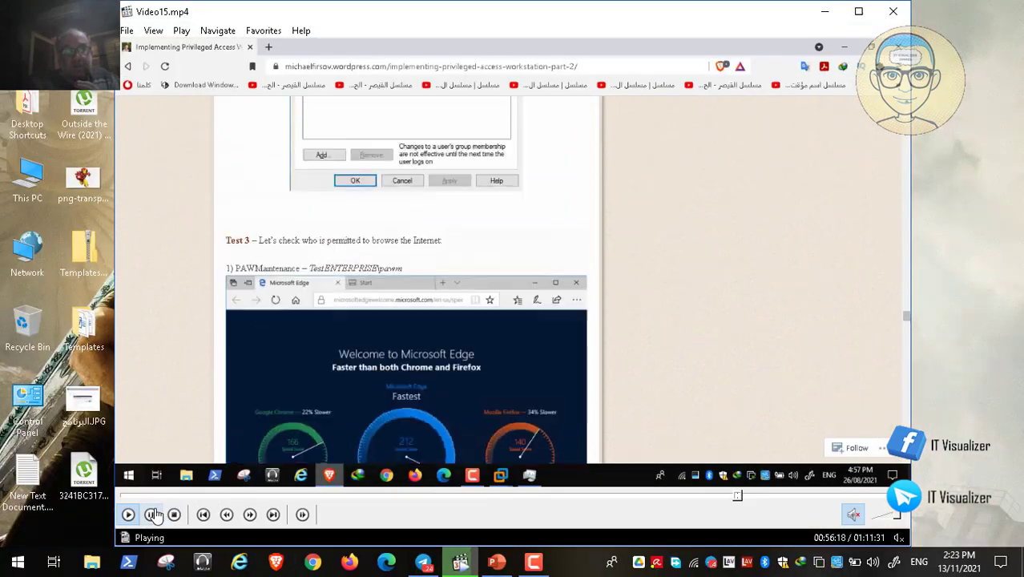
pyautogui.click(151, 514)
pyautogui.click(535, 561)
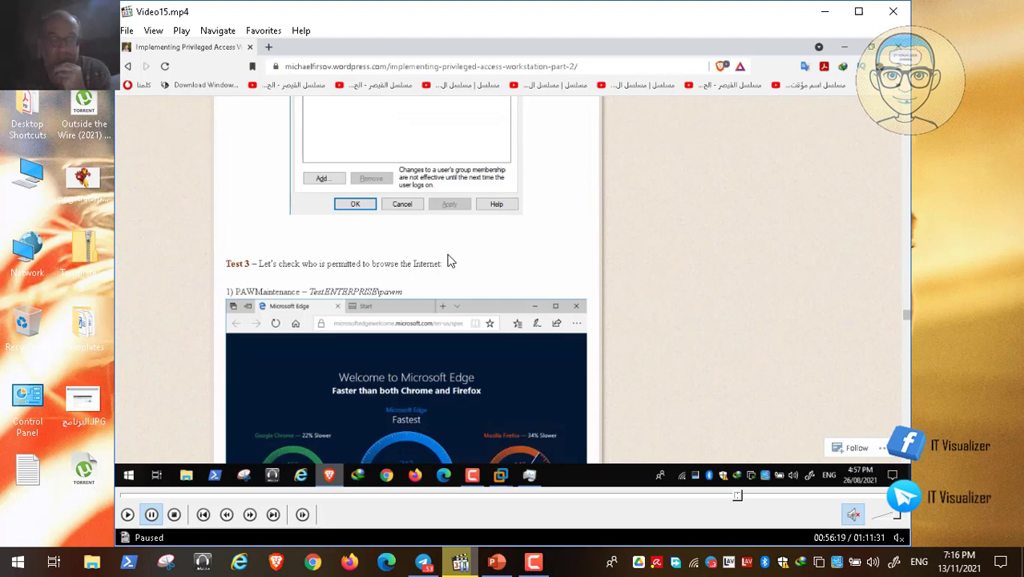
pyautogui.doubleClick(450, 259)
pyautogui.moveTo(192, 531)
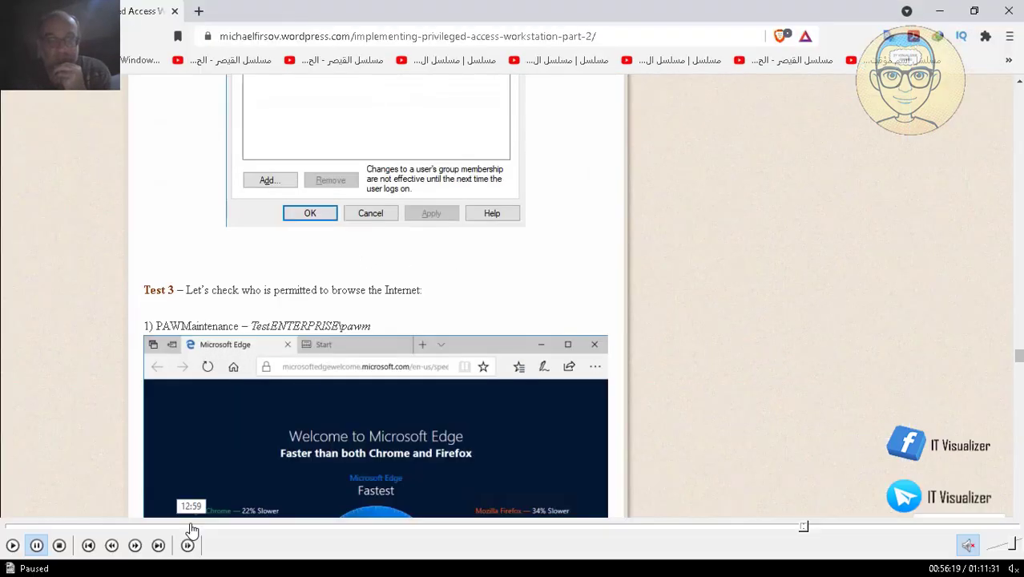
pyautogui.click(12, 545)
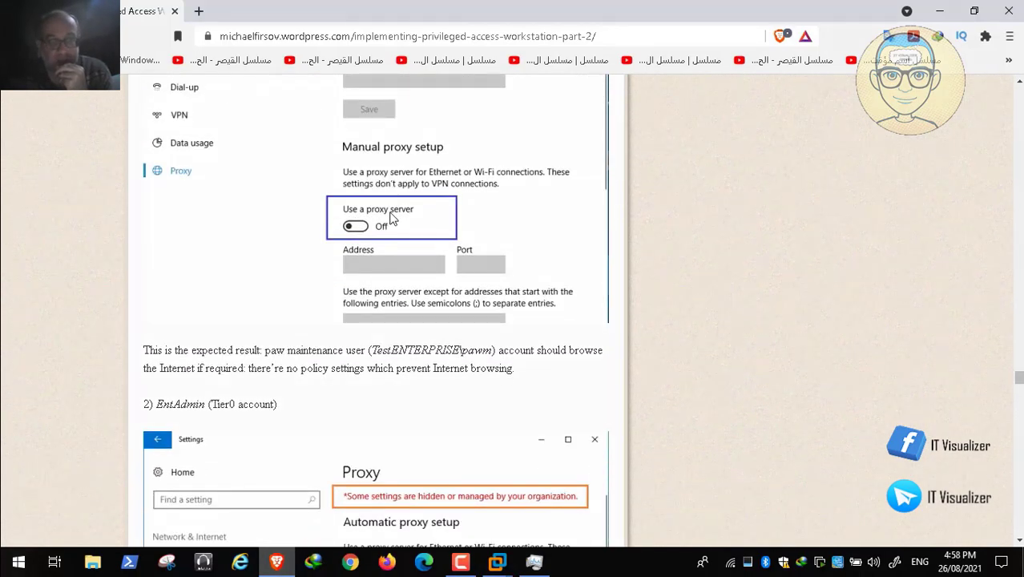
# - Read Test 3's expected result for the PAW maintenance user and the restricted proxy settings for the EntAdmin (Tier0) account
pyautogui.scroll(-5, 391, 218)
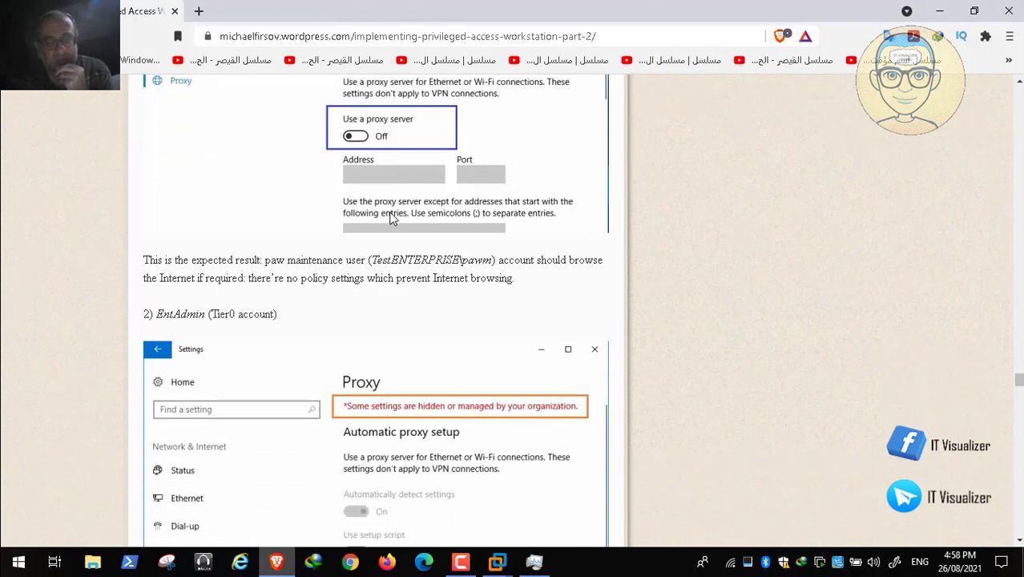
pyautogui.scroll(-1, 391, 219)
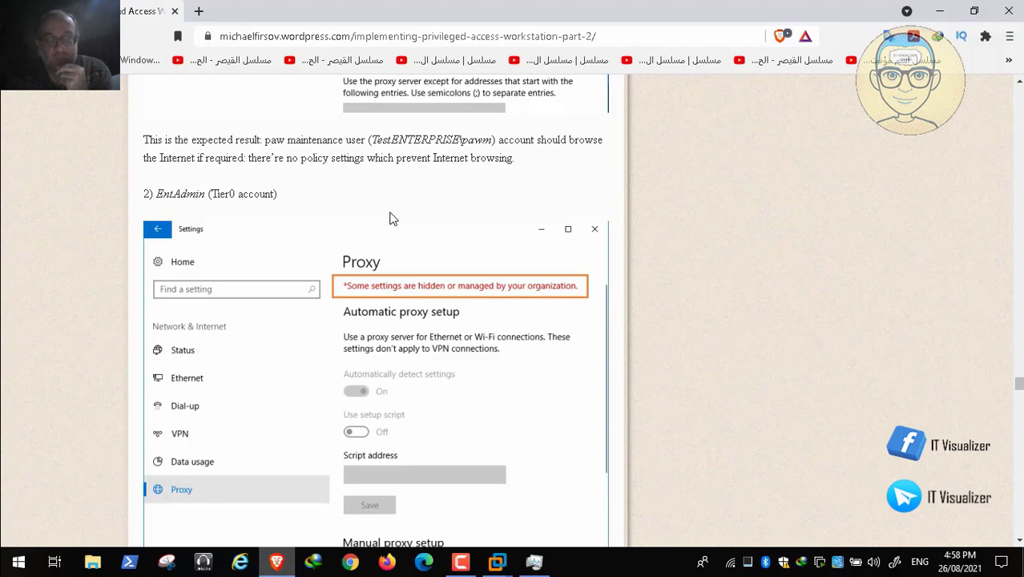
pyautogui.scroll(-6, 391, 219)
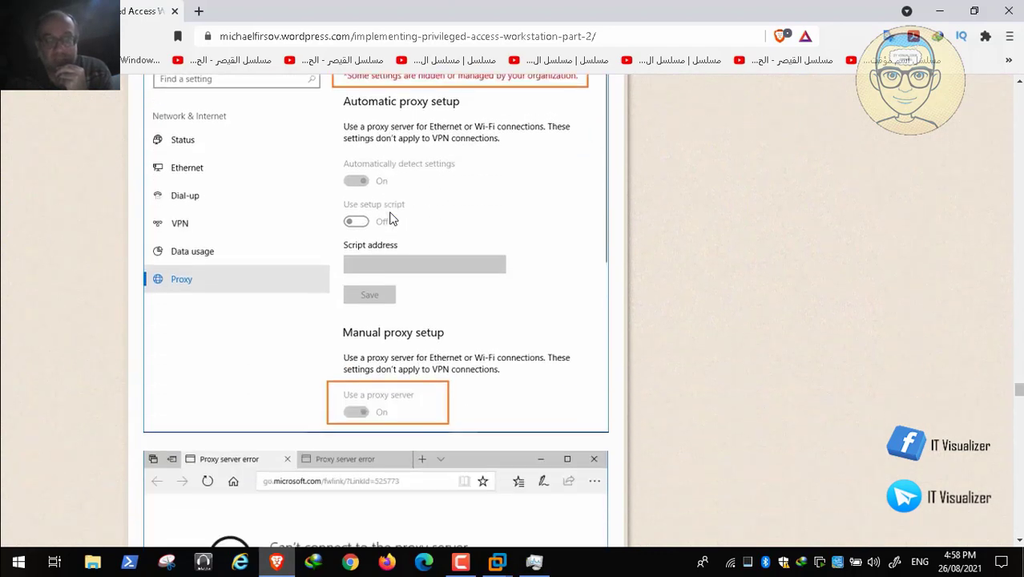
pyautogui.scroll(-1, 391, 219)
pyautogui.scroll(4, 501, 197)
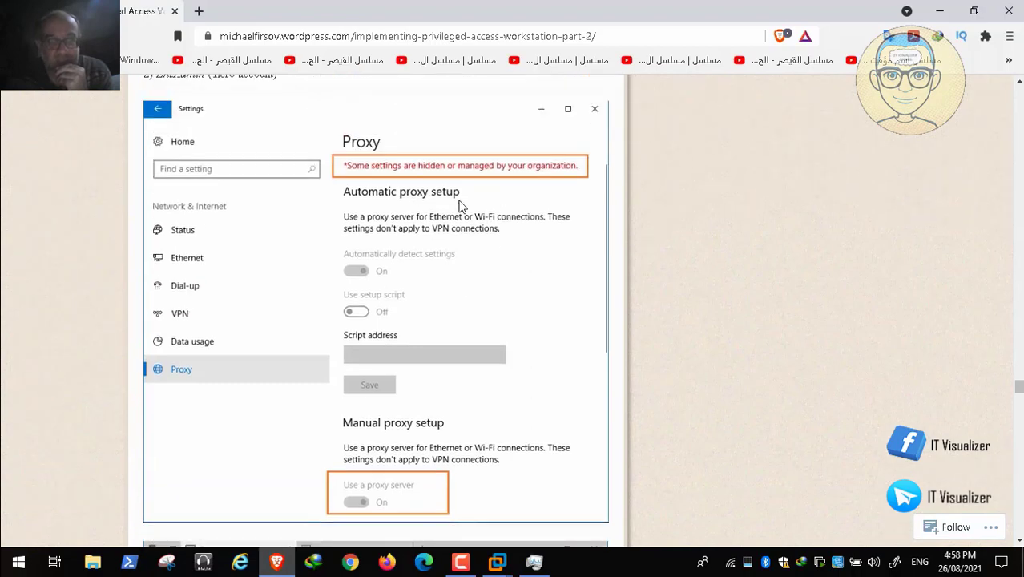
# - Return to the PAW3 virtual machine, close Windows Settings, and sign out of the current account
pyautogui.click(498, 562)
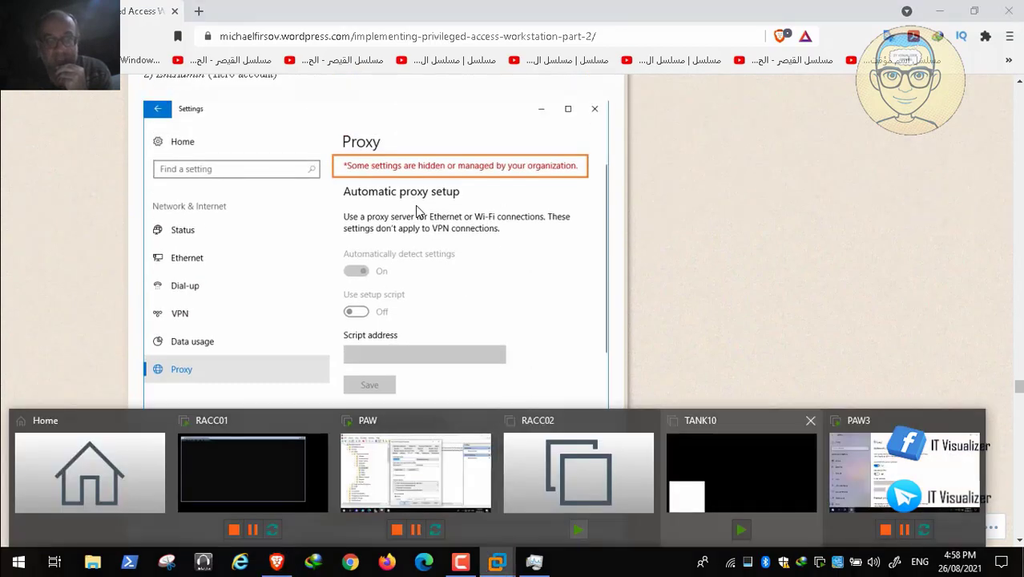
pyautogui.click(903, 473)
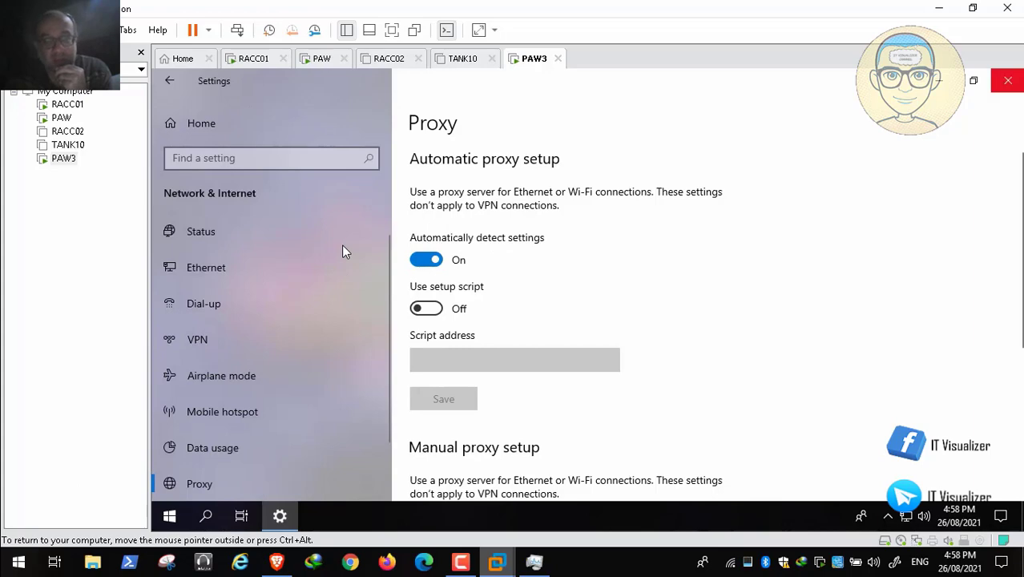
pyautogui.click(1008, 81)
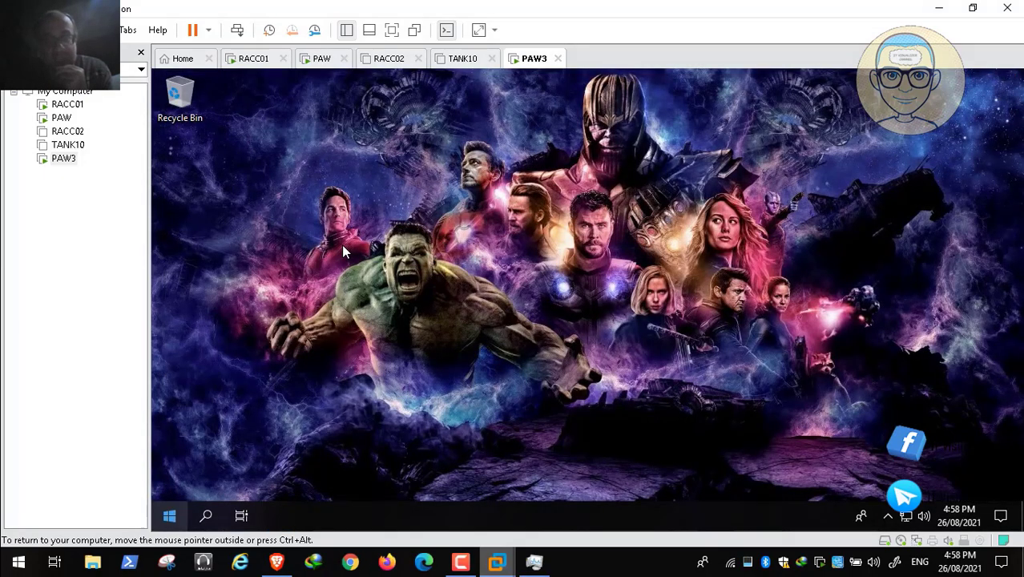
pyautogui.press('super+x')
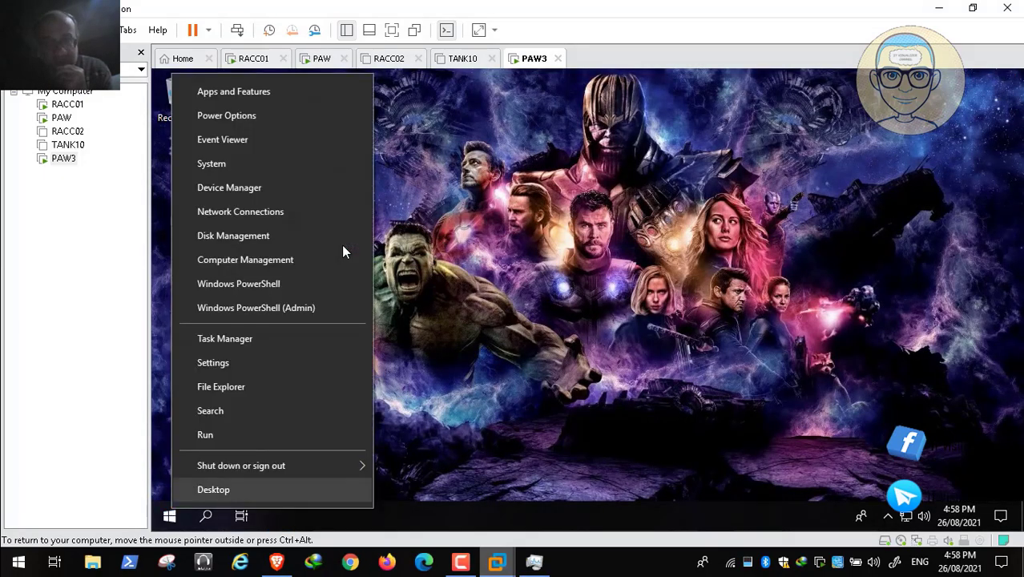
pyautogui.press('u')
pyautogui.press('i')
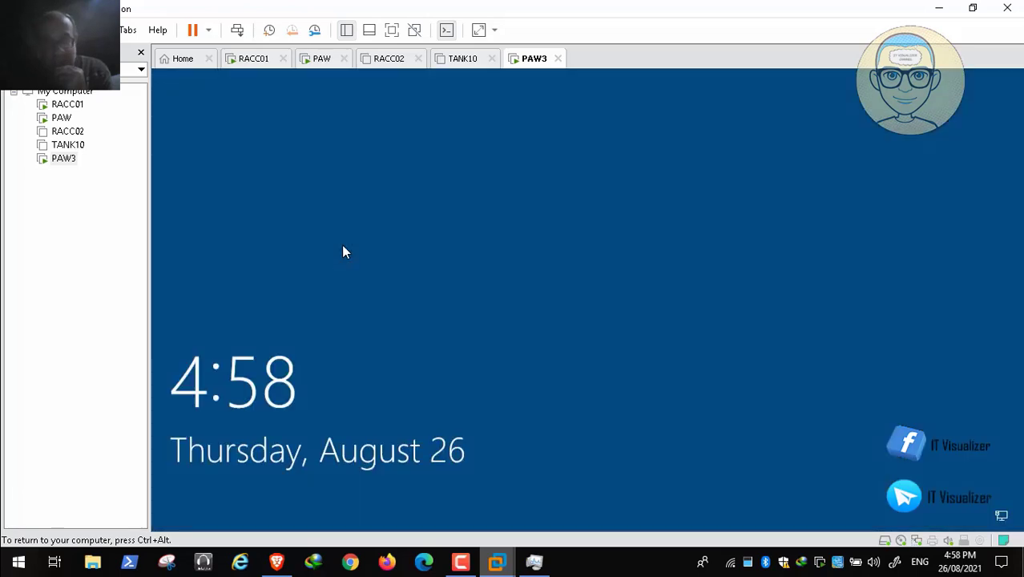
# - Sign in to PAW3 as itwadmin2 with the account password, accepting the logon notice and dismissing the idlelogoff.exe error
pyautogui.click(237, 30)
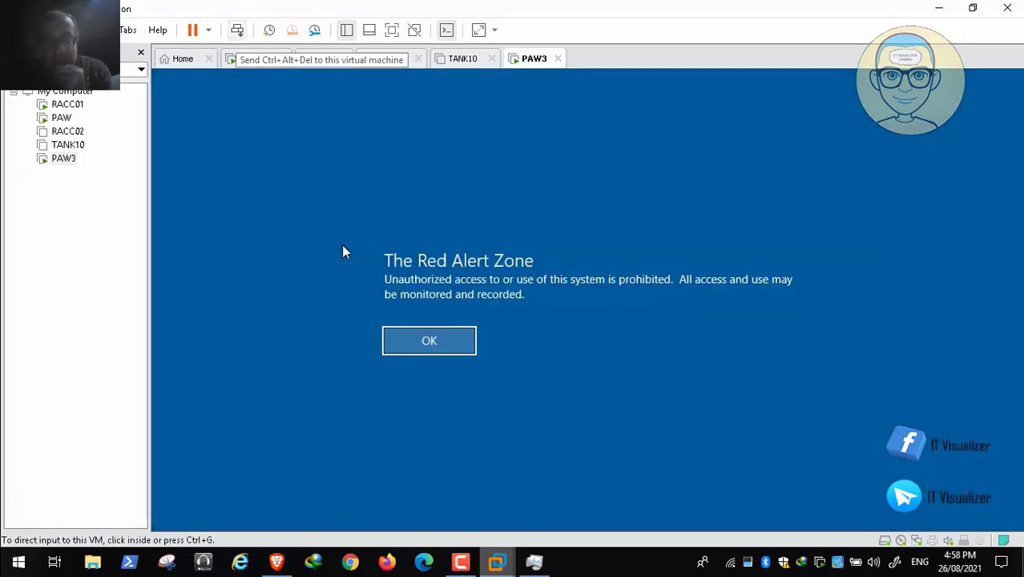
pyautogui.click(343, 248)
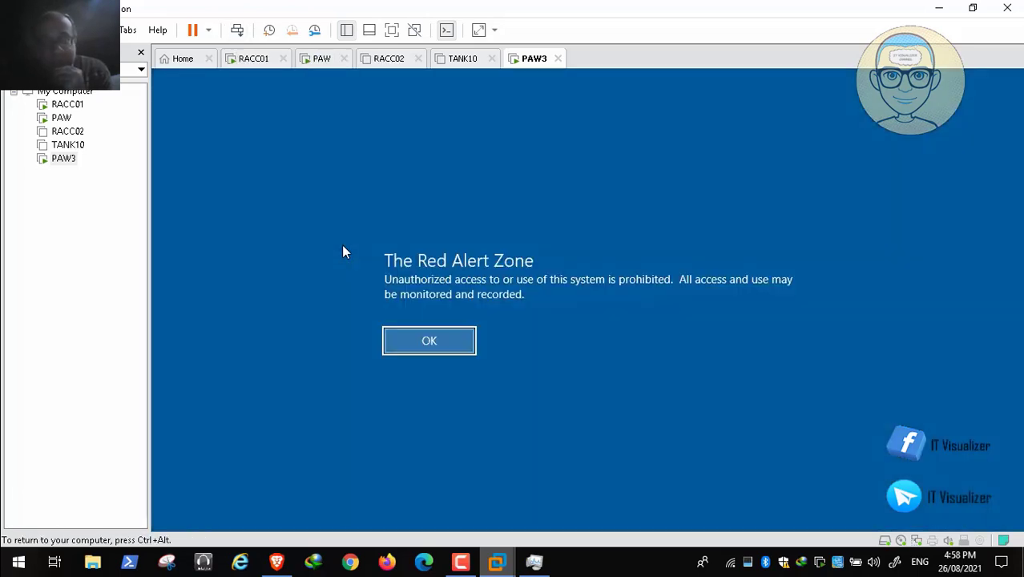
pyautogui.press('Return')
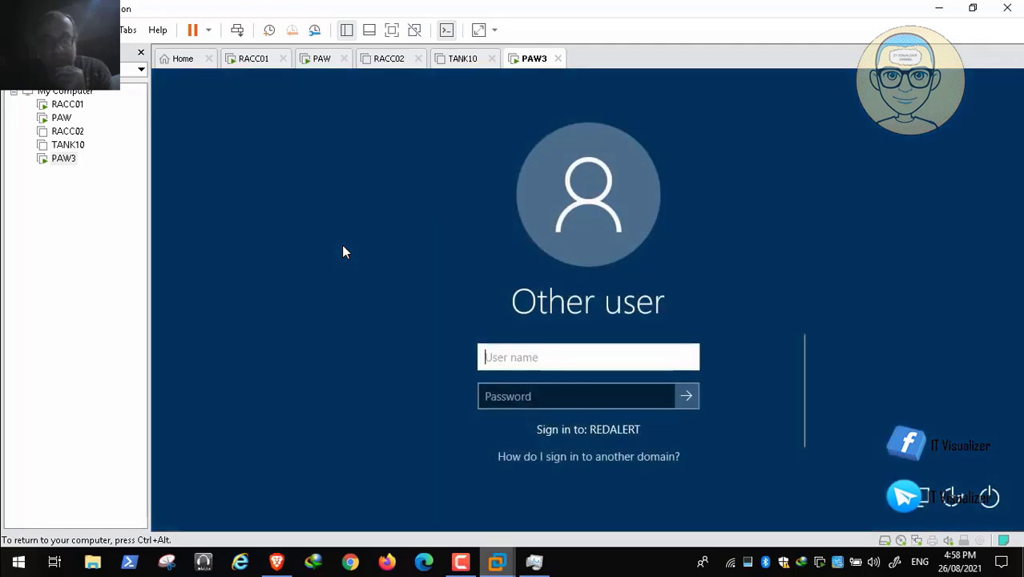
pyautogui.write('itwadmin')
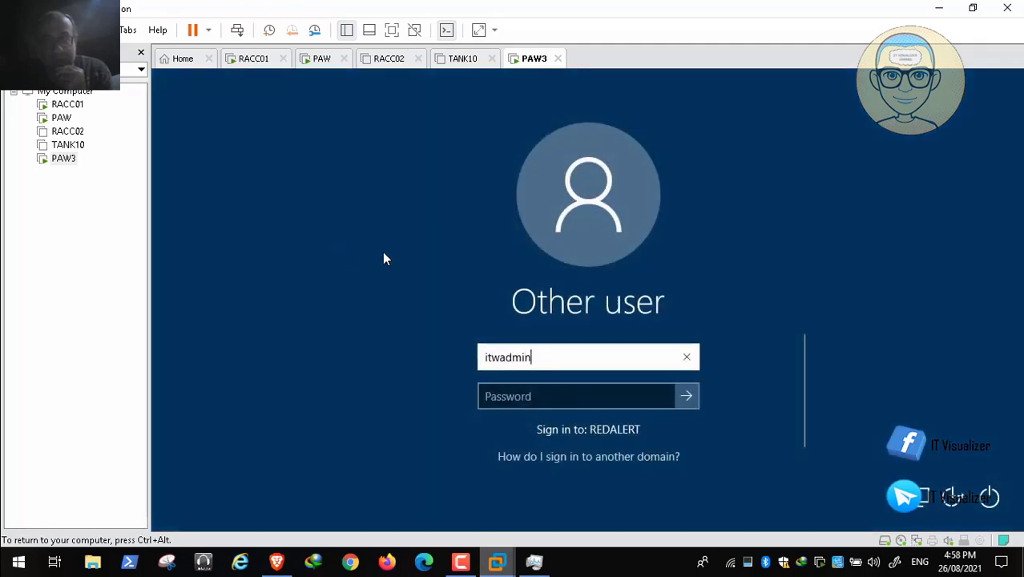
pyautogui.write('2')
pyautogui.press('Tab')
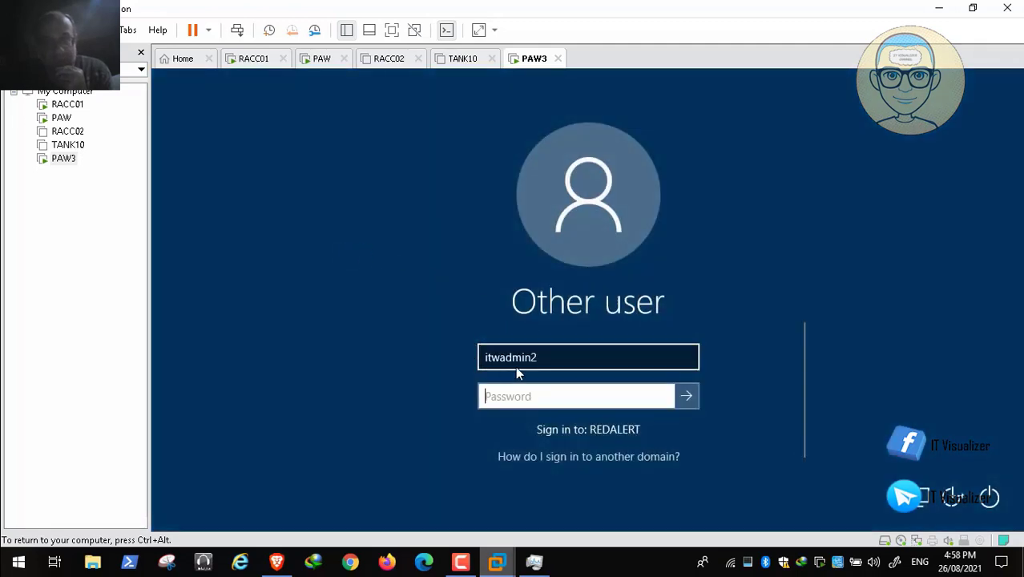
pyautogui.write('Pa')
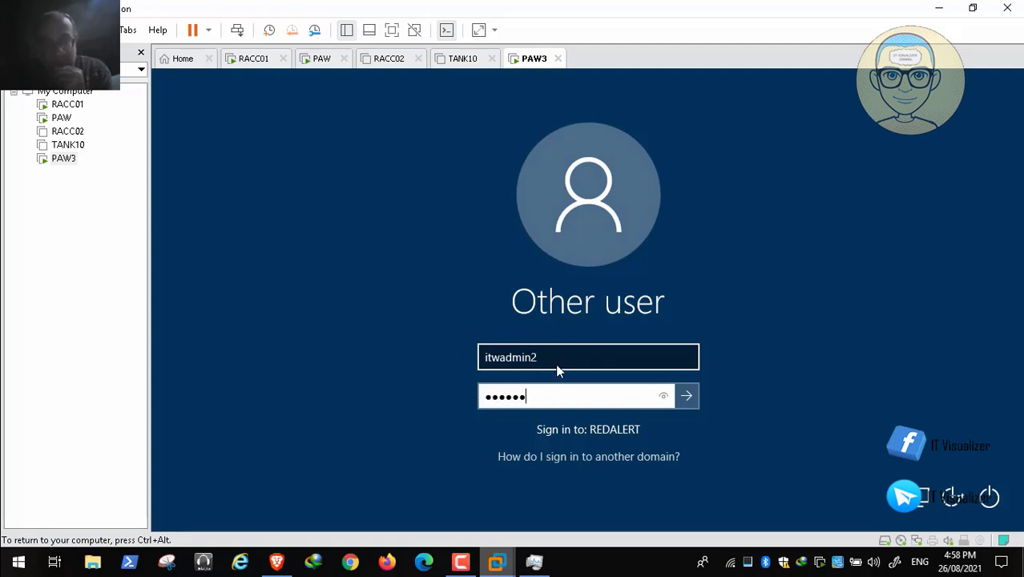
pyautogui.press('Return')
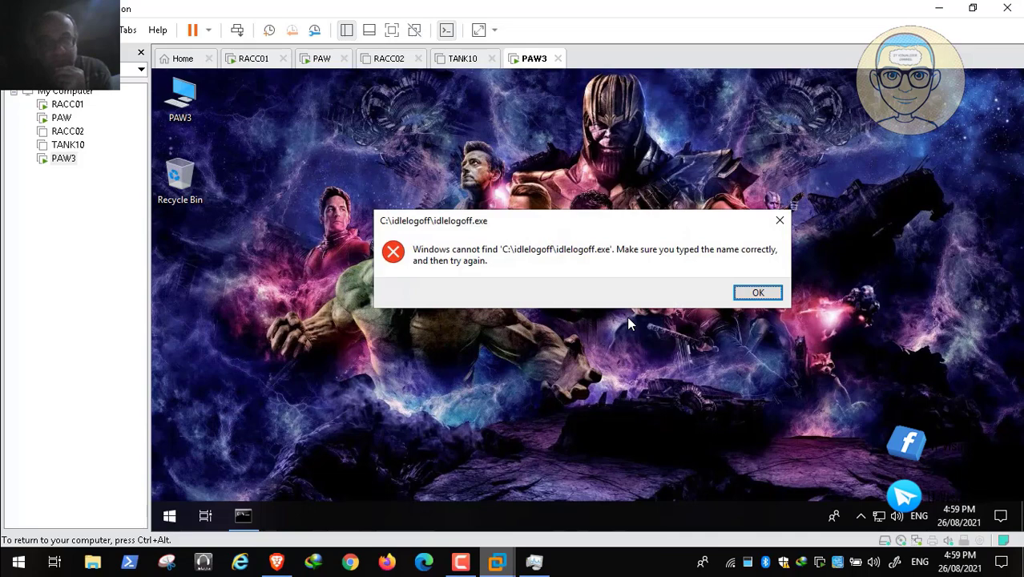
pyautogui.press('Return')
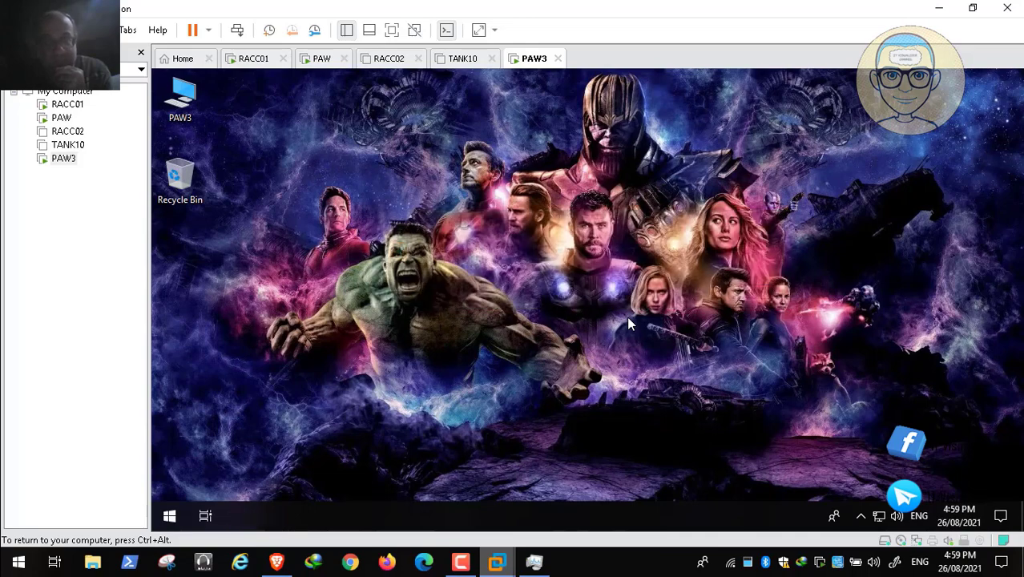
# - Open the Network & Internet proxy settings for itwadmin2, examine the automatic and manual proxy setup, and close Settings
pyautogui.press('super')
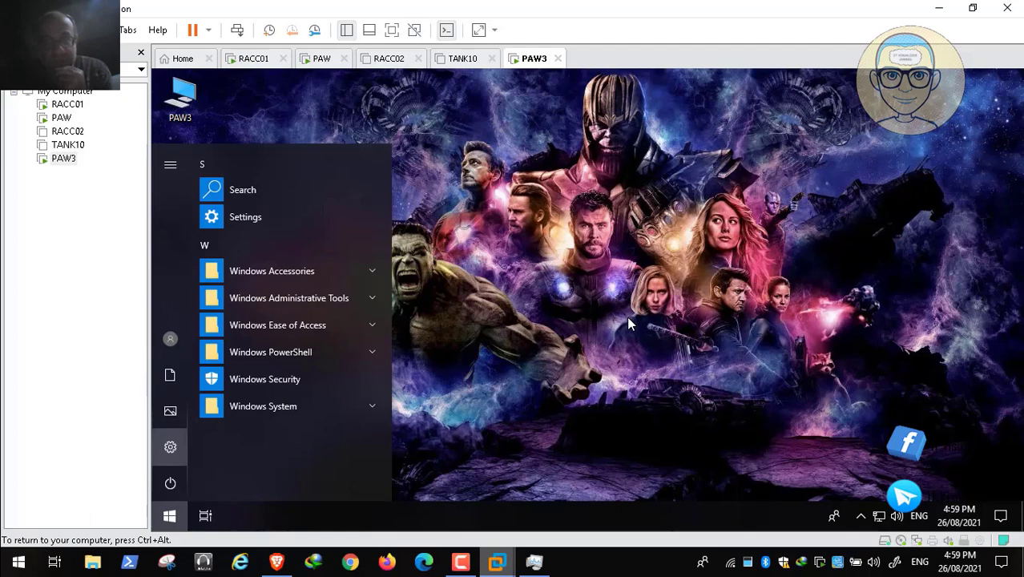
pyautogui.press('Return')
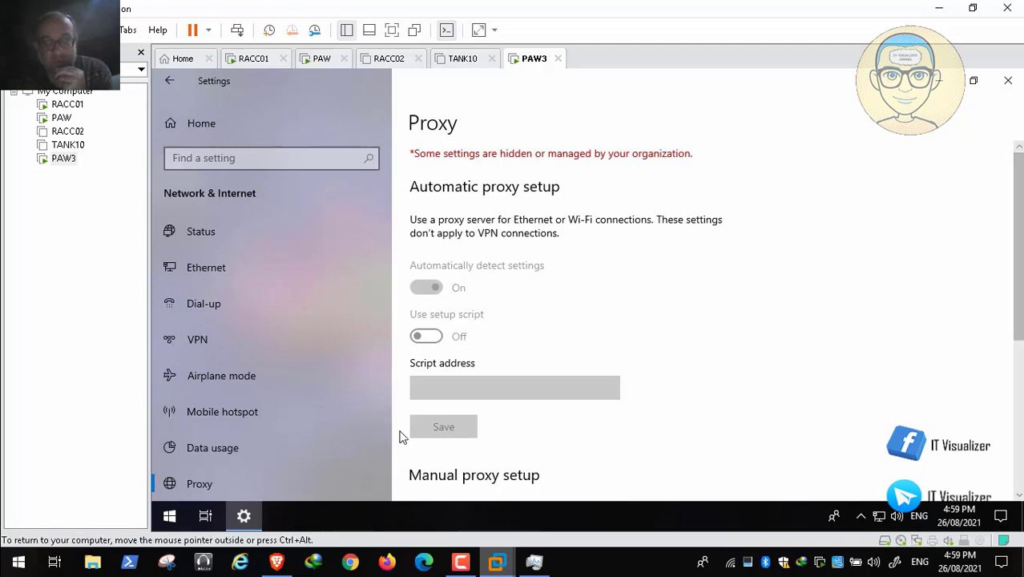
pyautogui.scroll(-5, 399, 437)
pyautogui.moveTo(80, 549)
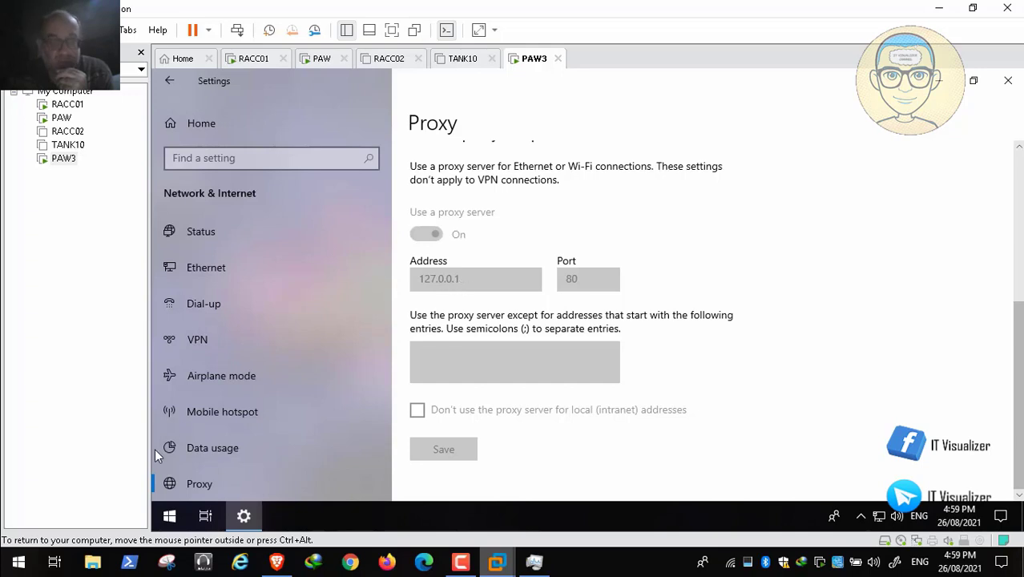
pyautogui.click(11, 548)
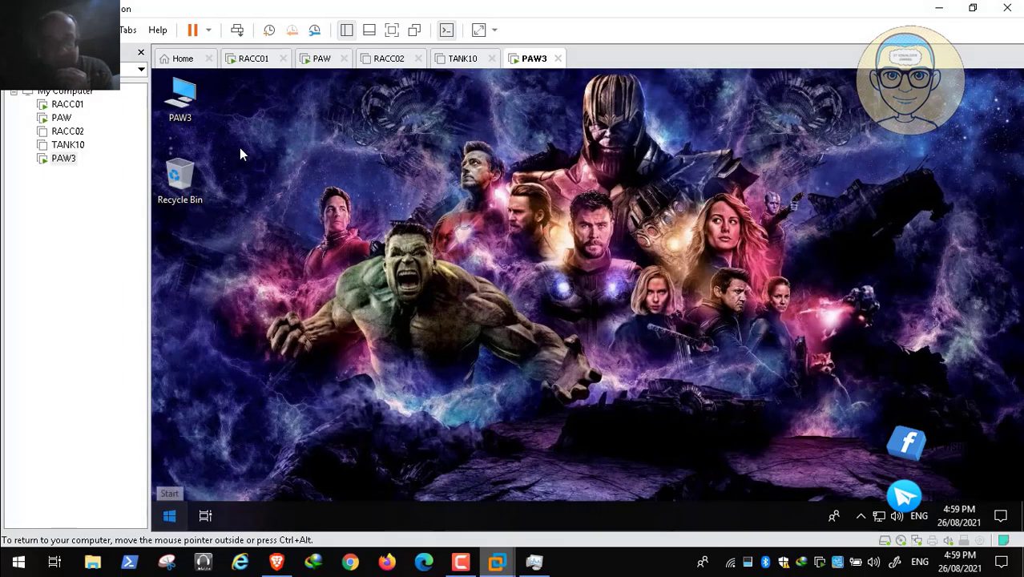
# - Sign the itwadmin2 account out of PAW3
pyautogui.press('super')
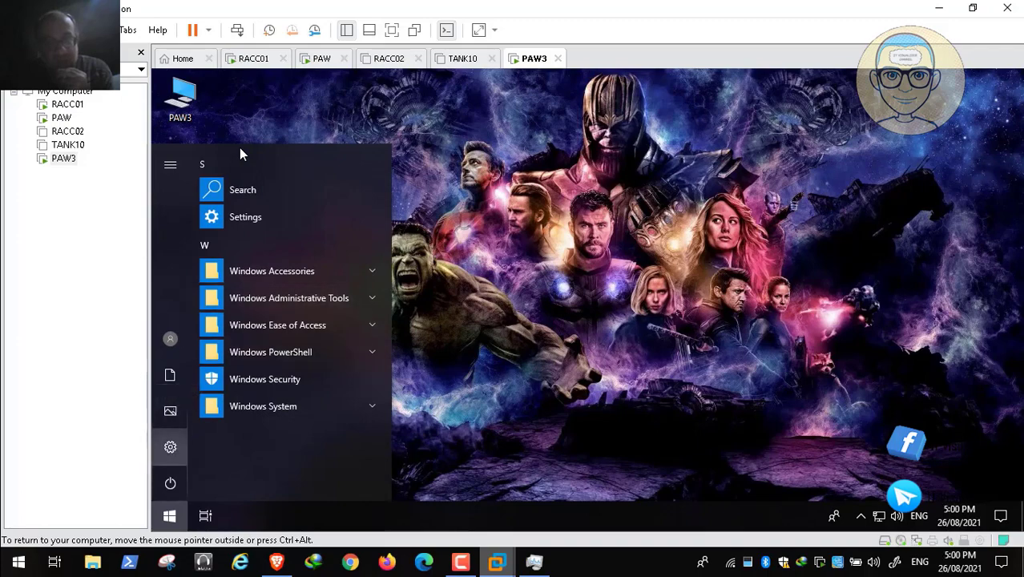
pyautogui.press('Escape')
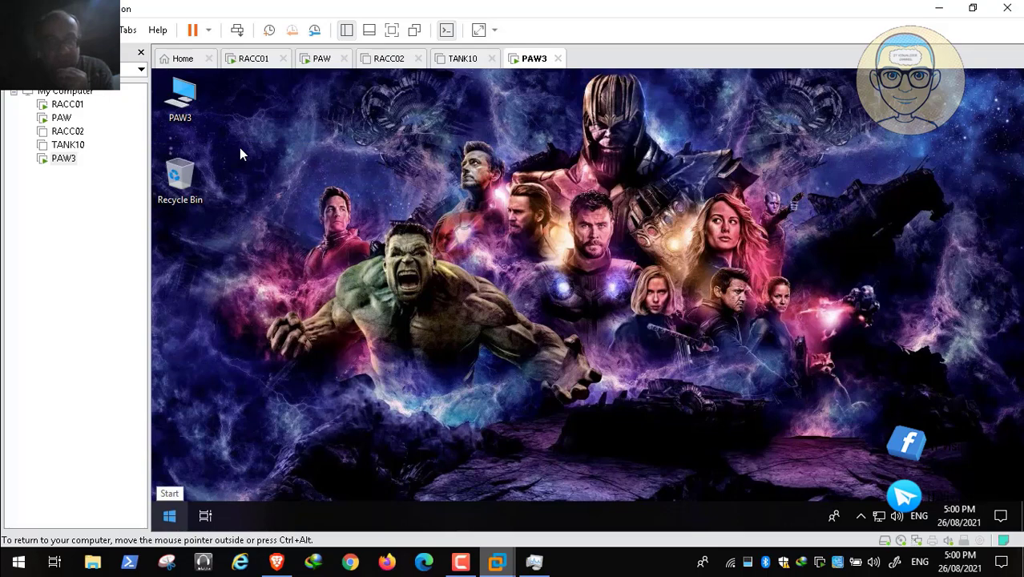
pyautogui.rightClick(169, 516)
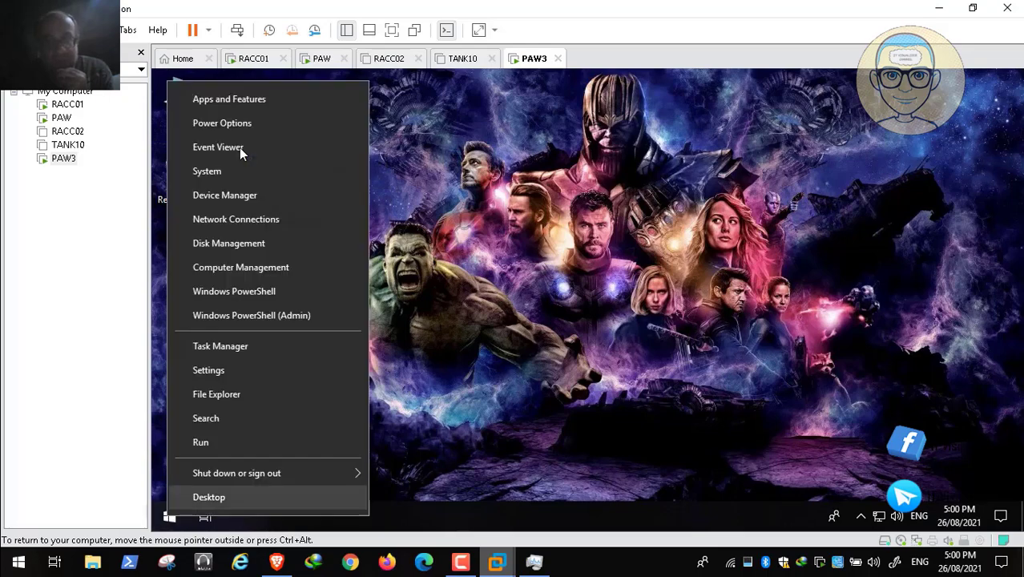
pyautogui.moveTo(236, 472)
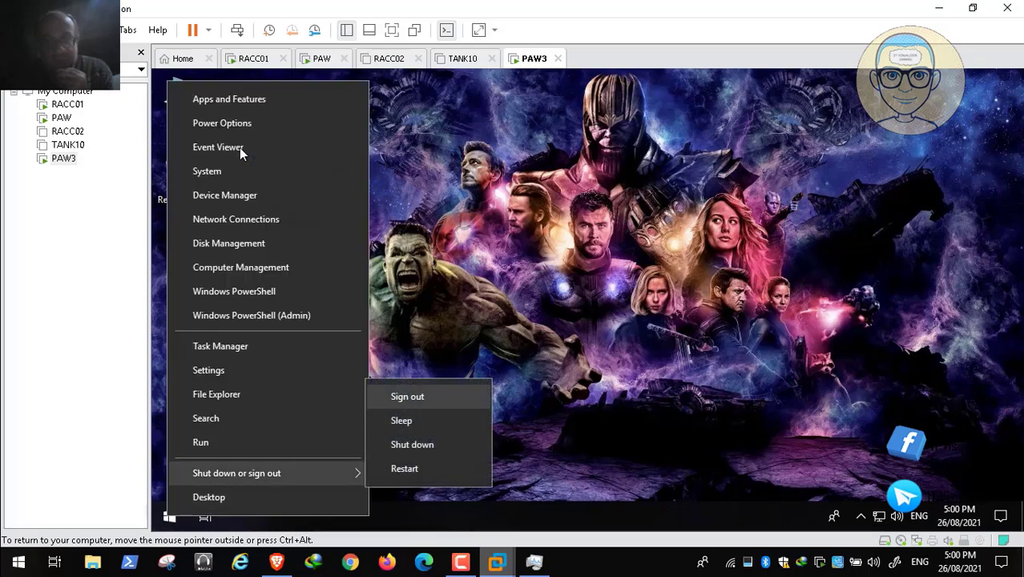
pyautogui.click(408, 397)
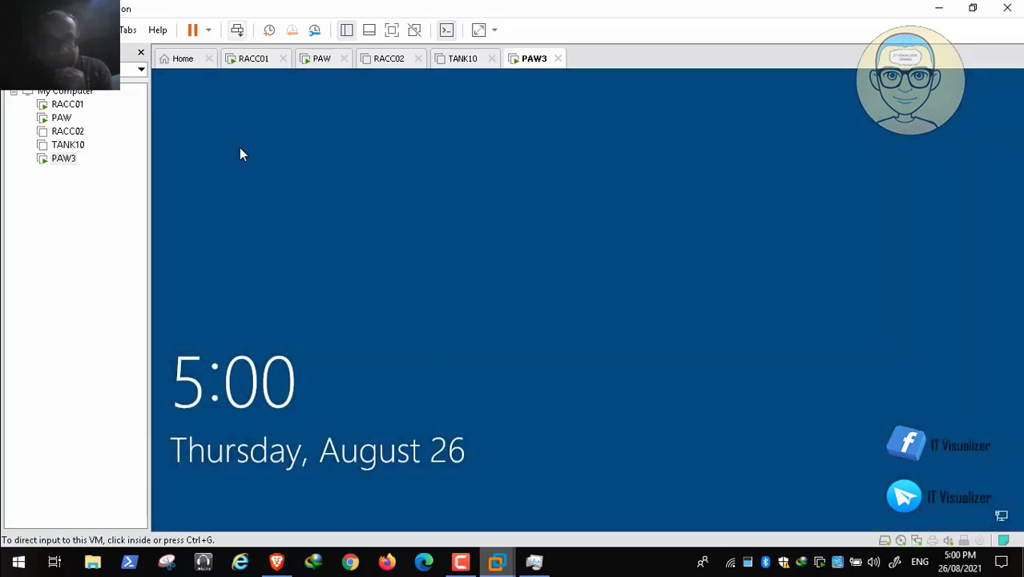
# - Accept PAW3's logon notice and sign in to the REDALERT domain with the other account's user name and password
pyautogui.click(237, 31)
pyautogui.click(240, 148)
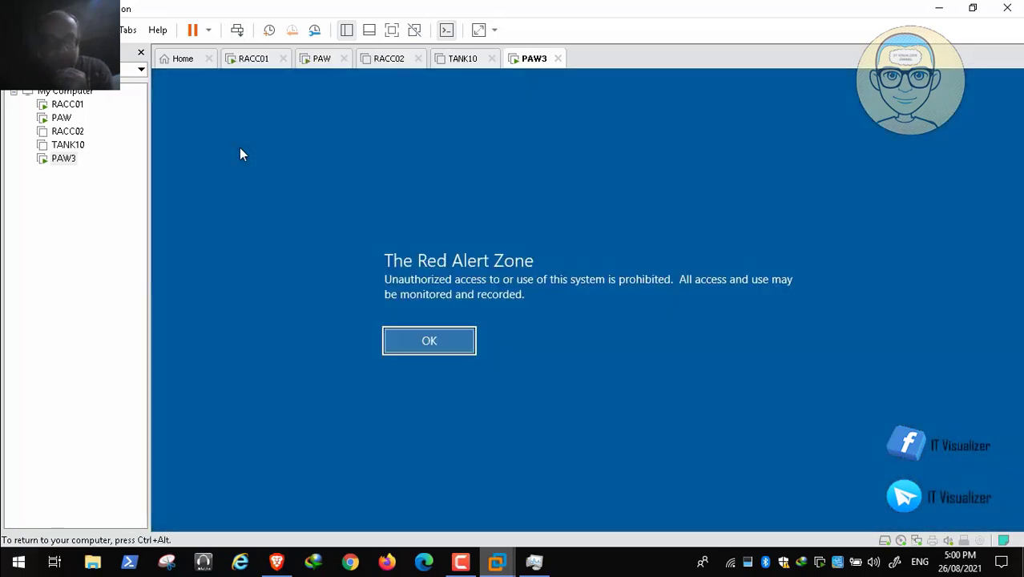
pyautogui.press('Return')
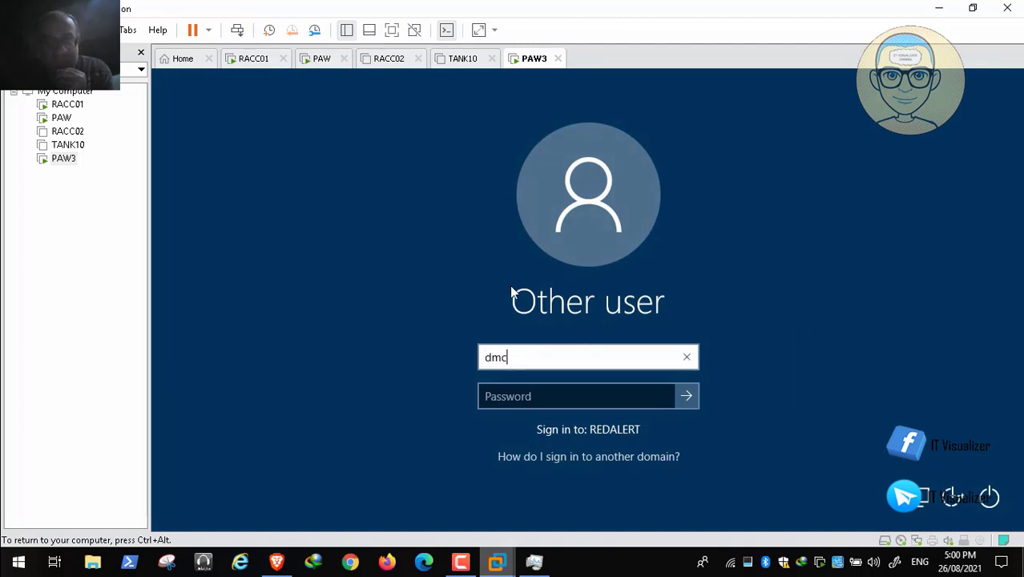
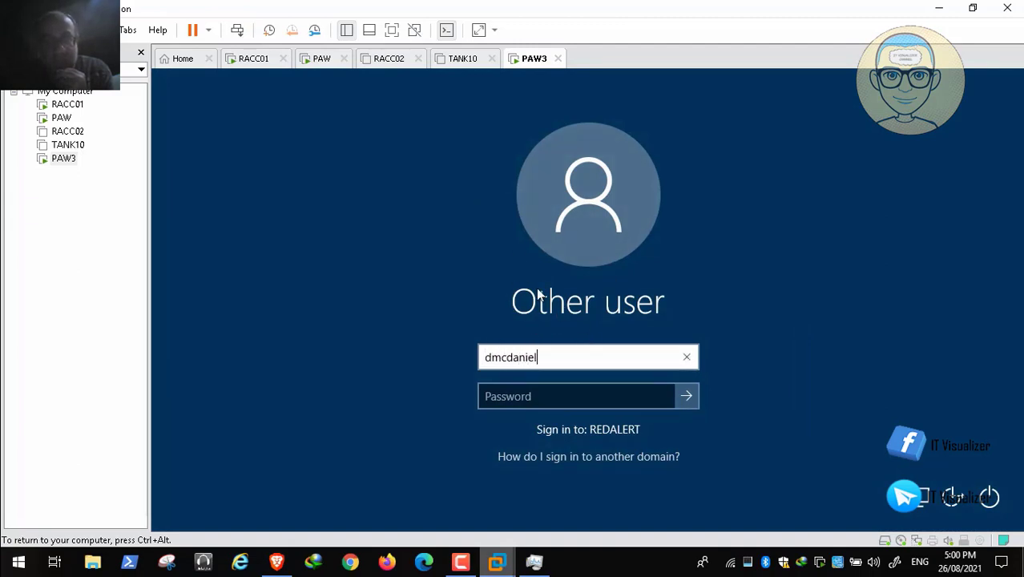
pyautogui.press('Tab')
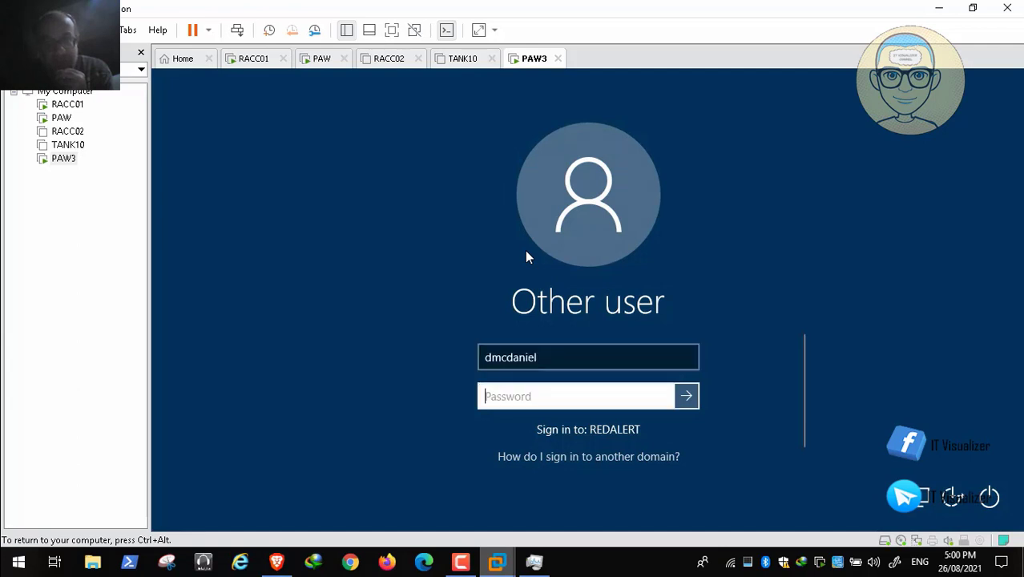
pyautogui.write('•••••')
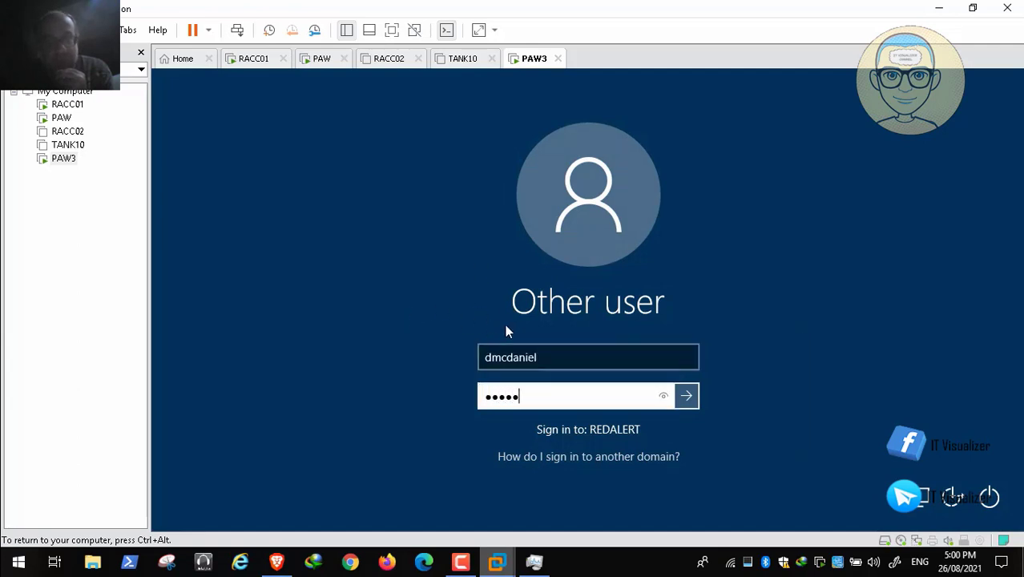
pyautogui.write('•••••')
pyautogui.press('Return')
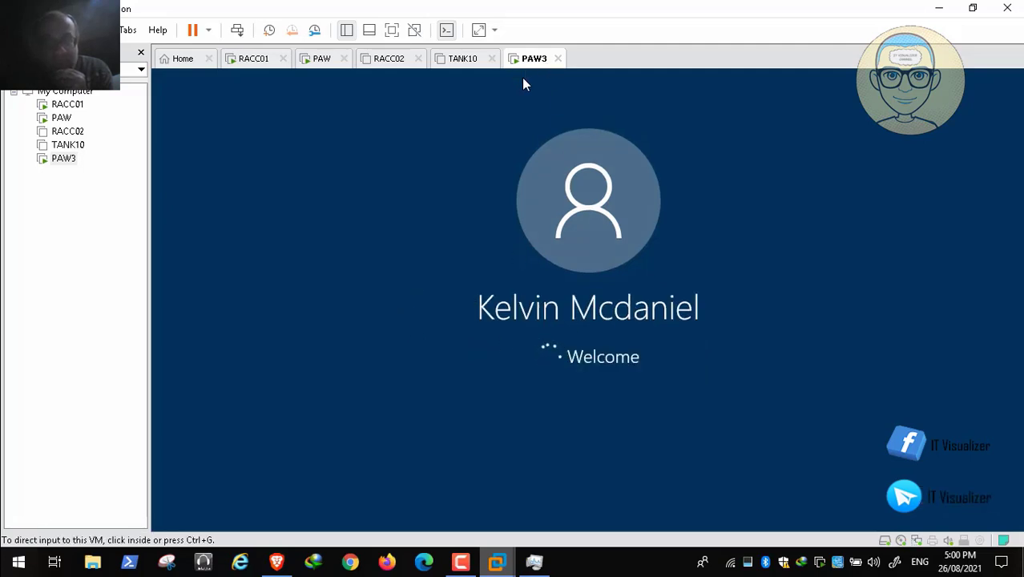
# - Switch to the browser article and read Test 3's conclusion and the start of Test 4 on tier0 logon restrictions
pyautogui.click(277, 562)
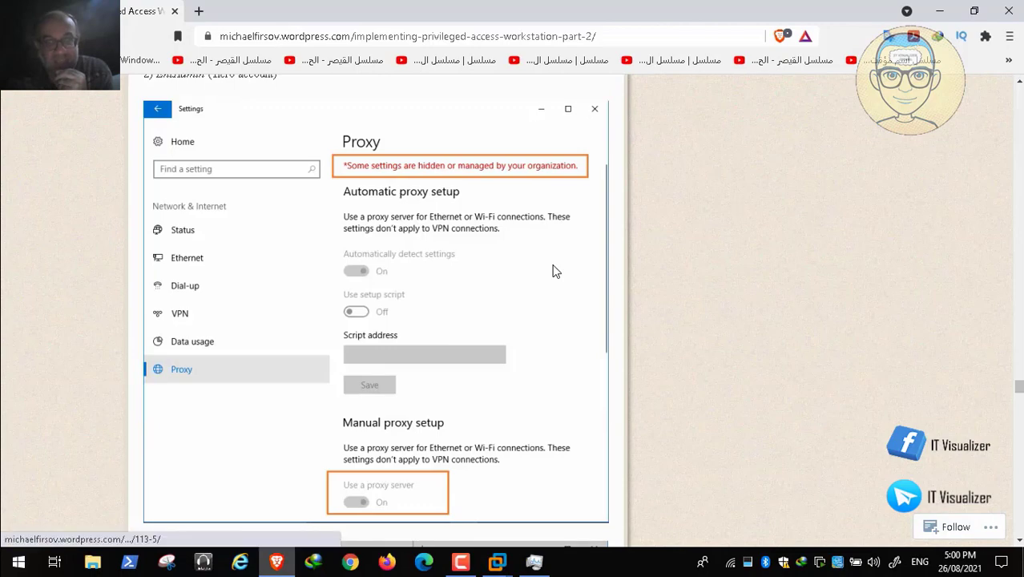
pyautogui.scroll(-10, 553, 271)
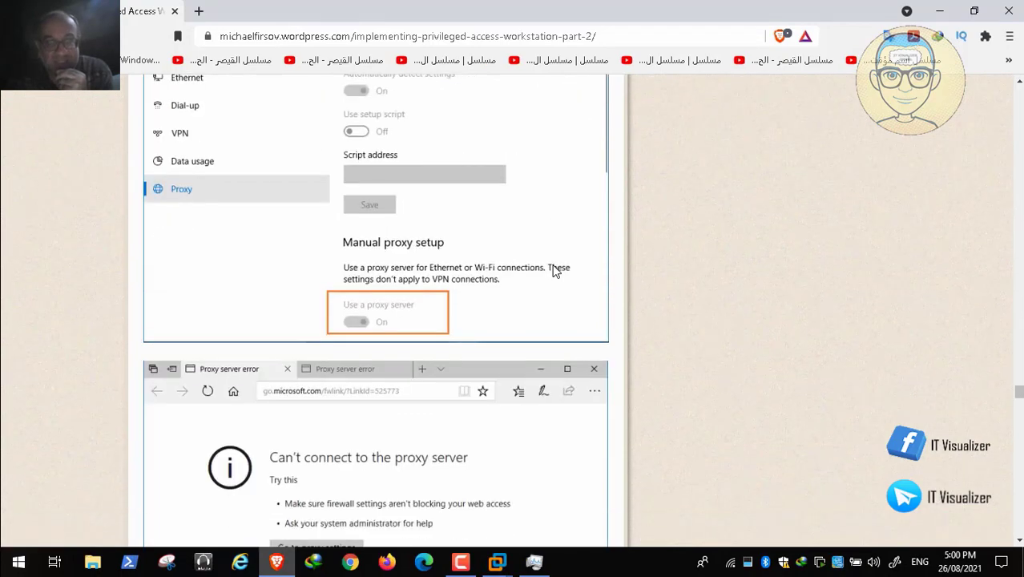
pyautogui.scroll(-1, 553, 271)
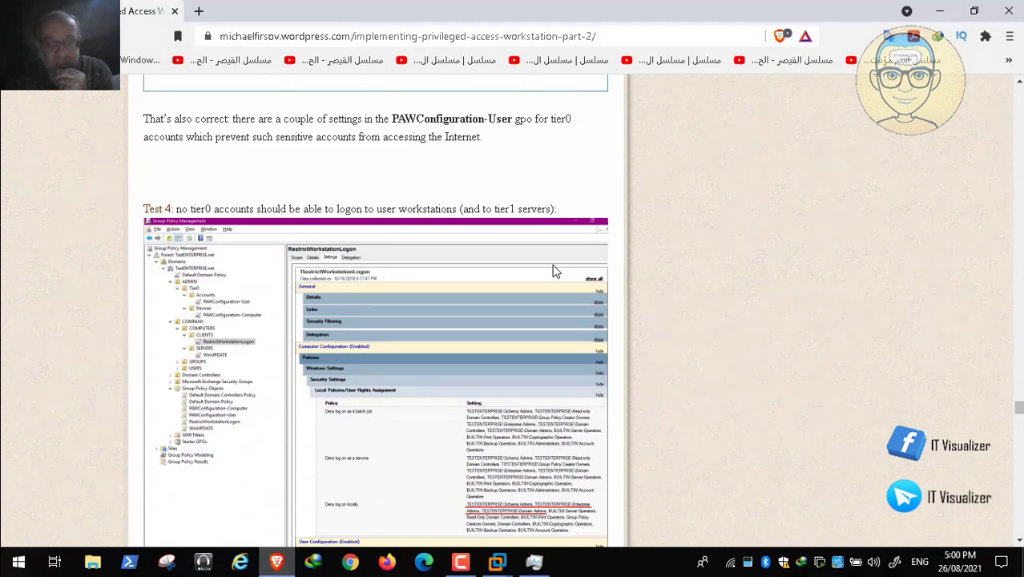
# - Read the article's Test 4, covering the RestrictWorkstationLogon deny-logon settings and the Entadmin logon example on Client1
pyautogui.scroll(-4, 553, 271)
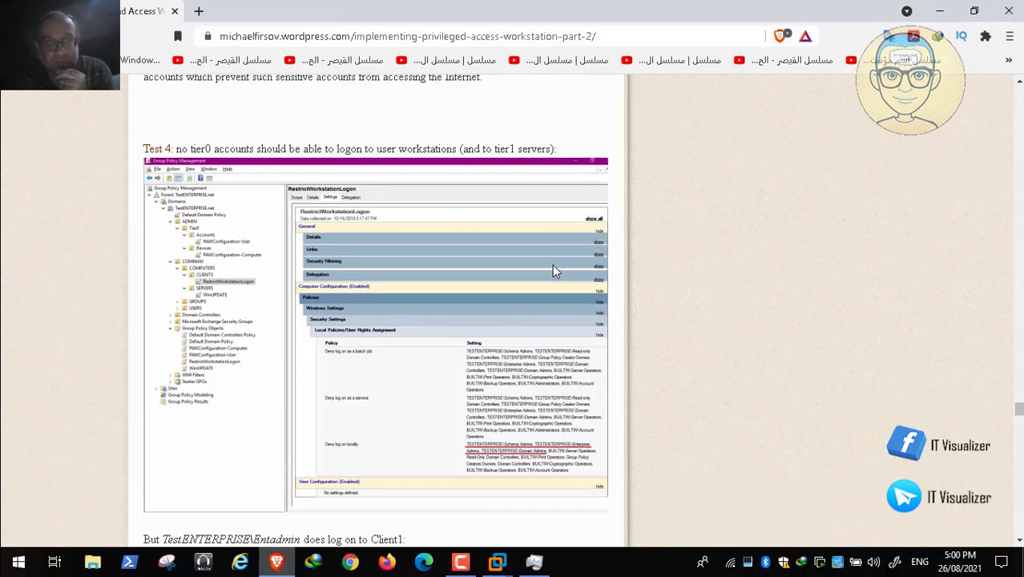
pyautogui.scroll(-3, 553, 271)
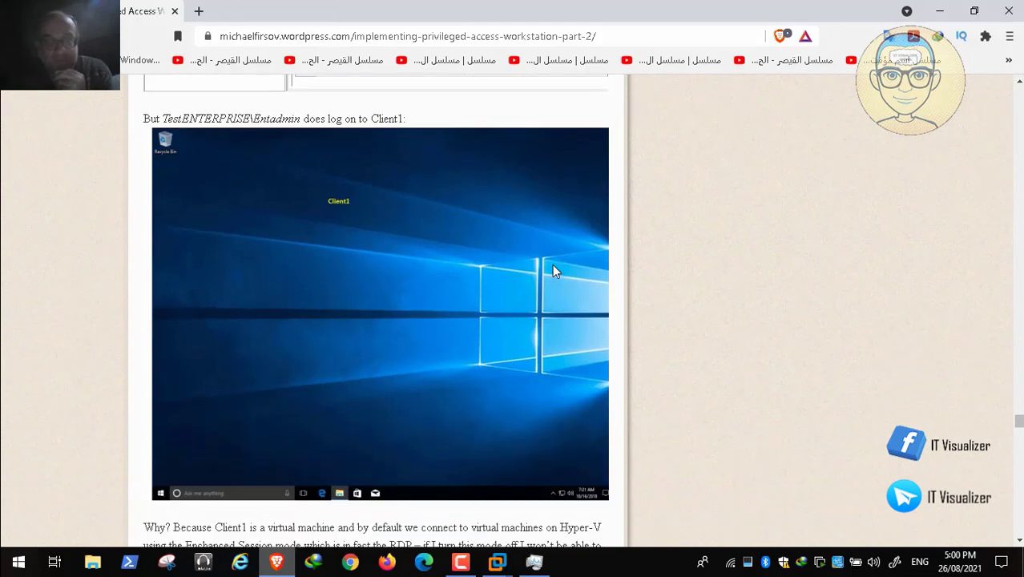
pyautogui.scroll(-1, 555, 271)
pyautogui.scroll(-1, 555, 271)
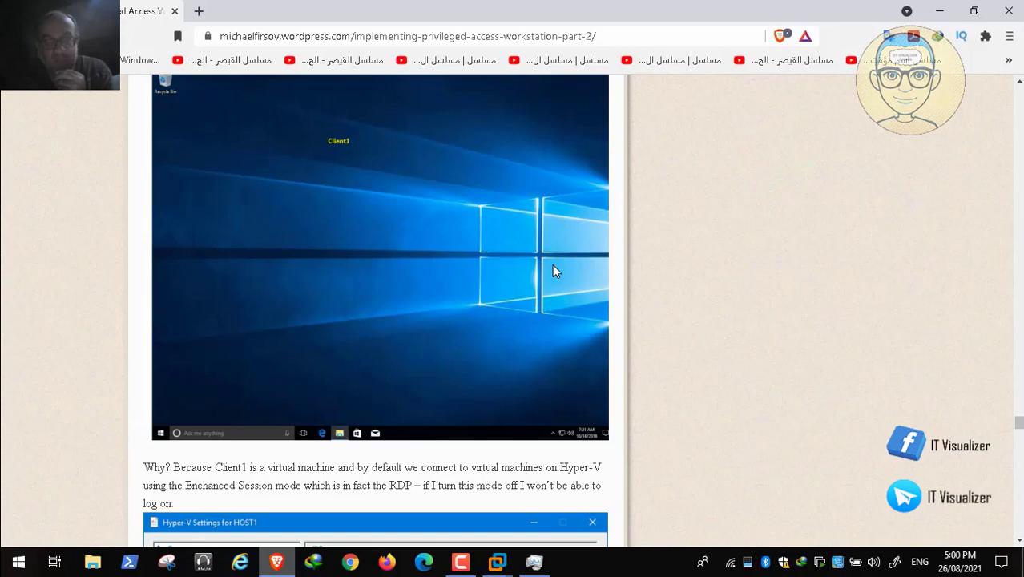
pyautogui.scroll(2, 552, 271)
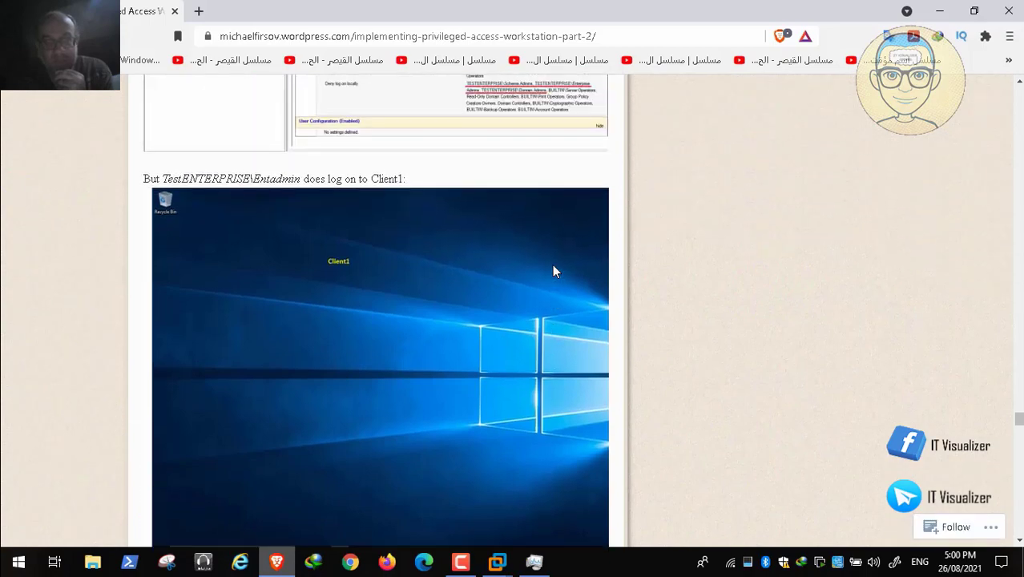
pyautogui.scroll(-10, 552, 271)
pyautogui.scroll(4, 556, 271)
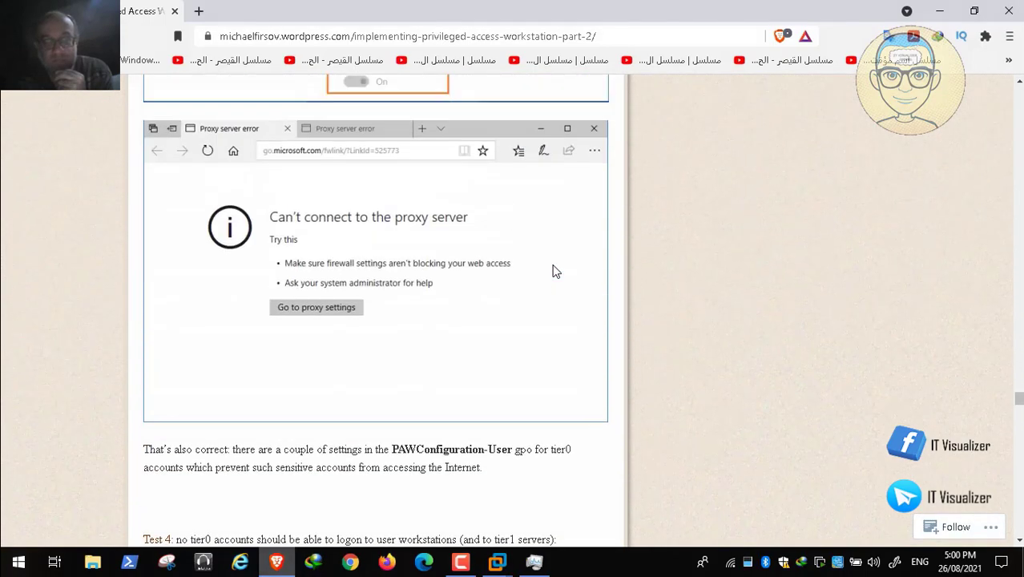
# - Return through the article's Test 3 to the beginning and review Test 1's local Admin logon check
pyautogui.scroll(1, 555, 271)
pyautogui.scroll(15, 552, 271)
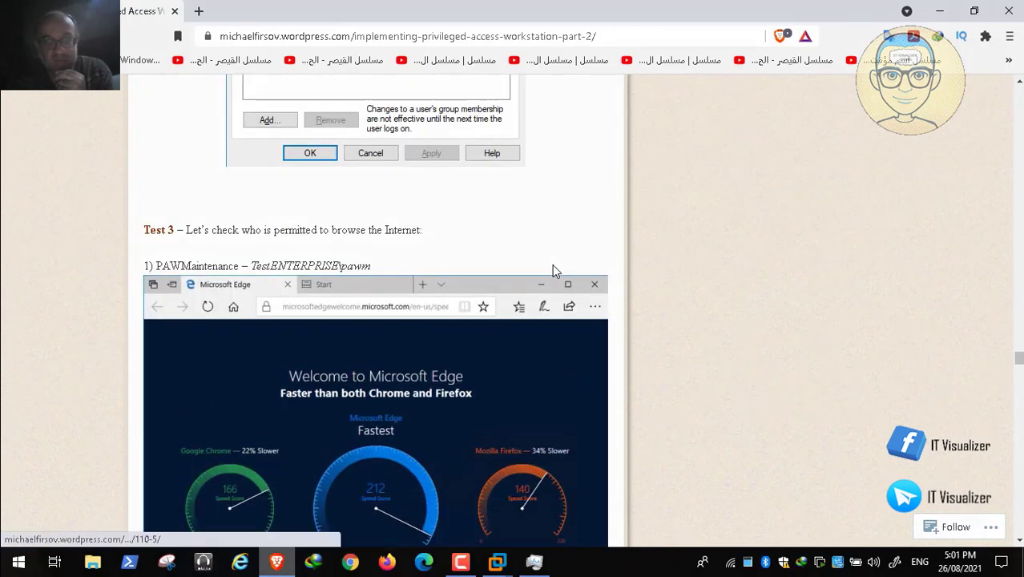
pyautogui.scroll(20, 553, 265)
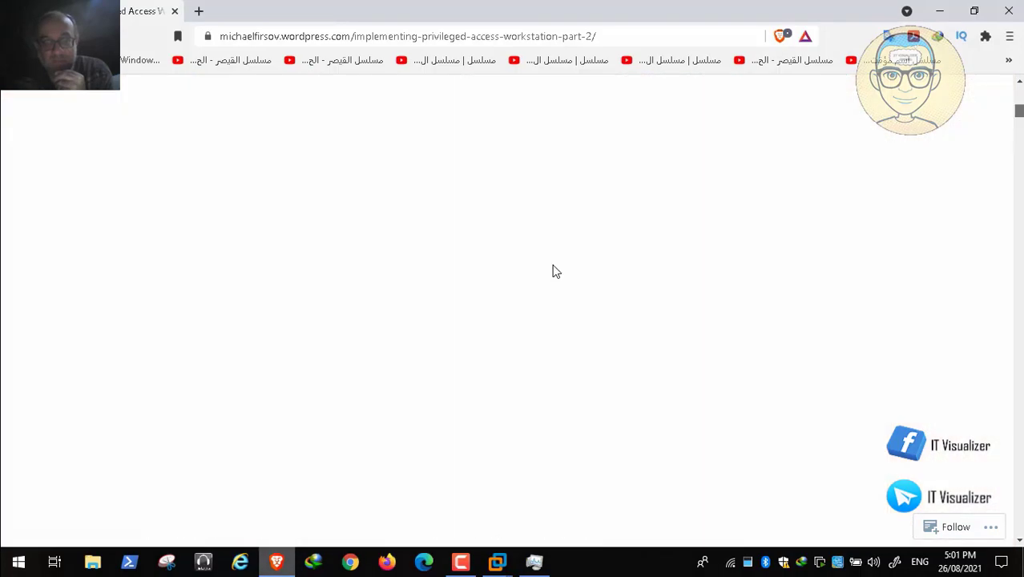
pyautogui.scroll(-12, 552, 265)
pyautogui.scroll(-1, 555, 271)
pyautogui.scroll(5, 555, 272)
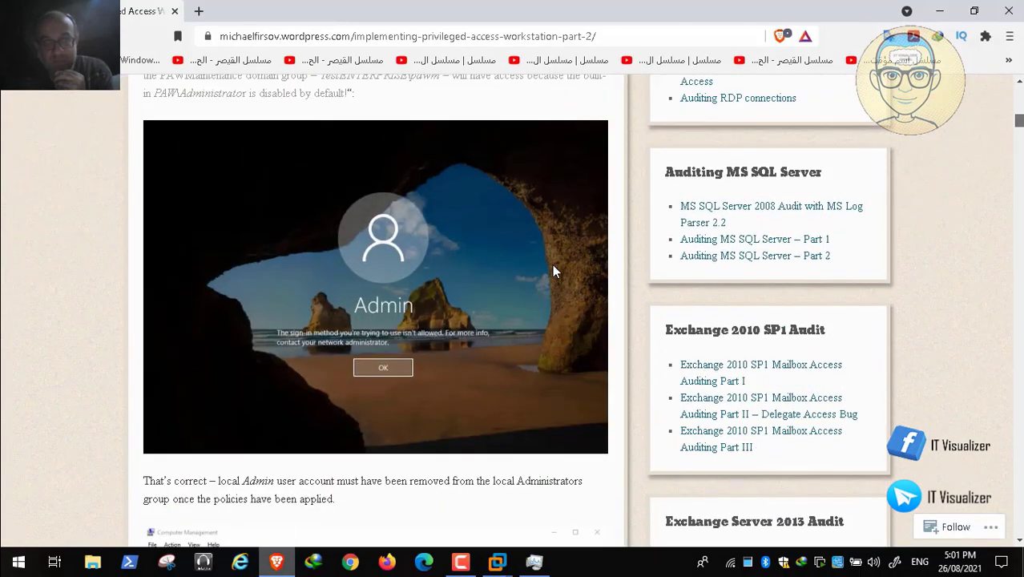
pyautogui.scroll(3, 555, 271)
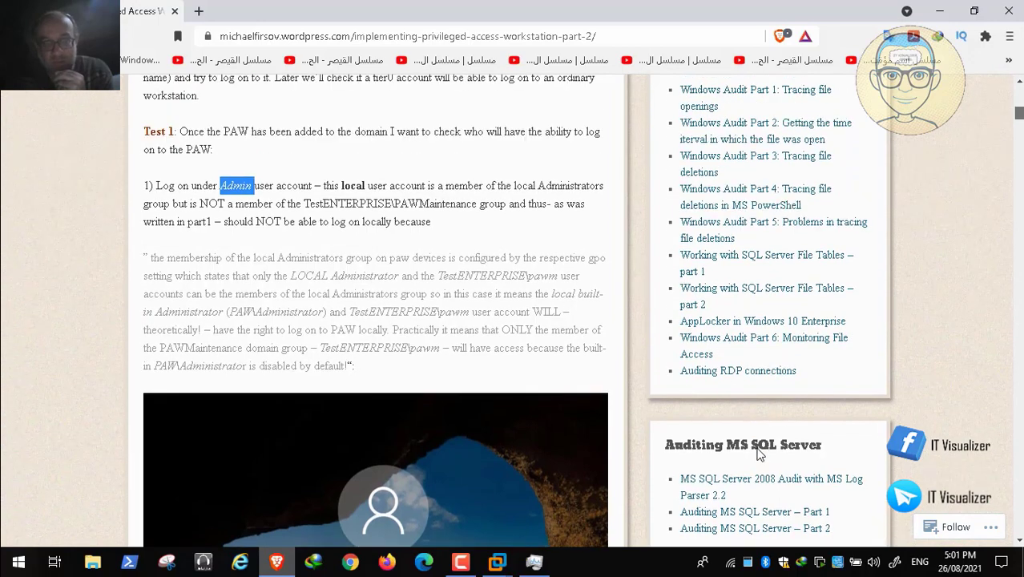
pyautogui.moveTo(799, 544)
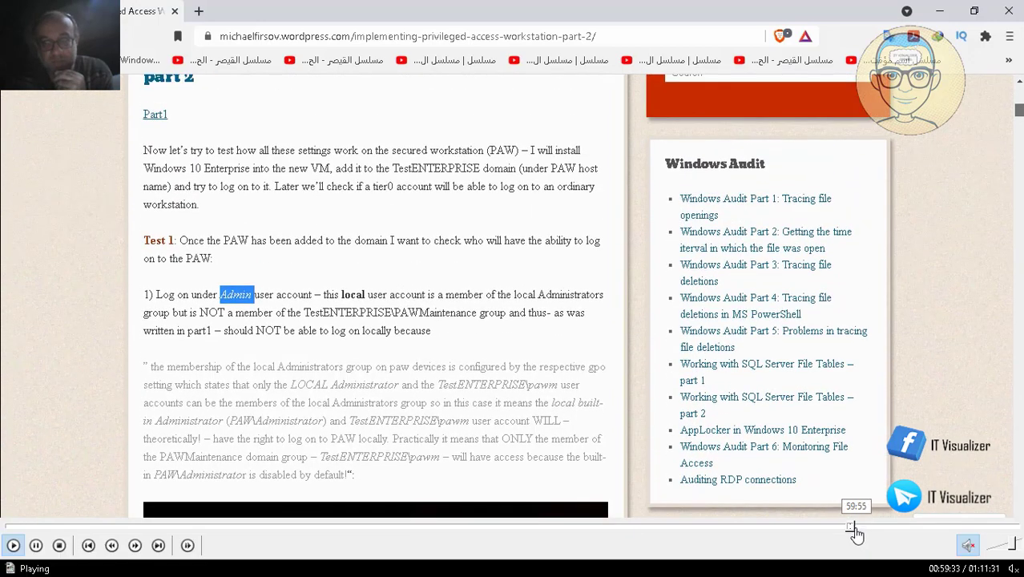
pyautogui.click(856, 528)
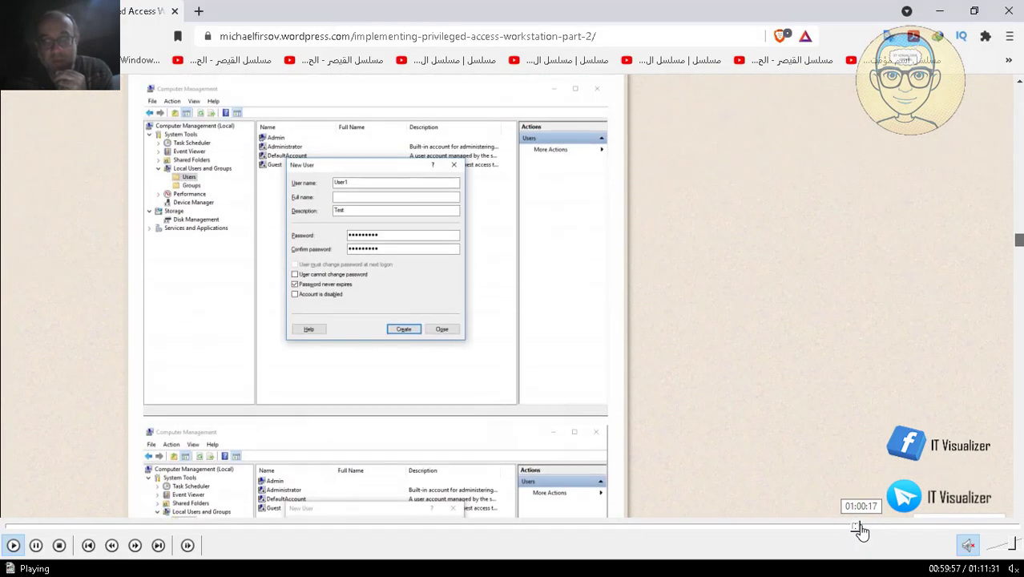
pyautogui.click(860, 528)
pyautogui.click(864, 527)
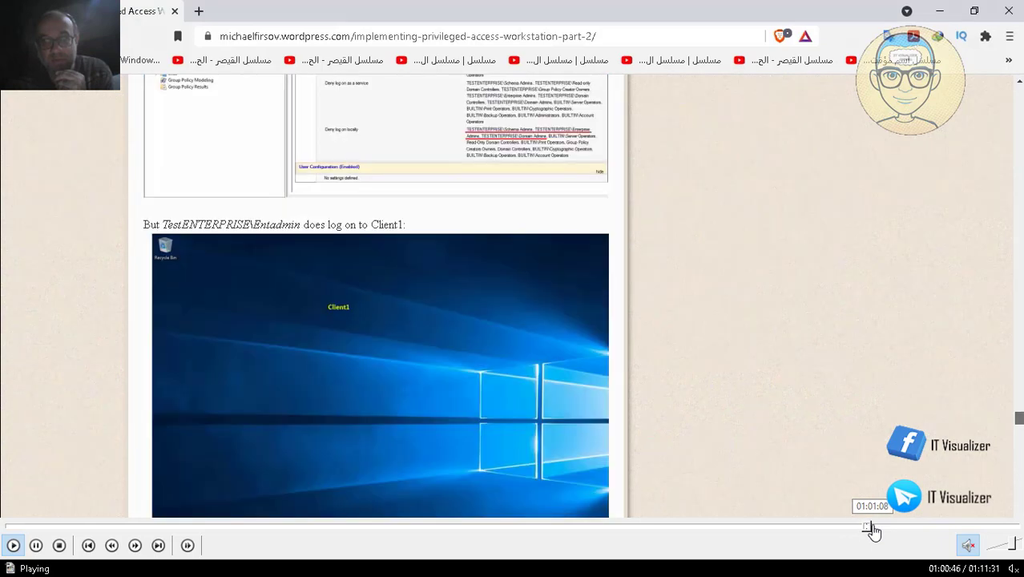
pyautogui.click(870, 527)
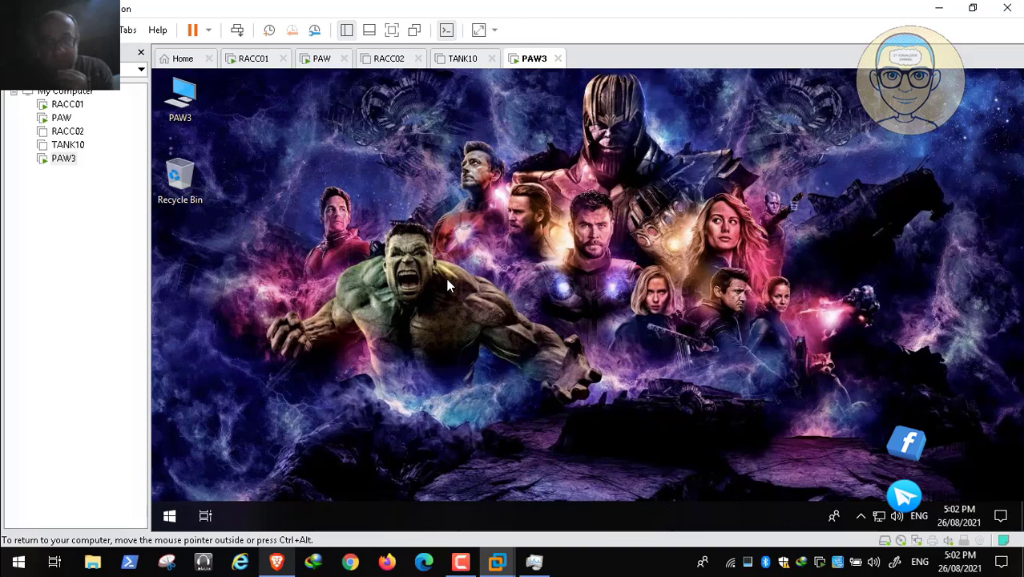
# - In the PAW3 virtual machine, open the Network & Internet proxy settings for the signed-in account
pyautogui.press('super')
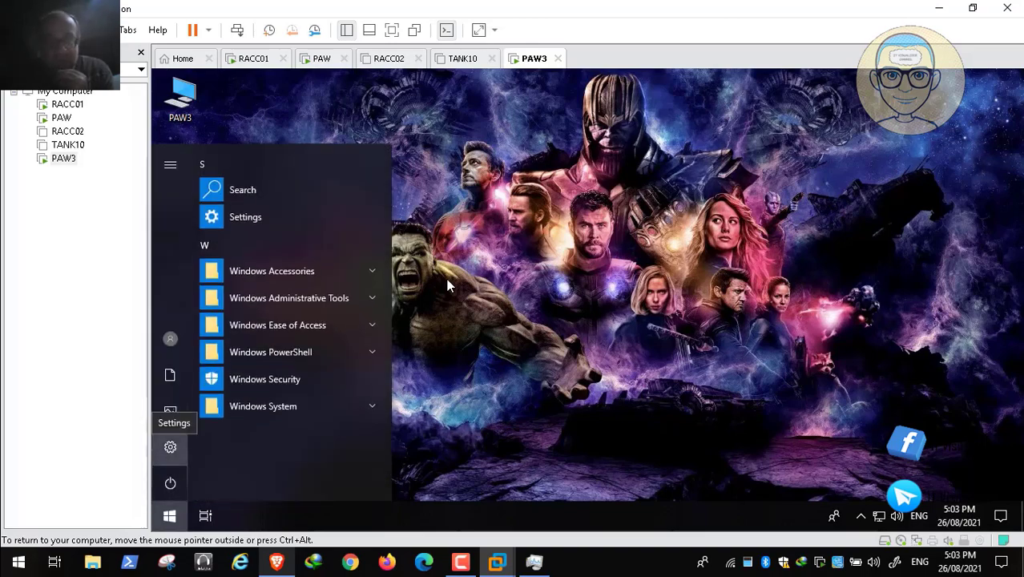
pyautogui.press('Return')
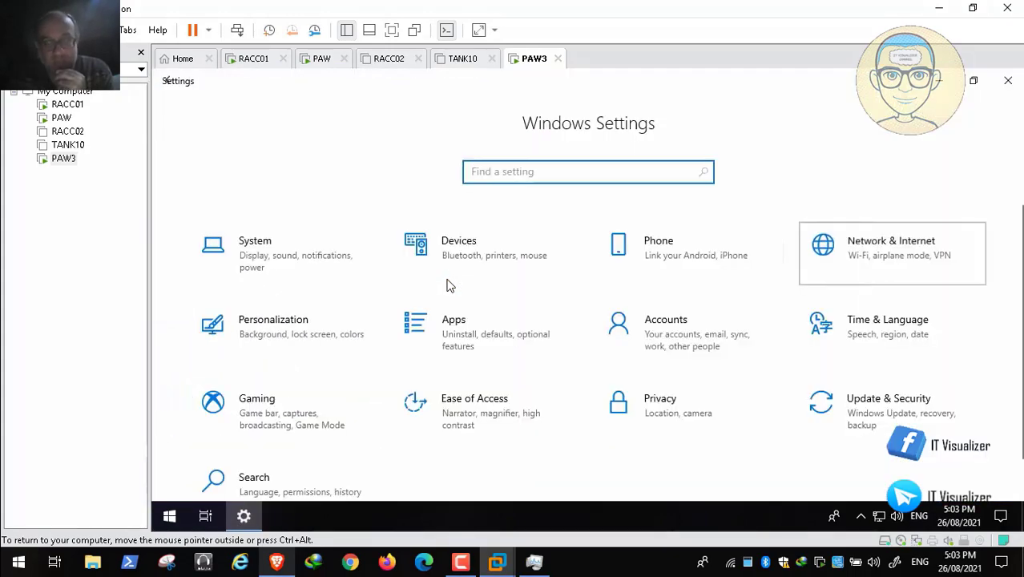
pyautogui.press('Return')
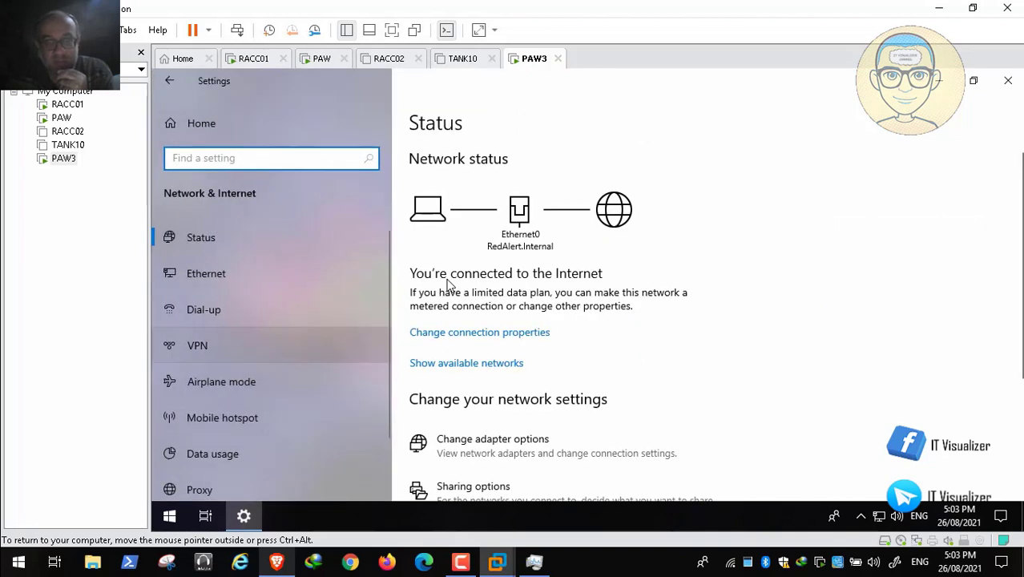
pyautogui.click(199, 490)
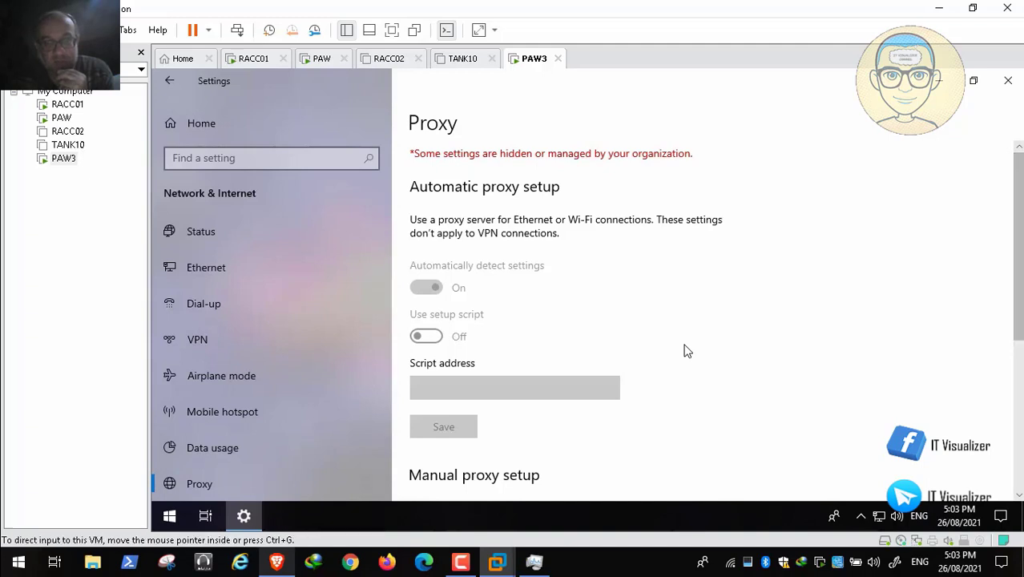
# - Examine the automatic and manual proxy setup options for the signed-in account on PAW3 and close Settings
pyautogui.scroll(-2, 686, 350)
pyautogui.scroll(-4, 686, 350)
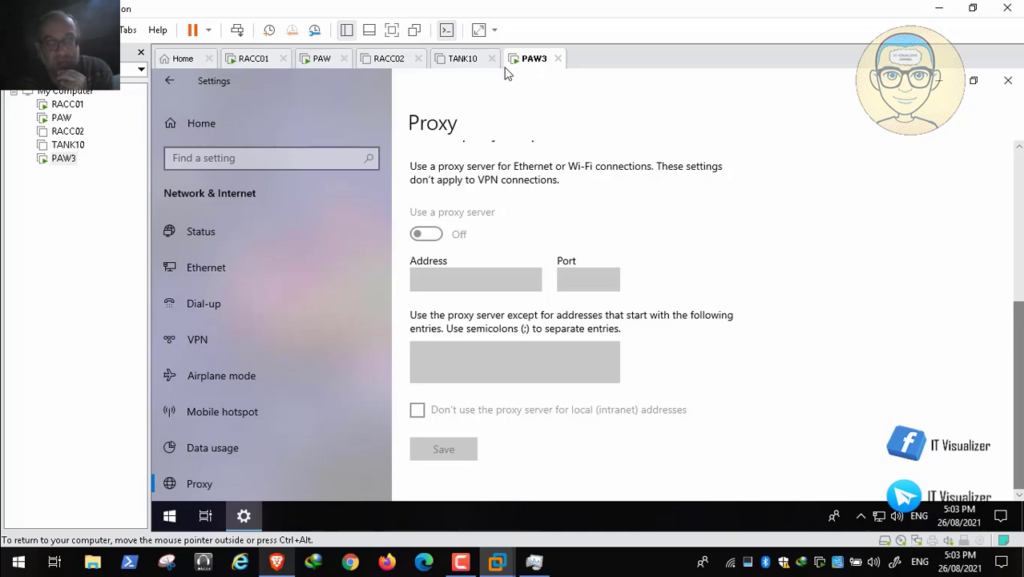
pyautogui.click(35, 546)
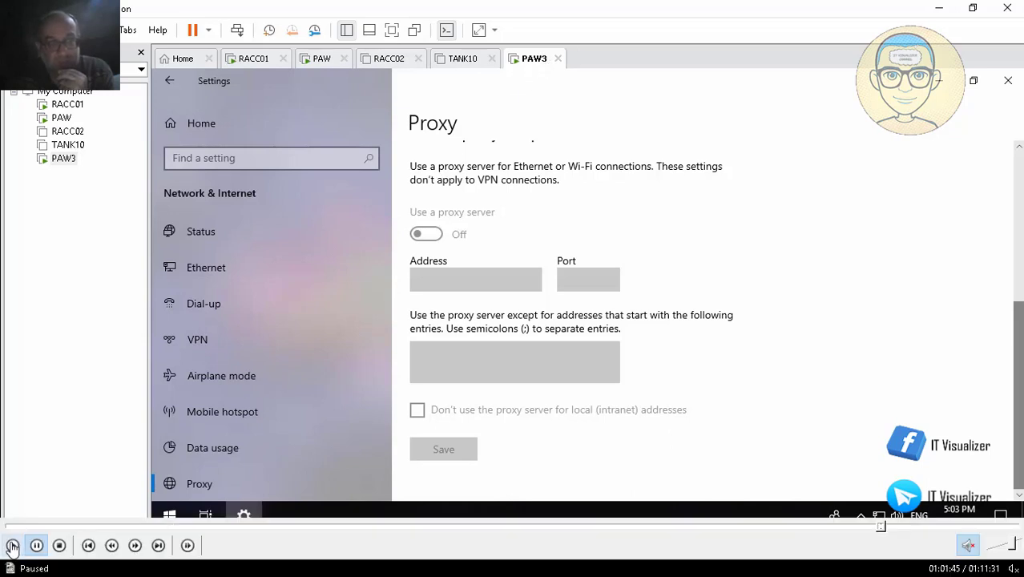
pyautogui.click(12, 546)
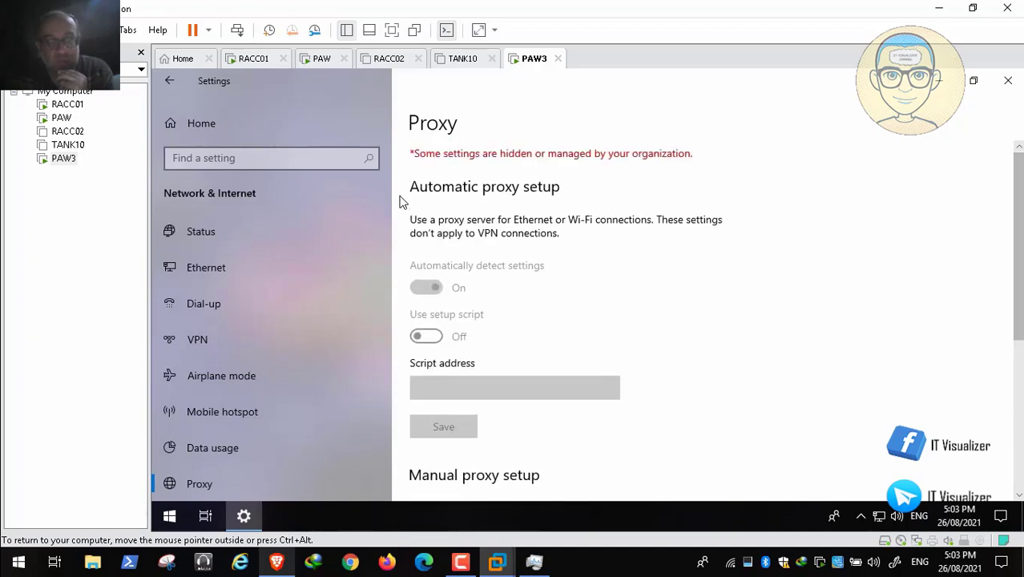
pyautogui.scroll(-5, 537, 125)
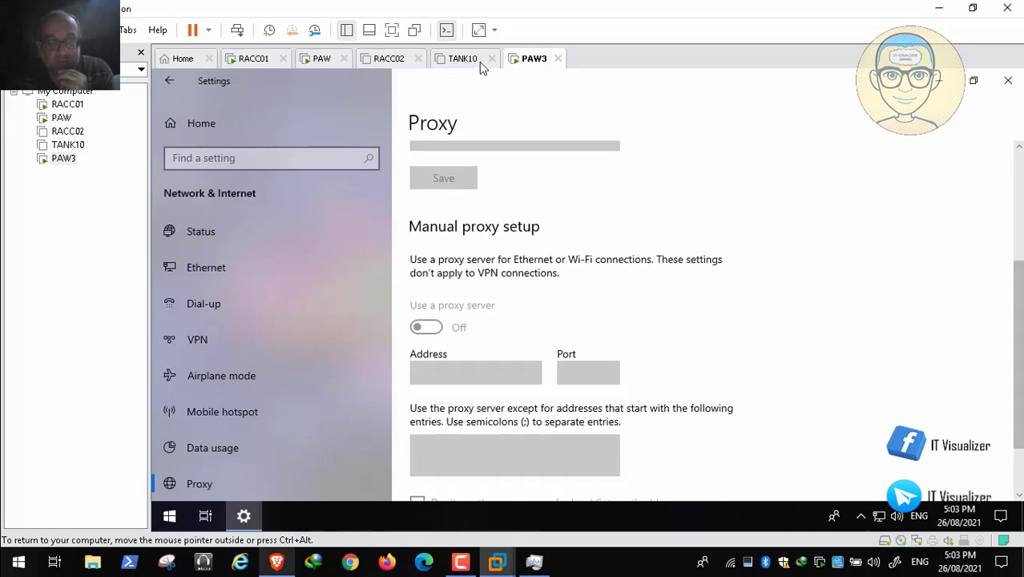
pyautogui.scroll(-1, 468, 78)
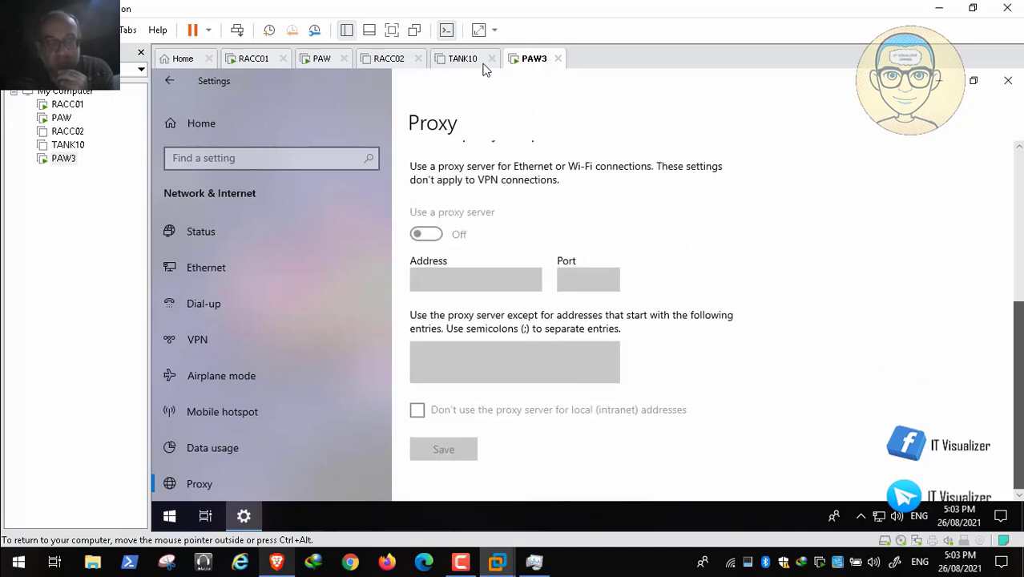
pyautogui.scroll(5, 465, 73)
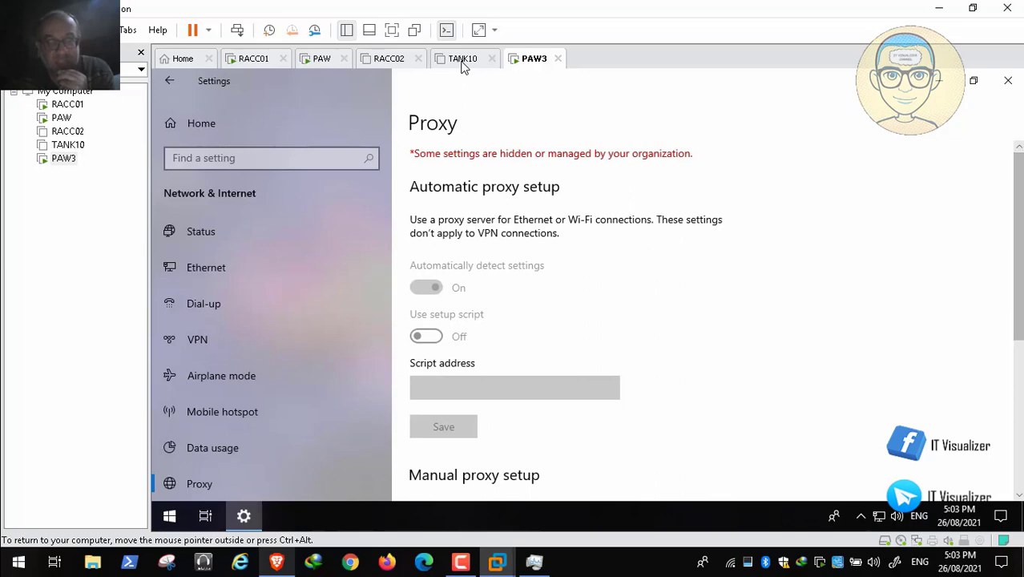
pyautogui.click(1008, 81)
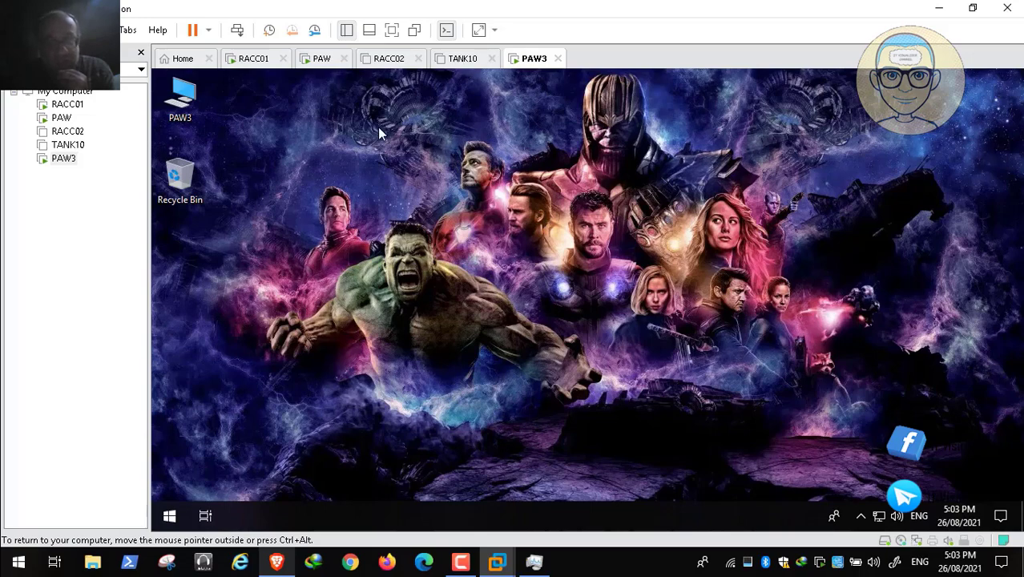
# - Switch to the PAW machine, cancel the open user properties, and browse the console tree to Group Policy Management for RedAlert.Internal
pyautogui.click(322, 59)
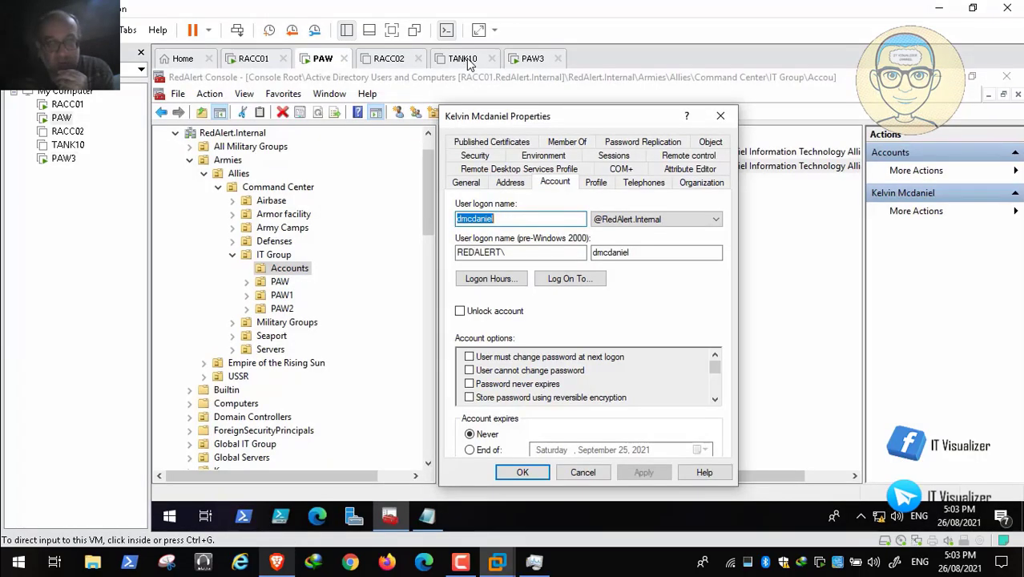
pyautogui.click(583, 472)
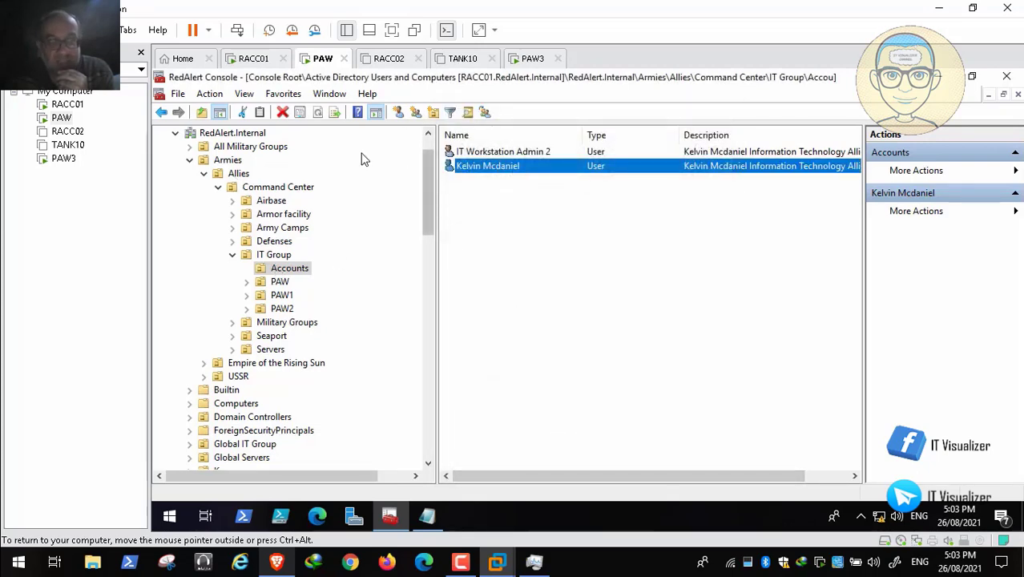
pyautogui.scroll(-15, 360, 158)
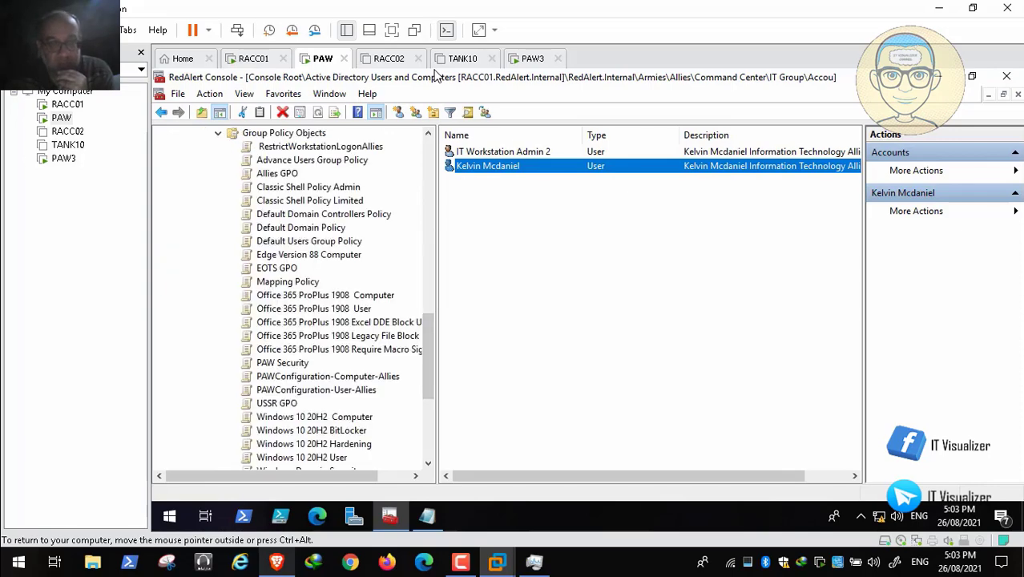
pyautogui.scroll(8, 292, 305)
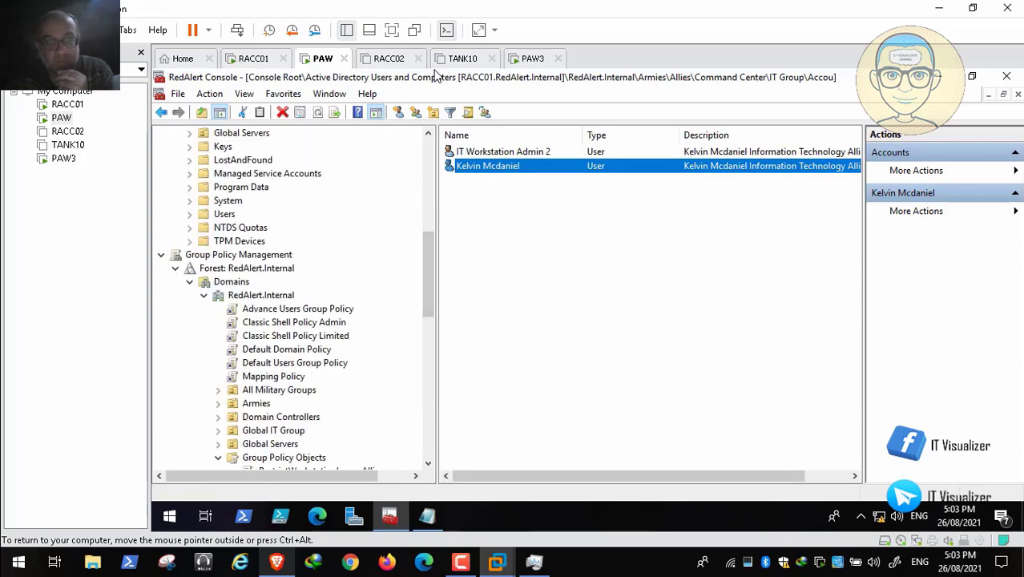
pyautogui.moveTo(811, 547)
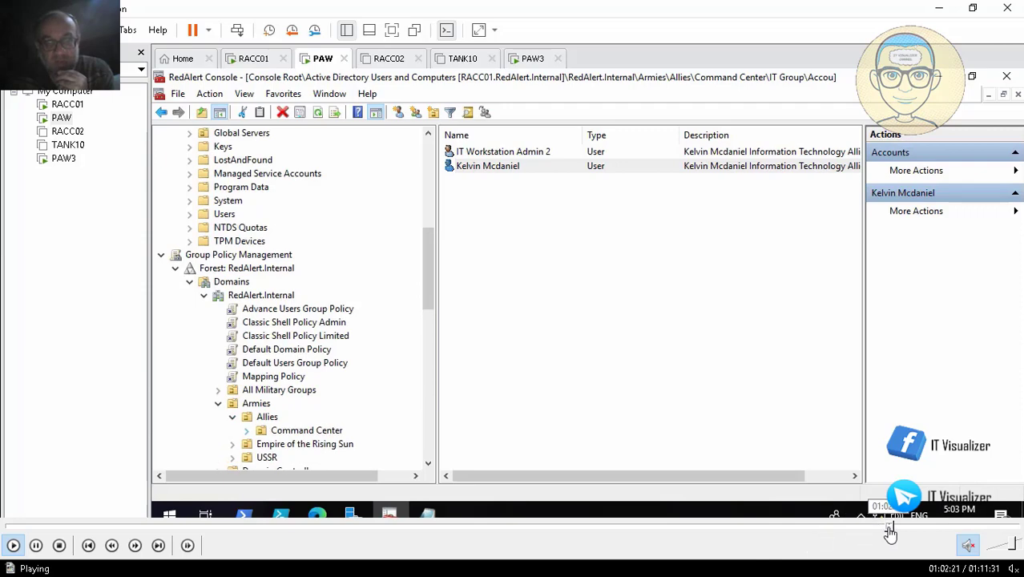
pyautogui.click(895, 527)
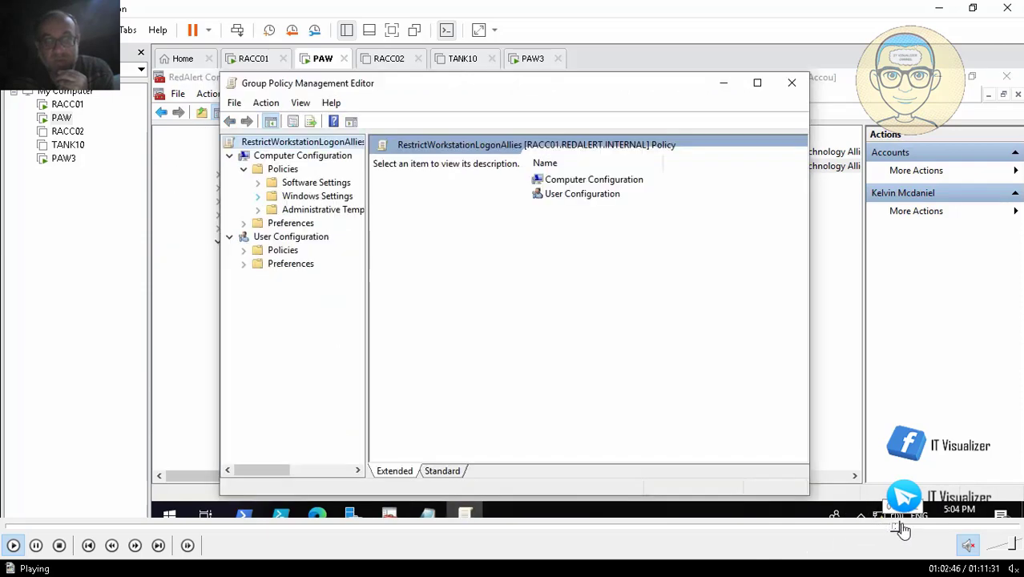
pyautogui.click(899, 527)
pyautogui.click(916, 527)
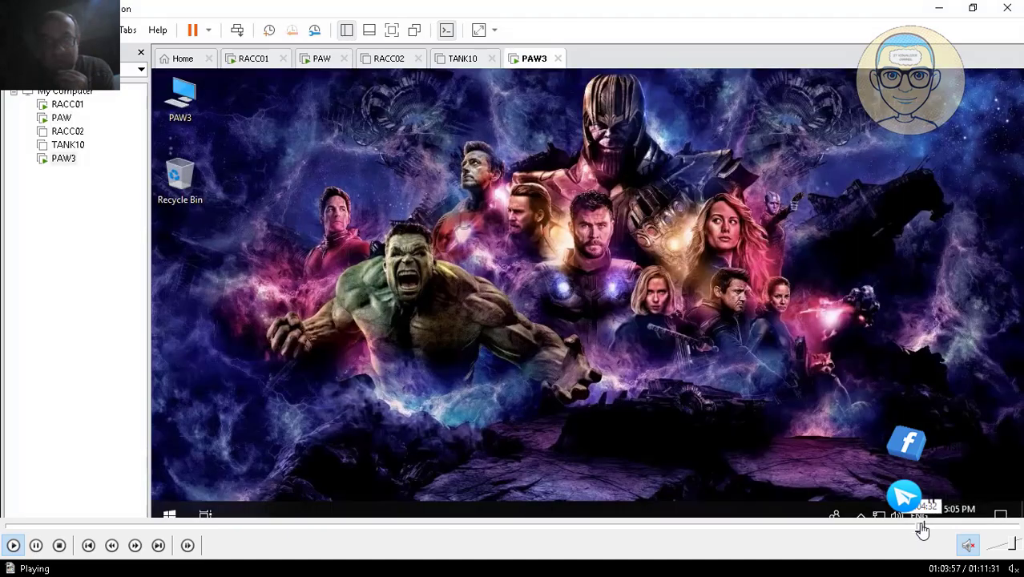
pyautogui.click(923, 527)
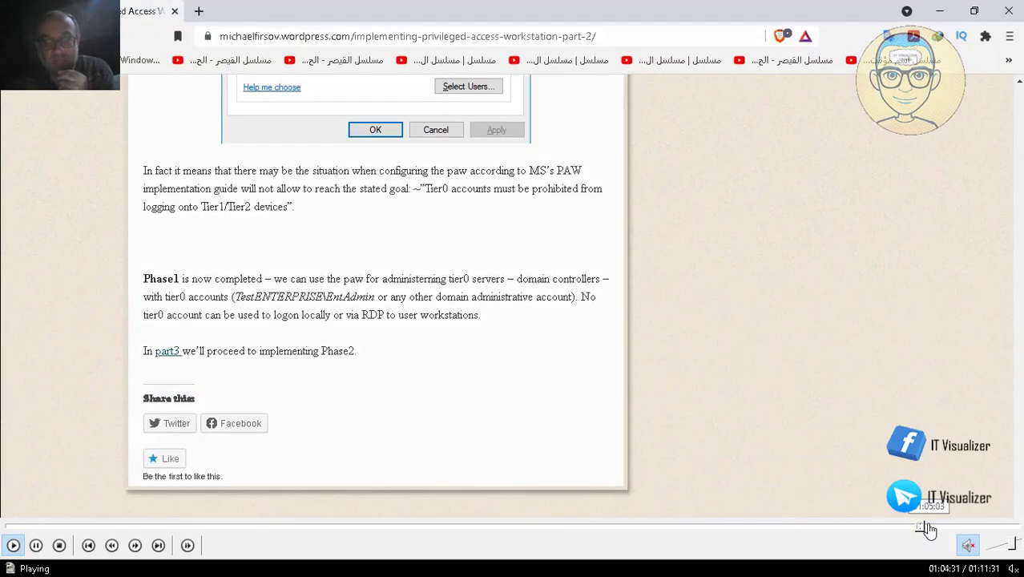
pyautogui.click(927, 528)
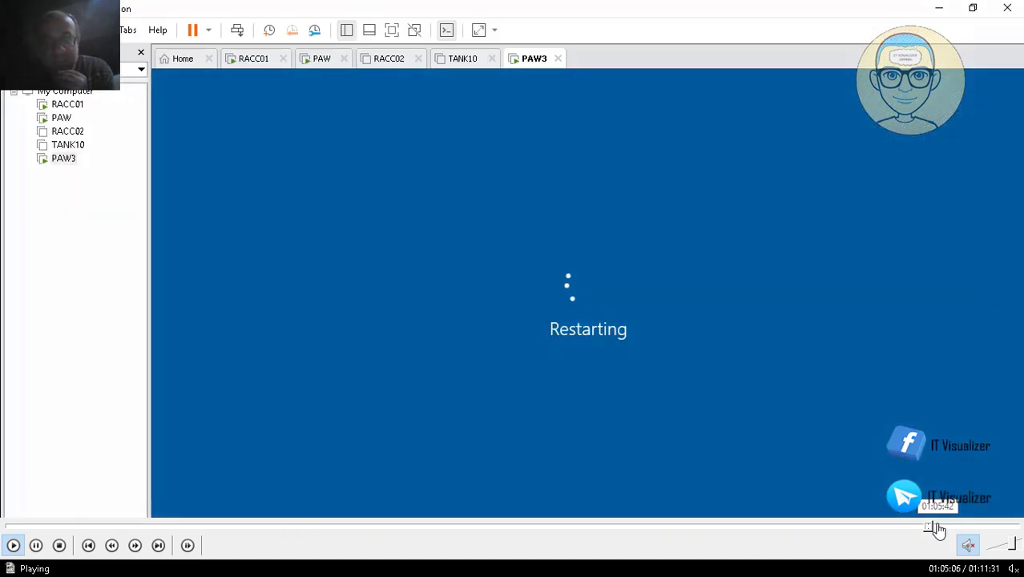
pyautogui.moveTo(849, 562)
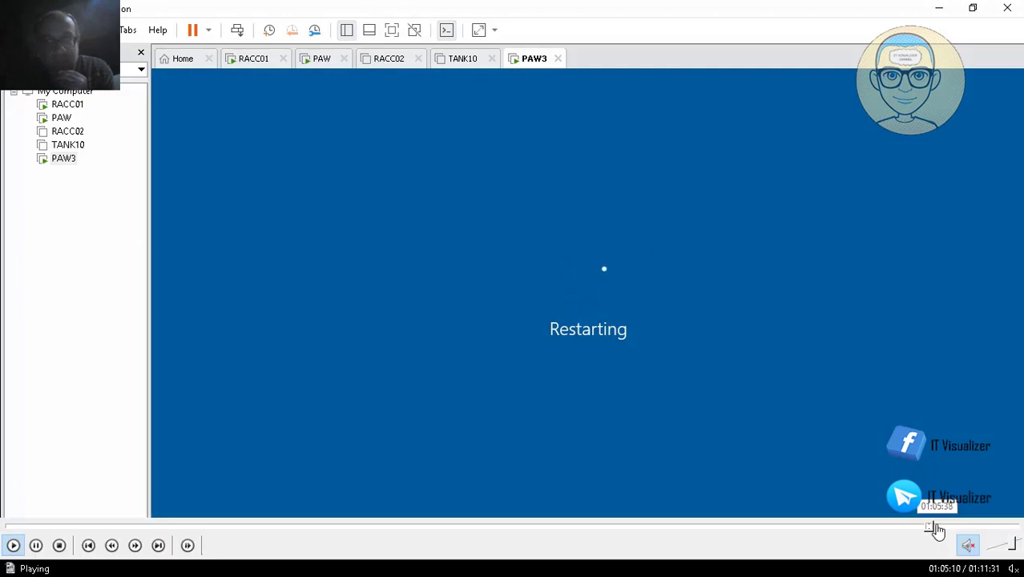
pyautogui.click(935, 526)
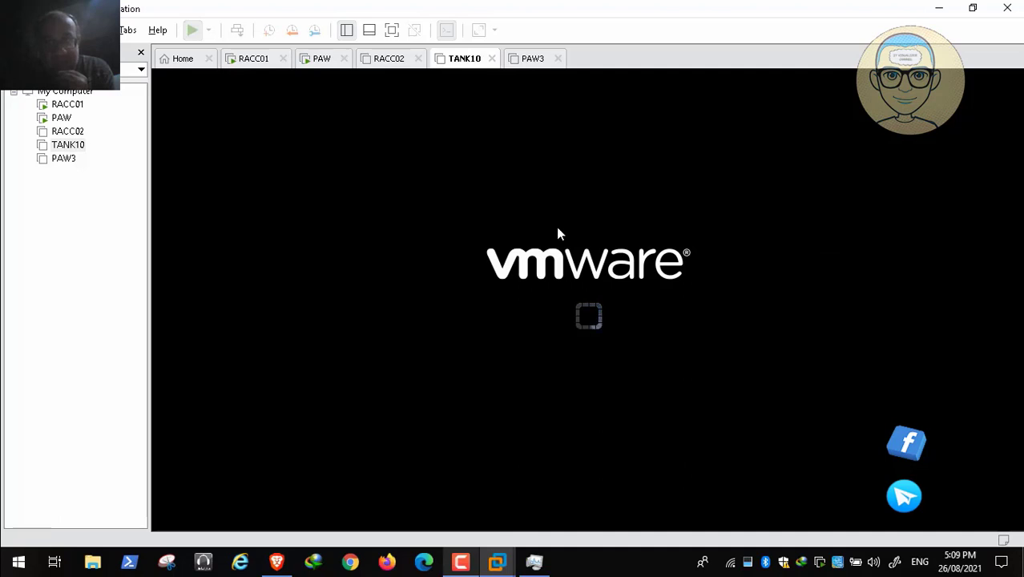
# - Skip forward through the recorded TANK10 session, covering its startup, the workstation admin sign-in, the local groups check and the policy update
pyautogui.press('F9')
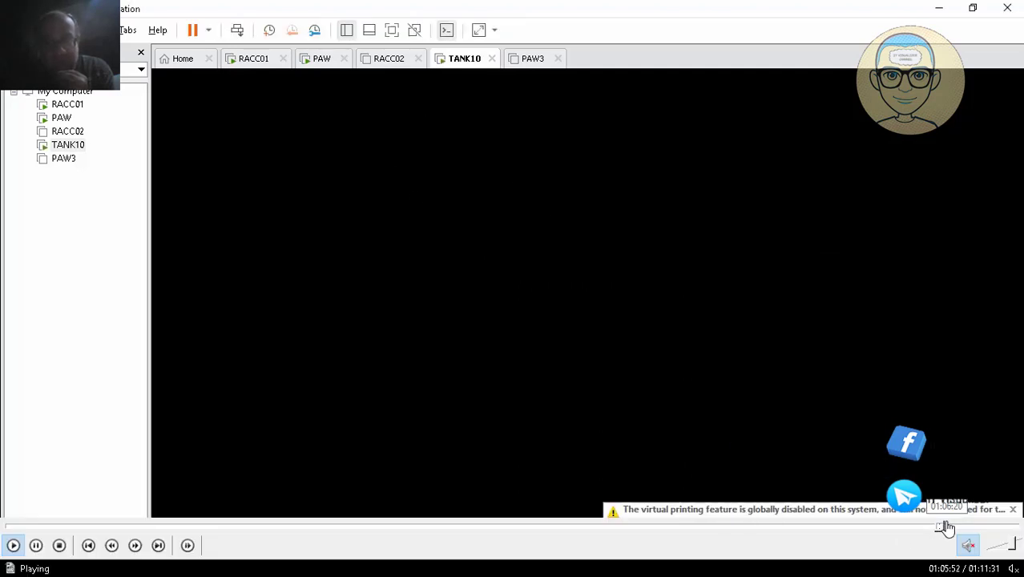
pyautogui.click(946, 526)
pyautogui.click(953, 526)
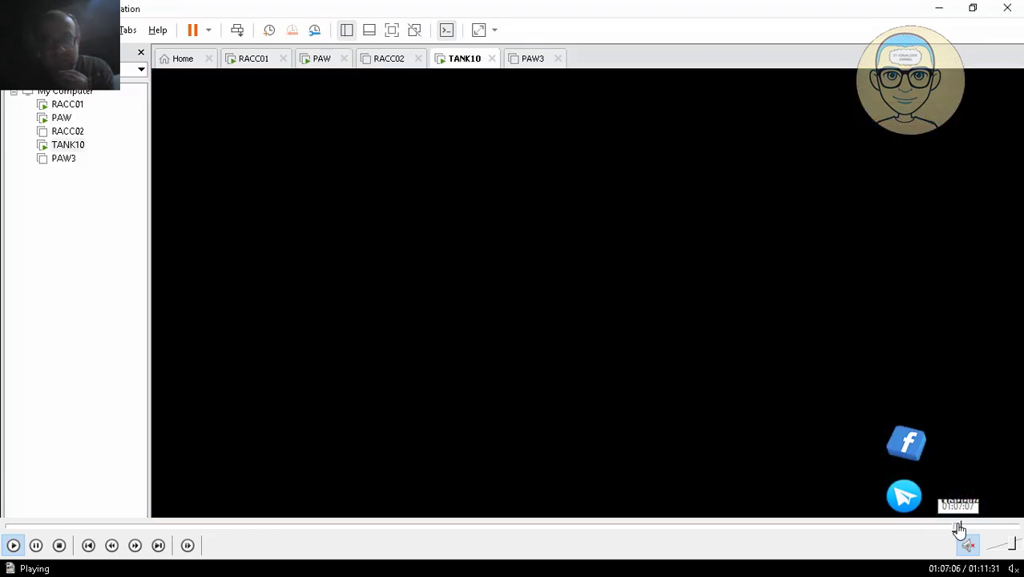
pyautogui.click(954, 527)
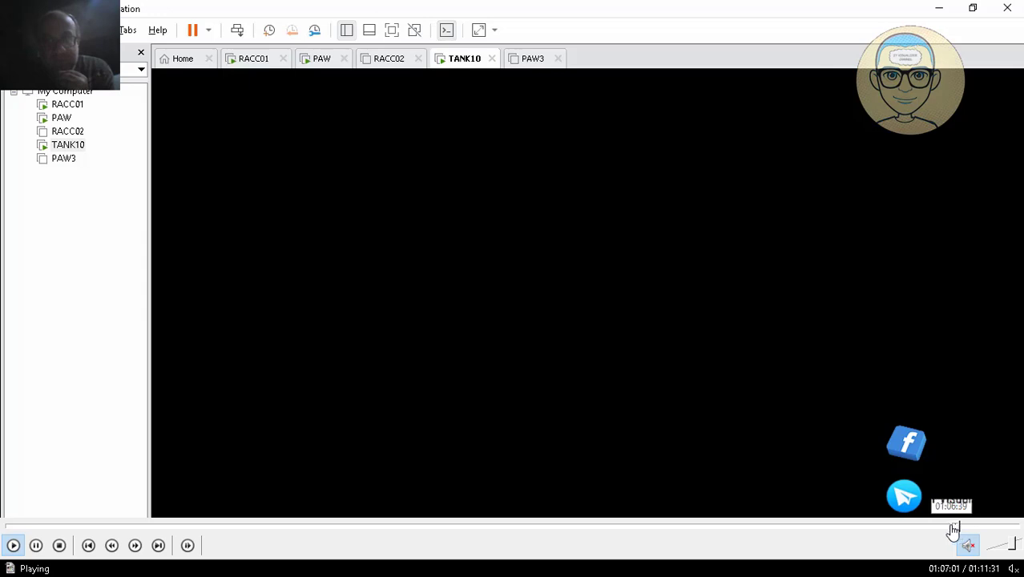
pyautogui.click(953, 527)
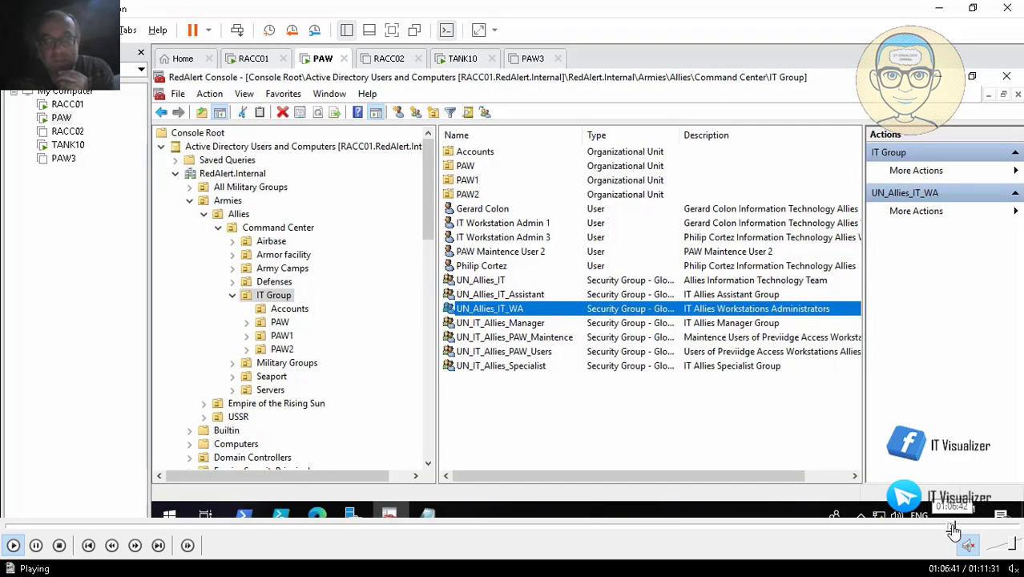
pyautogui.click(956, 527)
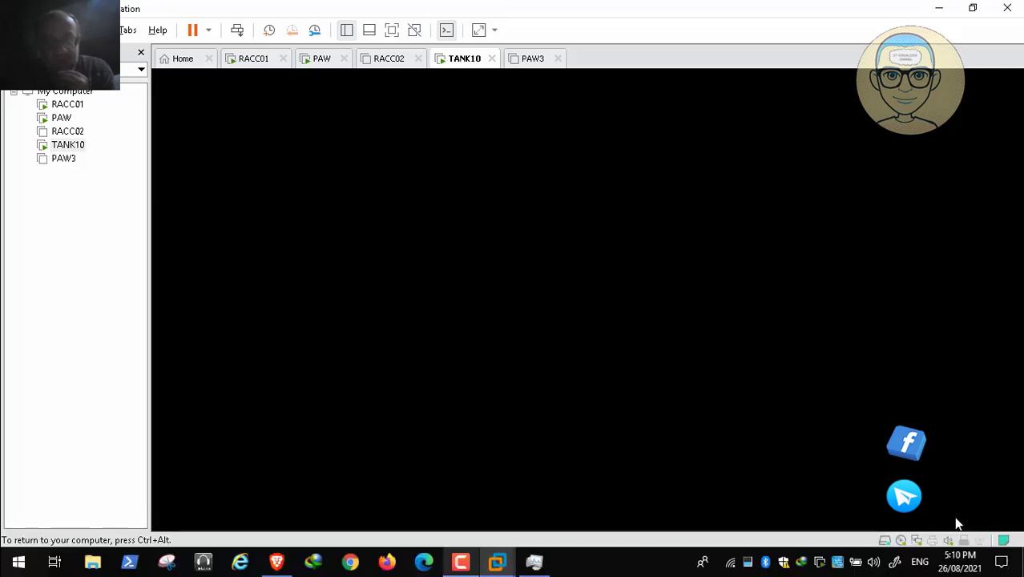
pyautogui.click(963, 527)
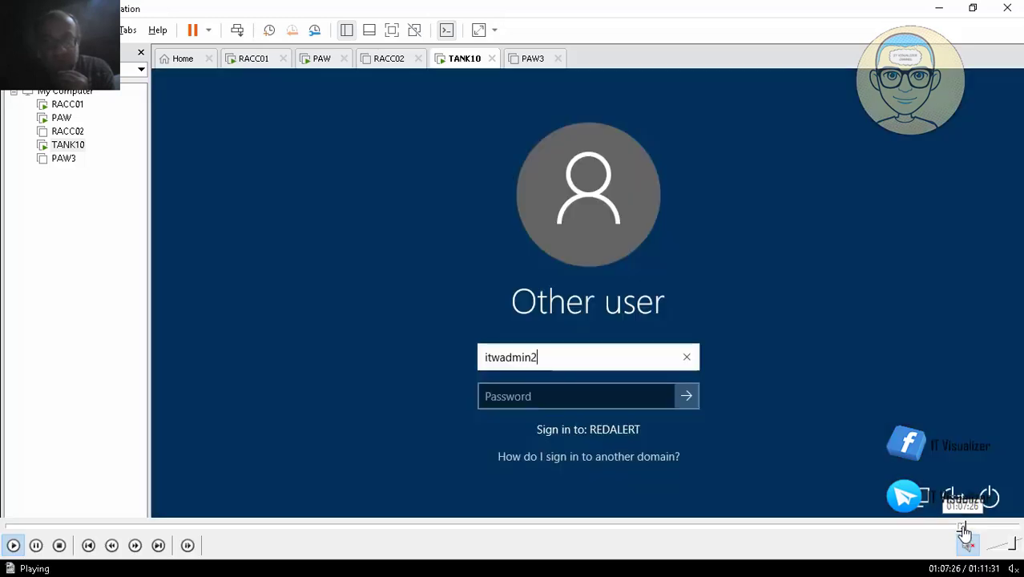
pyautogui.click(967, 527)
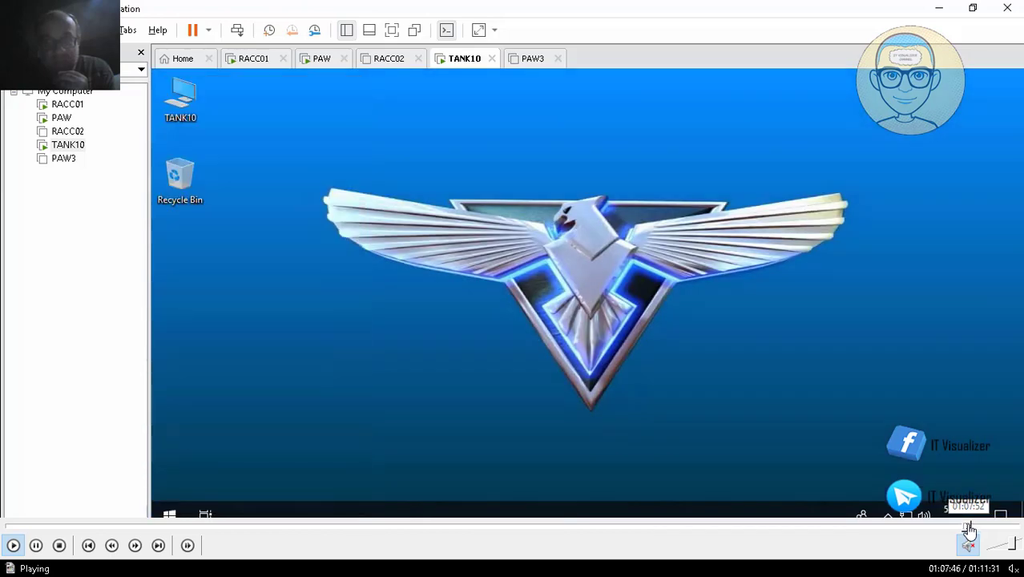
pyautogui.click(973, 527)
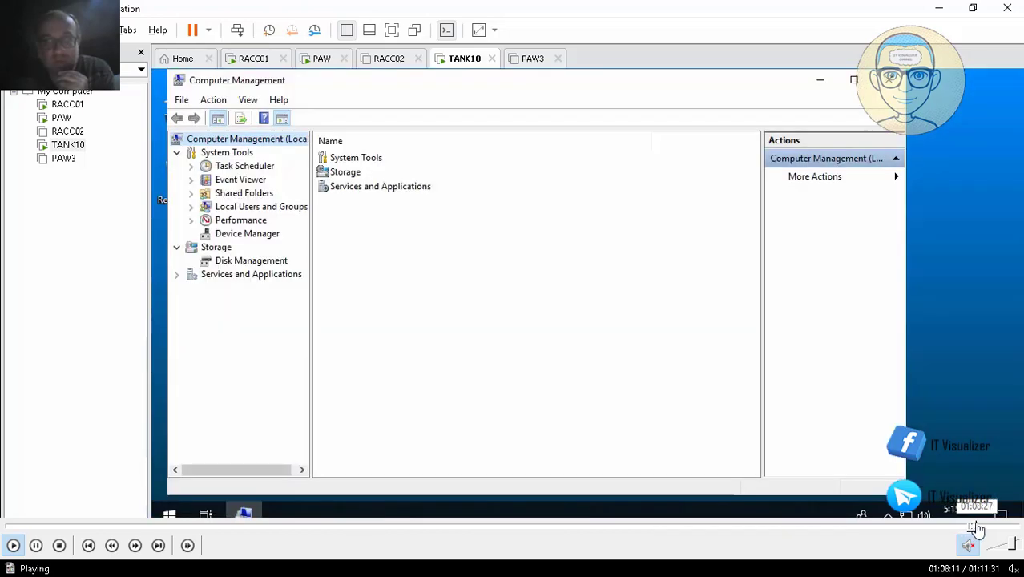
pyautogui.click(976, 527)
pyautogui.click(980, 529)
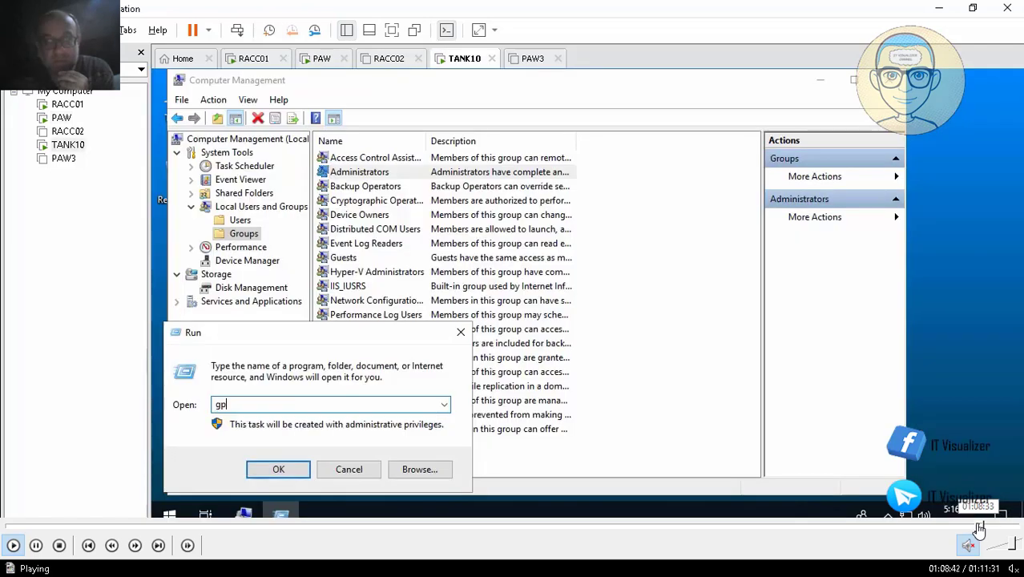
pyautogui.click(985, 529)
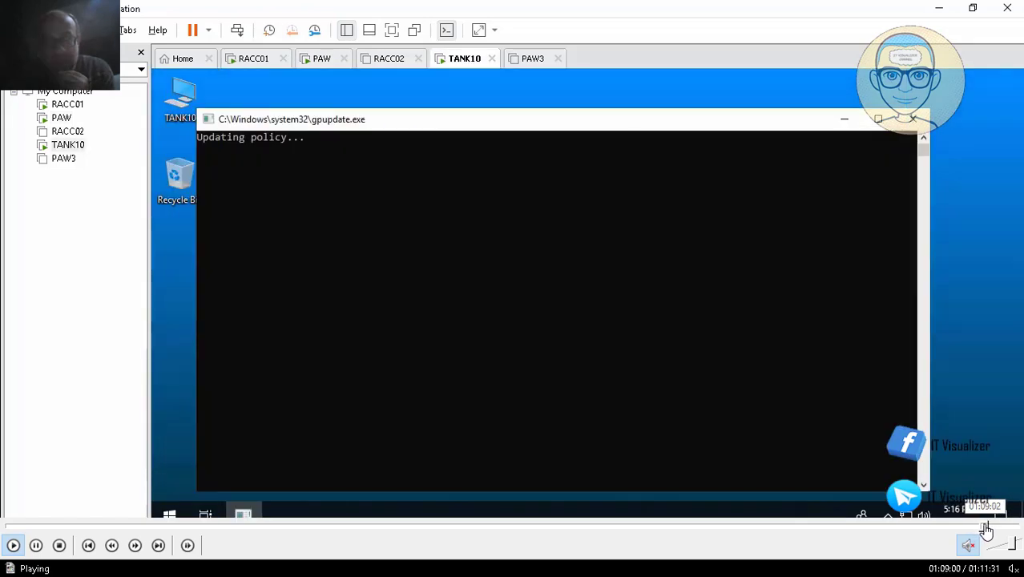
pyautogui.click(992, 528)
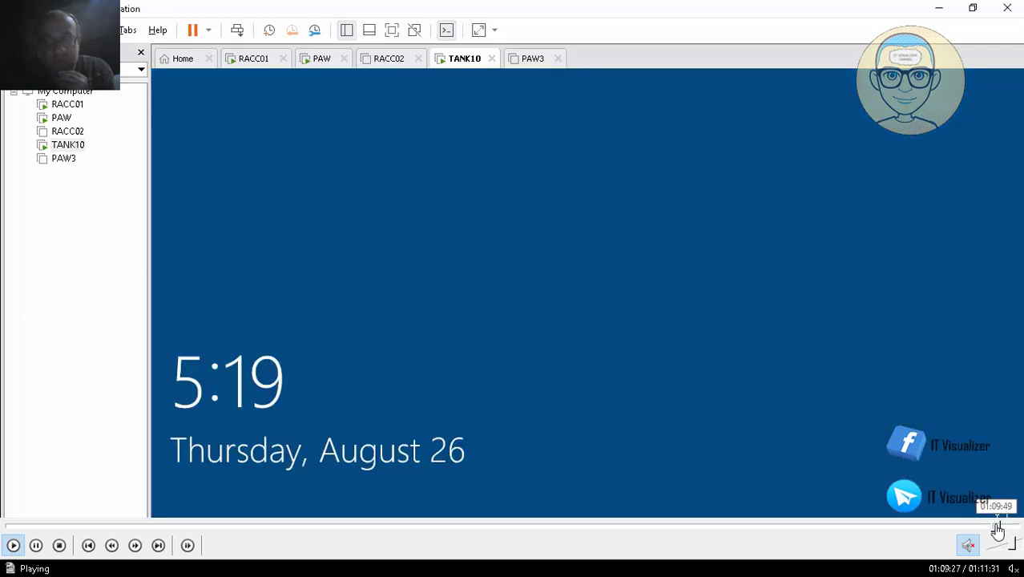
pyautogui.click(996, 529)
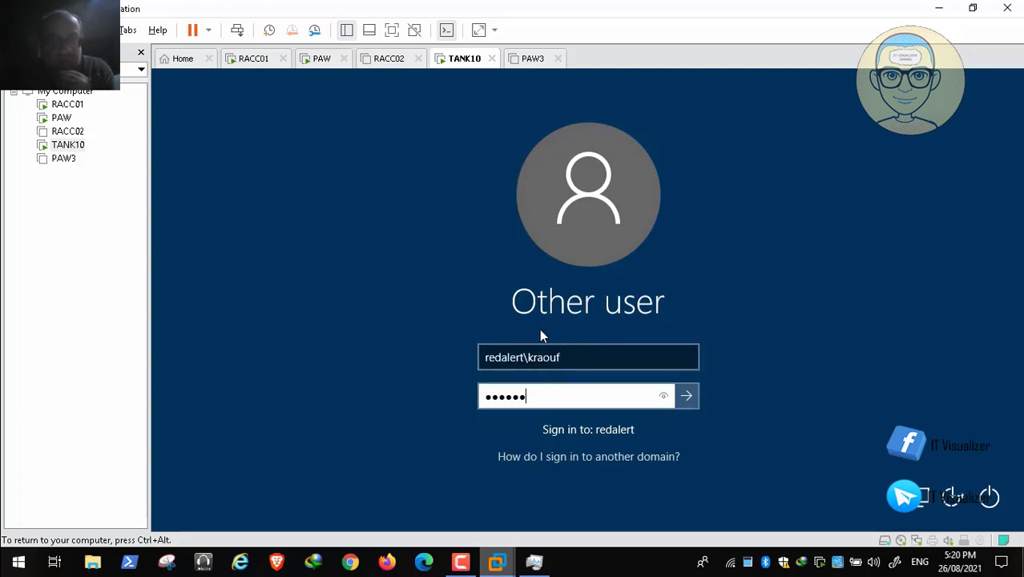
# - Try to sign in to TANK10 with the redalert domain account by entering its password, and dismiss the sign-in message
pyautogui.write('••')
pyautogui.press('Return')
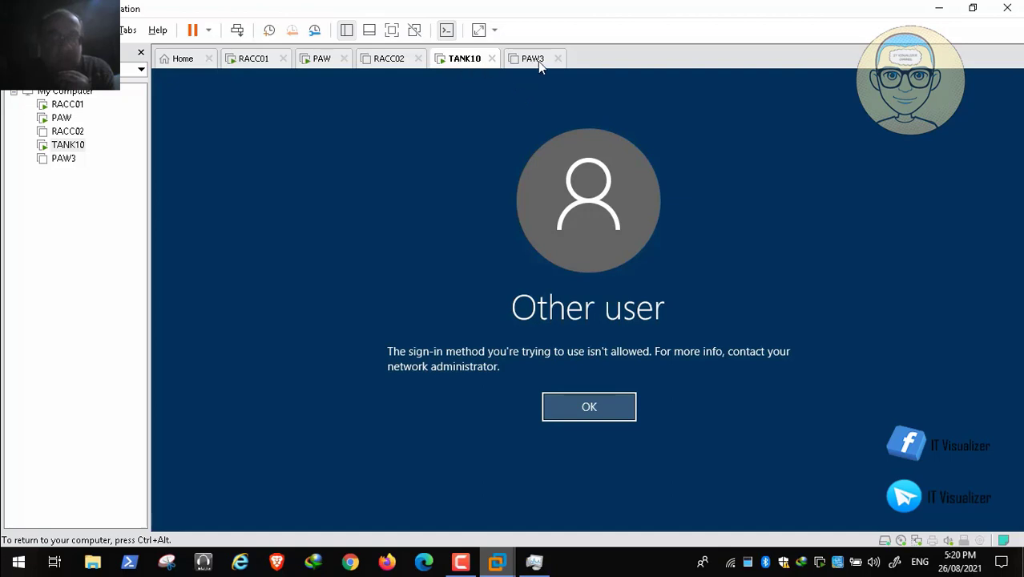
pyautogui.press('Return')
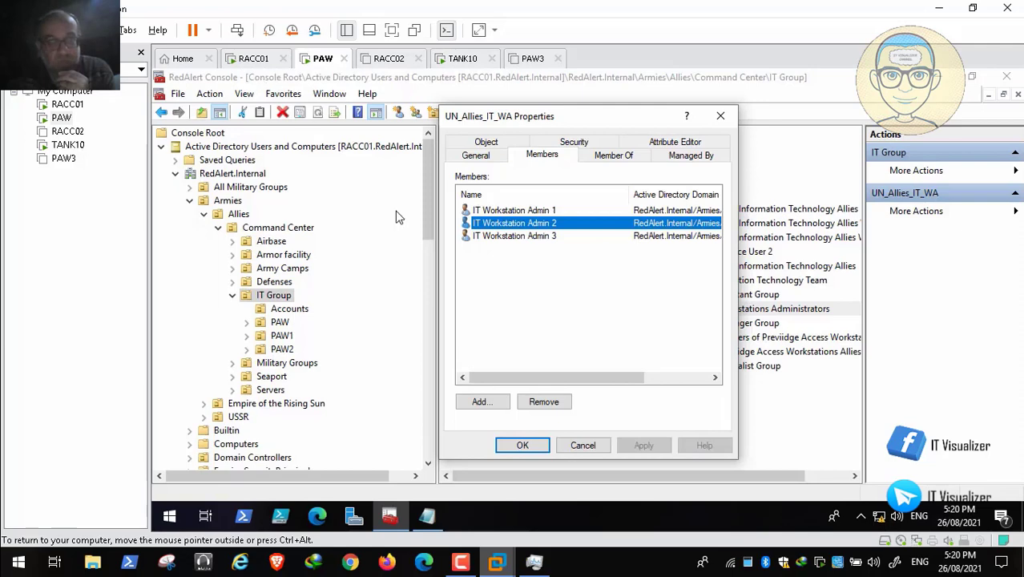
# - On the PAW machine, close the UN_Allies_IT_WA properties and examine the members of the UN_Allies_IT group
pyautogui.press('Escape')
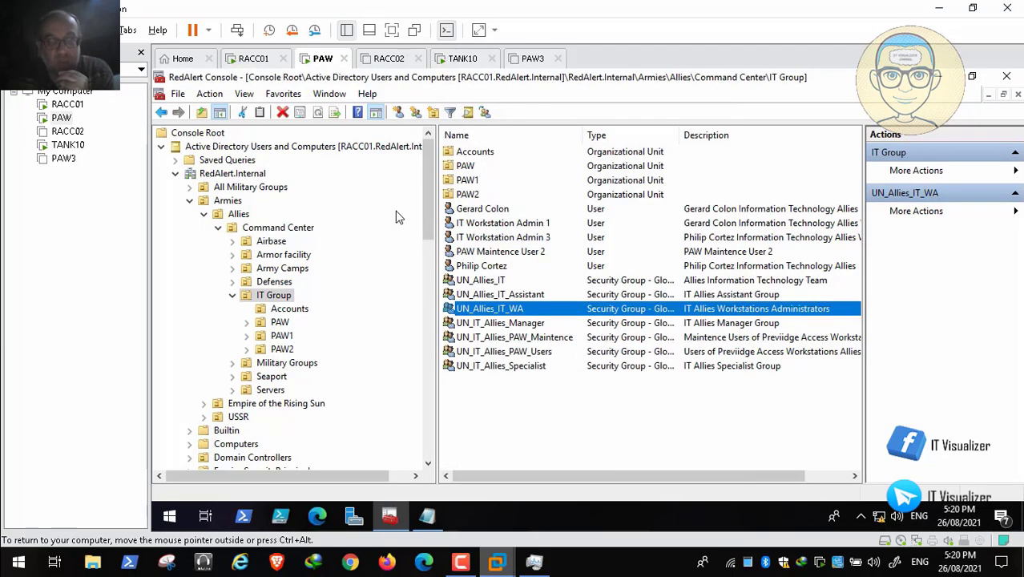
pyautogui.press('Up')
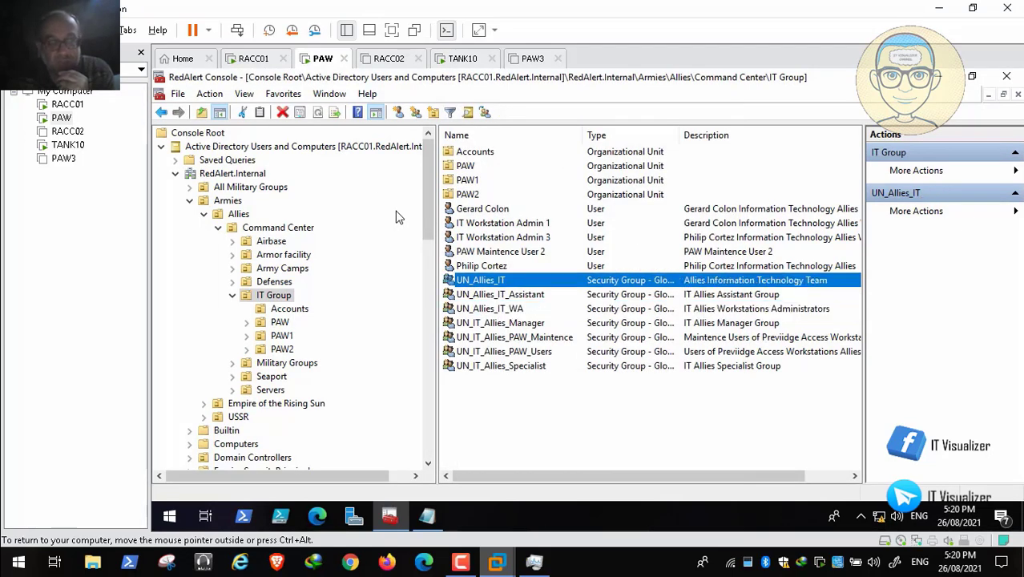
pyautogui.press('Return')
pyautogui.hotkey('ctrl', 'Tab')
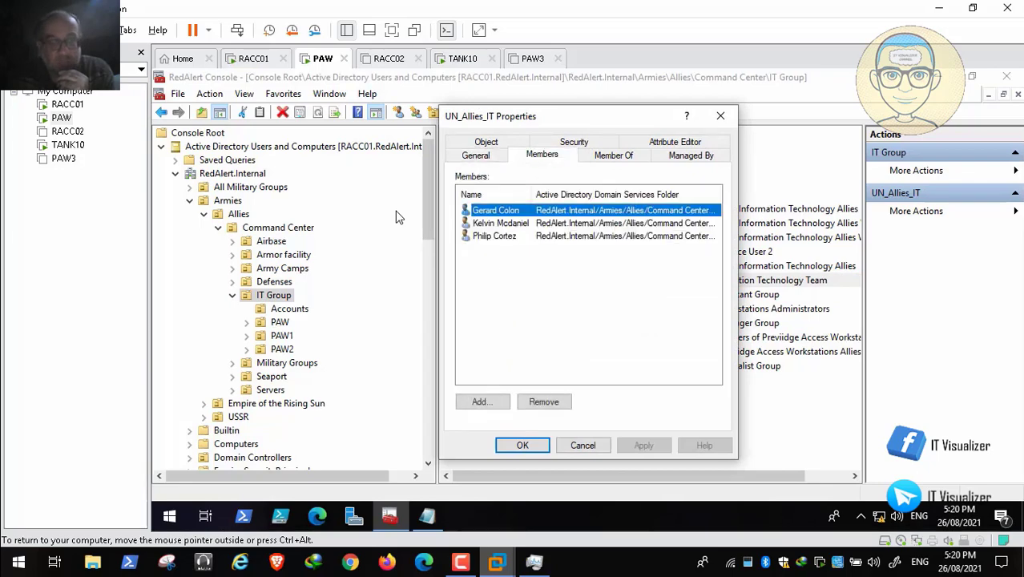
pyautogui.press('Down')
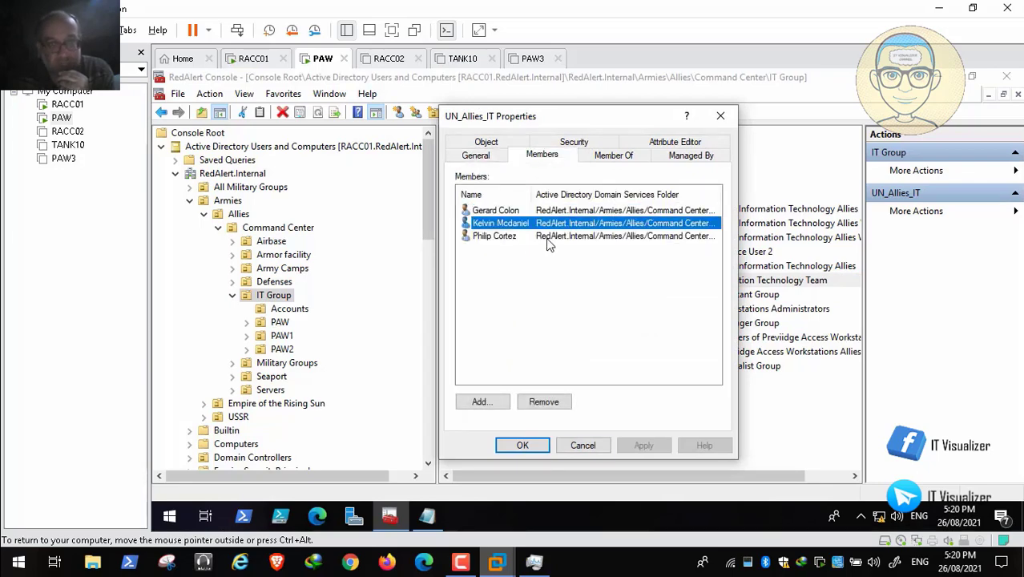
# - Close the UN_Allies_IT properties and open the properties of the UN_IT_Allies_PAW_Users group
pyautogui.press('Escape')
pyautogui.press('Down')
pyautogui.press('Down')
pyautogui.press('Down')
pyautogui.press('Down')
pyautogui.press('Down')
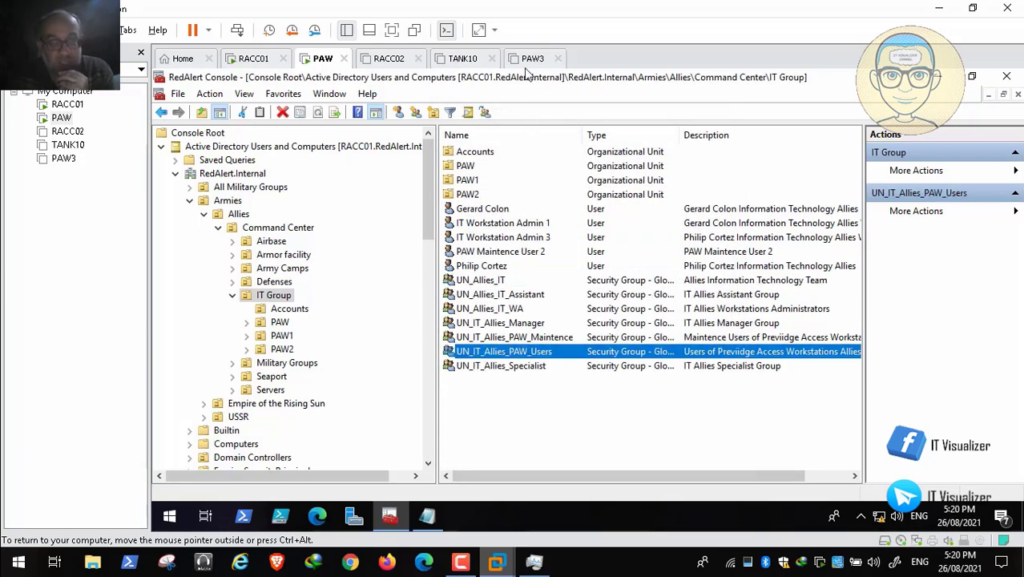
pyautogui.press('Return')
# - Skip forward in the recording past the group check and the PAW machine's shutdown to the shutdown of RACC01
pyautogui.moveTo(1006, 525)
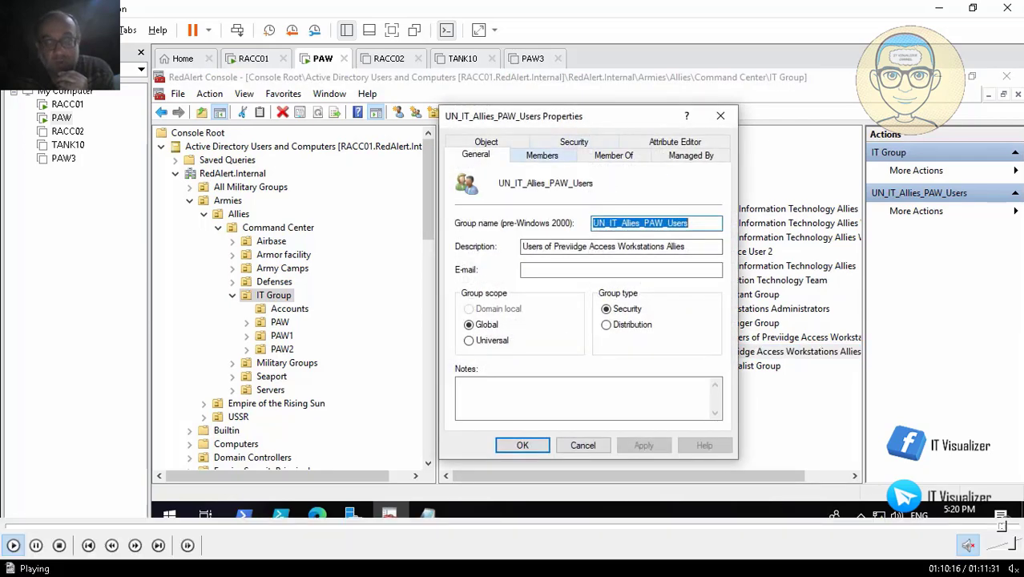
pyautogui.click(1007, 525)
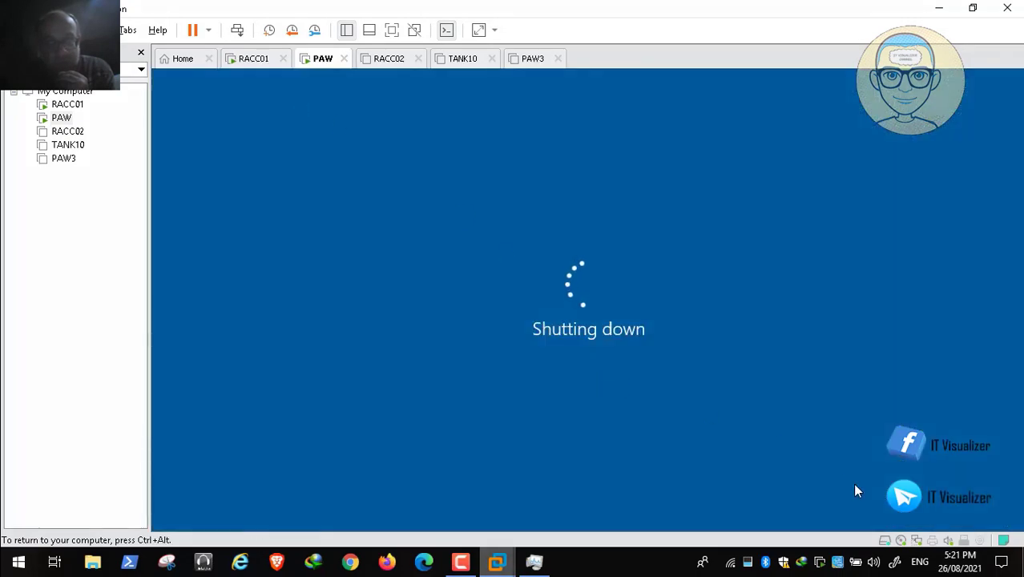
pyautogui.moveTo(960, 532)
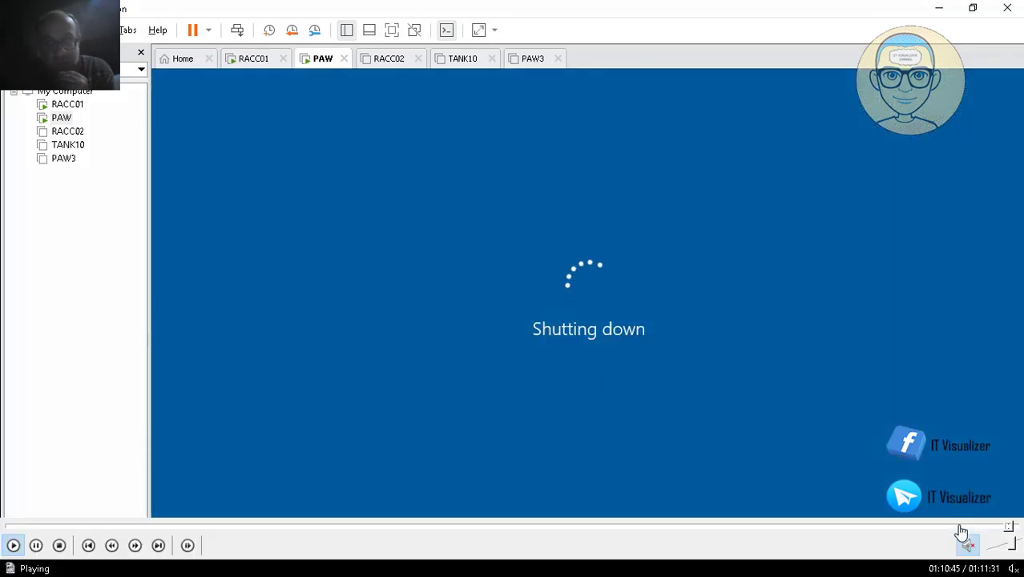
pyautogui.click(1011, 526)
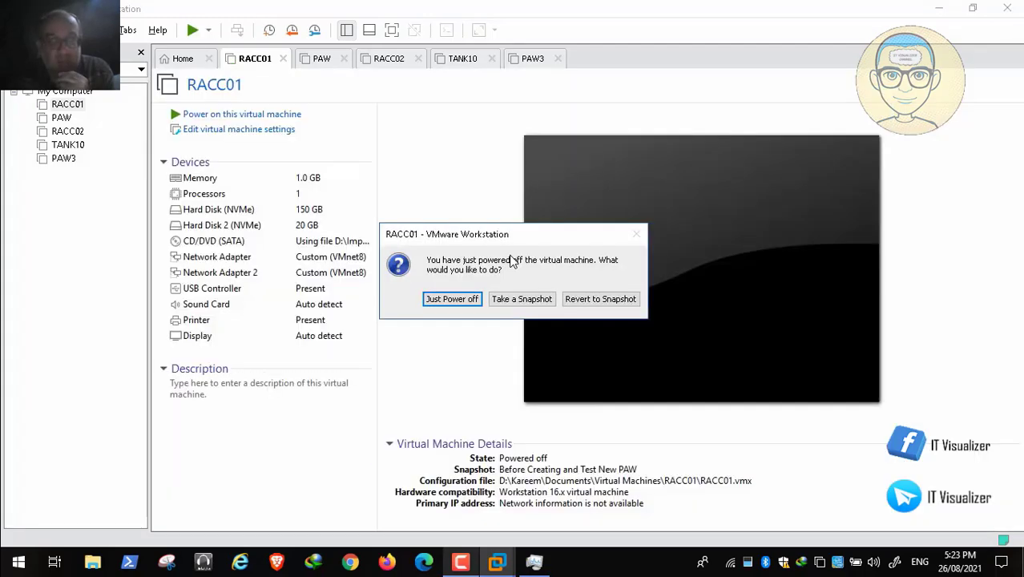
# - Just power off RACC01 without taking or reverting to a snapshot, and close VMware Workstation
pyautogui.click(451, 299)
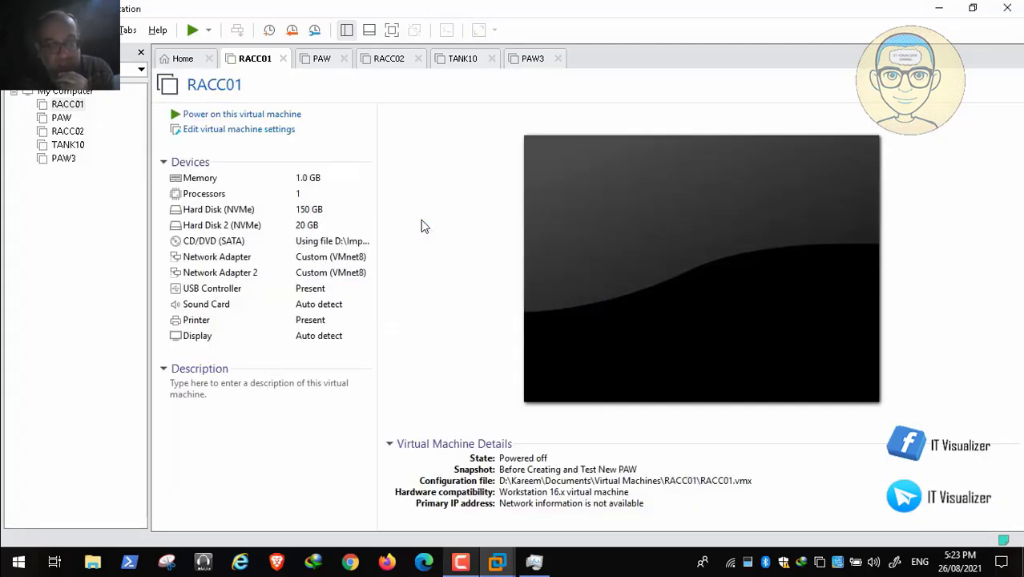
pyautogui.hotkey('alt', 'F4')
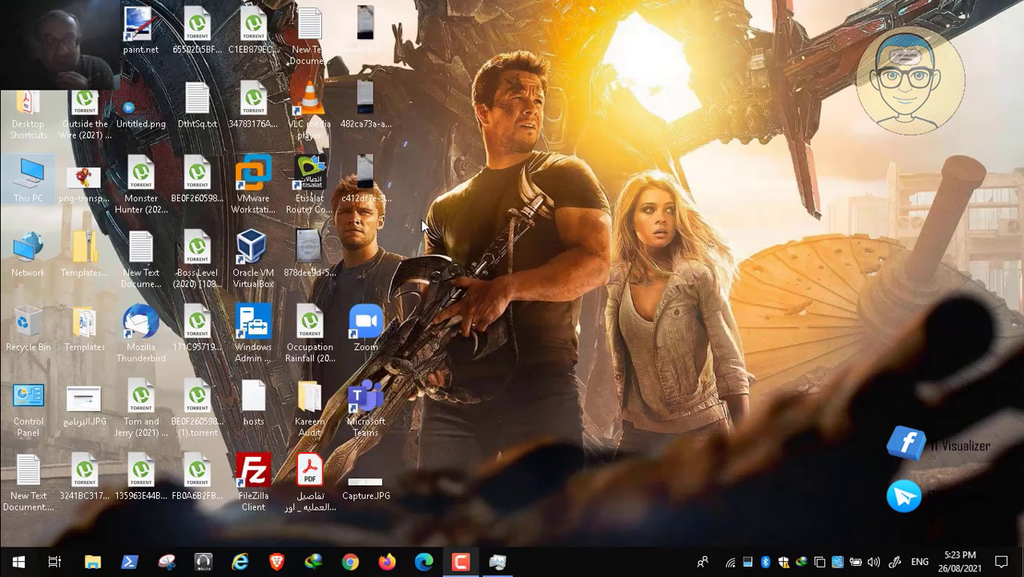
pyautogui.press('F10')
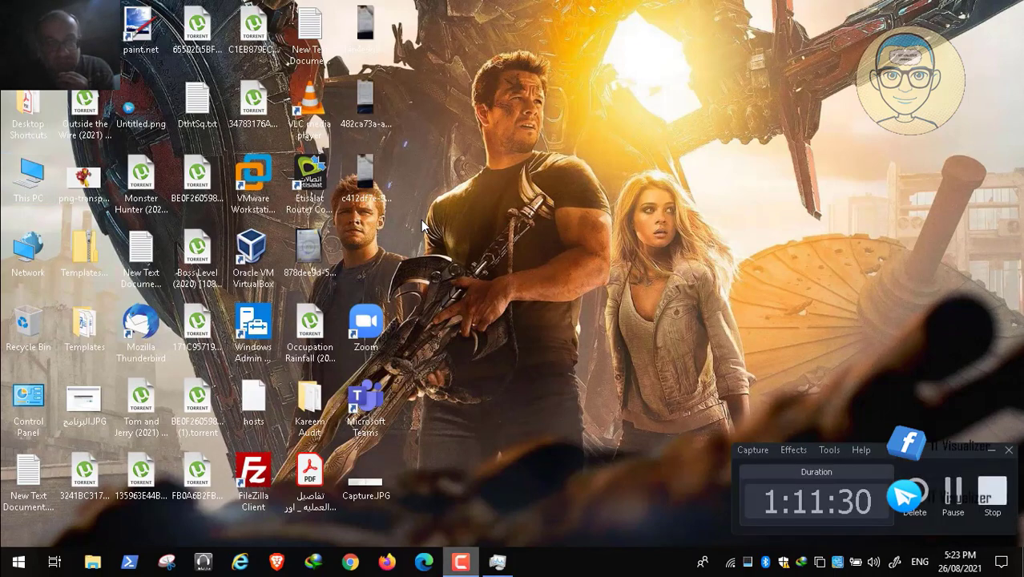